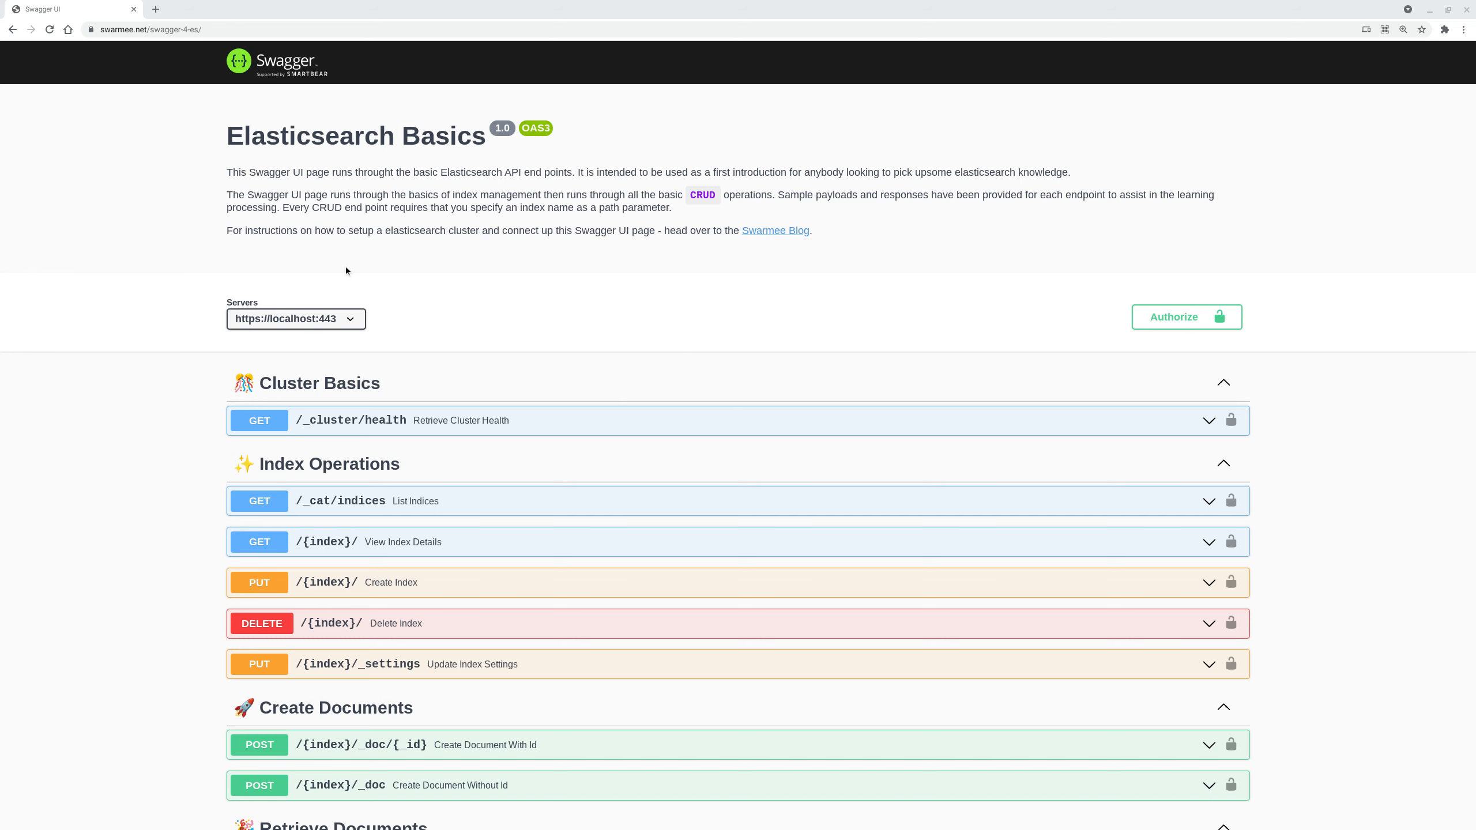
- Open the Swarmee blog setup article, highlight the Cloud Cluster option and scroll to Option 1
{"action": "left_click", "coordinate": [787, 231]}
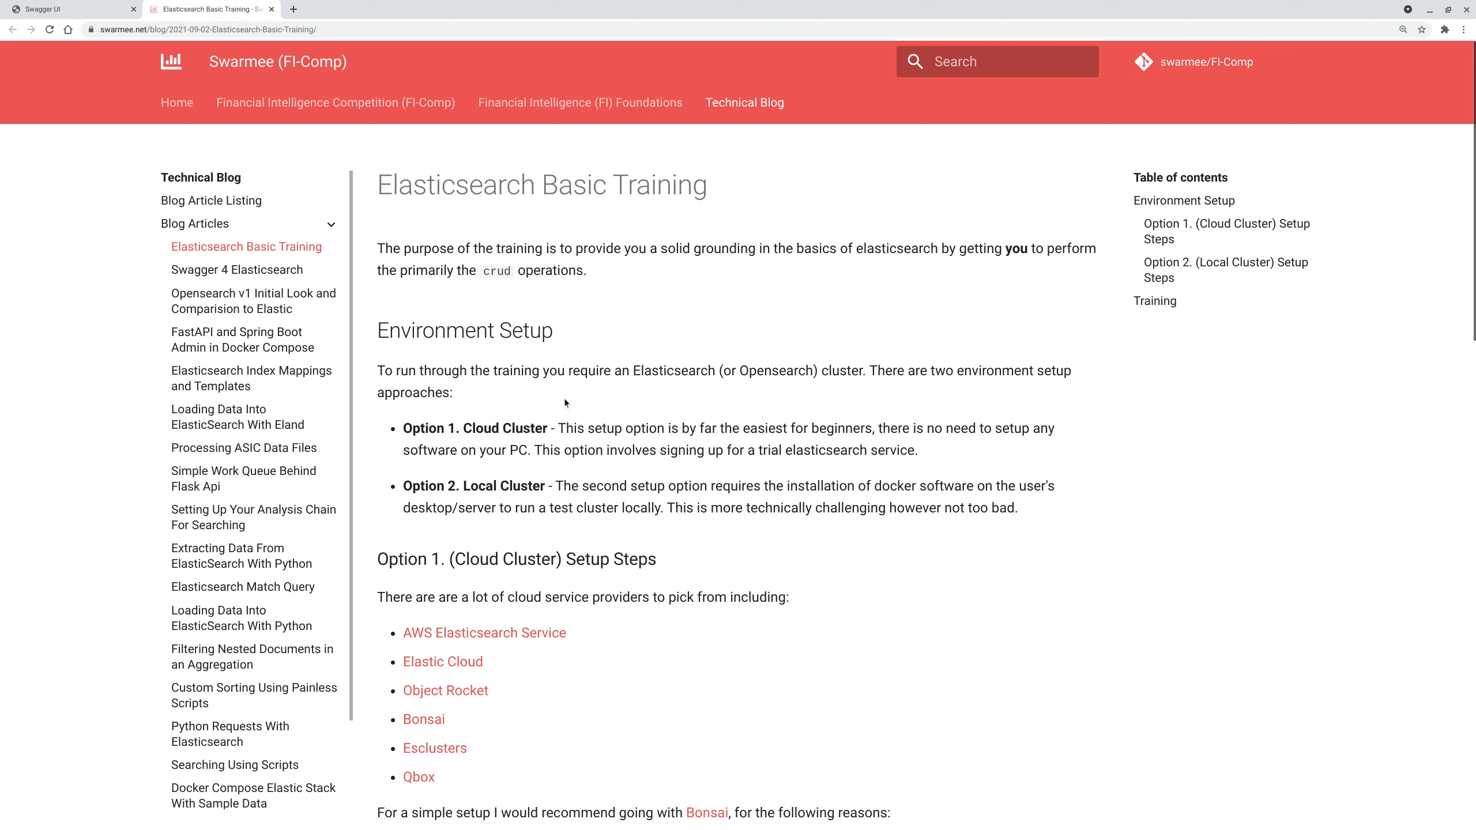
{"action": "left_click_drag", "start_coordinate": [455, 428], "coordinate": [562, 428]}
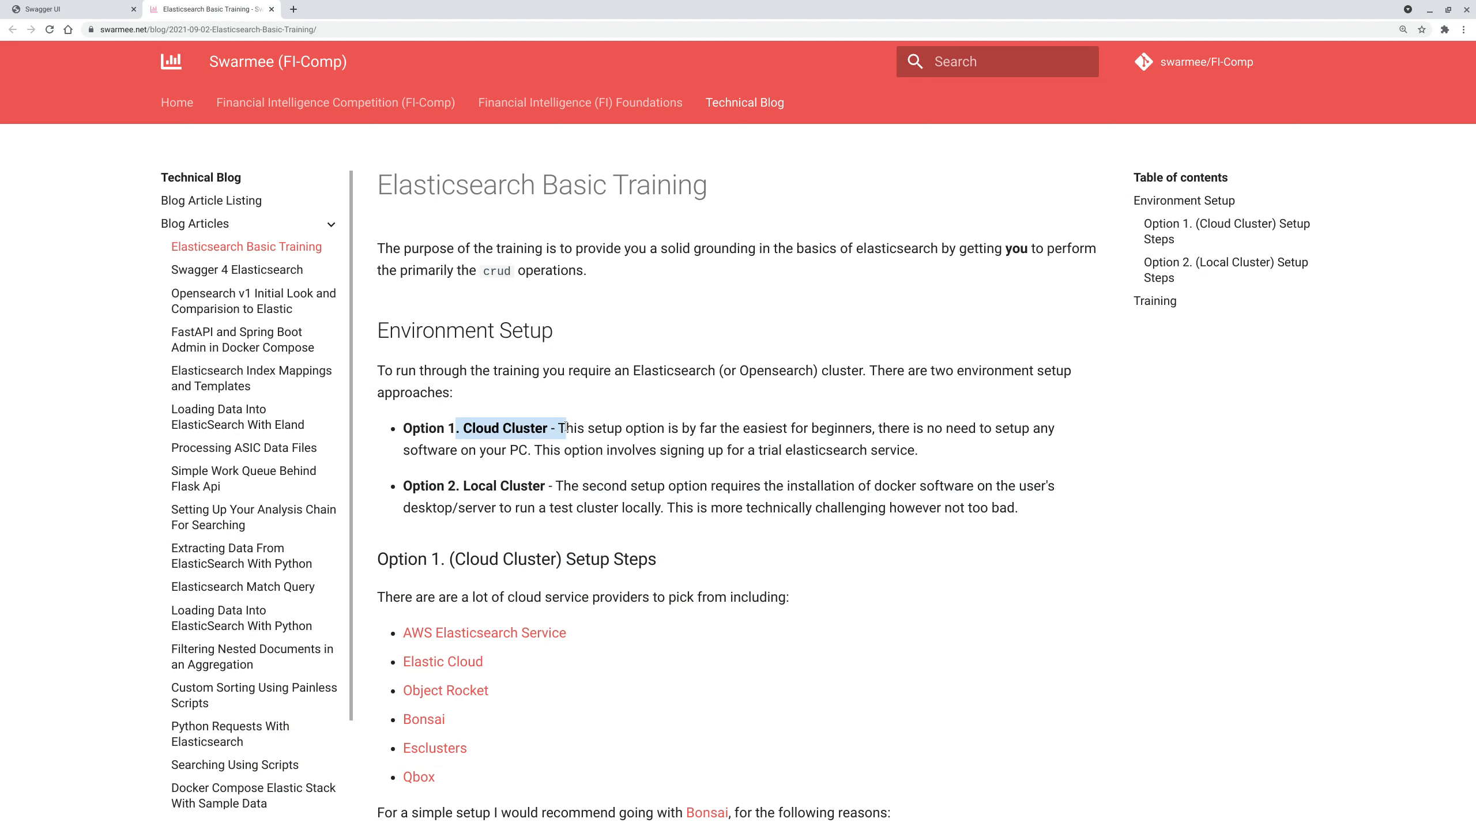
{"action": "scroll", "coordinate": [727, 719], "scroll_direction": "down", "scroll_amount": 1}
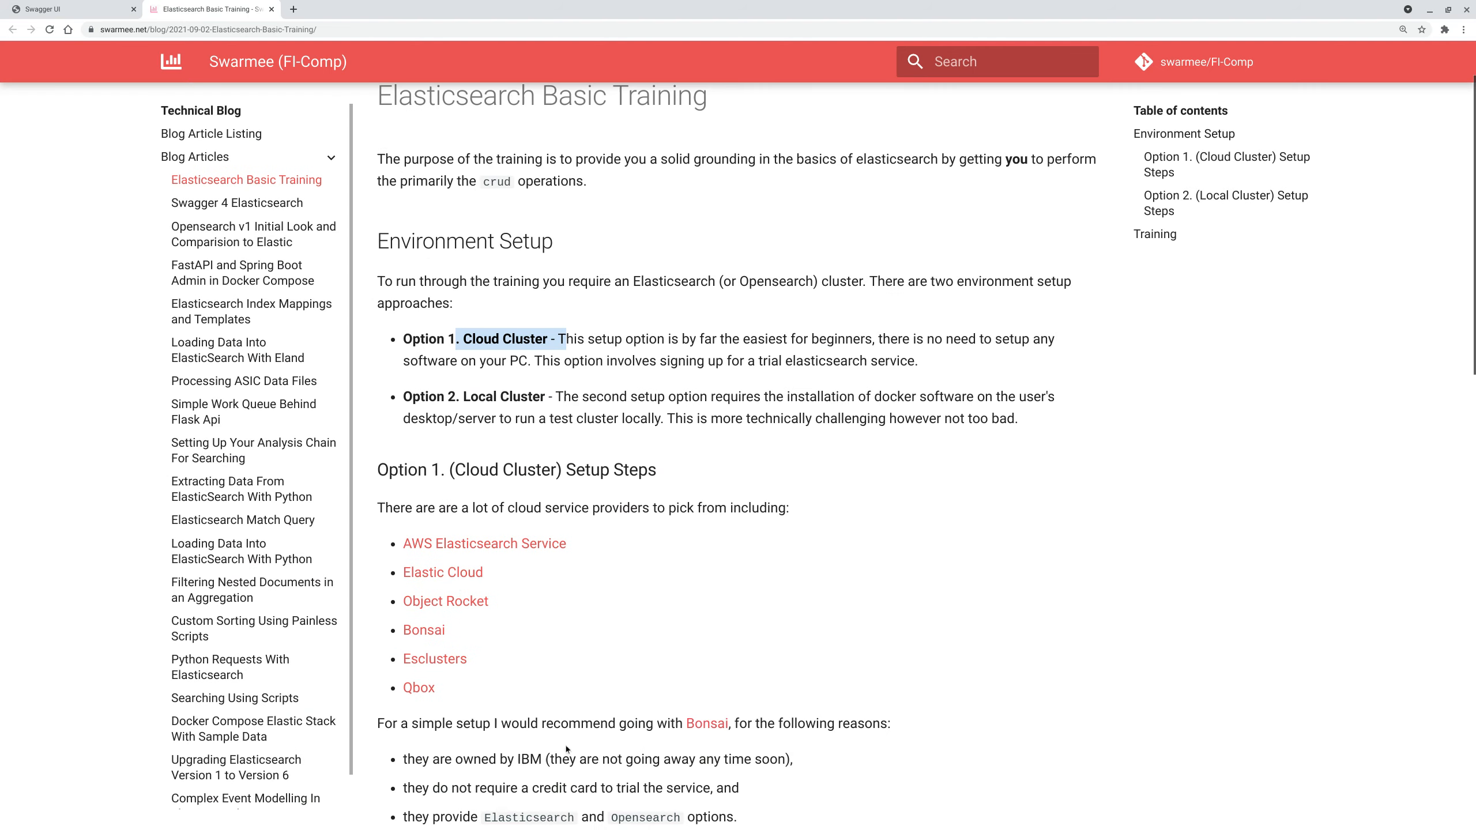
{"action": "scroll", "coordinate": [616, 632], "scroll_direction": "down", "scroll_amount": 3}
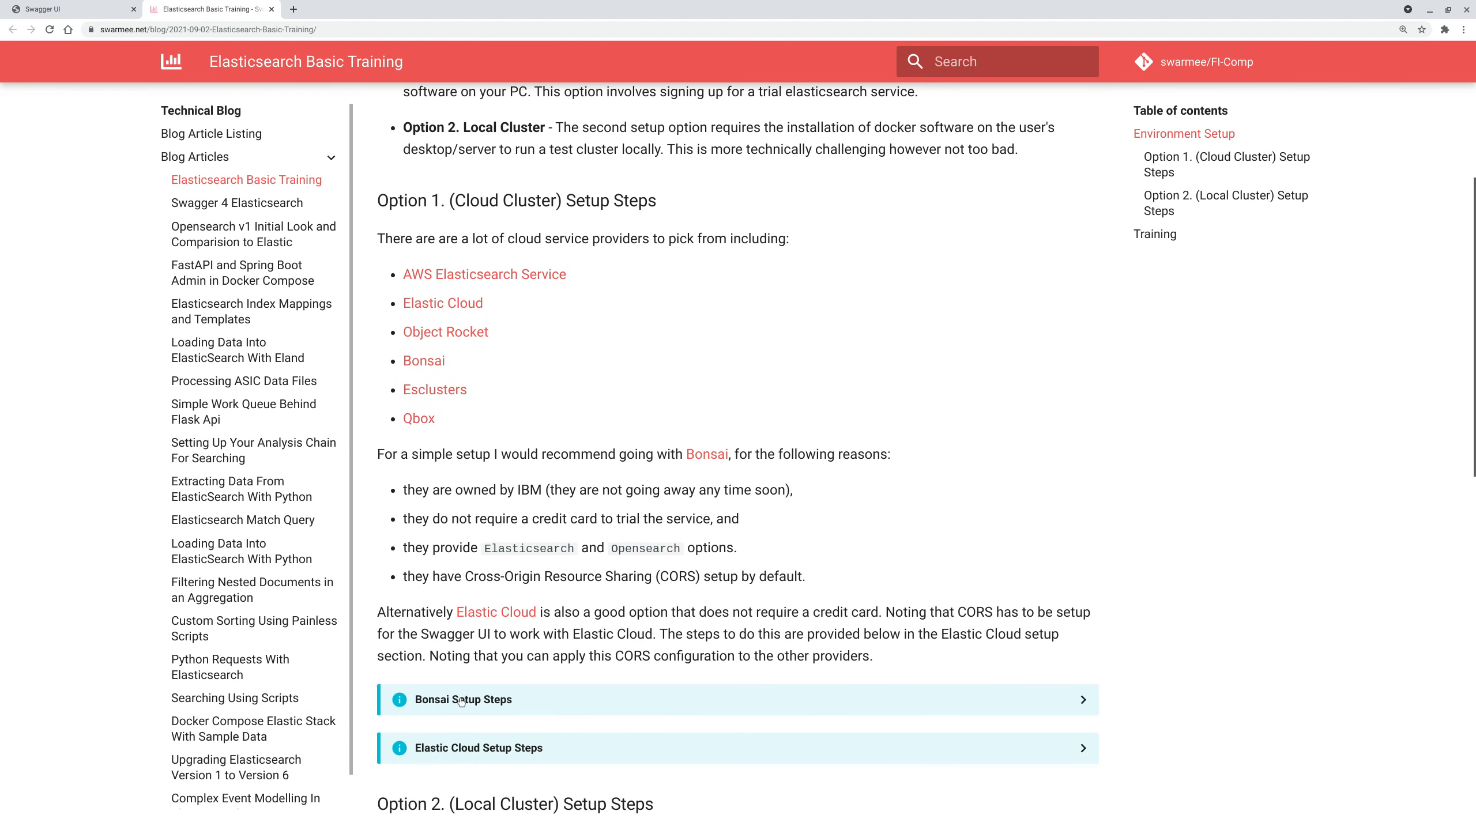
{"action": "scroll", "coordinate": [642, 607], "scroll_direction": "down", "scroll_amount": 1}
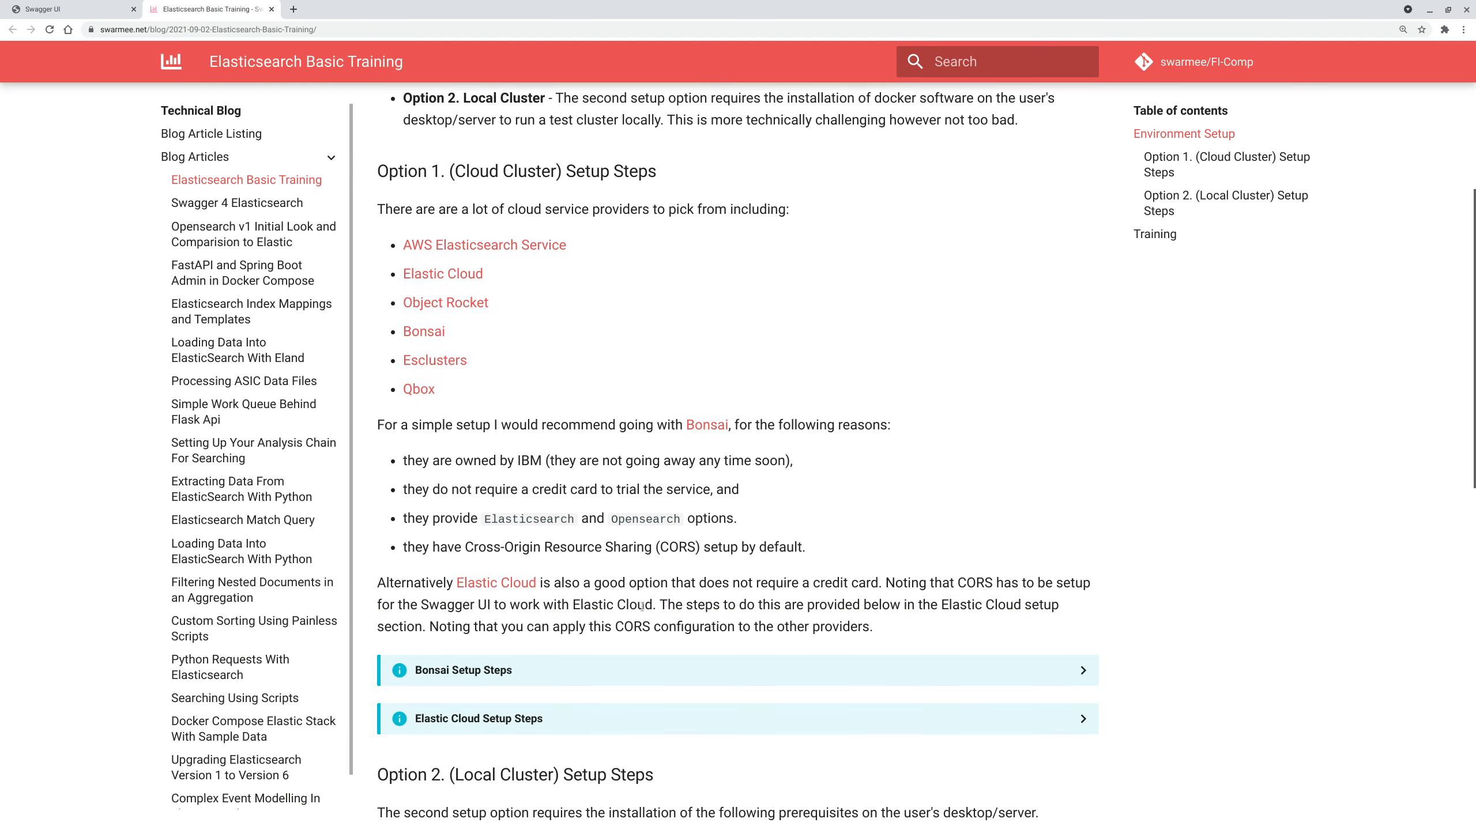
{"action": "scroll", "coordinate": [642, 606], "scroll_direction": "down", "scroll_amount": 2}
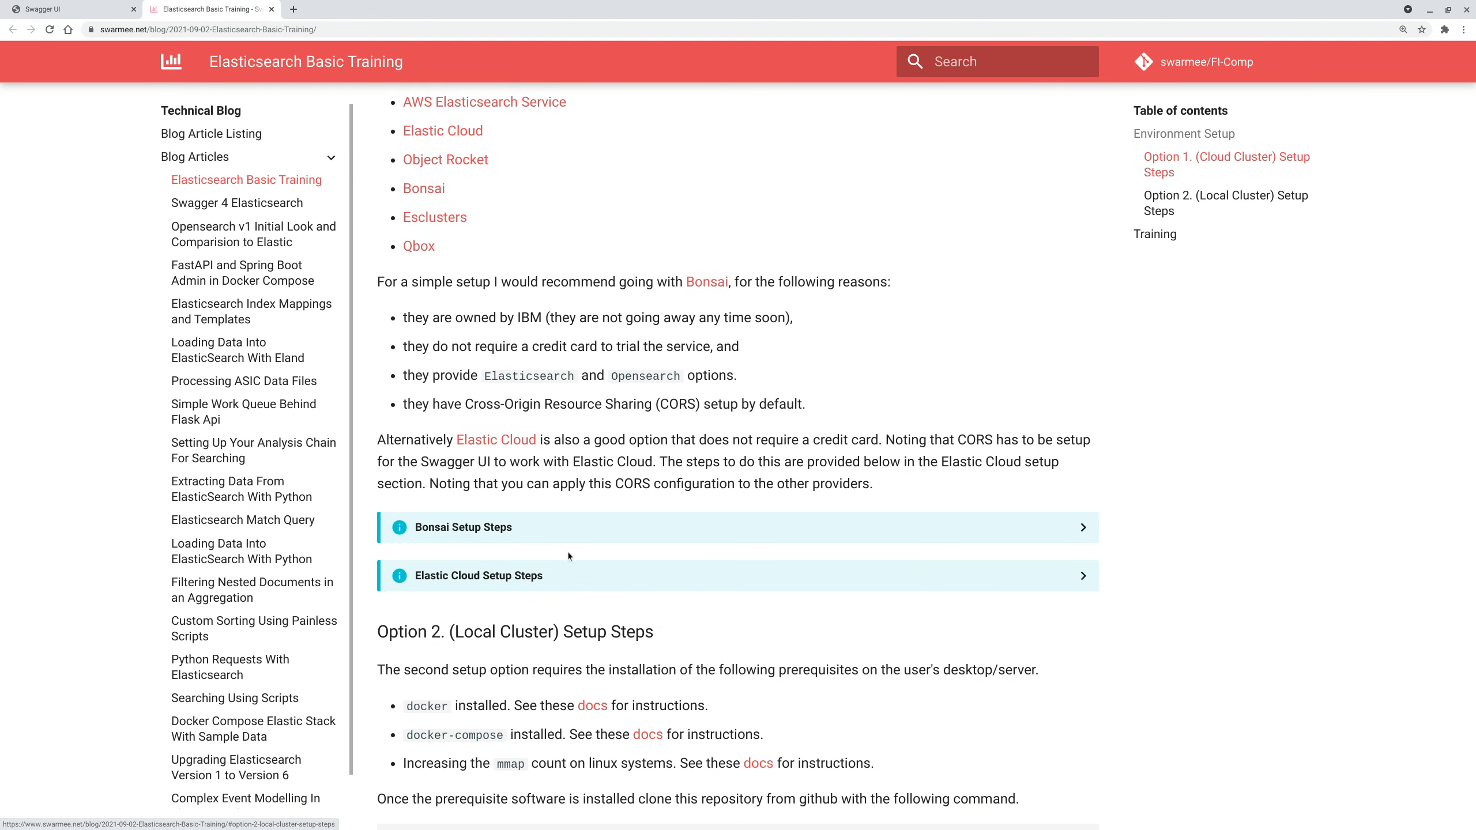
- Expand the Bonsai Setup Steps, read through them, then collapse the section
{"action": "left_click", "coordinate": [657, 517]}
{"action": "scroll", "coordinate": [668, 511], "scroll_direction": "down", "scroll_amount": 3}
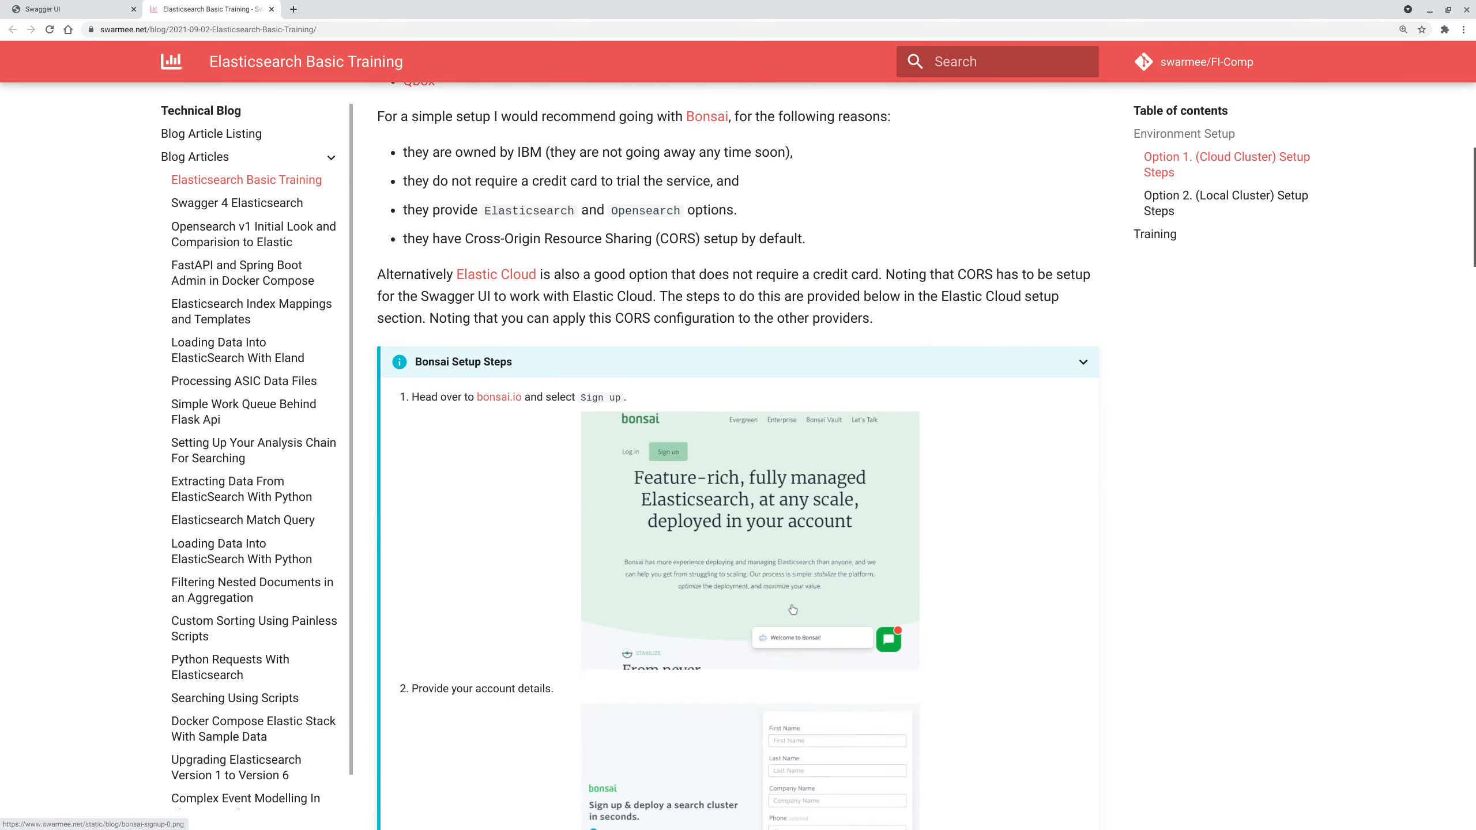
{"action": "scroll", "coordinate": [703, 510], "scroll_direction": "down", "scroll_amount": 3}
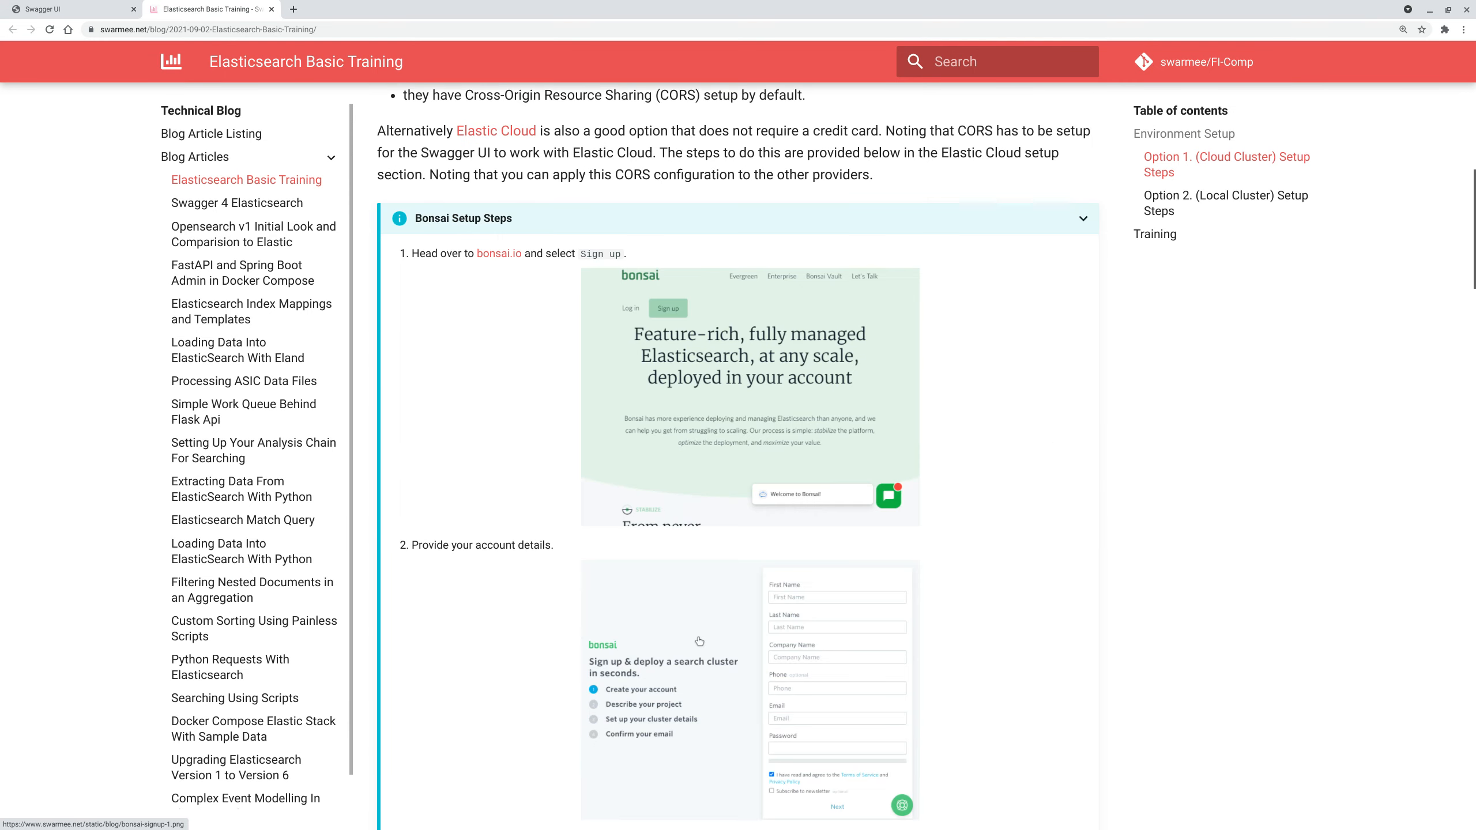
{"action": "left_click", "coordinate": [632, 230]}
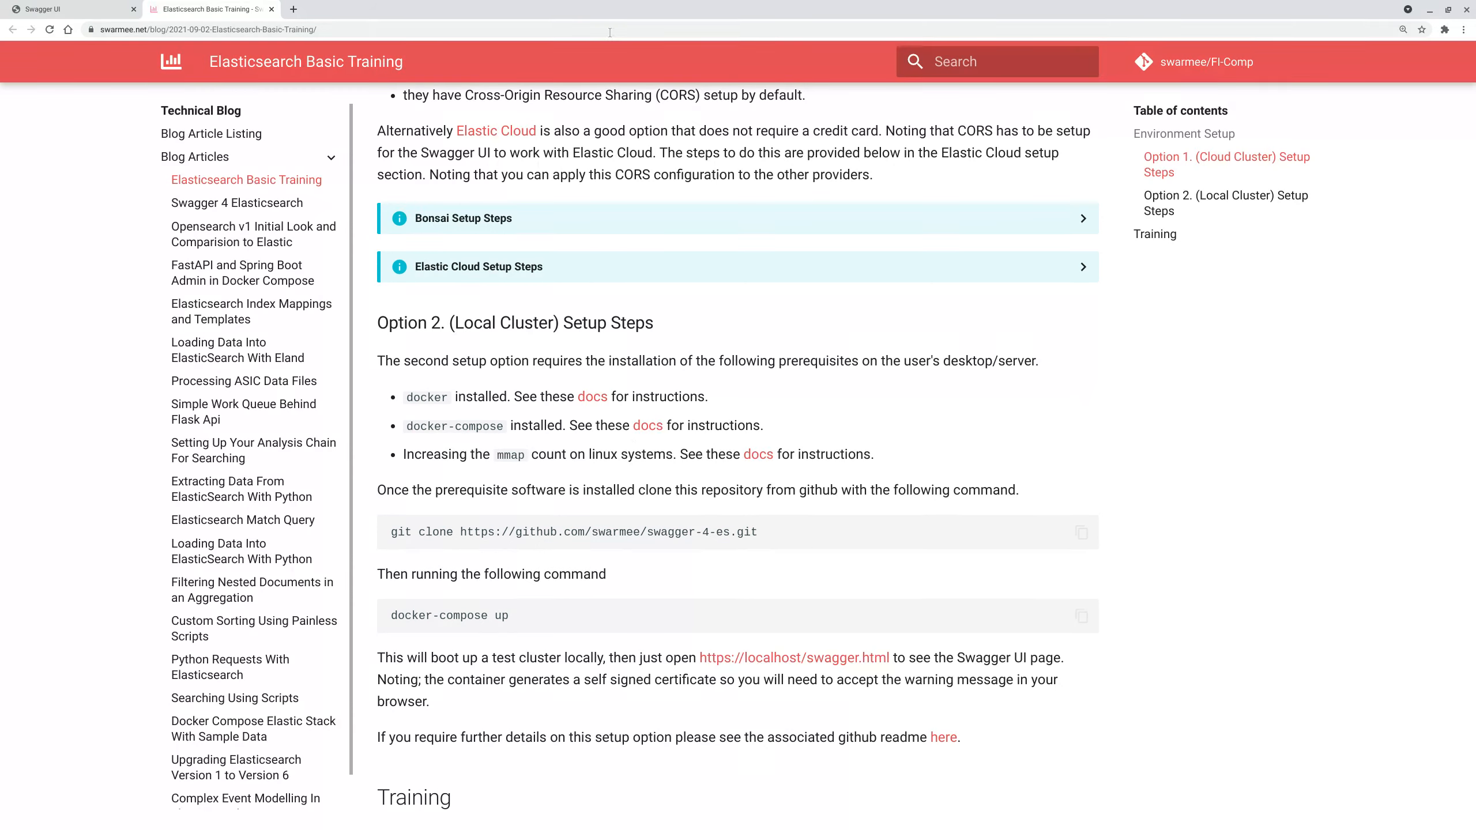
- Close the blog and point Swagger UI at the Elastic Cloud server address
{"action": "left_click", "coordinate": [271, 9]}
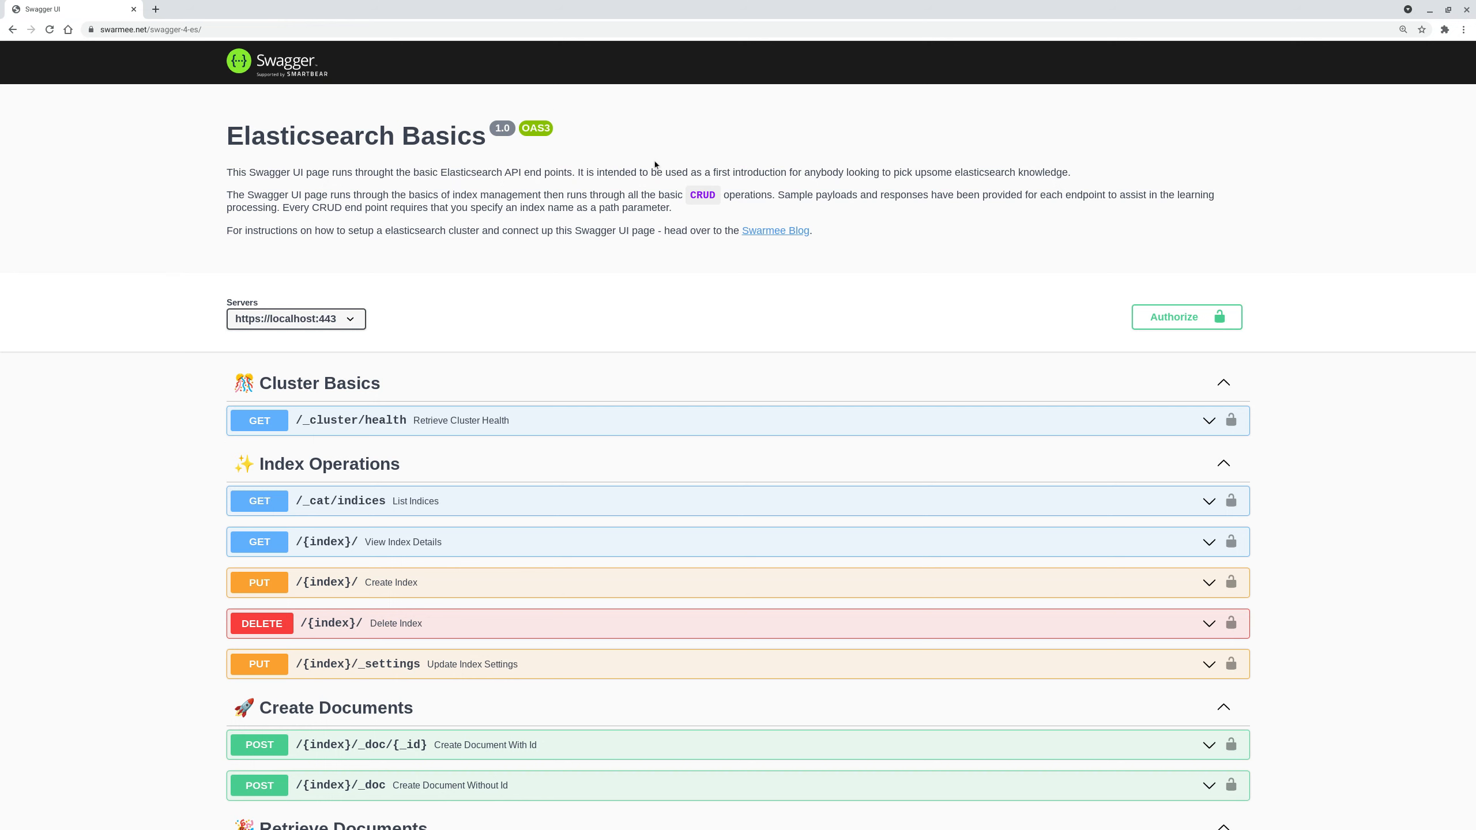
{"action": "left_click", "coordinate": [50, 30]}
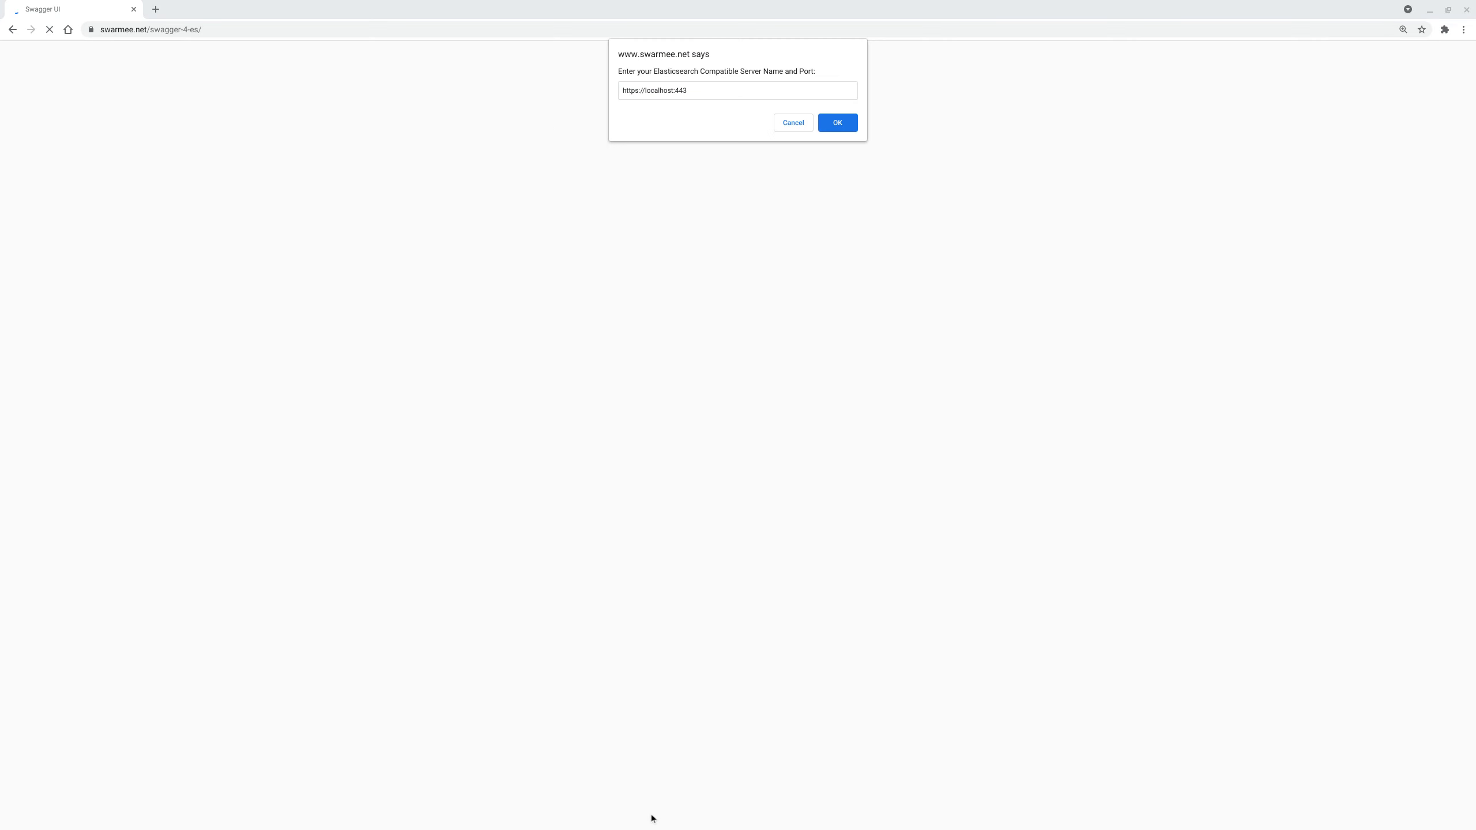
{"action": "left_click", "coordinate": [567, 89]}
{"action": "type", "text": "https://test-aa7046.es.us-central1.gcp.cloud.es.io:9243"}
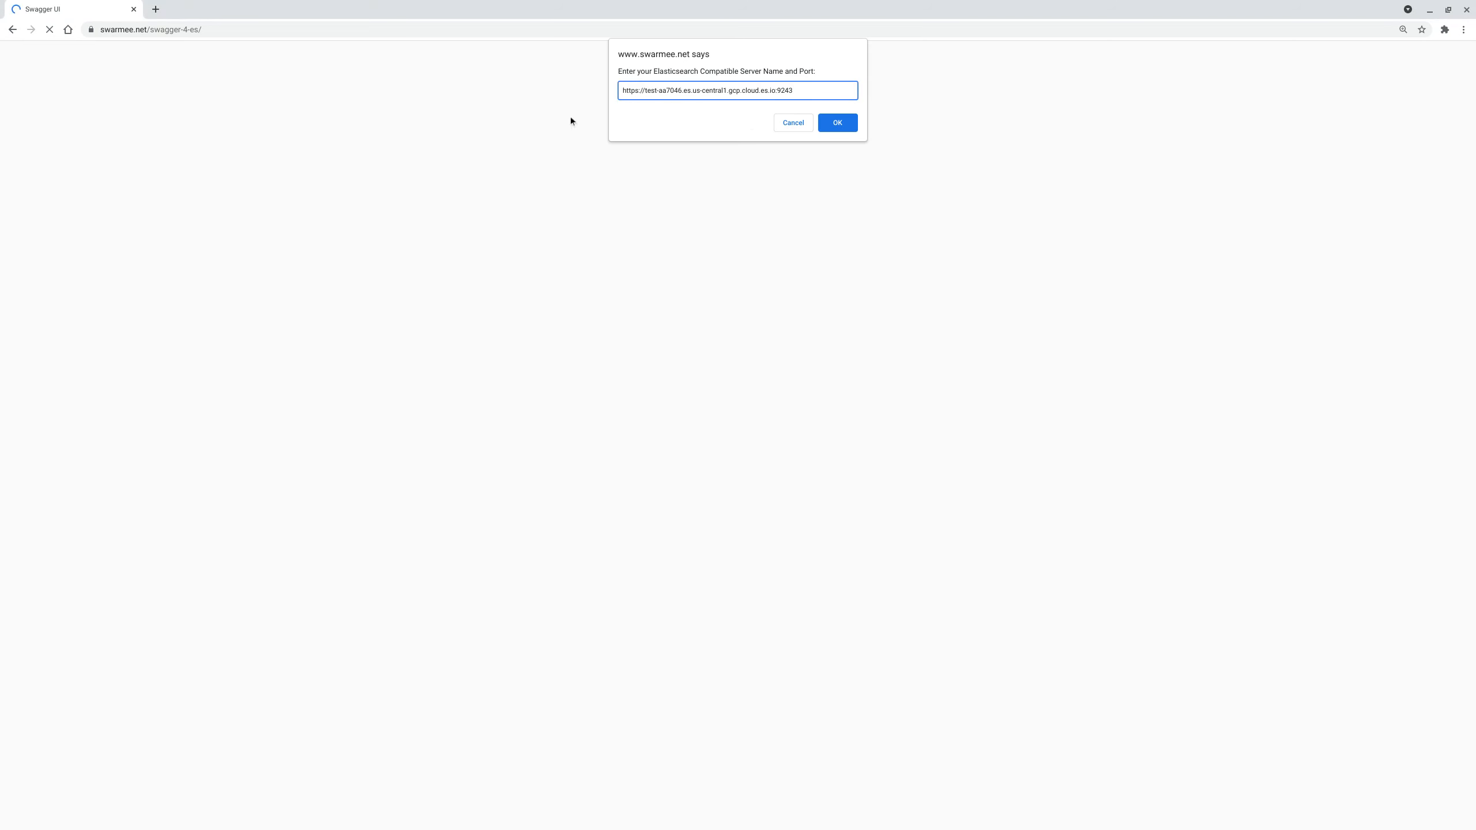
{"action": "left_click", "coordinate": [845, 126]}
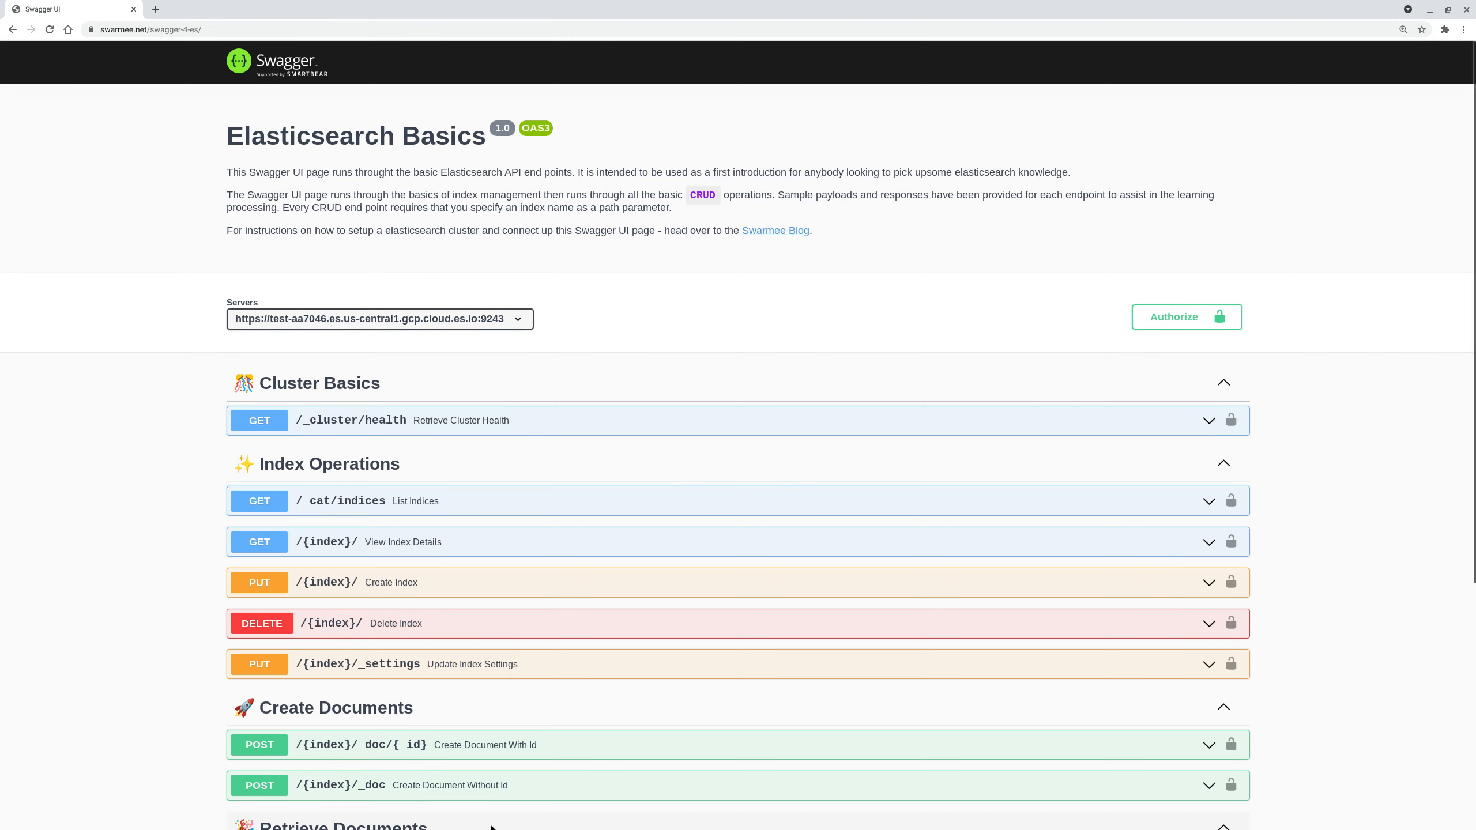
- Authorize with username 'elastic' and the cluster password, then close the Authorizations dialog
{"action": "left_click", "coordinate": [1187, 317]}
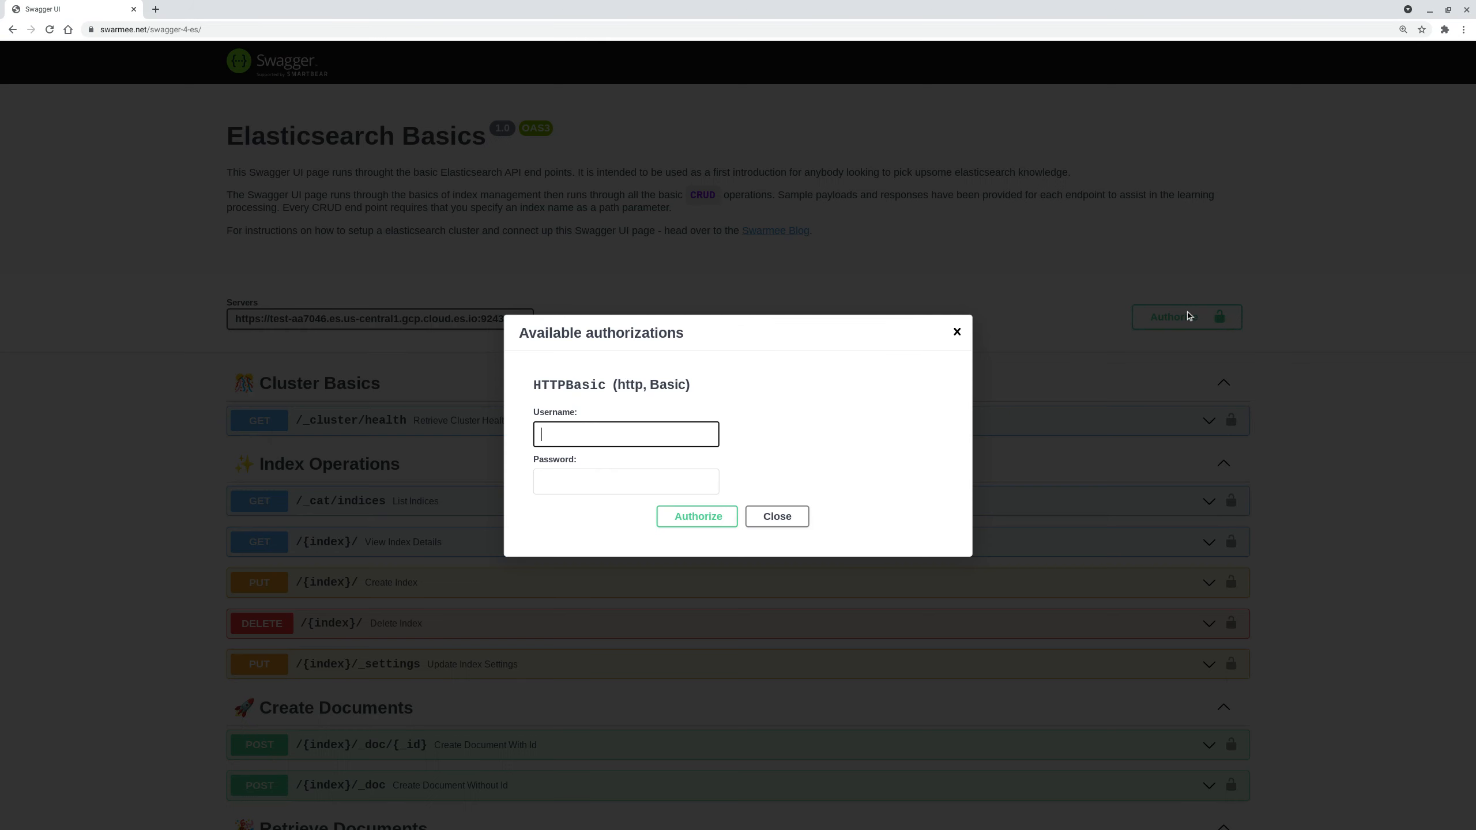
{"action": "left_click", "coordinate": [657, 823]}
{"action": "left_click", "coordinate": [636, 433]}
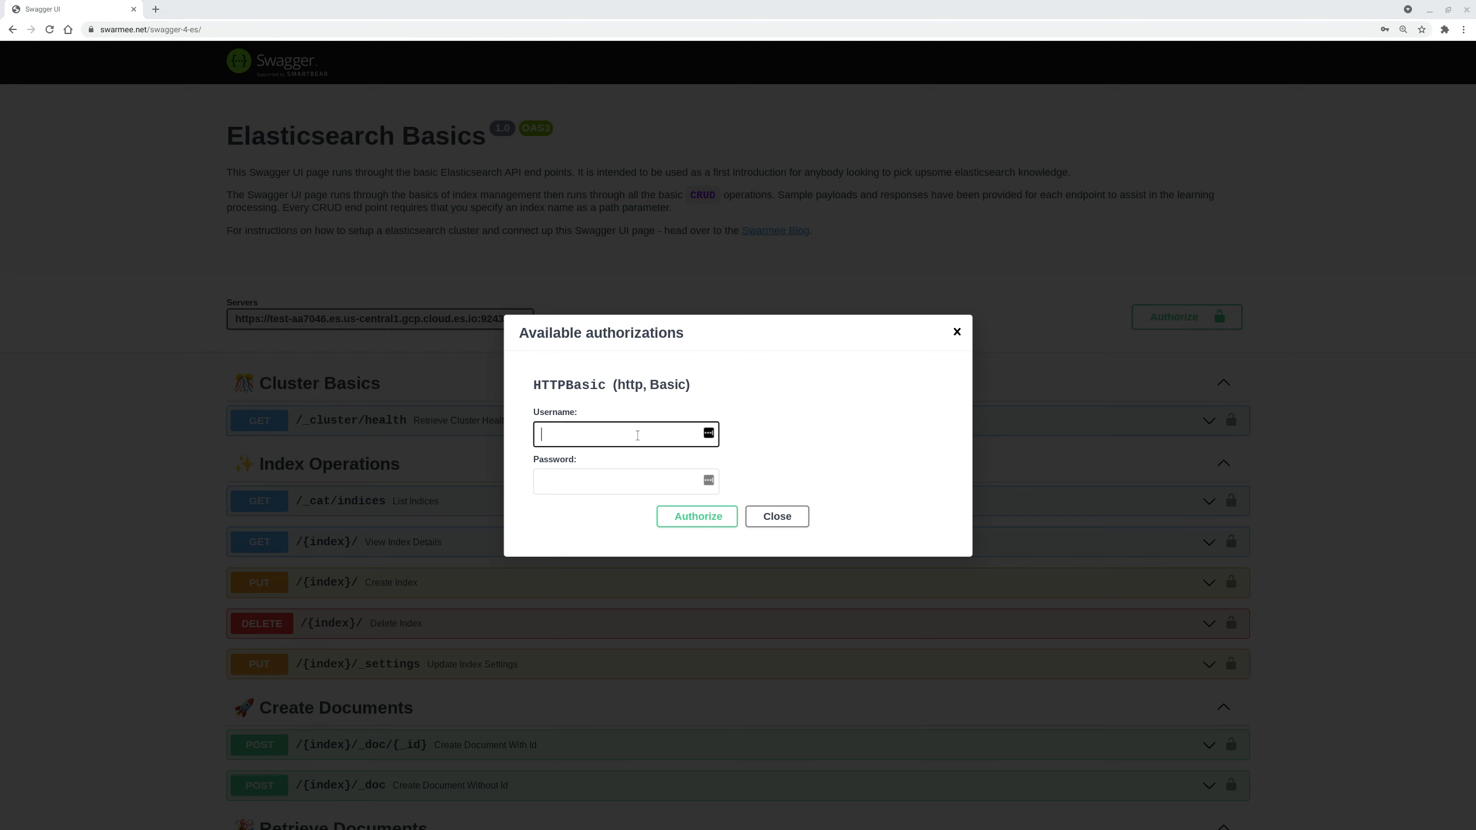
{"action": "type", "text": "e"}
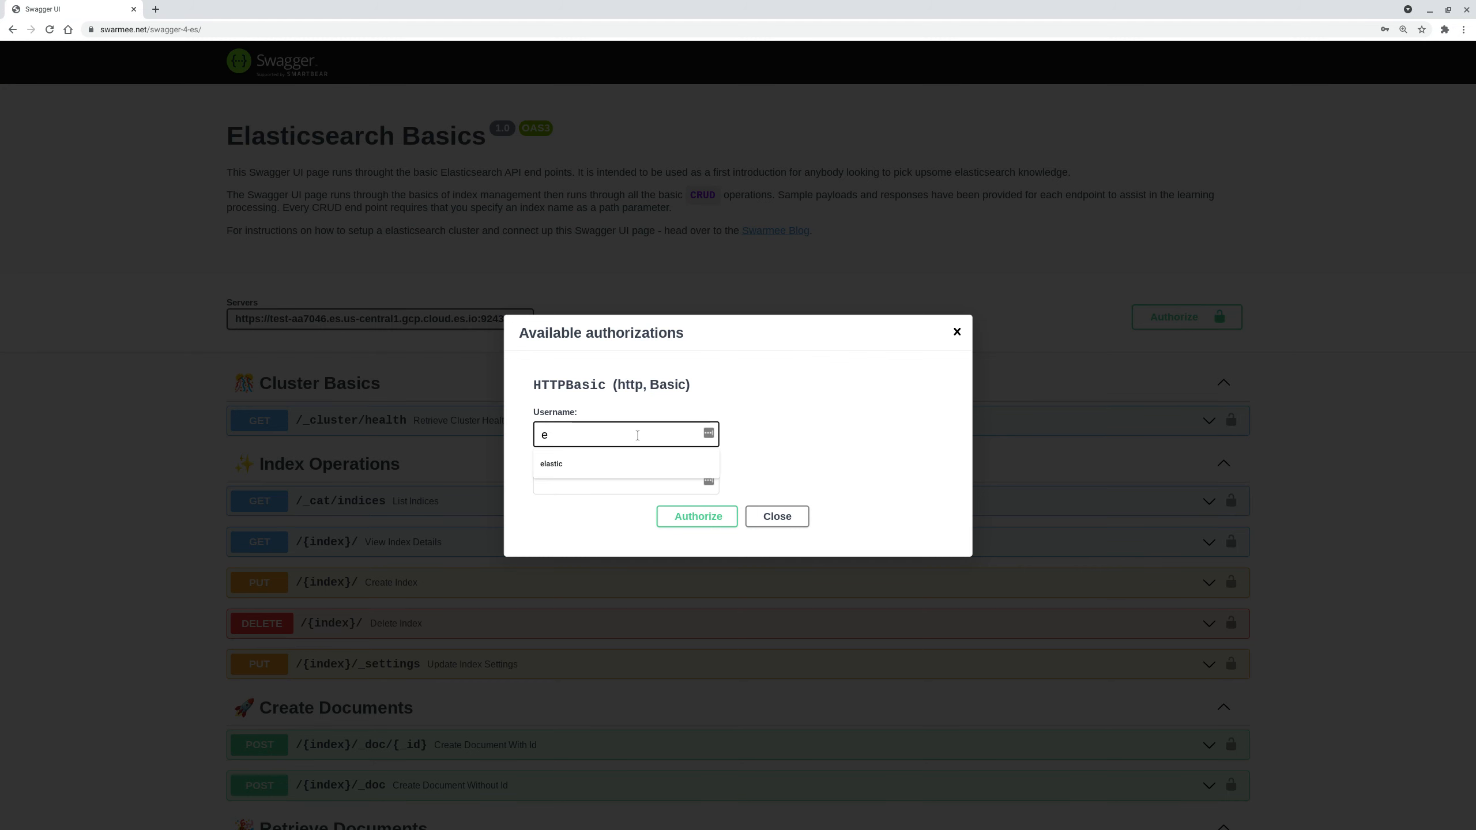
{"action": "type", "text": "lastic"}
{"action": "key", "text": "Tab"}
{"action": "key", "text": "ctrl+v"}
{"action": "key", "text": "Return"}
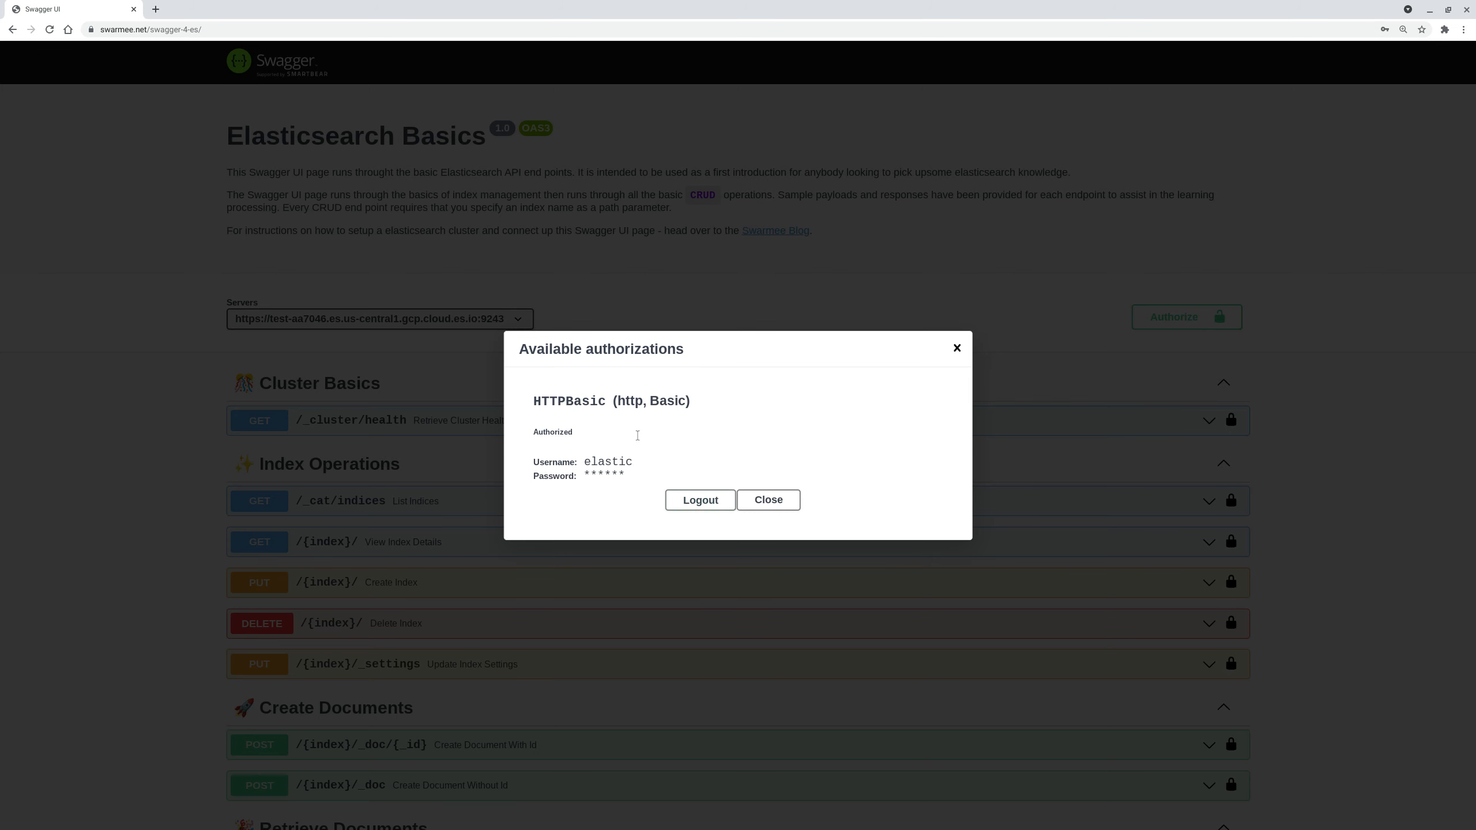
{"action": "left_click", "coordinate": [769, 497]}
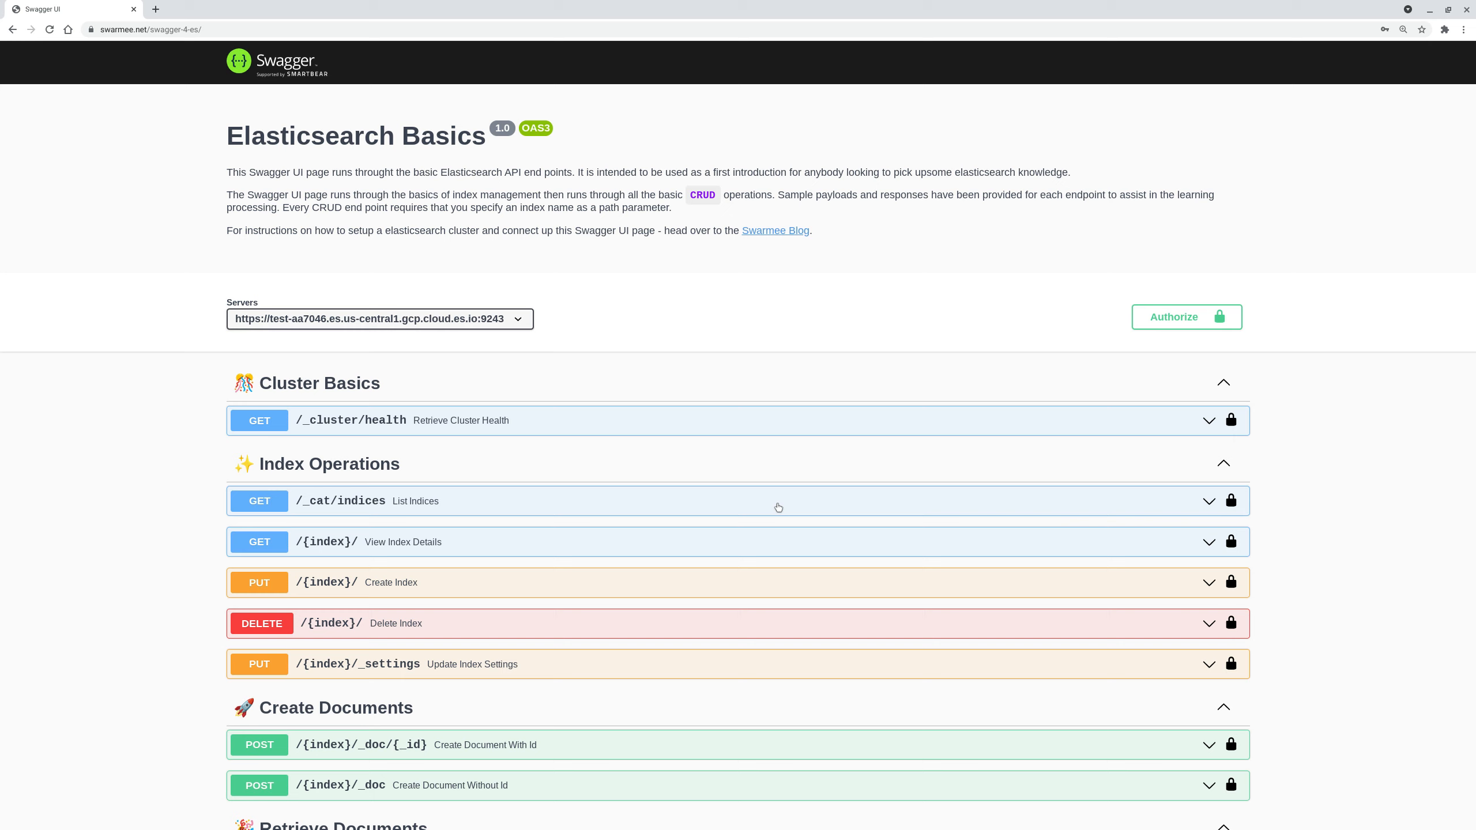
- Expand GET /_cluster/health in full screen to read its description and sample yellow-status response
{"action": "left_click", "coordinate": [509, 423]}
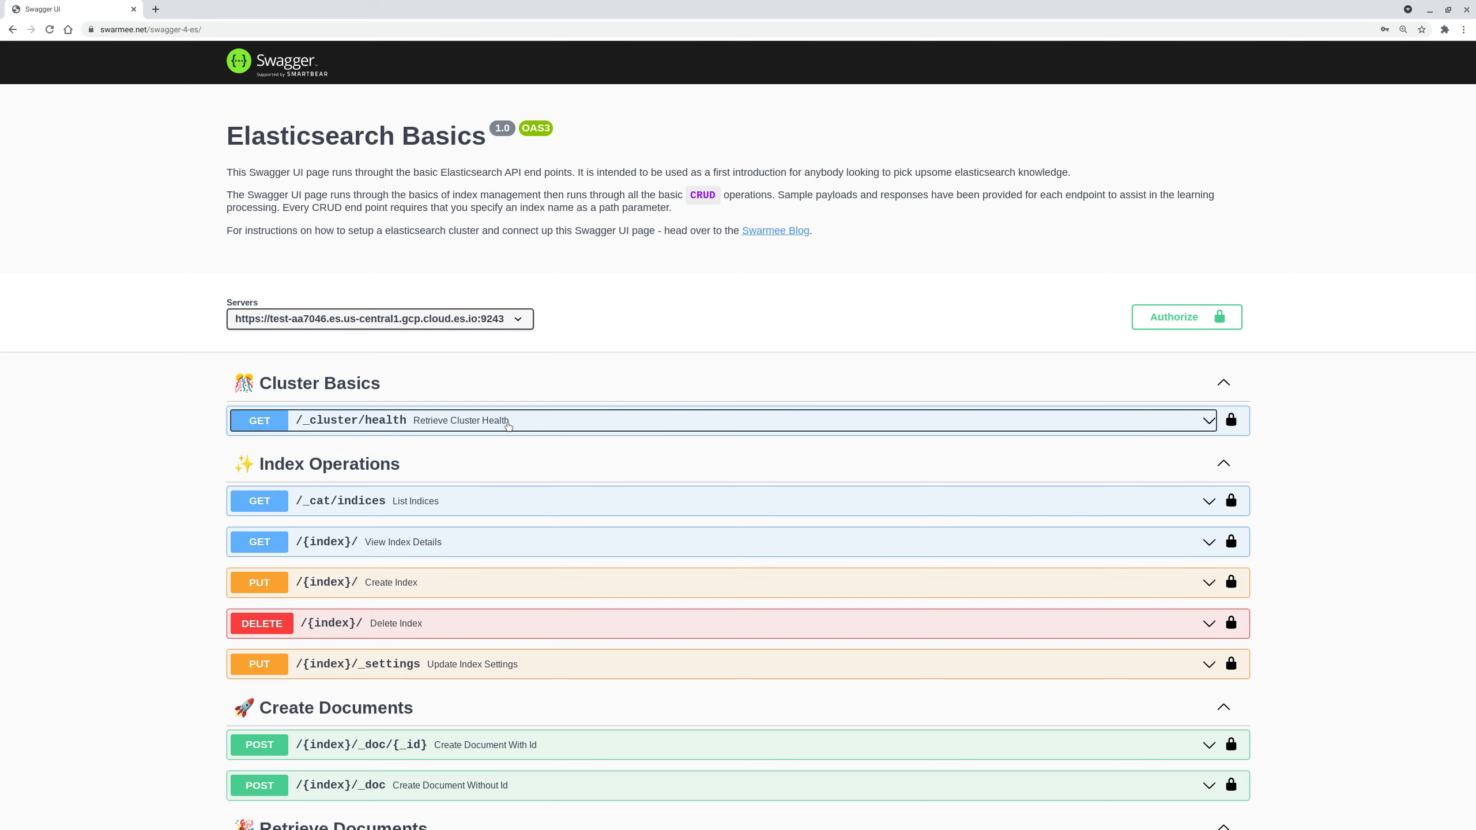
{"action": "left_click", "coordinate": [1330, 192]}
{"action": "scroll", "coordinate": [874, 595], "scroll_direction": "down", "scroll_amount": 2}
{"action": "scroll", "coordinate": [865, 592], "scroll_direction": "down", "scroll_amount": 1}
{"action": "scroll", "coordinate": [533, 459], "scroll_direction": "down", "scroll_amount": 5}
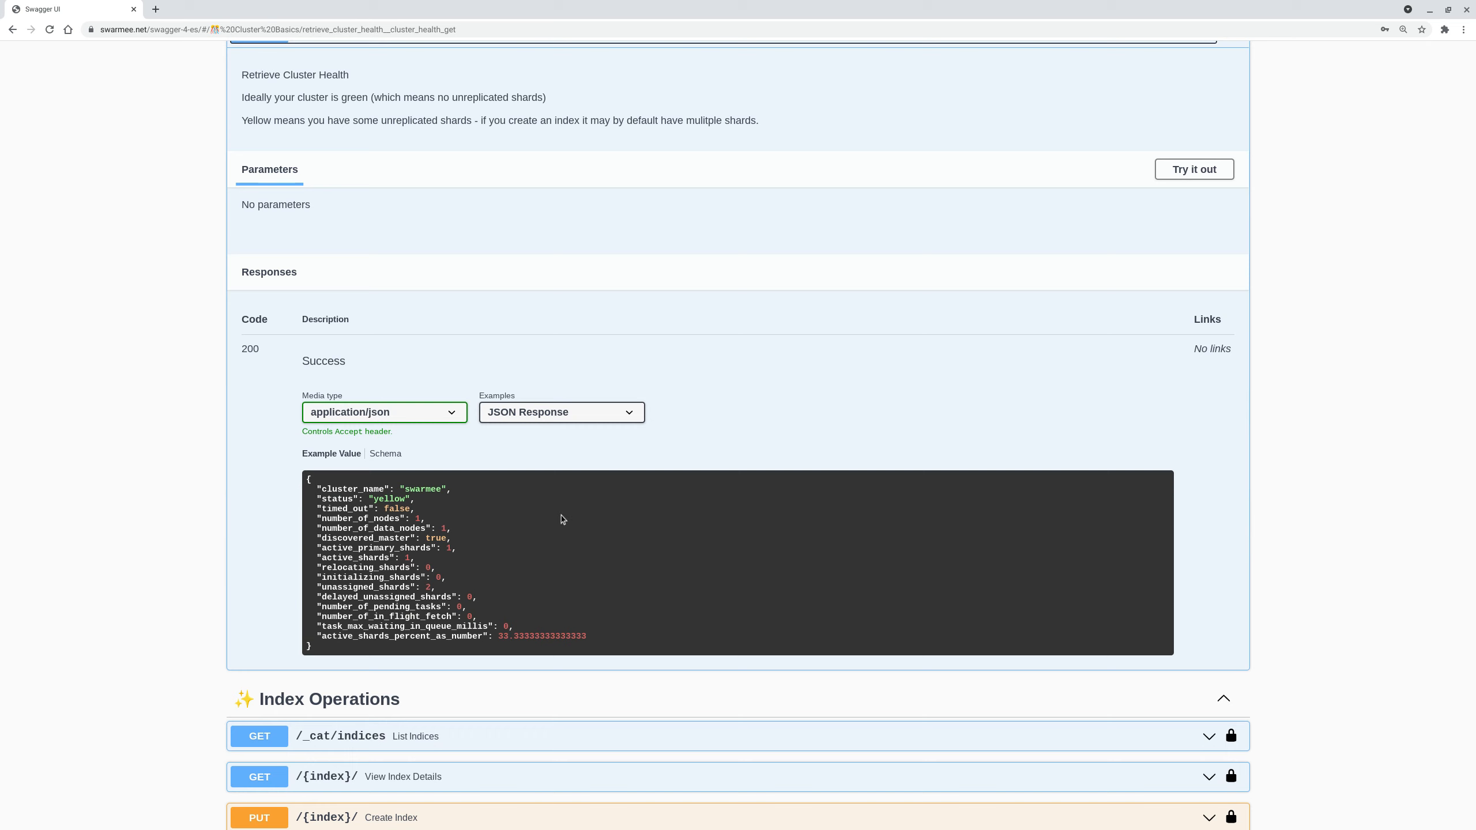
{"action": "scroll", "coordinate": [780, 381], "scroll_direction": "up", "scroll_amount": 1}
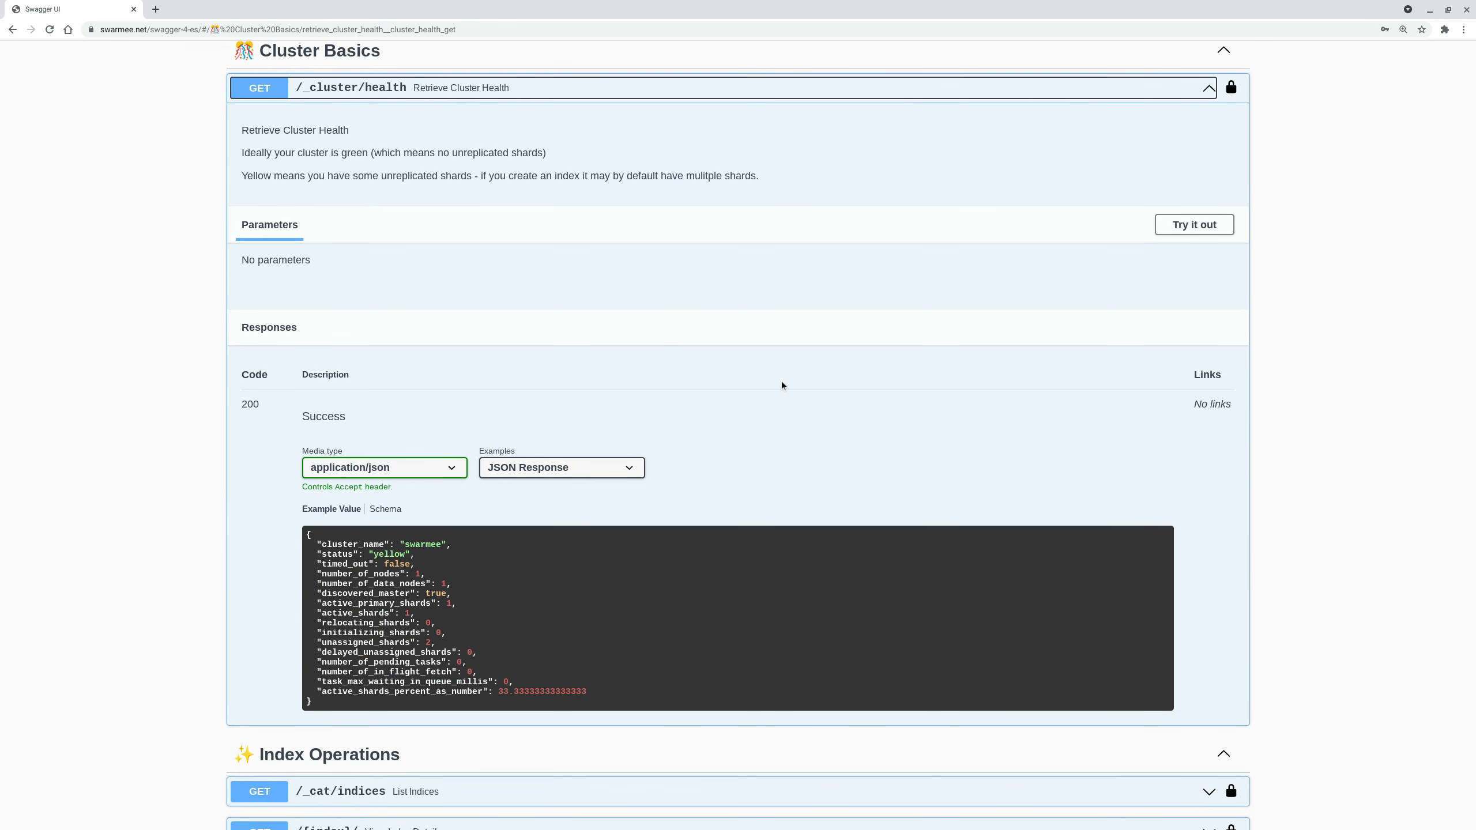
{"action": "scroll", "coordinate": [496, 218], "scroll_direction": "up", "scroll_amount": 3}
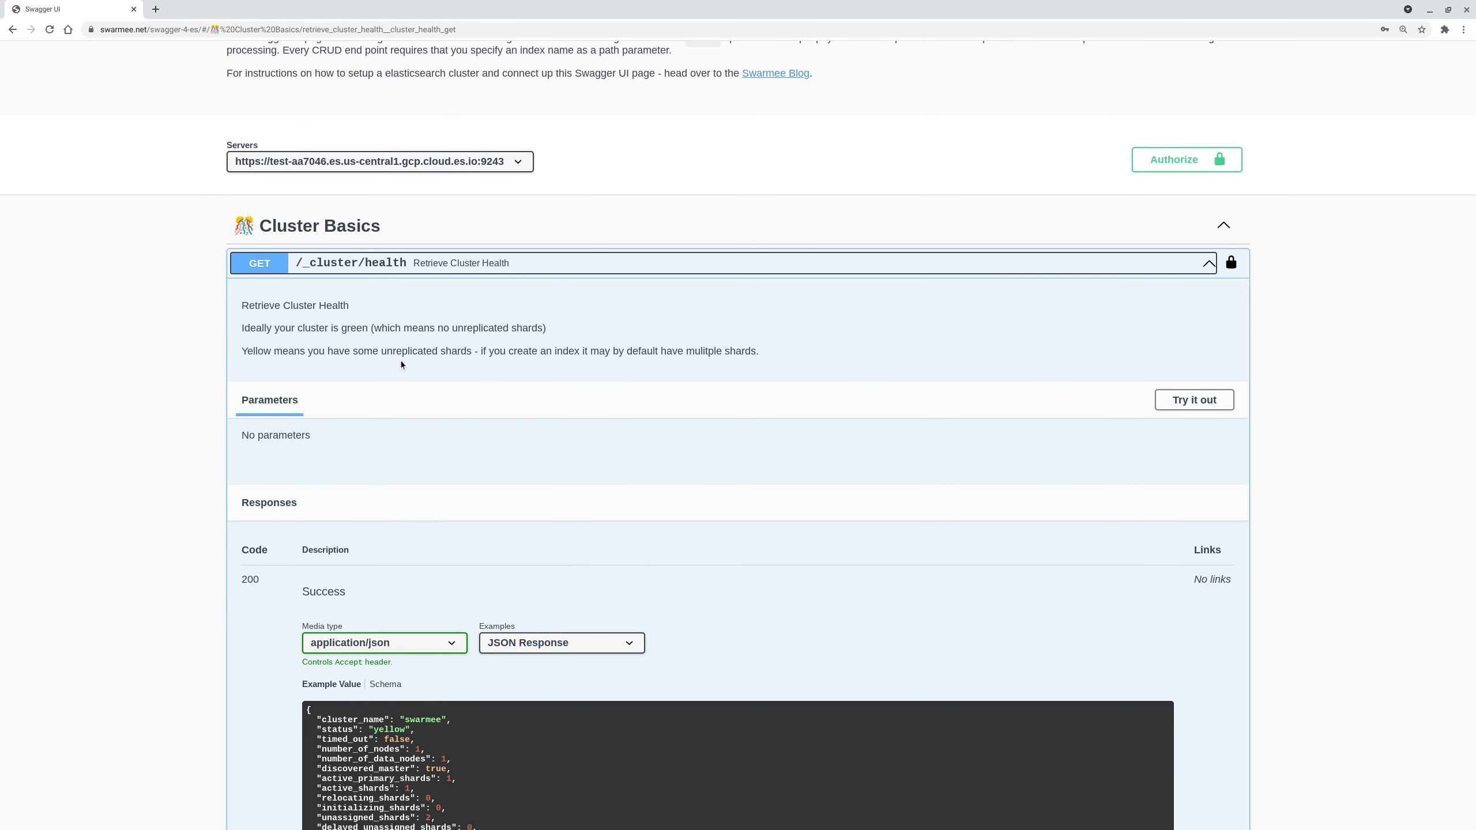
{"action": "key", "text": "F11"}
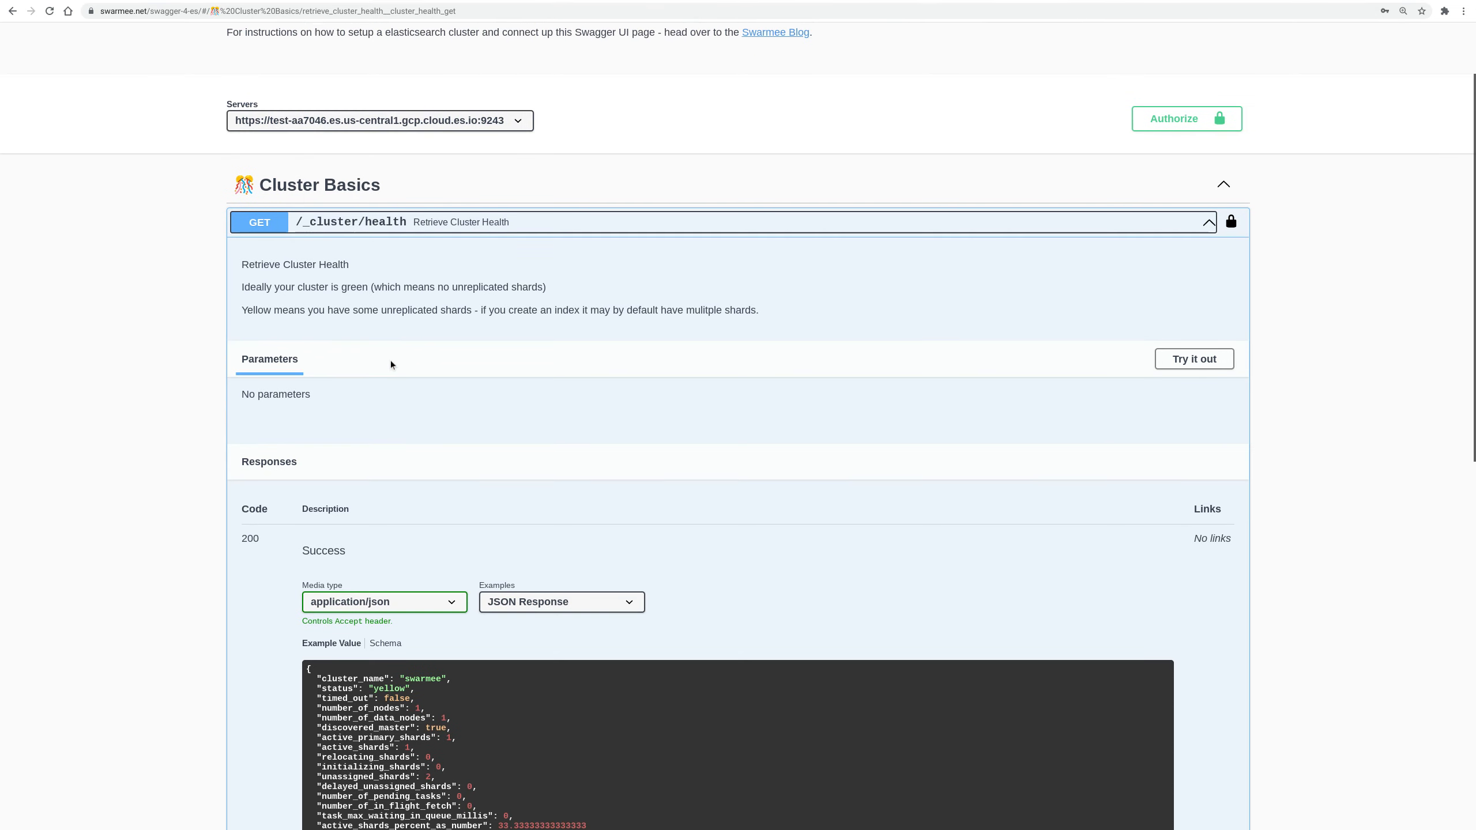
{"action": "scroll", "coordinate": [442, 412], "scroll_direction": "up", "scroll_amount": 2}
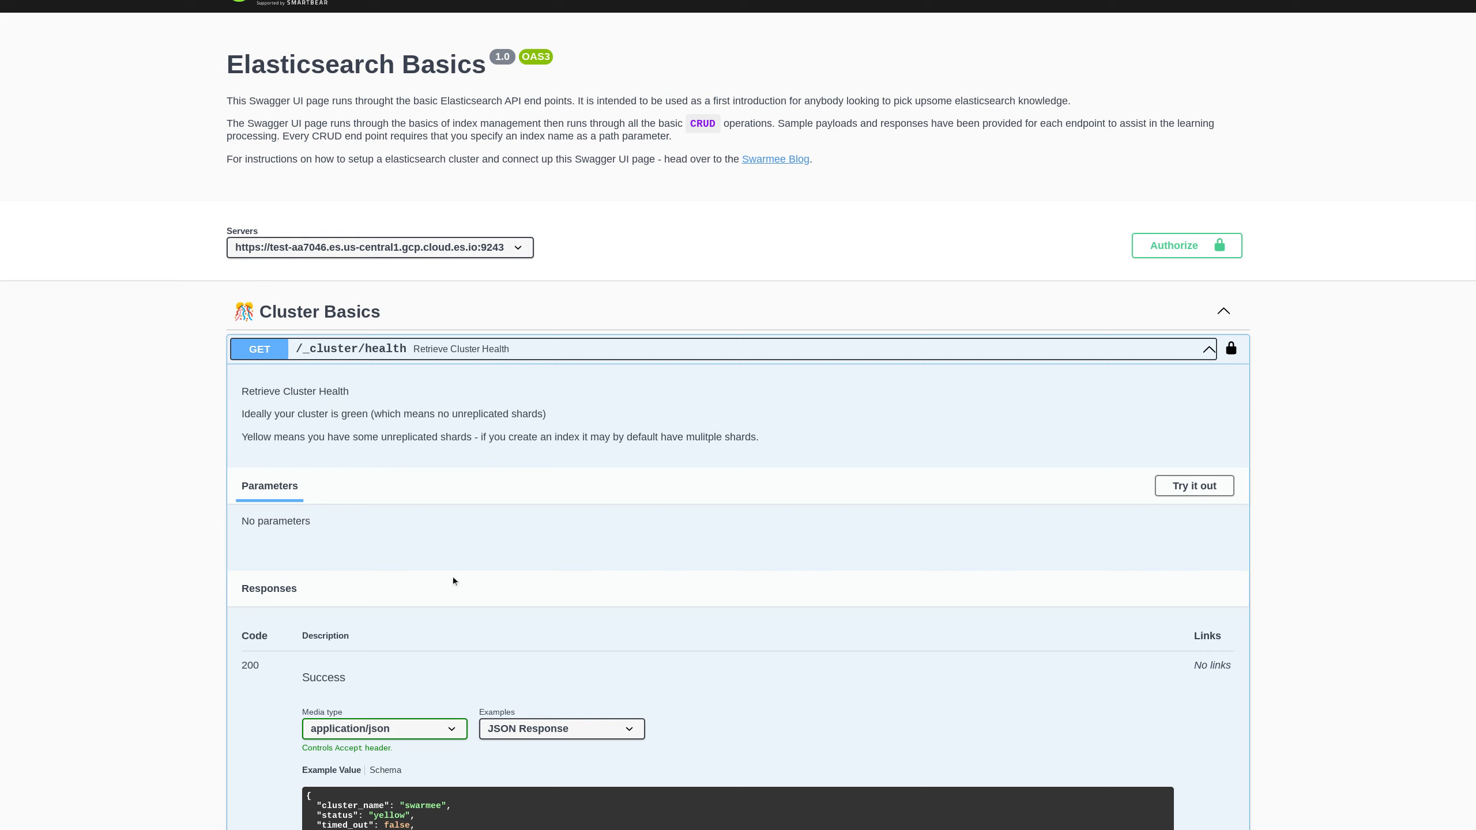
- Run the cluster health request live and inspect the generated curl command
{"action": "left_click", "coordinate": [1169, 491]}
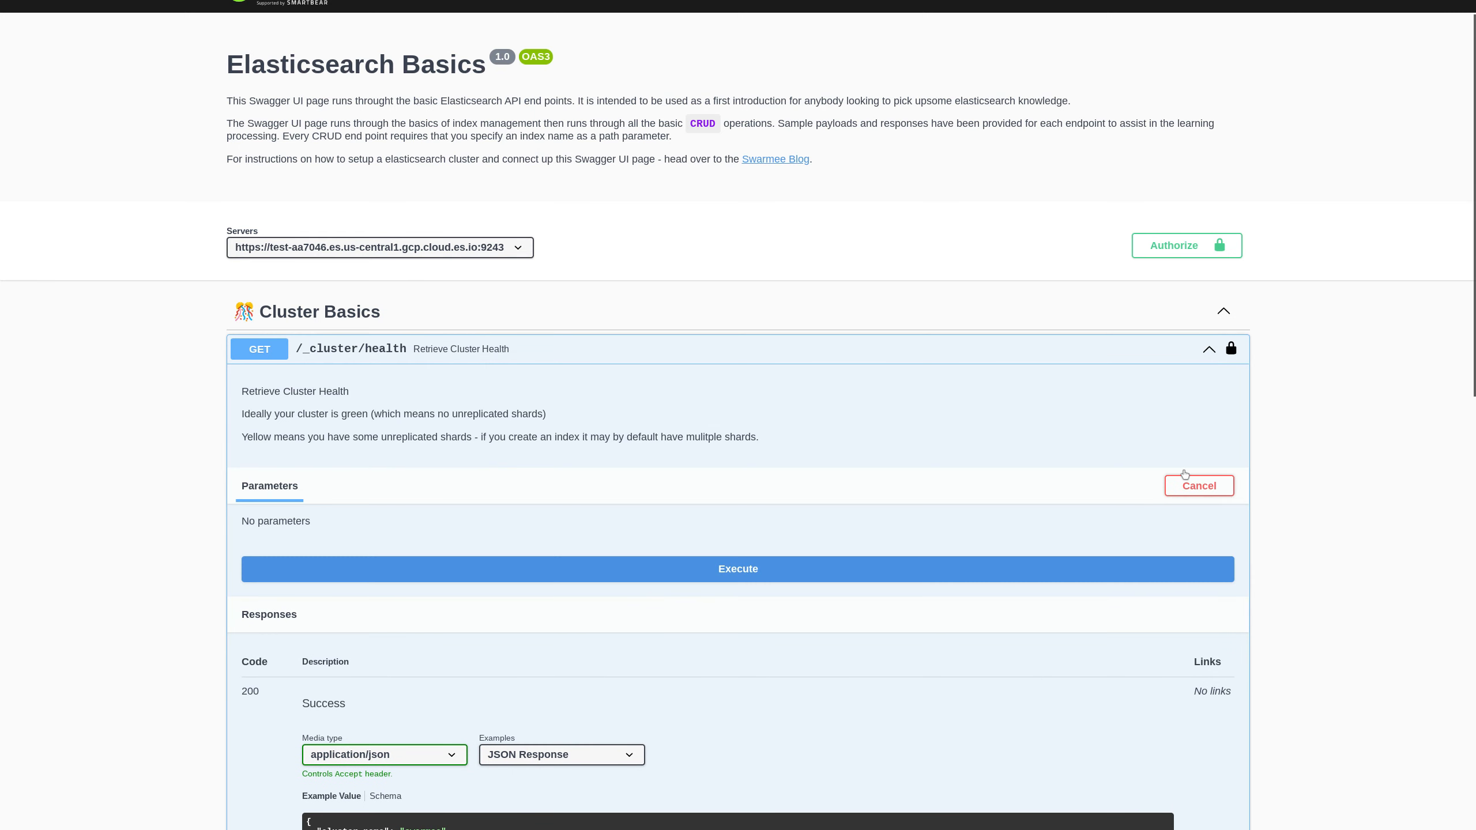
{"action": "left_click", "coordinate": [717, 575]}
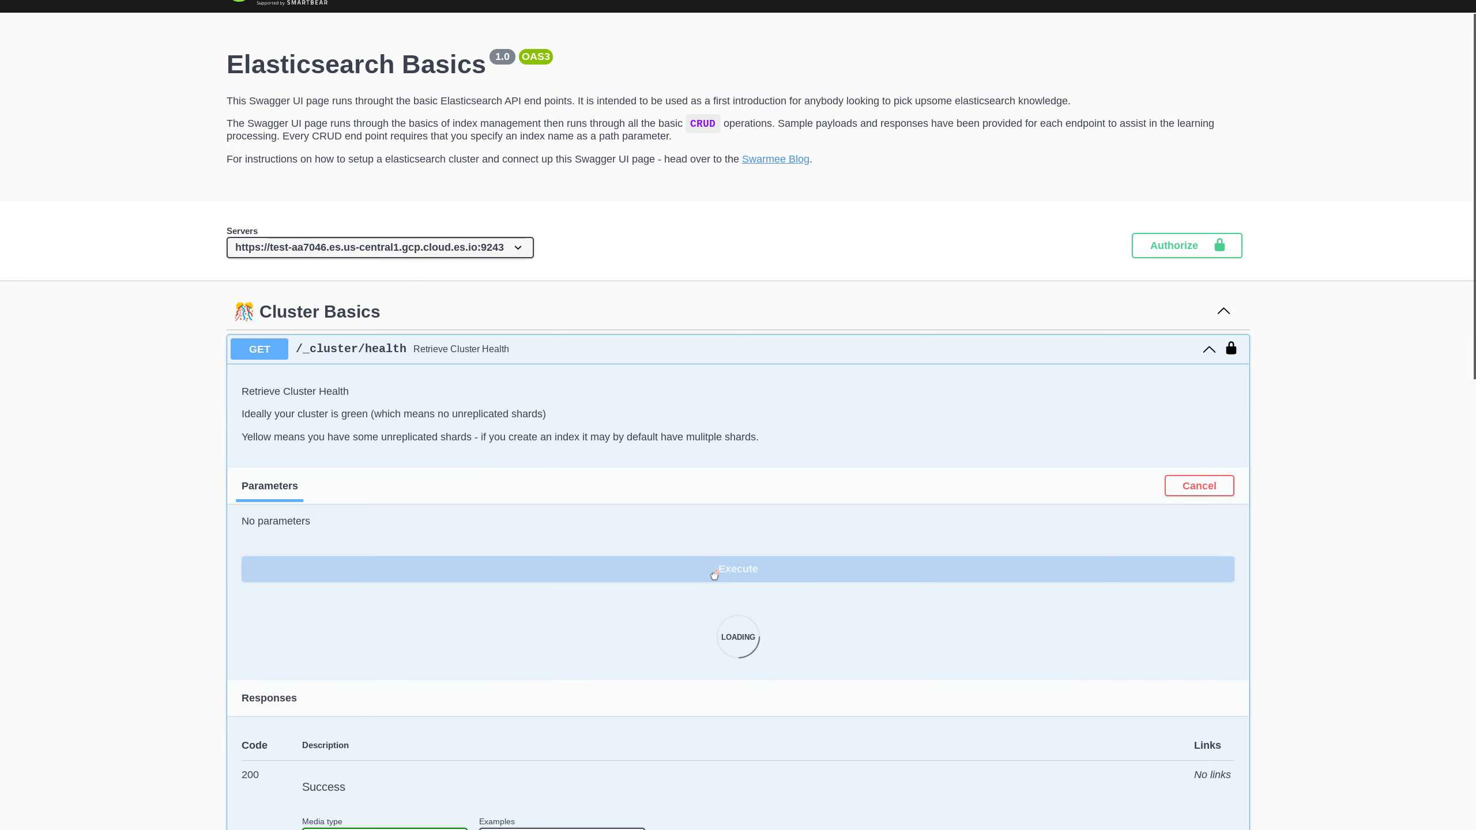
{"action": "scroll", "coordinate": [650, 520], "scroll_direction": "down", "scroll_amount": 5}
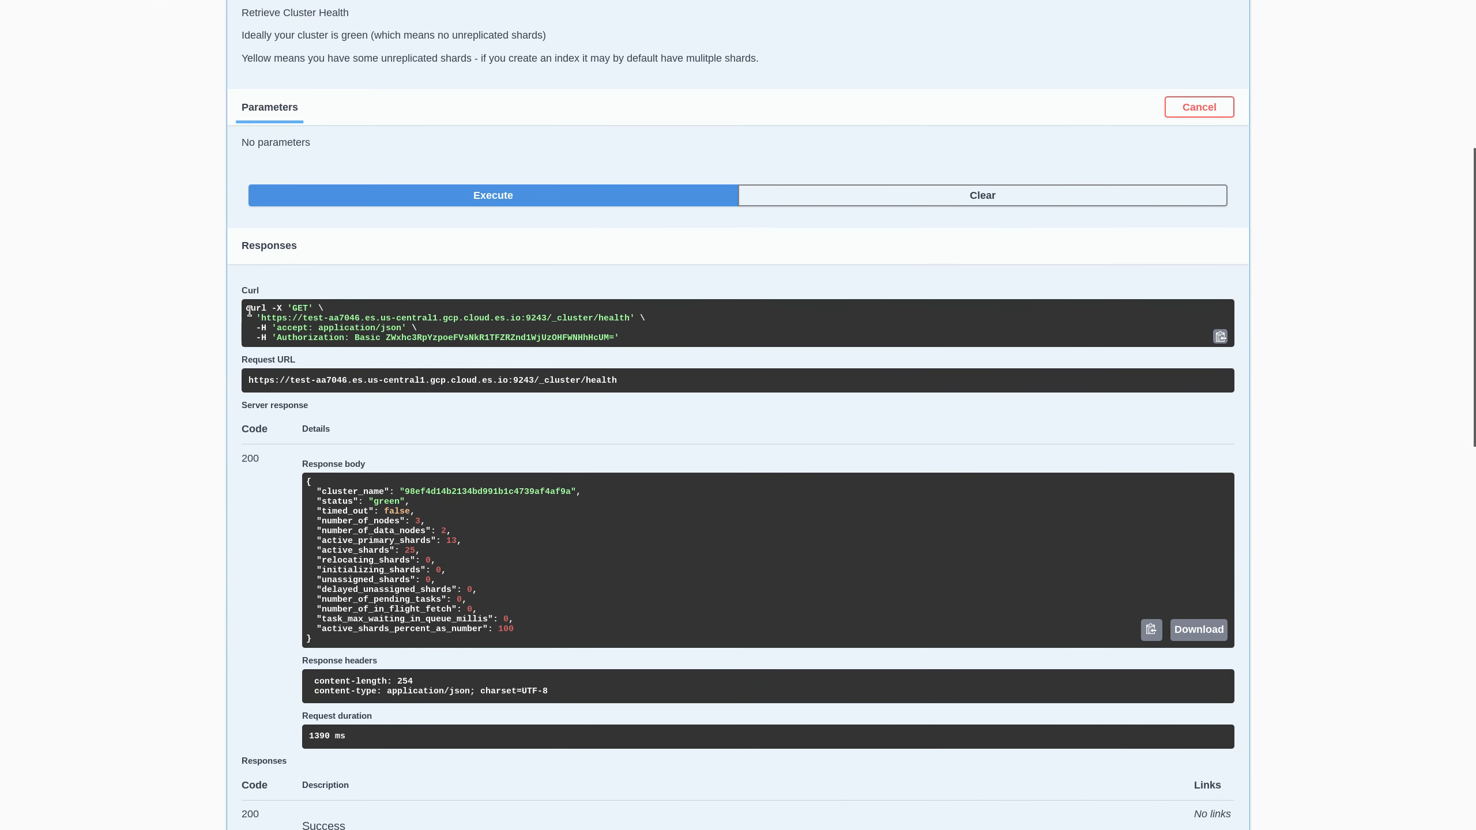
{"action": "left_click_drag", "start_coordinate": [250, 308], "coordinate": [665, 318]}
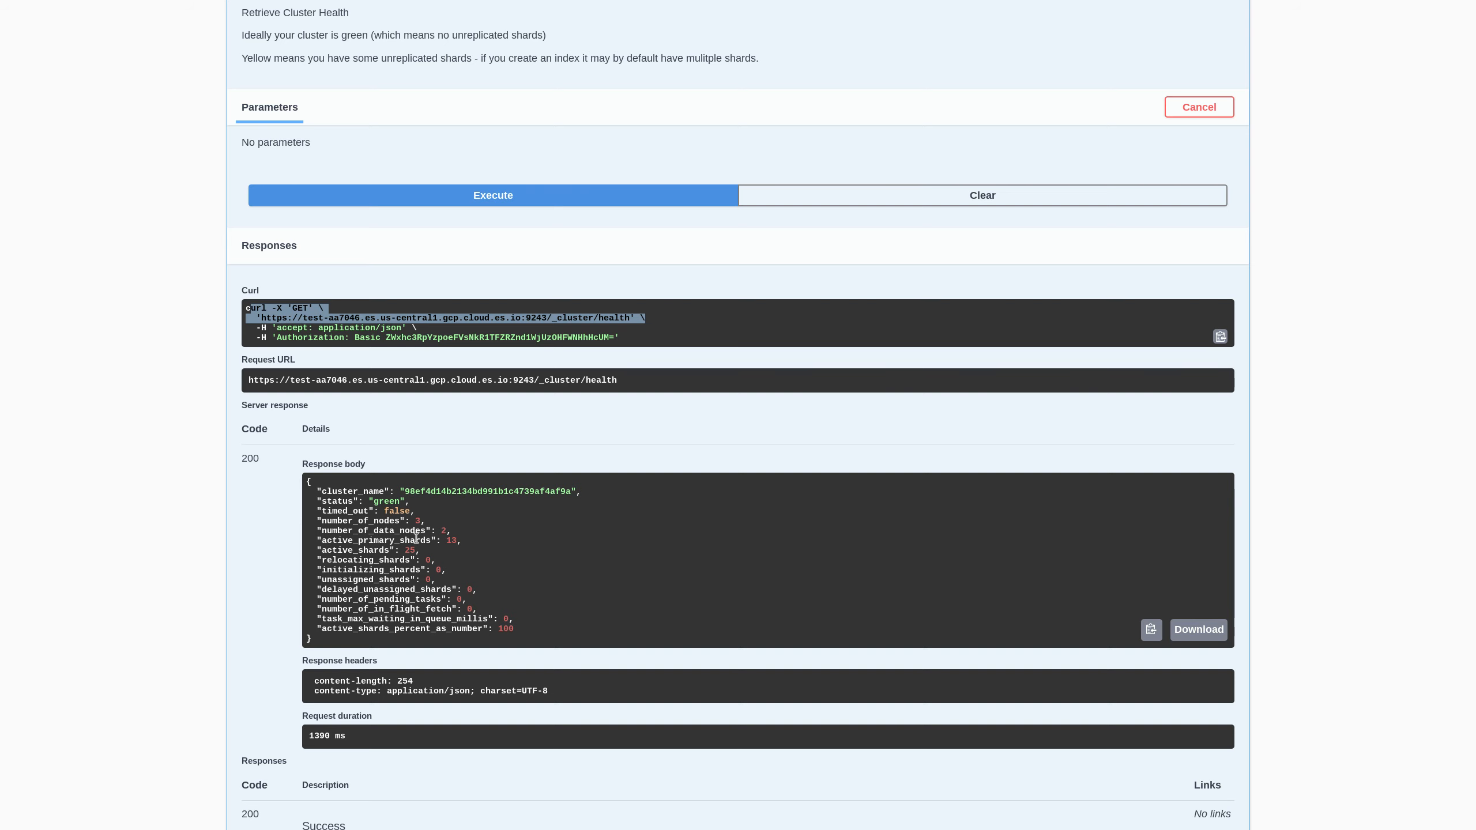
{"action": "left_click", "coordinate": [318, 520]}
{"action": "left_click_drag", "start_coordinate": [319, 520], "coordinate": [426, 520]}
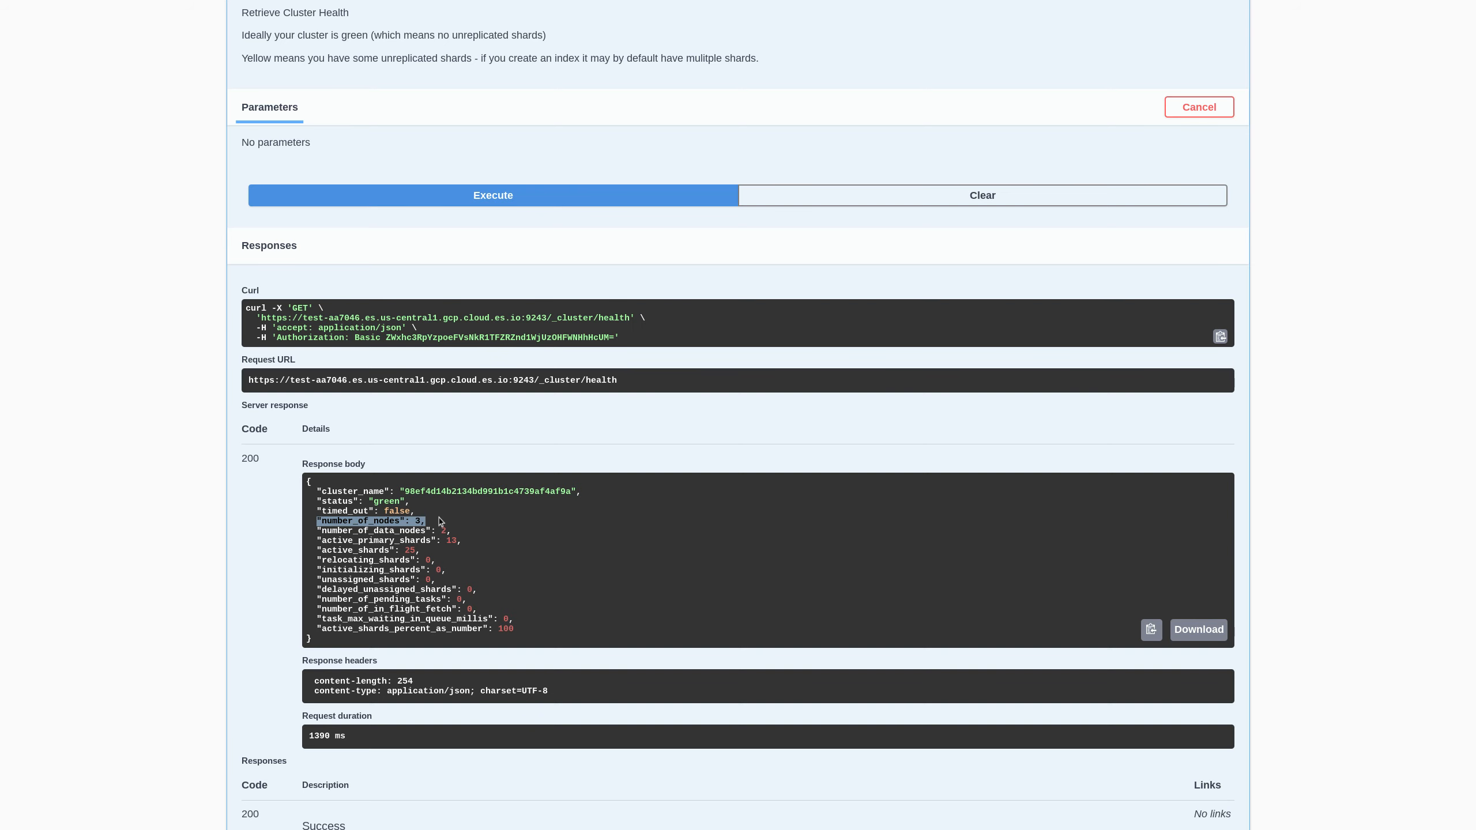
- Check the green status and active_shards count in the response, then collapse /_cluster/health
{"action": "scroll", "coordinate": [498, 491], "scroll_direction": "up", "scroll_amount": 2}
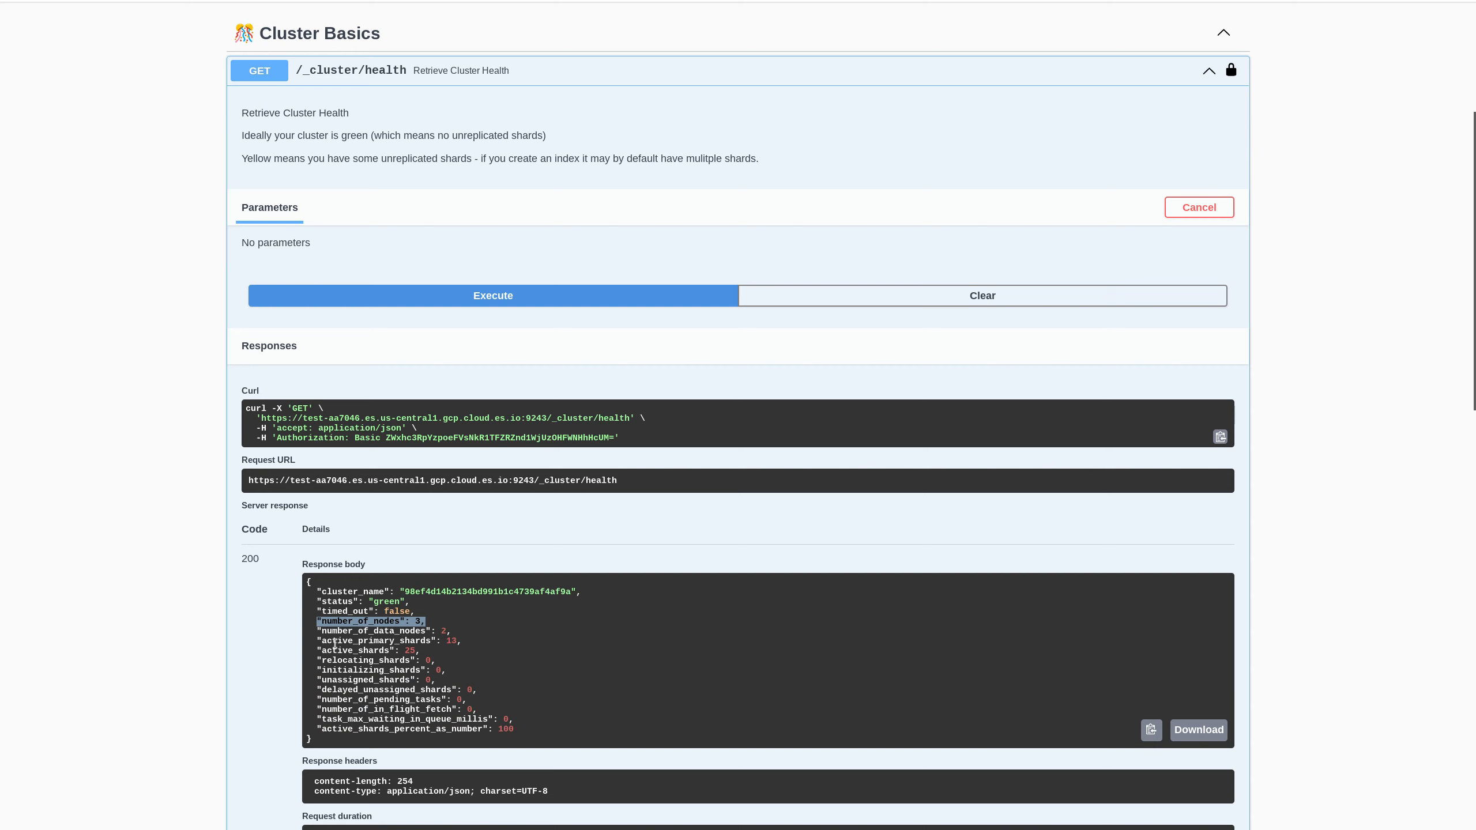
{"action": "left_click_drag", "start_coordinate": [314, 603], "coordinate": [414, 605]}
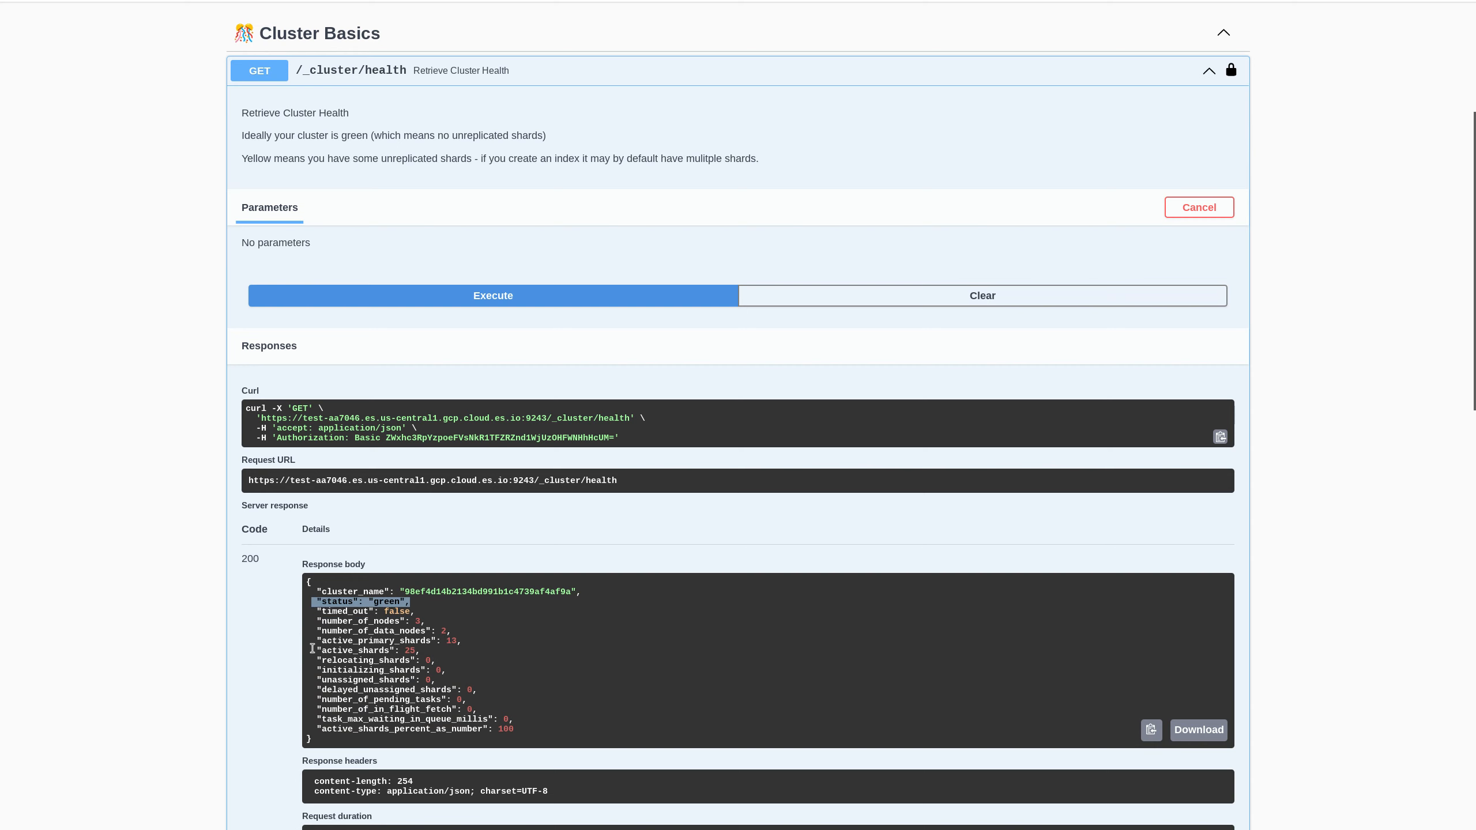
{"action": "left_click_drag", "start_coordinate": [312, 648], "coordinate": [436, 653]}
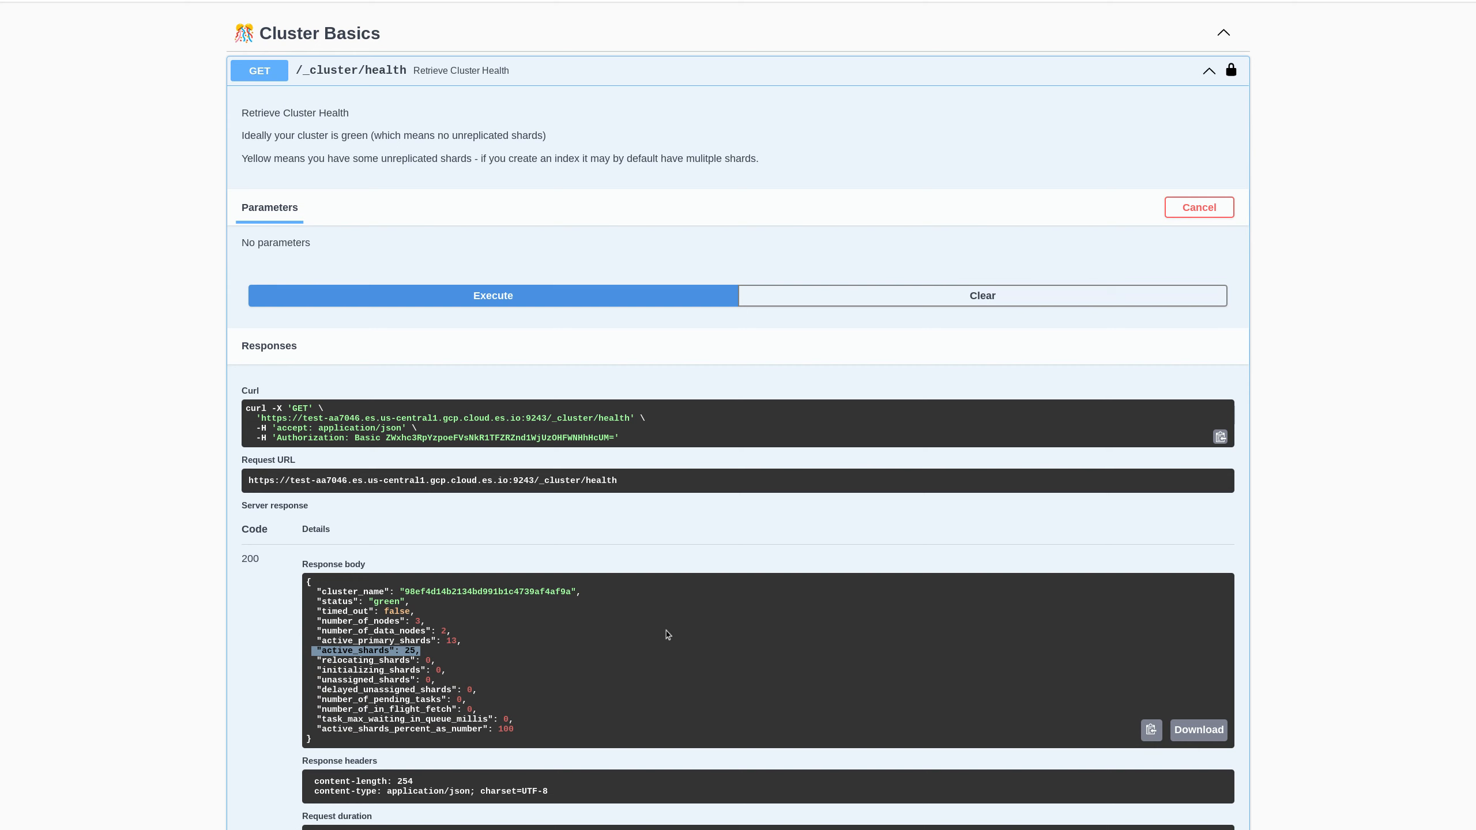
{"action": "left_click", "coordinate": [482, 88]}
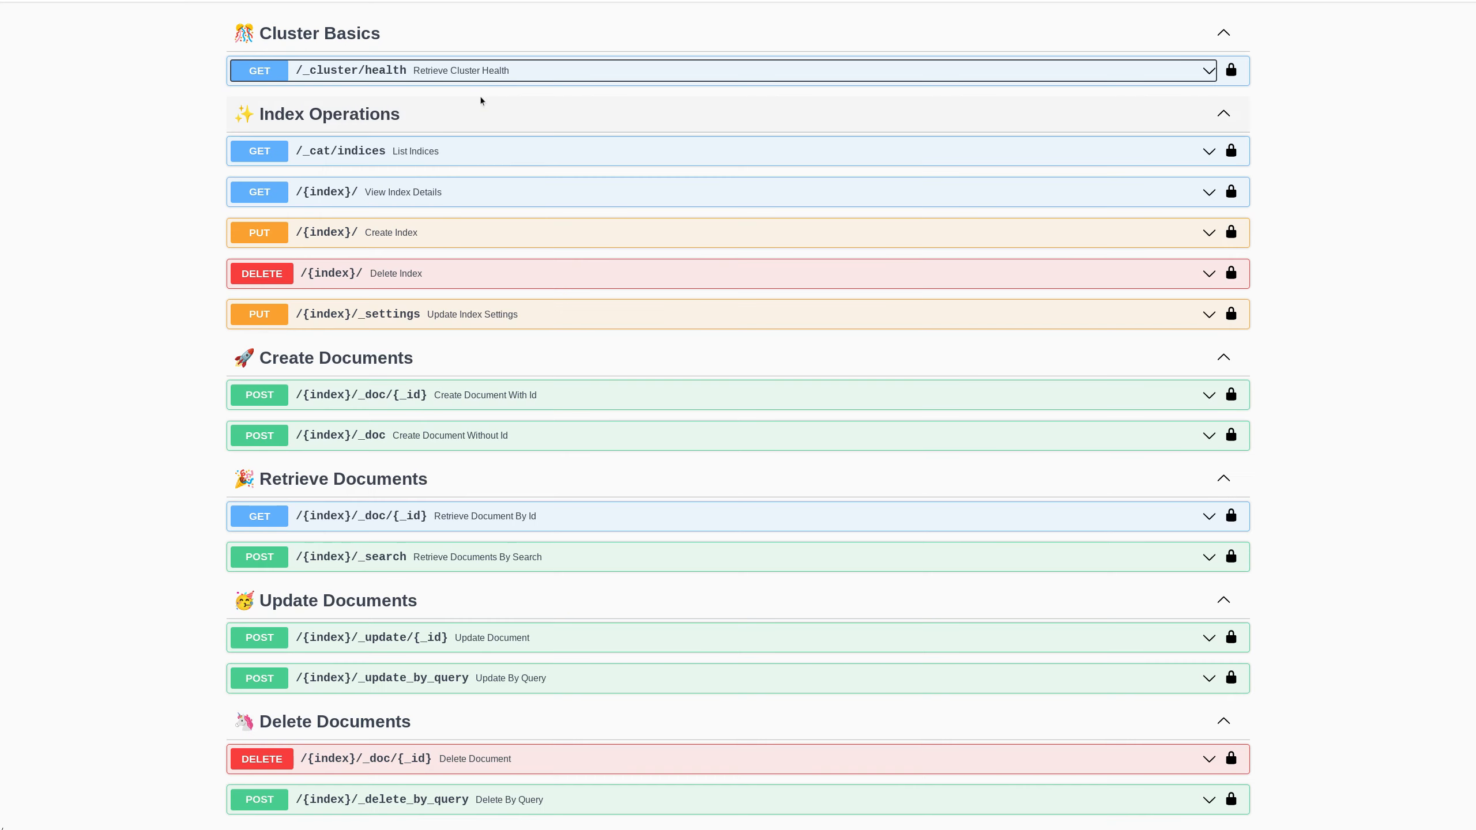
- Expand GET /_cat/indices, enable Try it out, and note what 'cat' means in the description
{"action": "scroll", "coordinate": [484, 301], "scroll_direction": "up", "scroll_amount": 1}
{"action": "scroll", "coordinate": [486, 326], "scroll_direction": "up", "scroll_amount": 2}
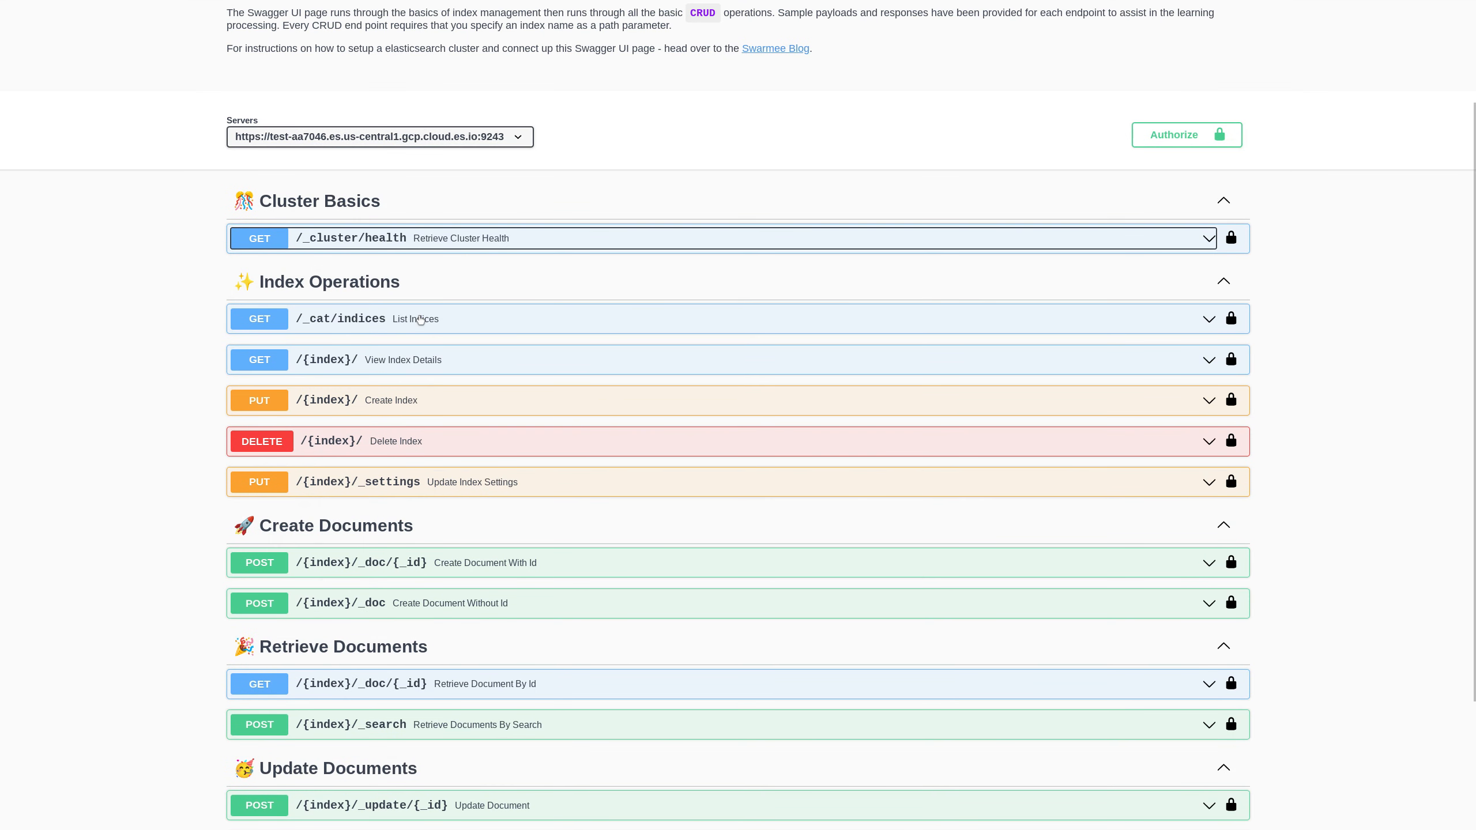
{"action": "left_click", "coordinate": [421, 319]}
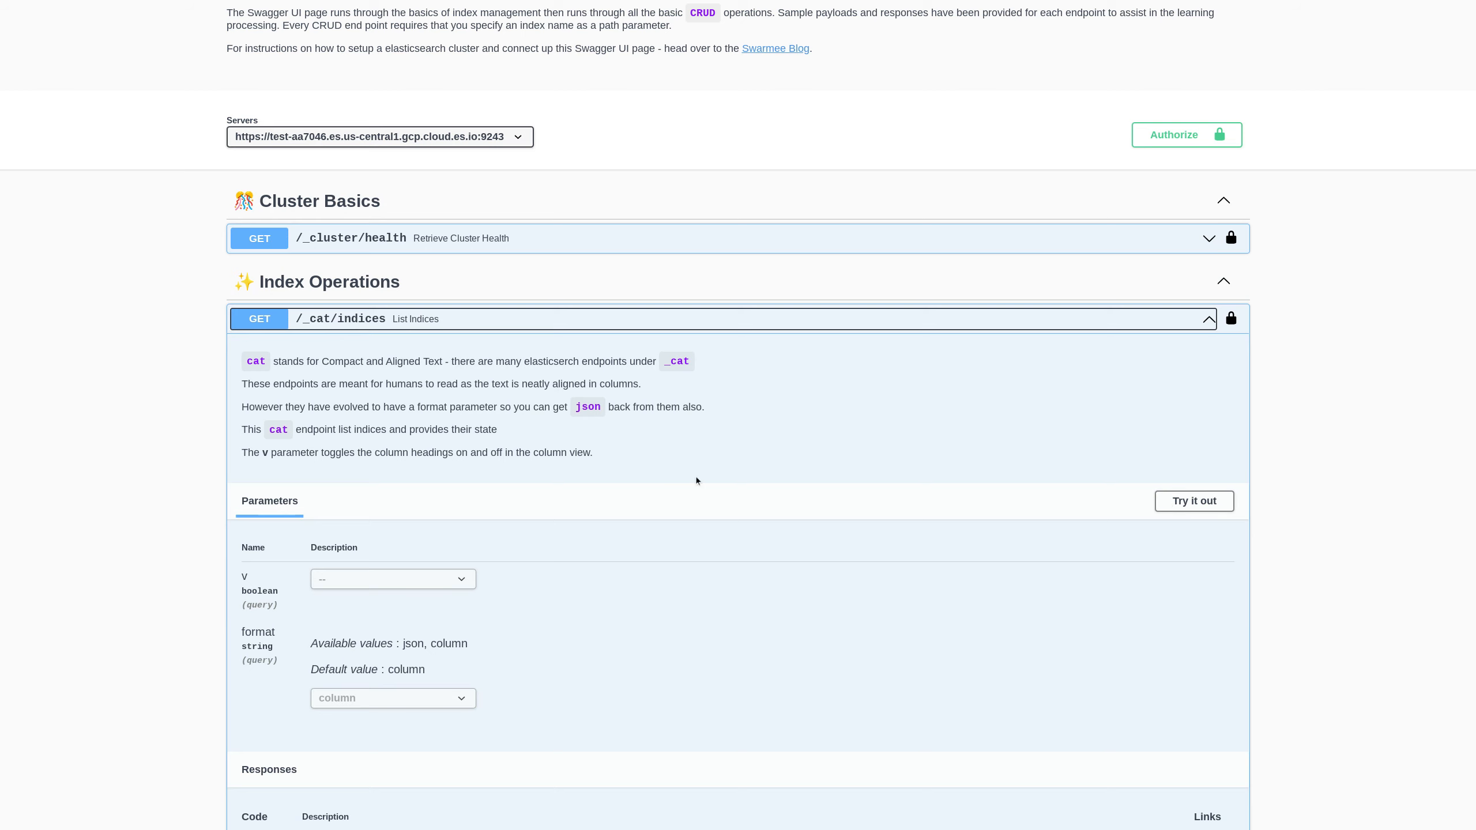
{"action": "left_click", "coordinate": [1168, 504]}
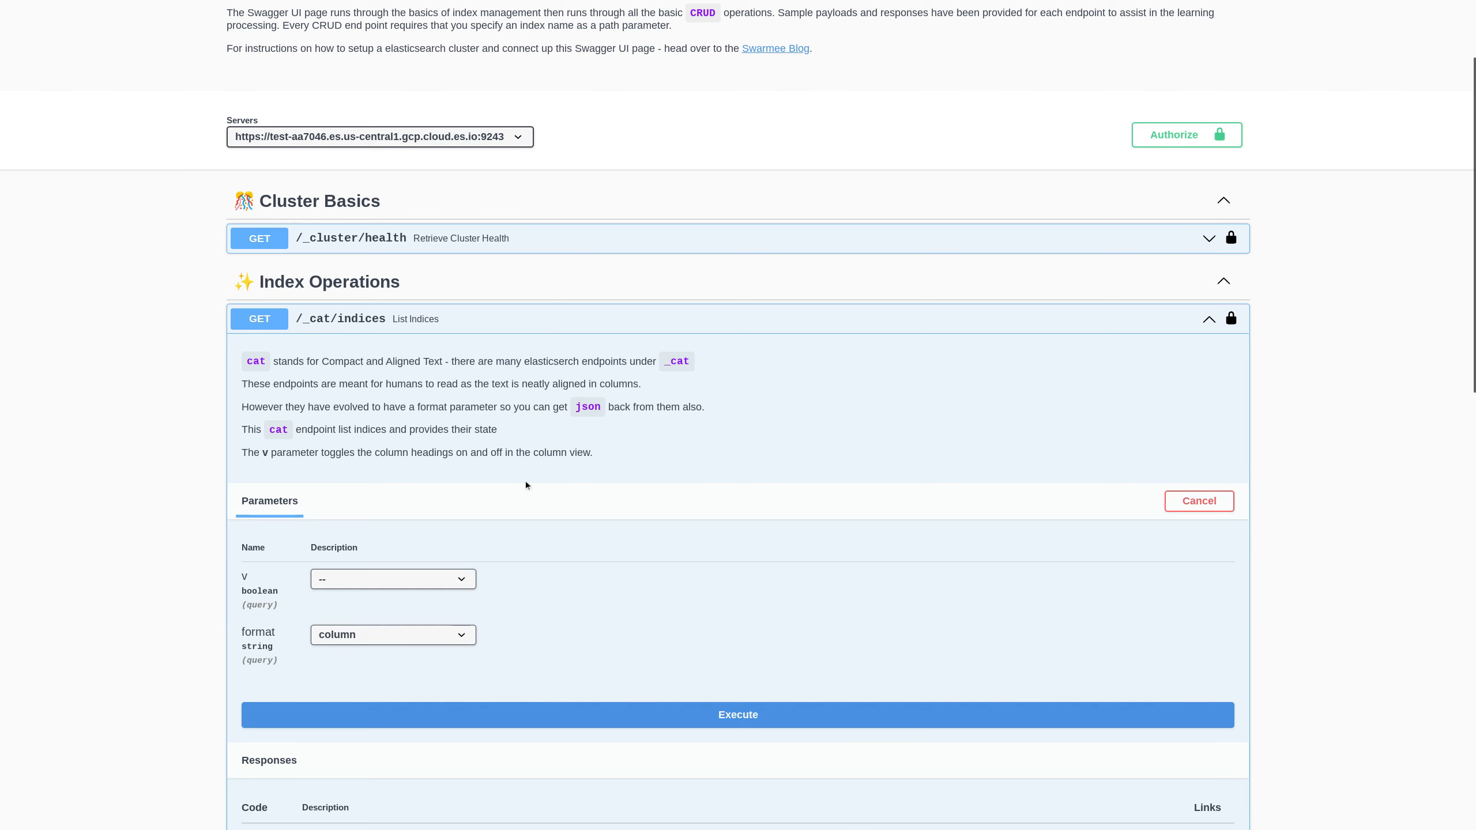
{"action": "scroll", "coordinate": [526, 482], "scroll_direction": "down", "scroll_amount": 2}
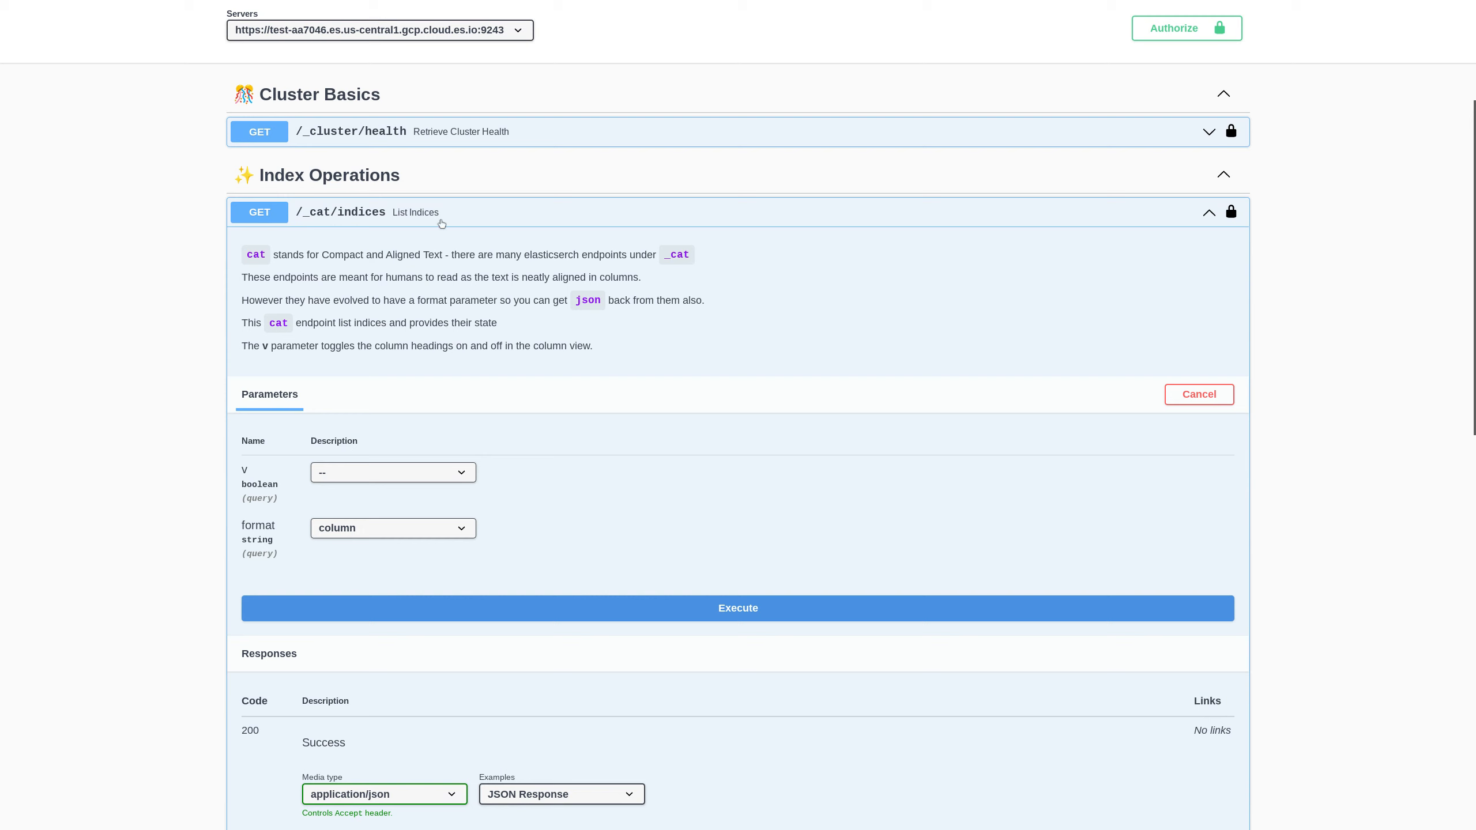
{"action": "left_click_drag", "start_coordinate": [321, 255], "coordinate": [430, 255]}
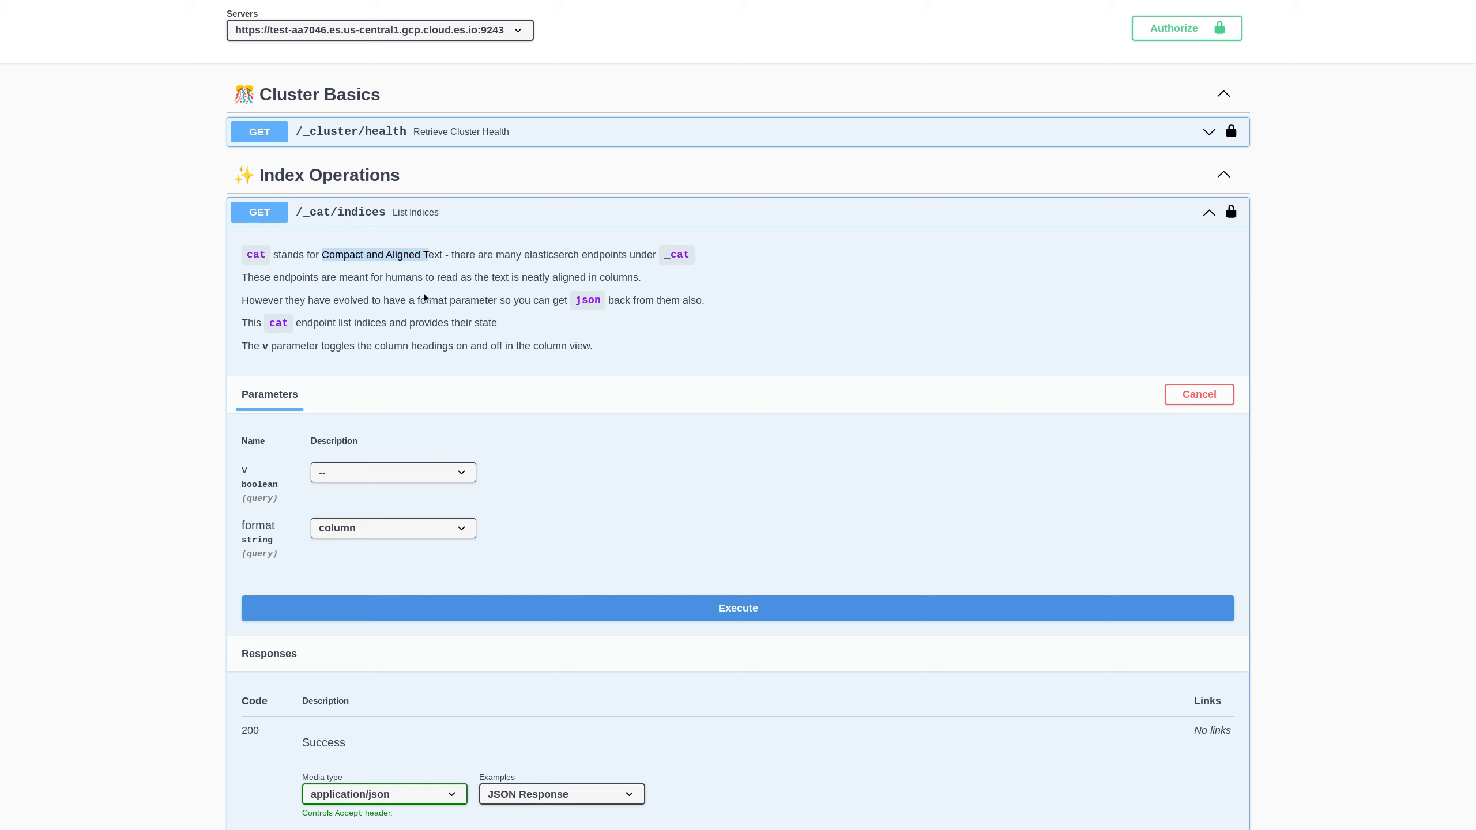
- List indices with v set to true and find the country index row in the results
{"action": "left_click", "coordinate": [461, 472]}
{"action": "left_click", "coordinate": [343, 512]}
{"action": "left_click", "coordinate": [531, 607]}
{"action": "scroll", "coordinate": [567, 471], "scroll_direction": "down", "scroll_amount": 2}
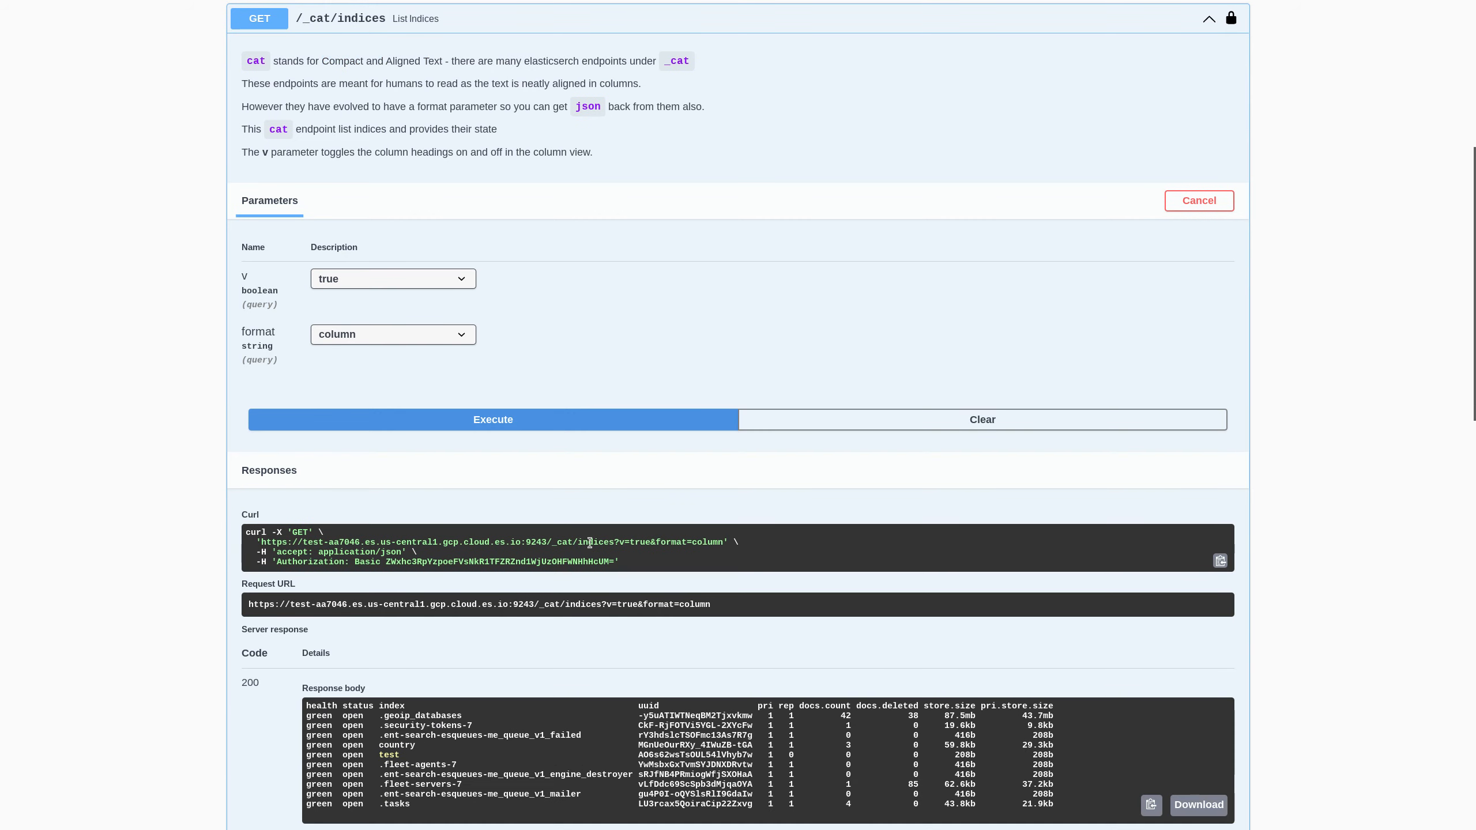
{"action": "double_click", "coordinate": [586, 542]}
{"action": "left_click", "coordinate": [641, 544]}
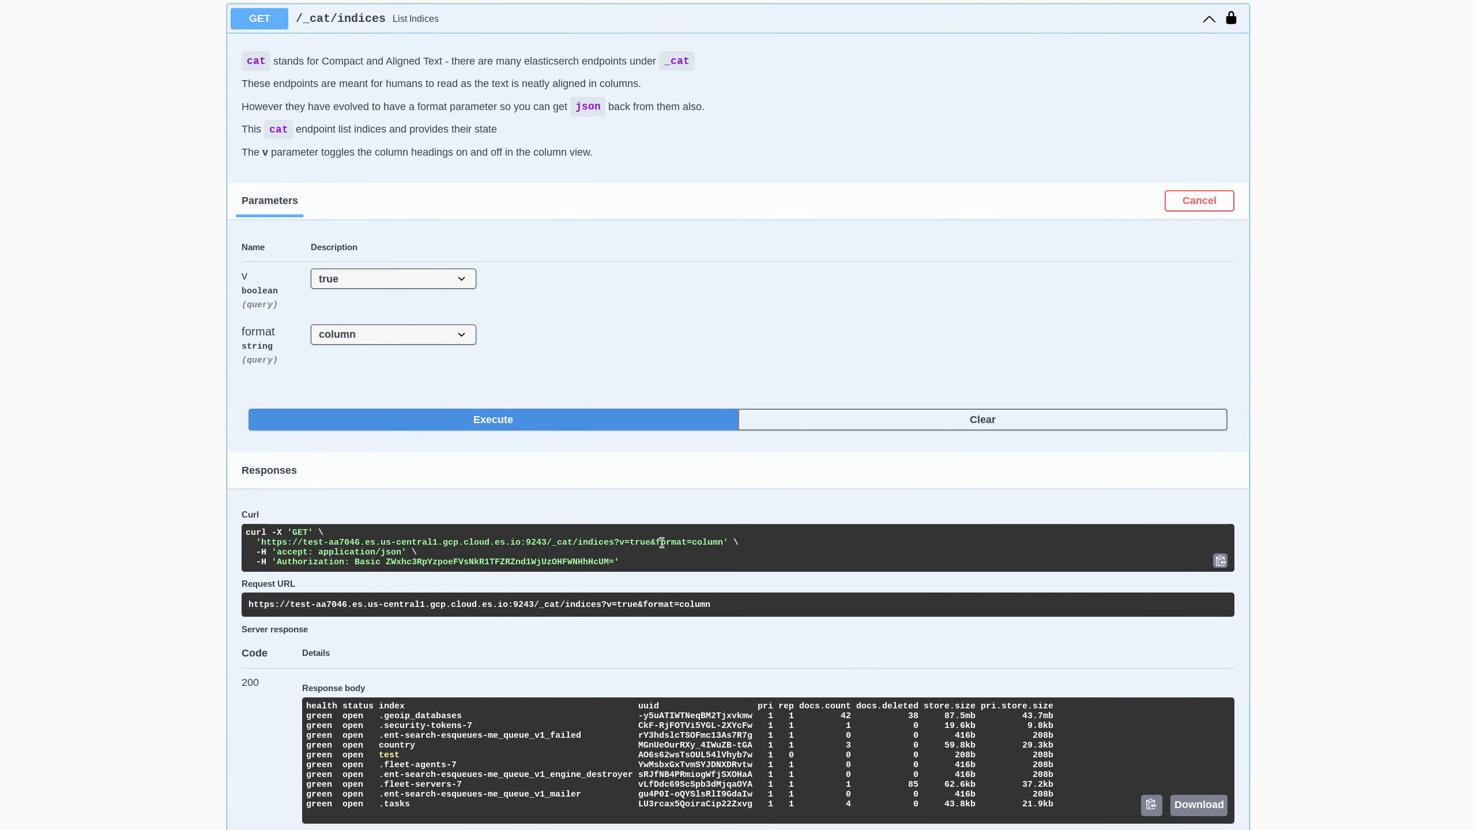
{"action": "scroll", "coordinate": [790, 505], "scroll_direction": "down", "scroll_amount": 2}
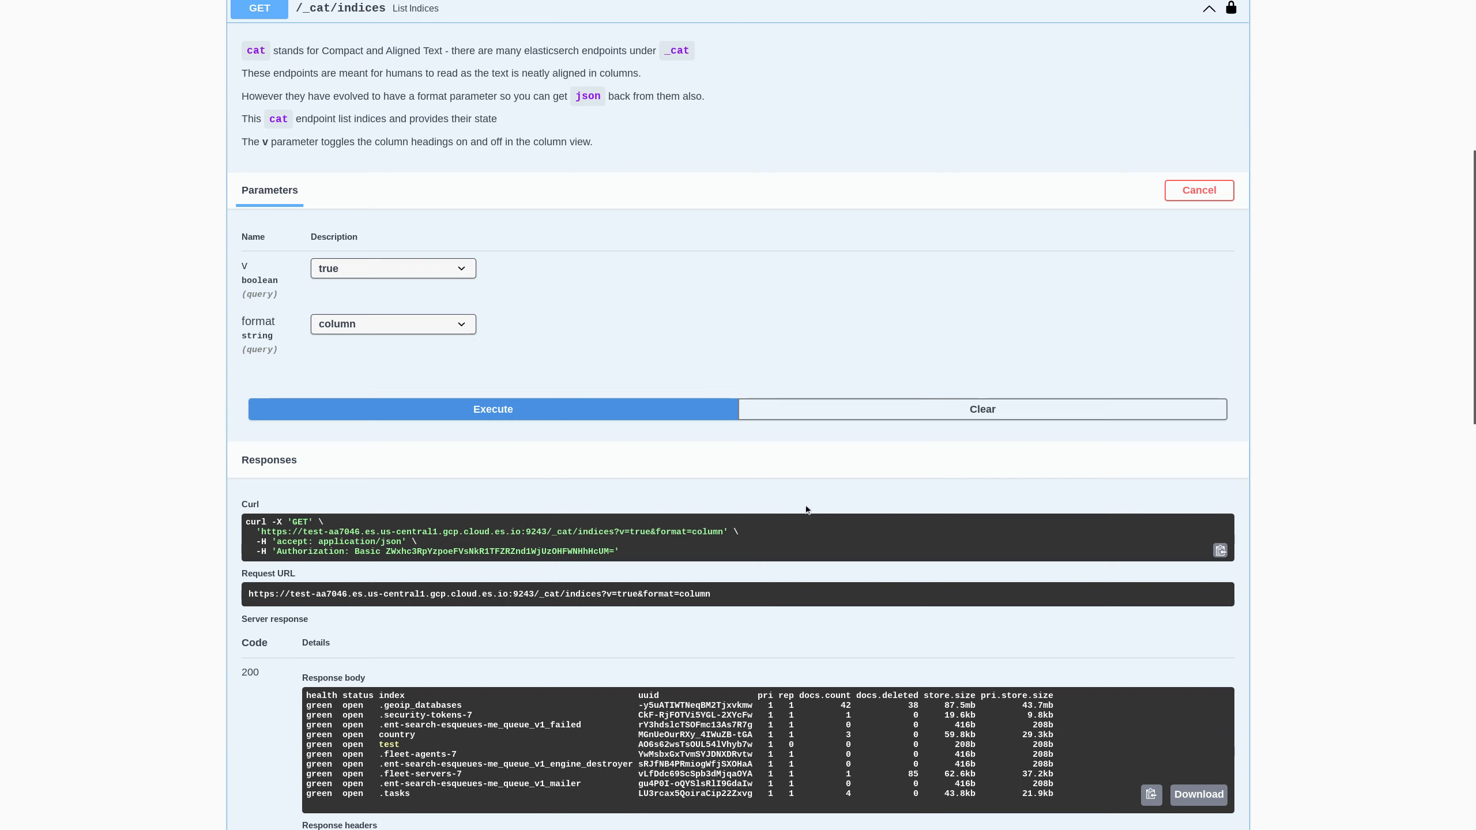
{"action": "left_click_drag", "start_coordinate": [316, 631], "coordinate": [1061, 636]}
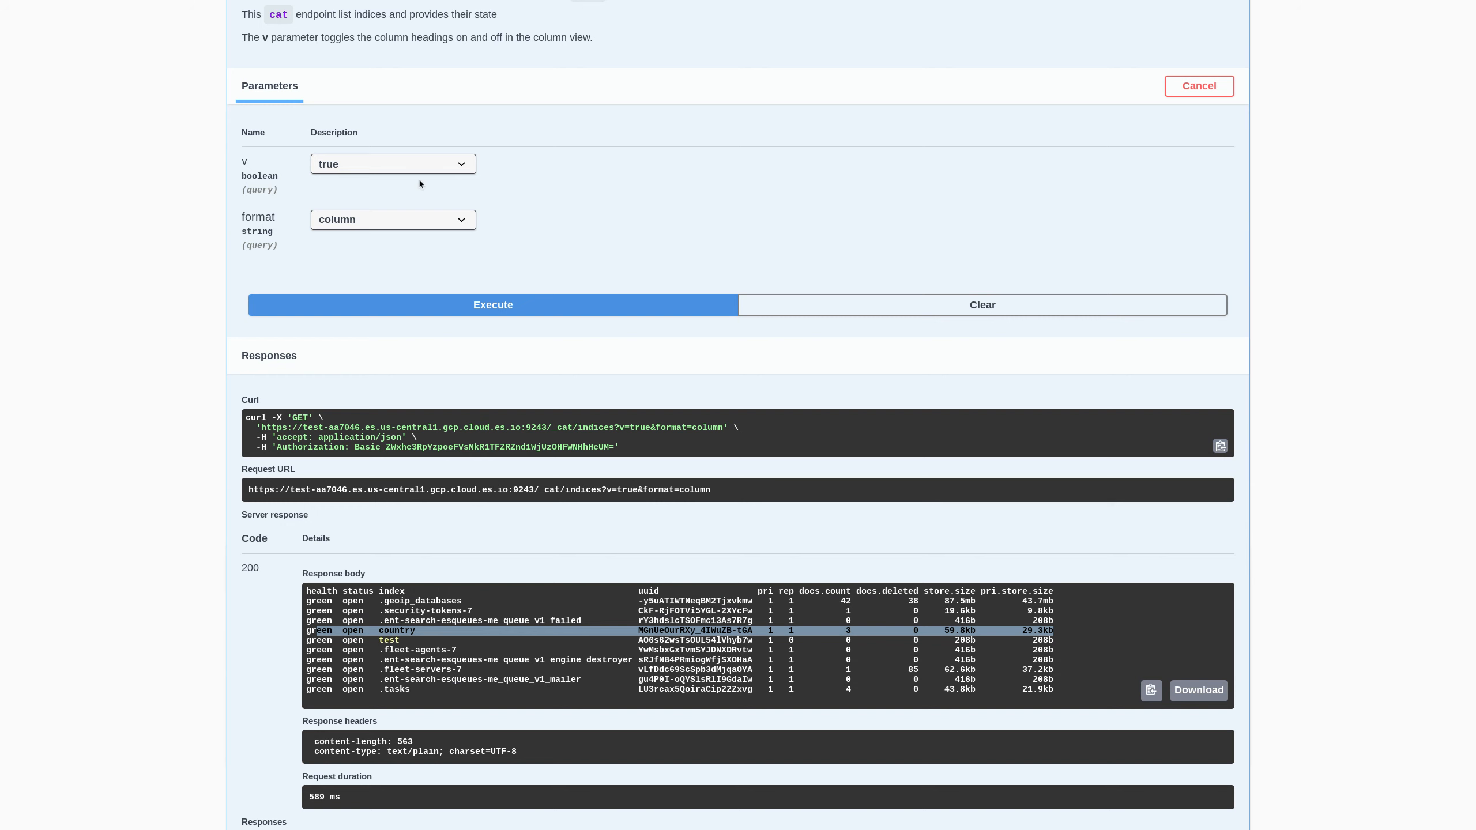
- Re-run the listing with format json, then again with format column
{"action": "left_click", "coordinate": [412, 221]}
{"action": "left_click", "coordinate": [388, 262]}
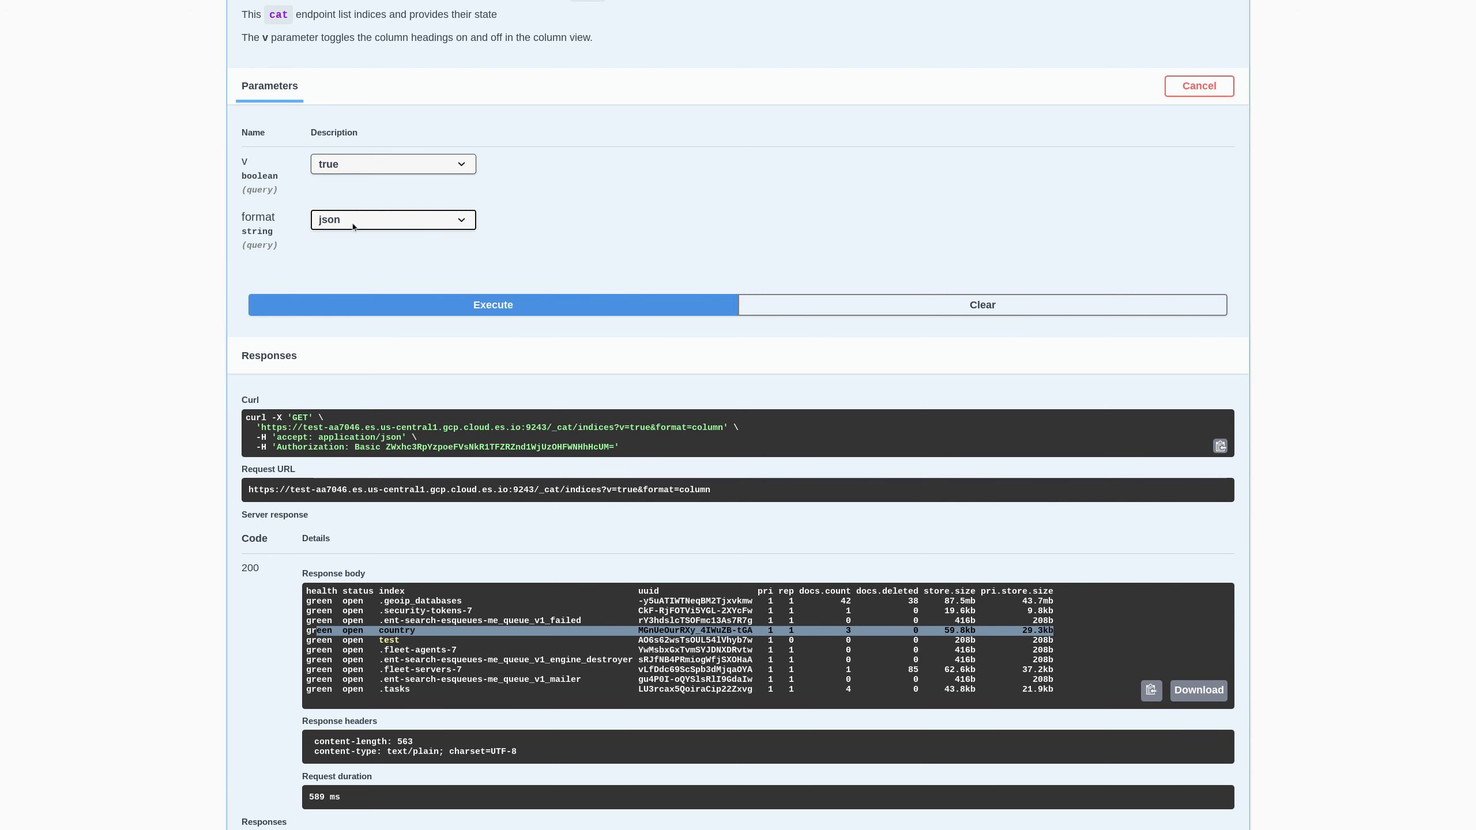
{"action": "left_click", "coordinate": [510, 314]}
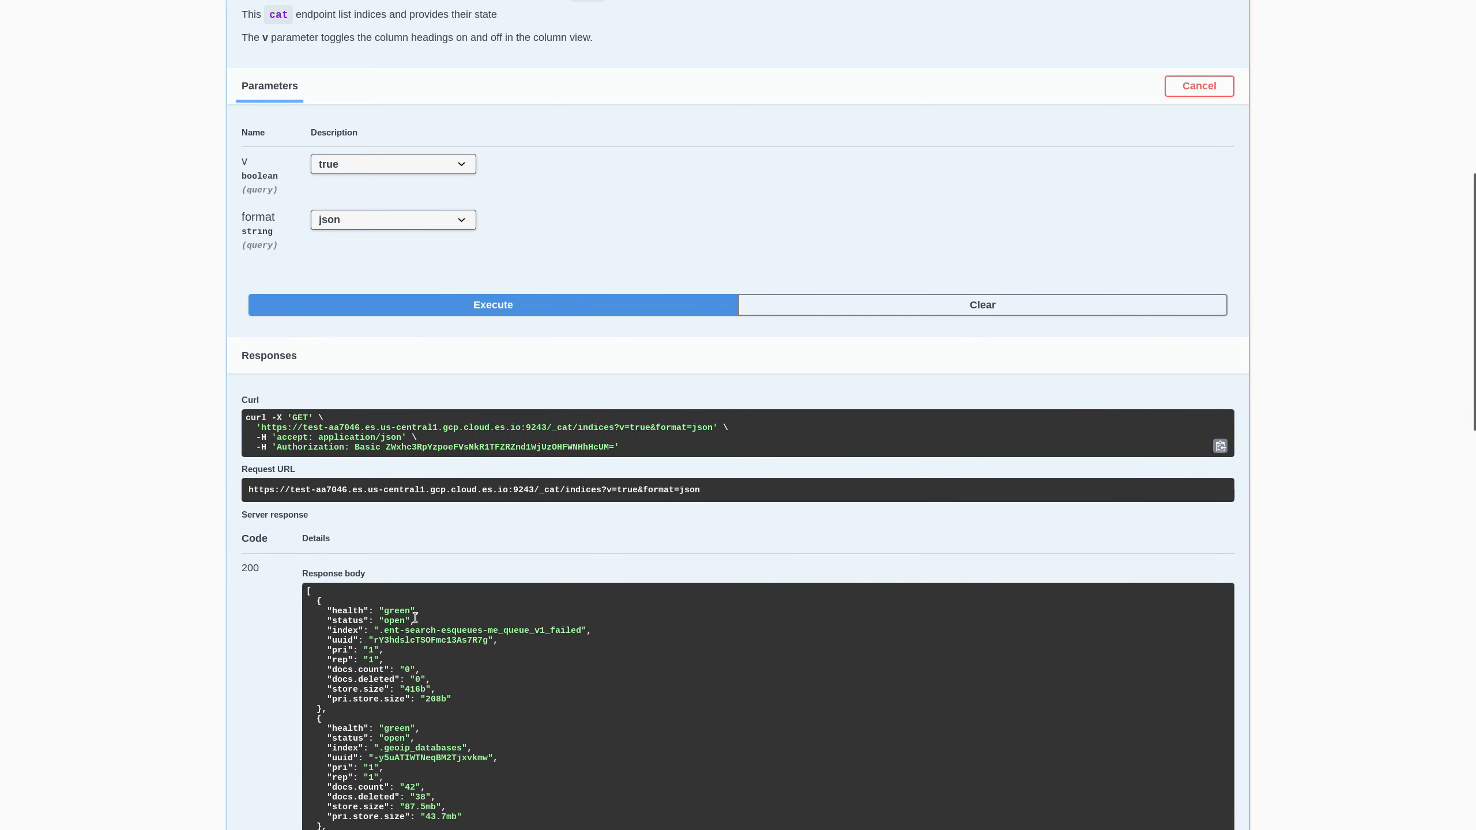
{"action": "left_click", "coordinate": [362, 221]}
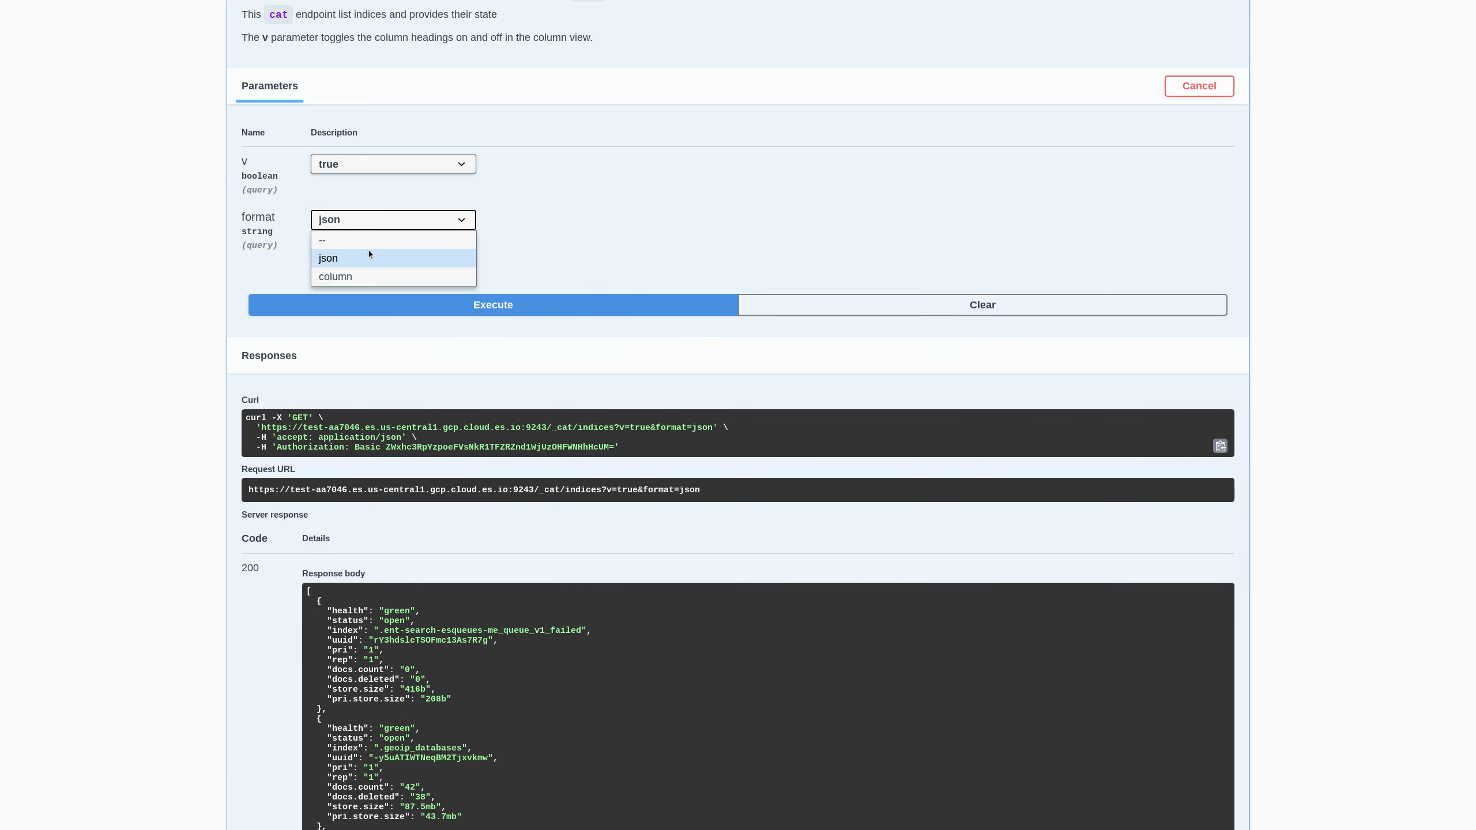
{"action": "left_click", "coordinate": [369, 273]}
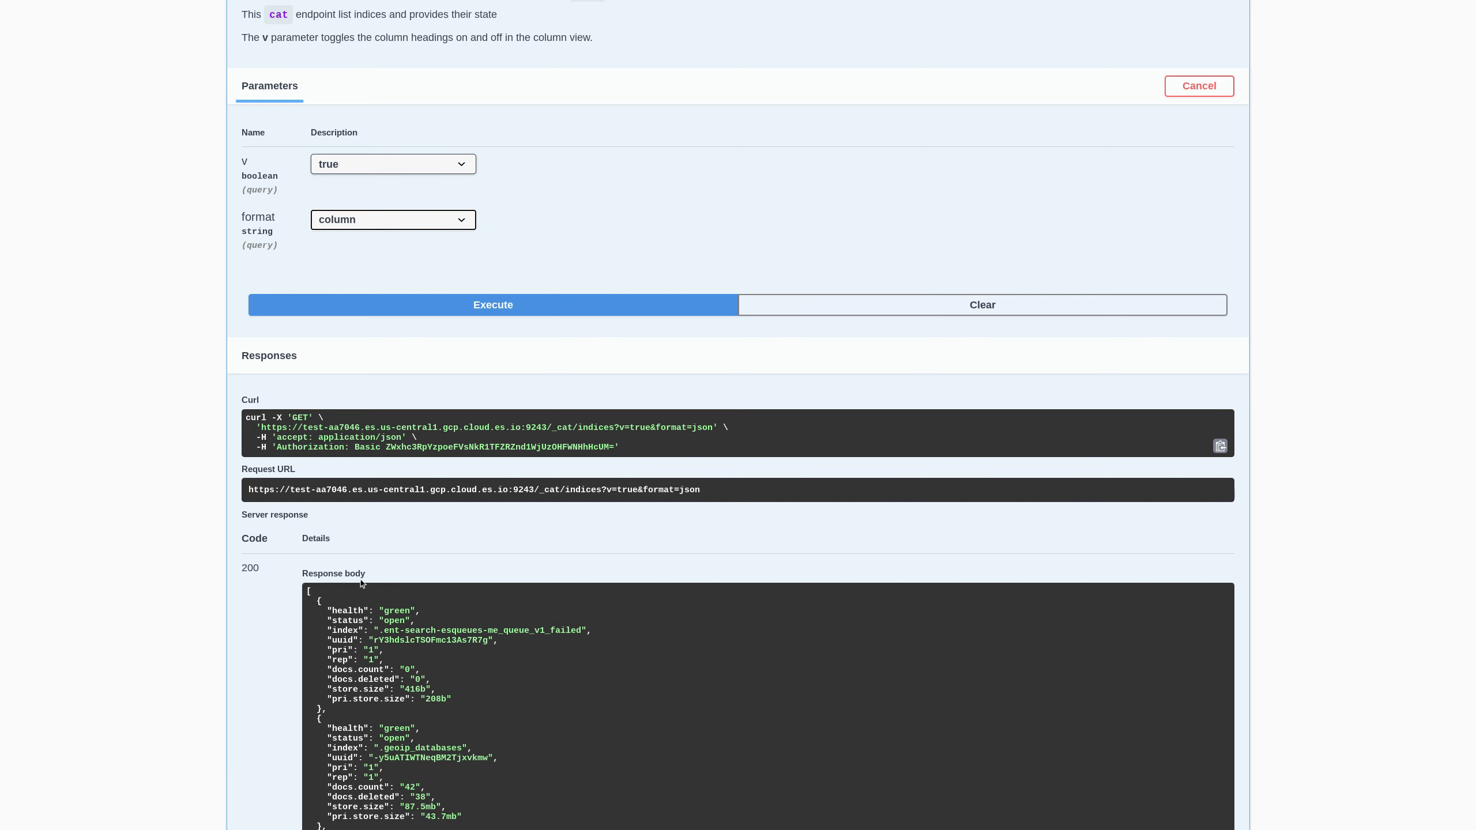
{"action": "left_click", "coordinate": [499, 305]}
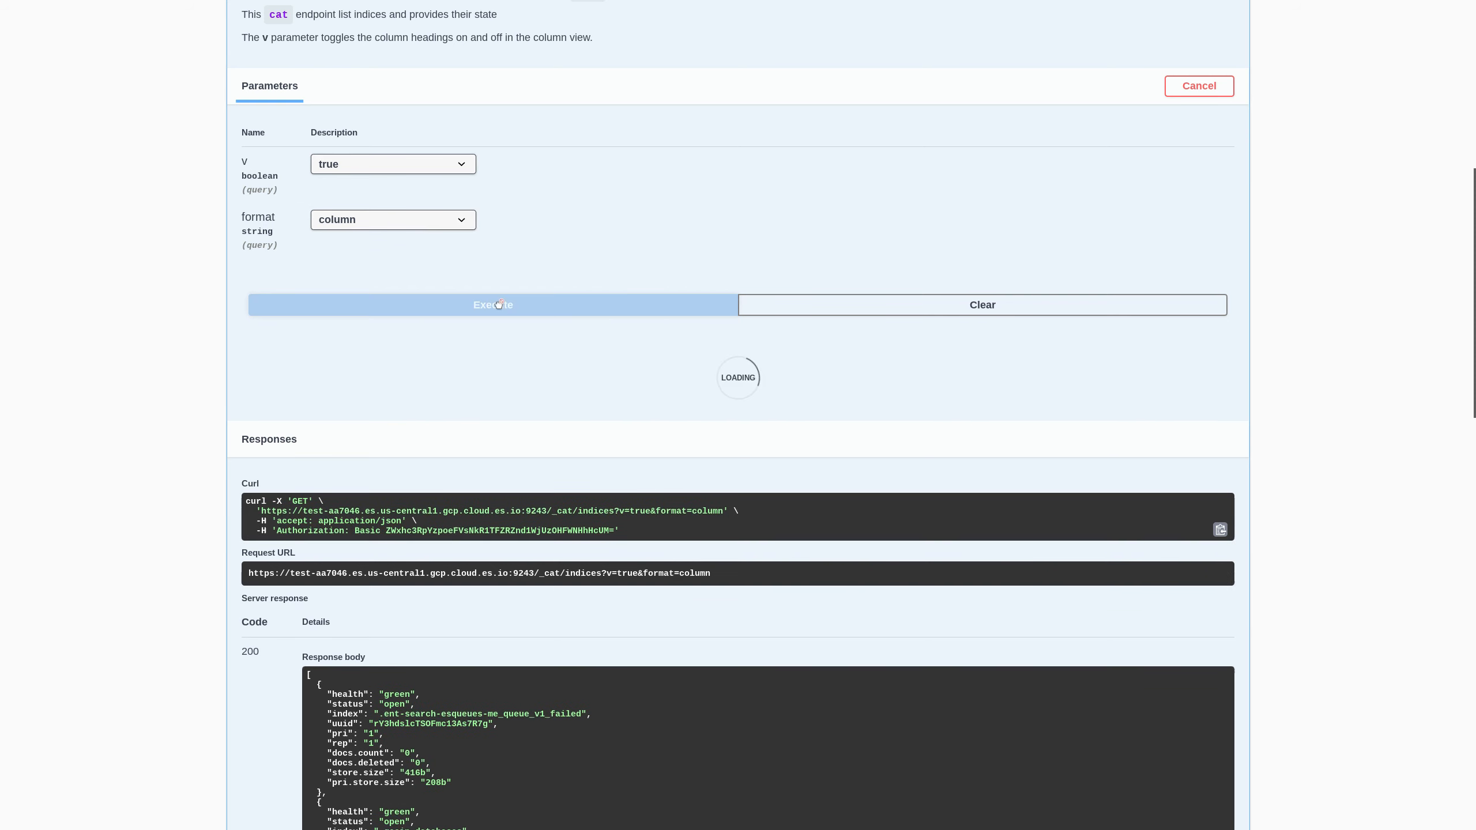
{"action": "scroll", "coordinate": [523, 429], "scroll_direction": "up", "scroll_amount": 3}
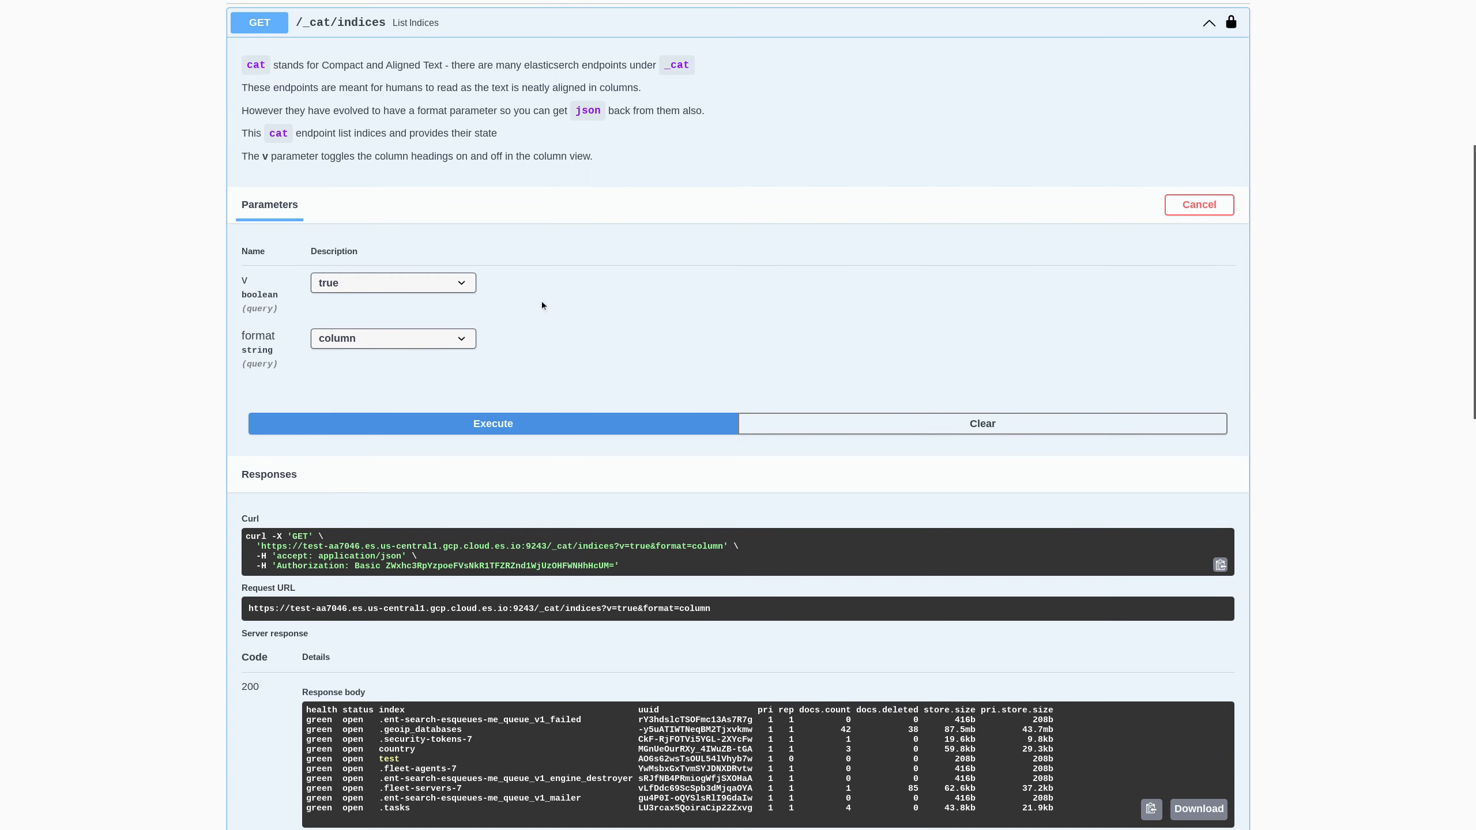
- Open the Create Index operation for editing and enter test2 as the index name
{"action": "left_click", "coordinate": [429, 108]}
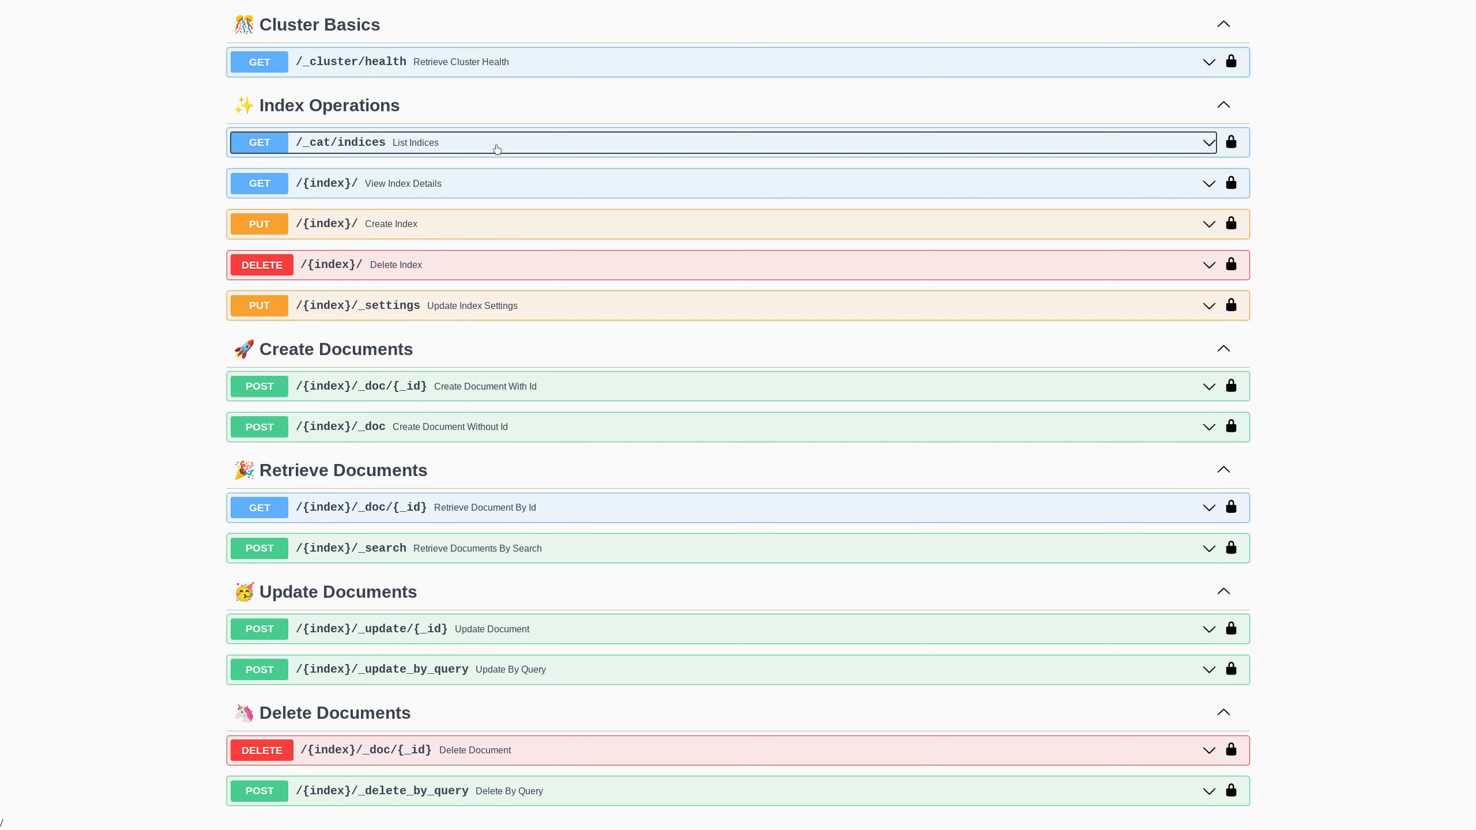
{"action": "left_click", "coordinate": [450, 223]}
{"action": "left_click", "coordinate": [1170, 364]}
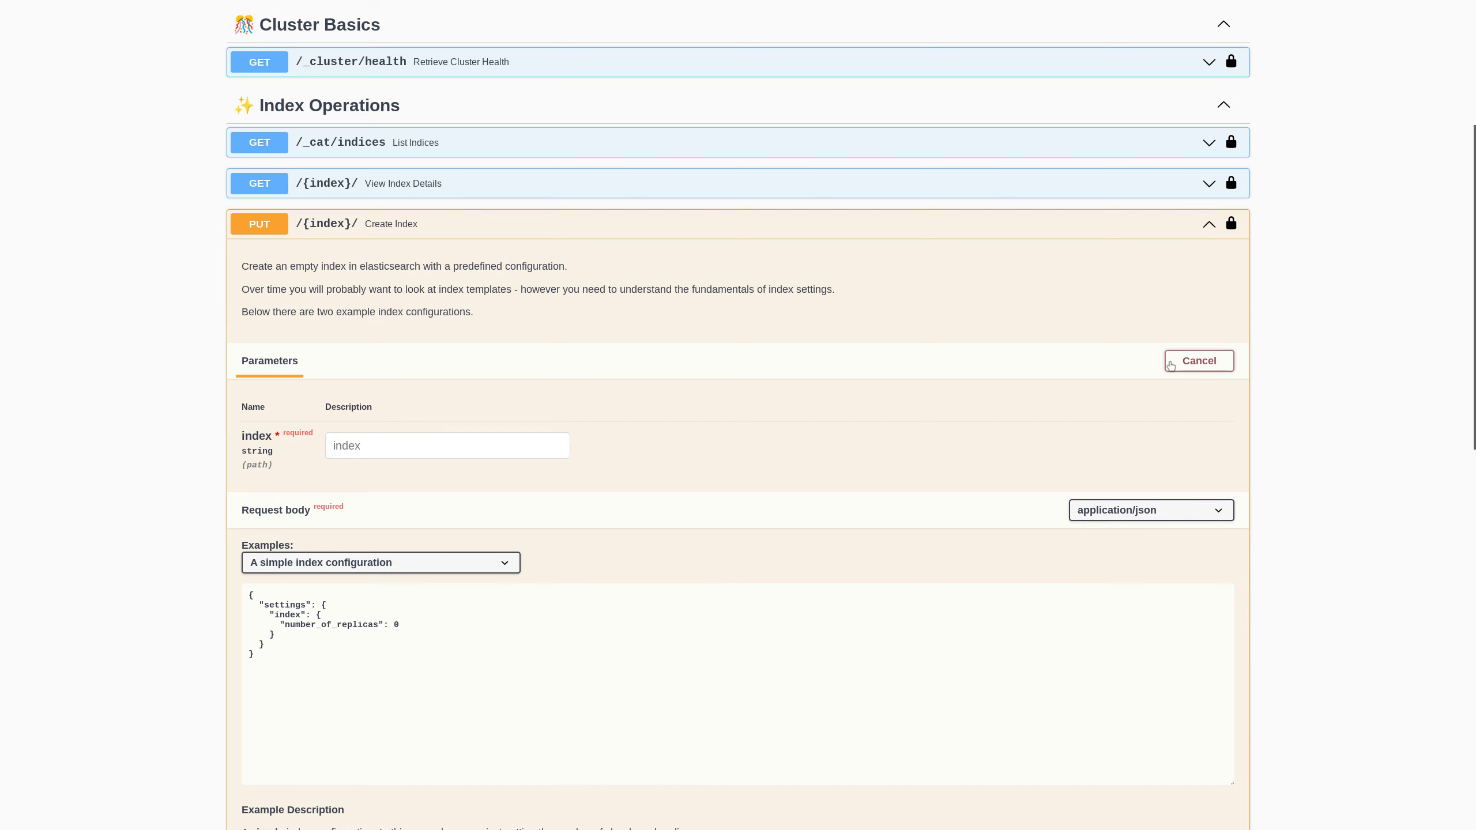
{"action": "left_click", "coordinate": [421, 446]}
{"action": "type", "text": "test2"}
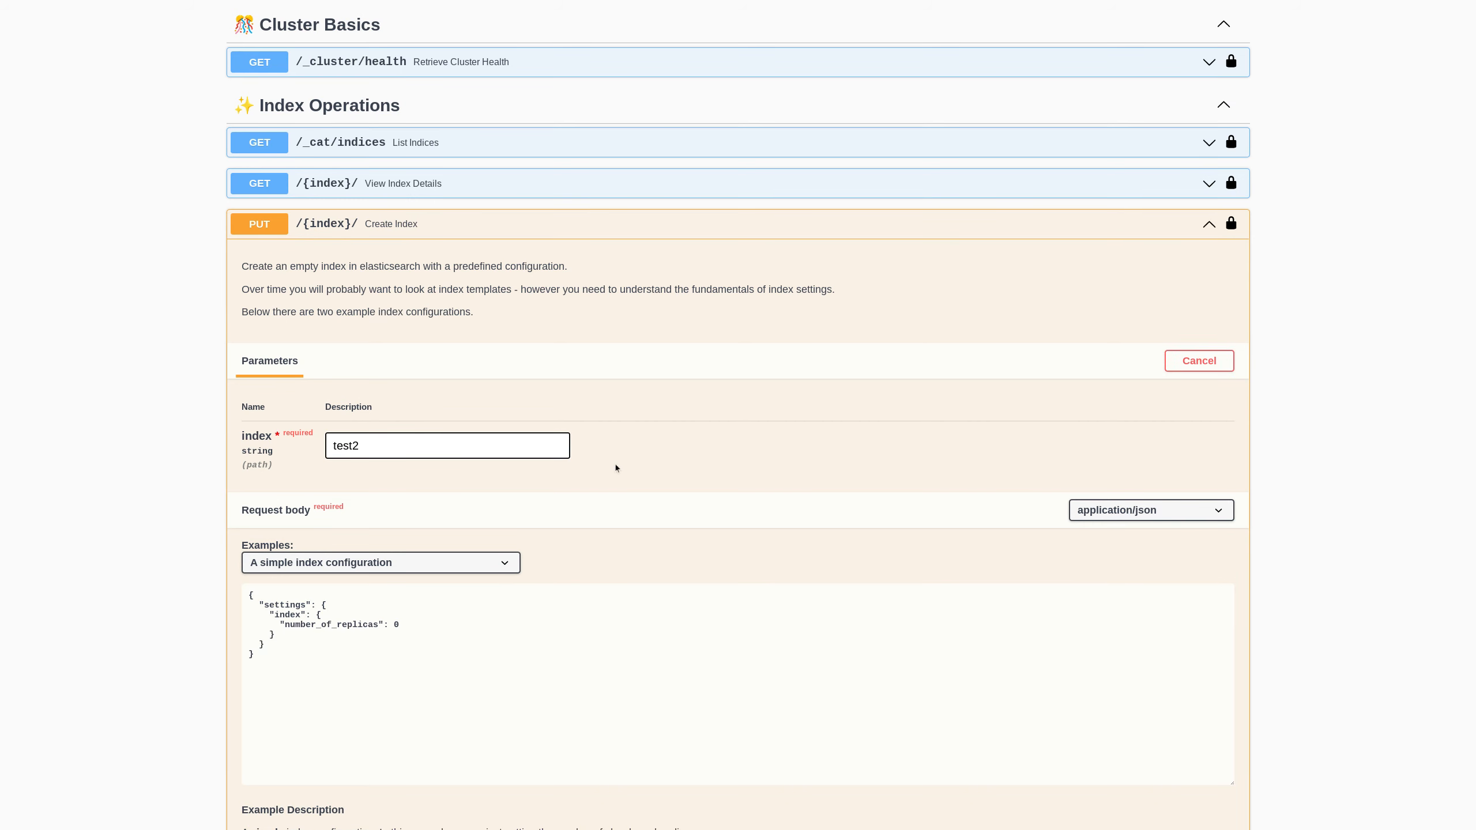
- Load the more complex index configuration example and inspect its number_of_shards, codec and refresh_interval settings
{"action": "scroll", "coordinate": [683, 473], "scroll_direction": "down", "scroll_amount": 1}
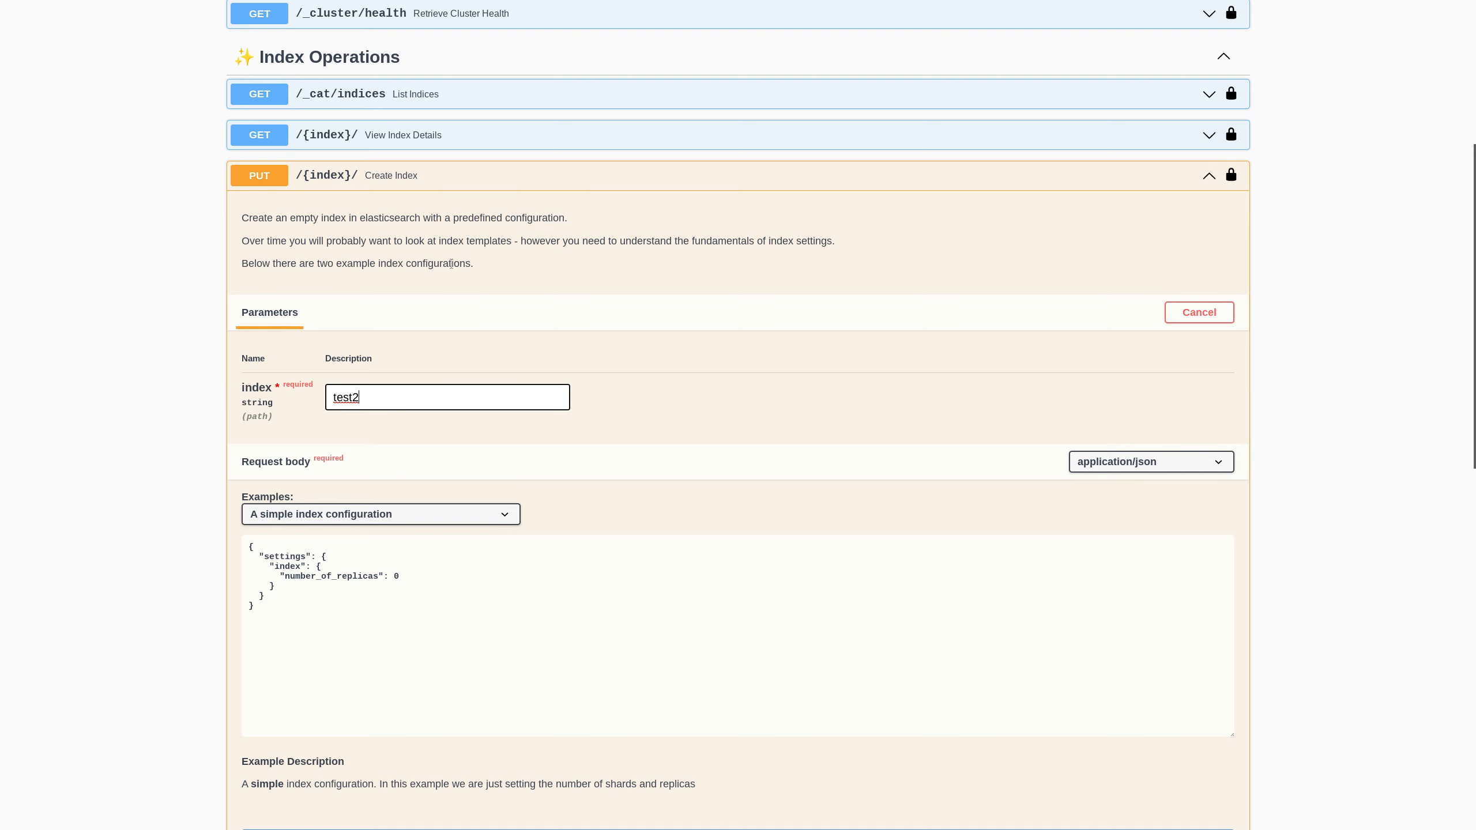
{"action": "scroll", "coordinate": [455, 275], "scroll_direction": "up", "scroll_amount": 3}
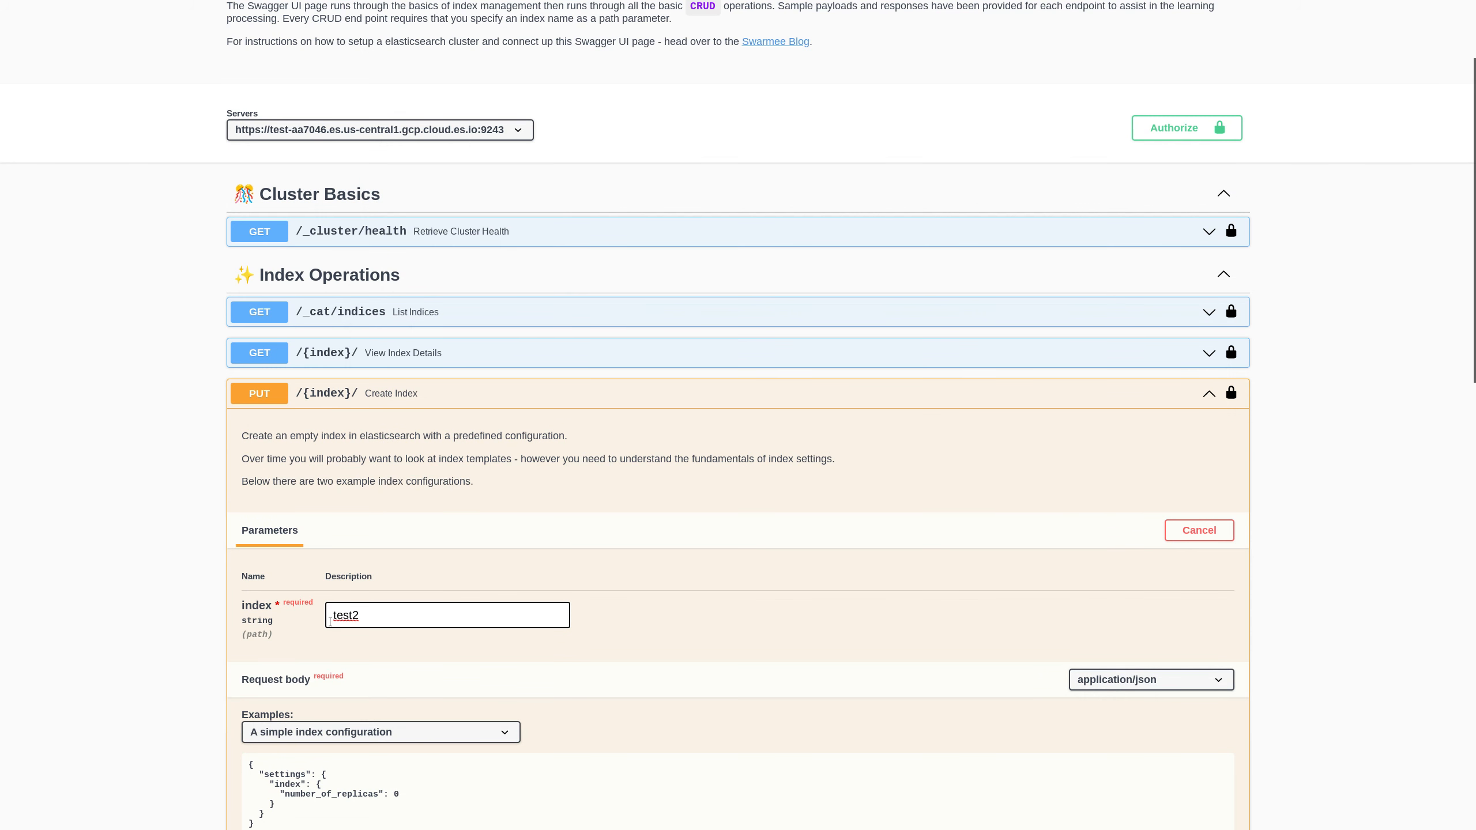
{"action": "scroll", "coordinate": [676, 585], "scroll_direction": "down", "scroll_amount": 2}
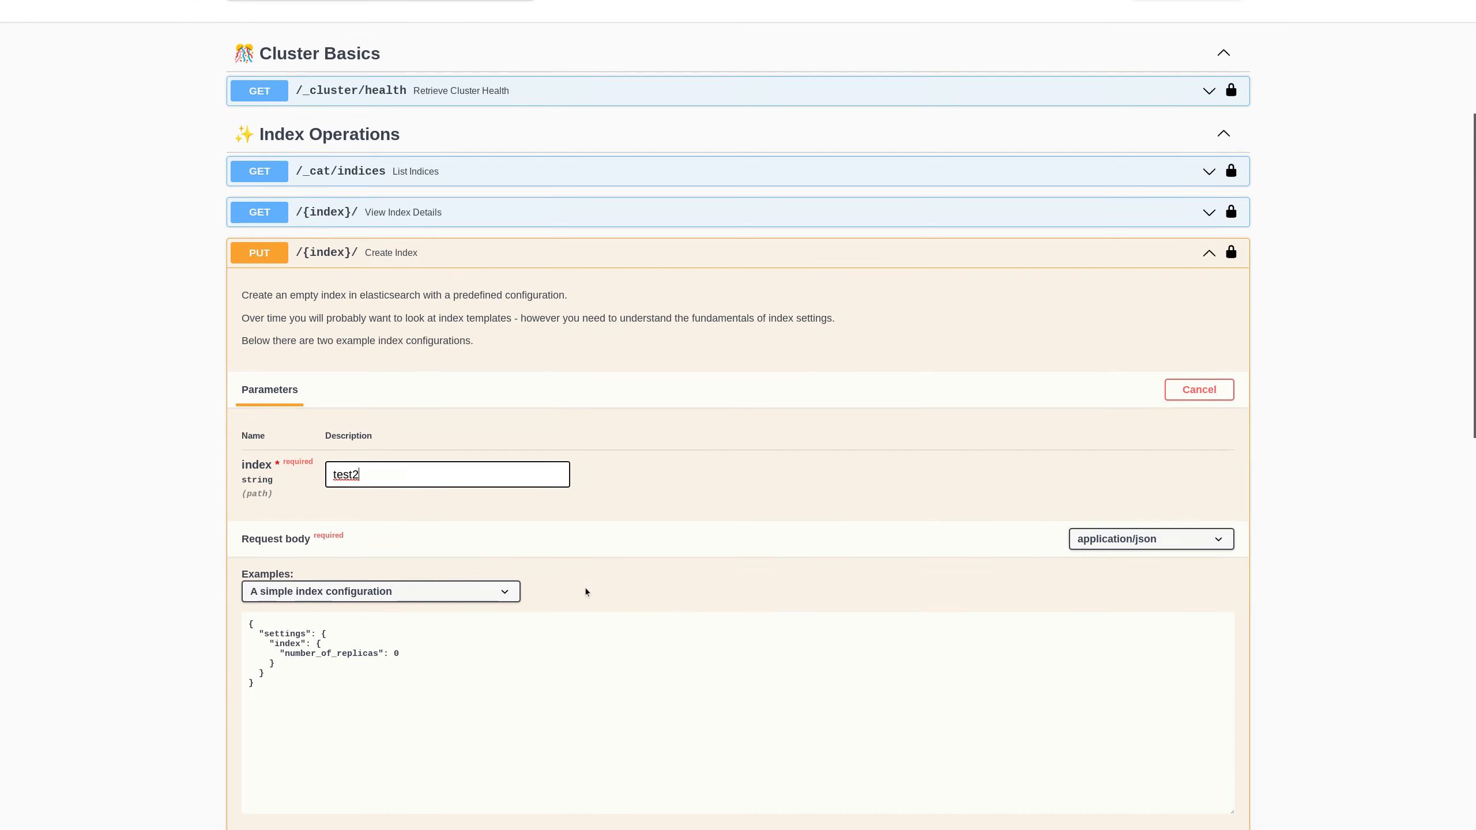
{"action": "scroll", "coordinate": [585, 590], "scroll_direction": "down", "scroll_amount": 1}
{"action": "left_click", "coordinate": [510, 514]}
{"action": "left_click", "coordinate": [484, 549]}
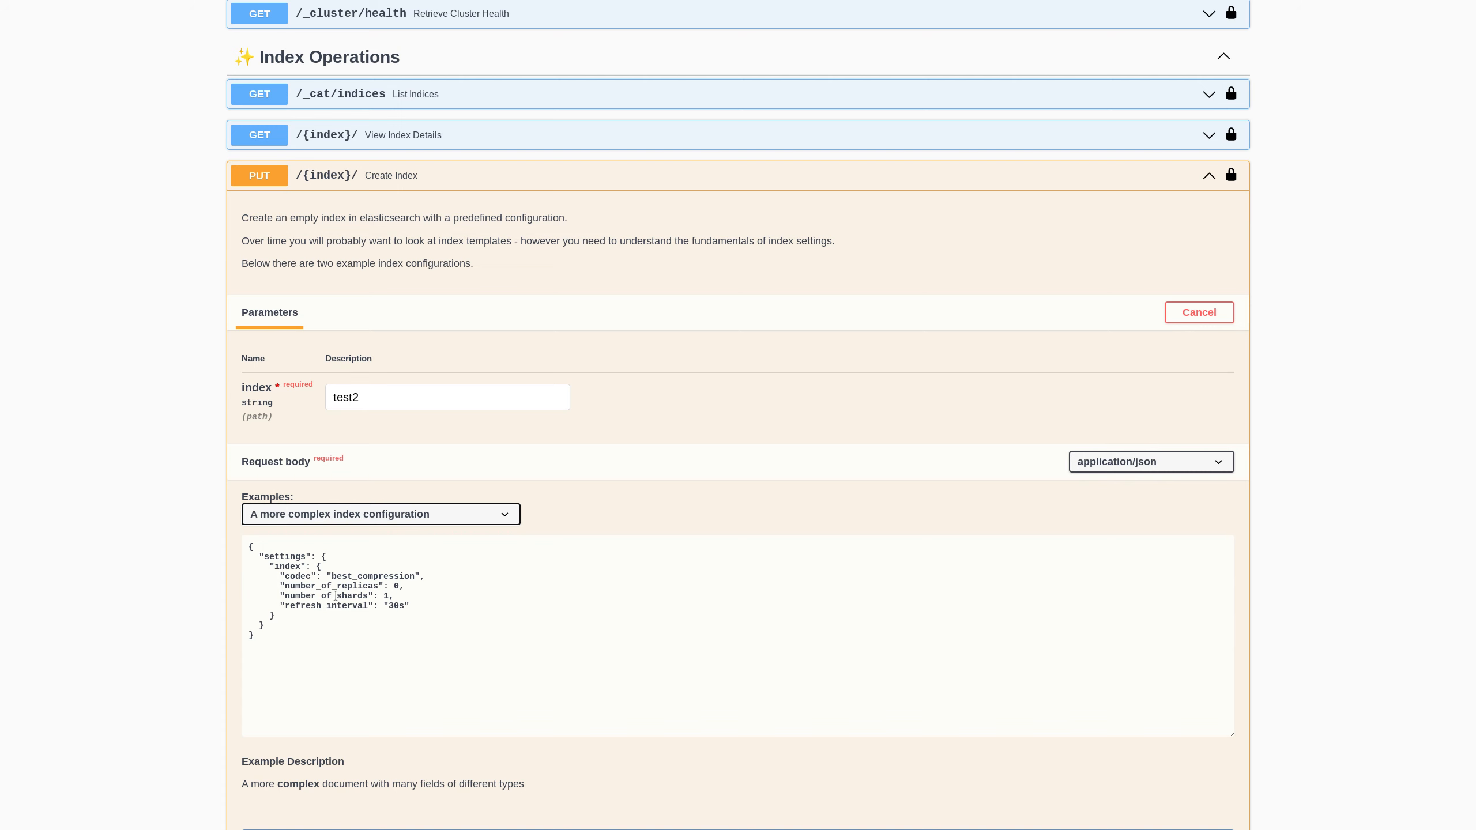
{"action": "left_click_drag", "start_coordinate": [280, 596], "coordinate": [408, 597]}
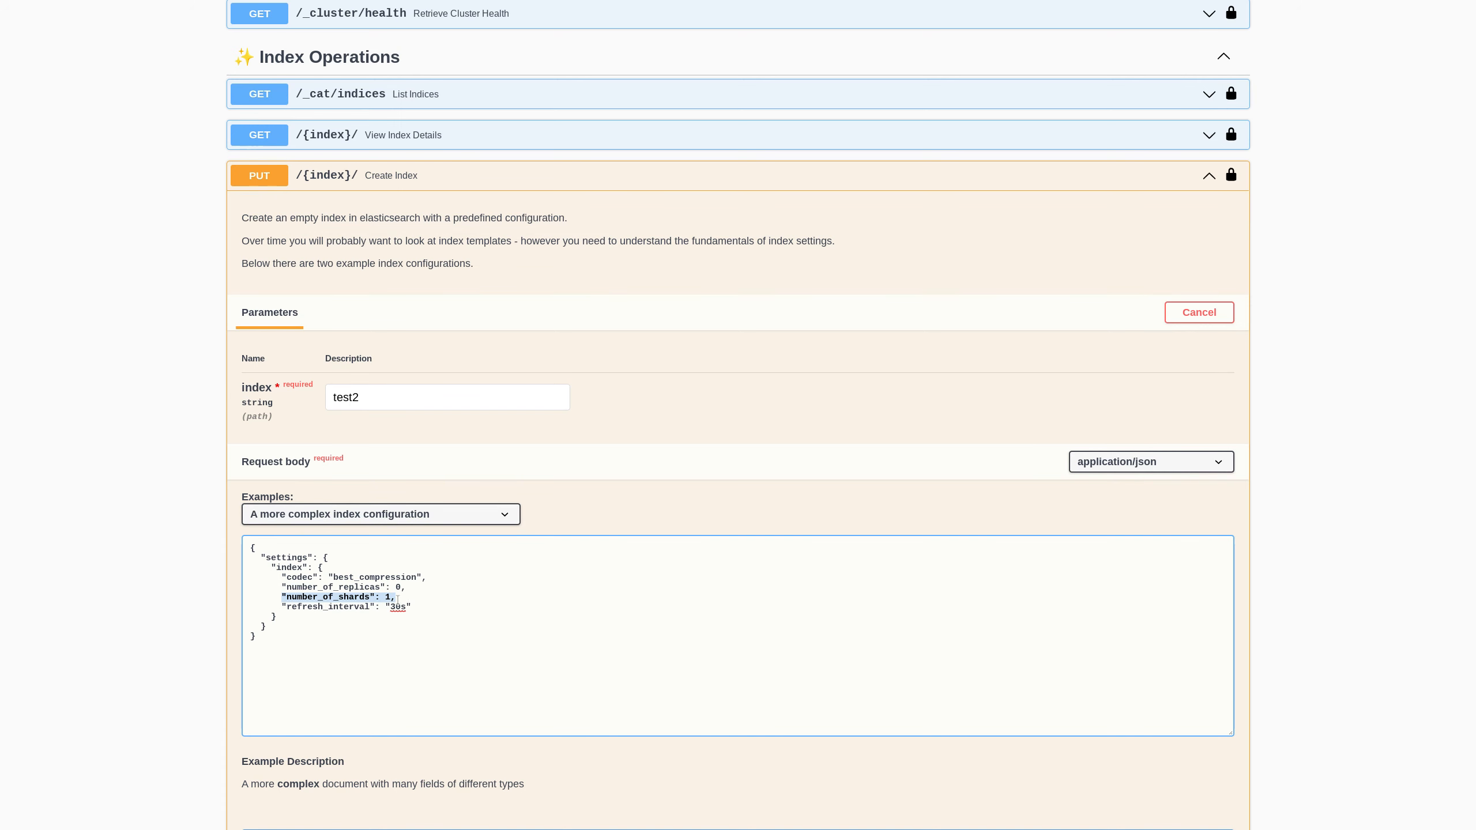
{"action": "left_click_drag", "start_coordinate": [282, 577], "coordinate": [435, 575]}
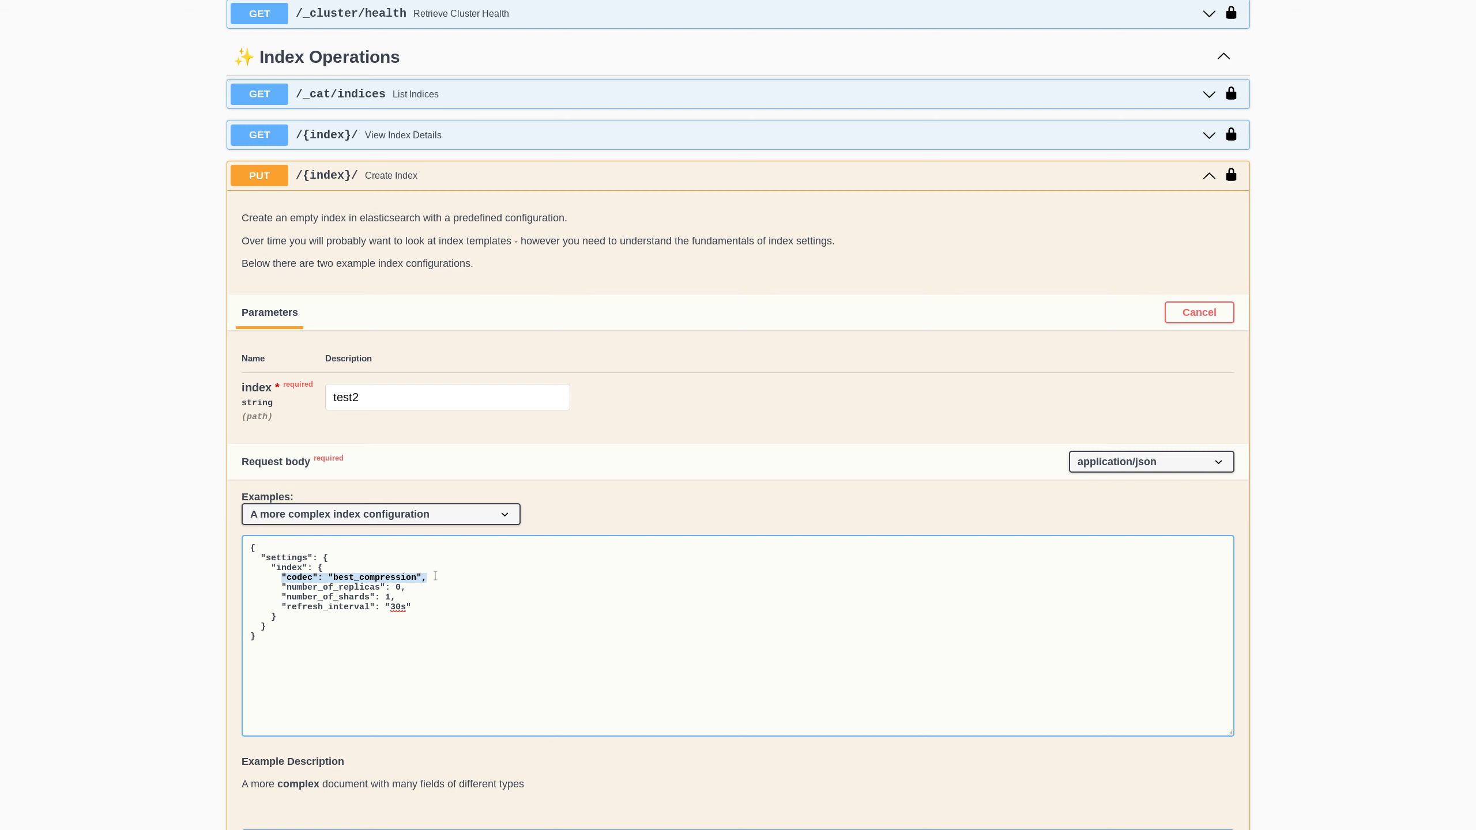
{"action": "left_click_drag", "start_coordinate": [284, 606], "coordinate": [431, 611]}
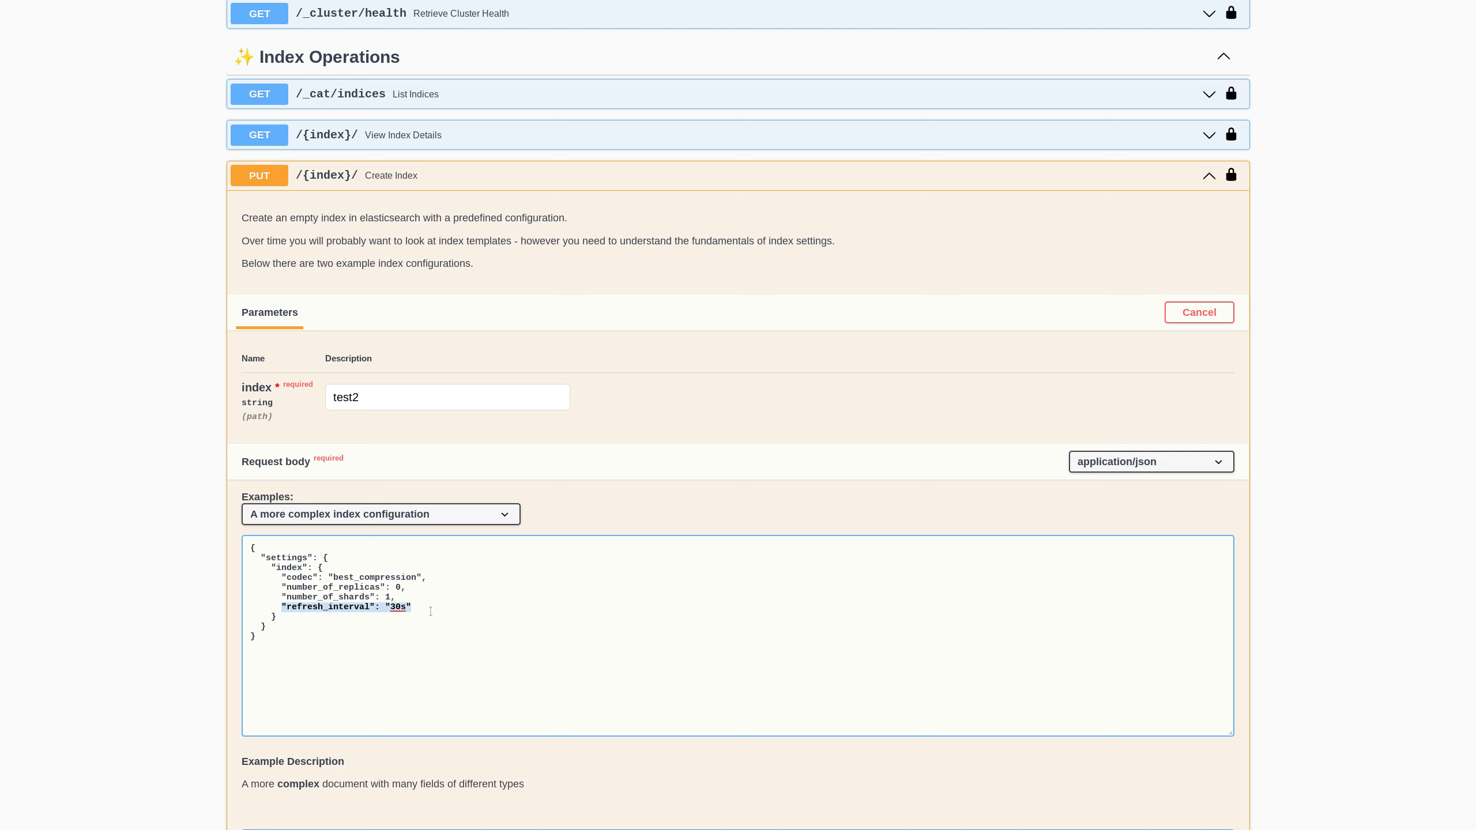
- Switch to the simple index configuration example, execute, and confirm test2 was acknowledged
{"action": "left_click", "coordinate": [499, 515]}
{"action": "left_click", "coordinate": [491, 531]}
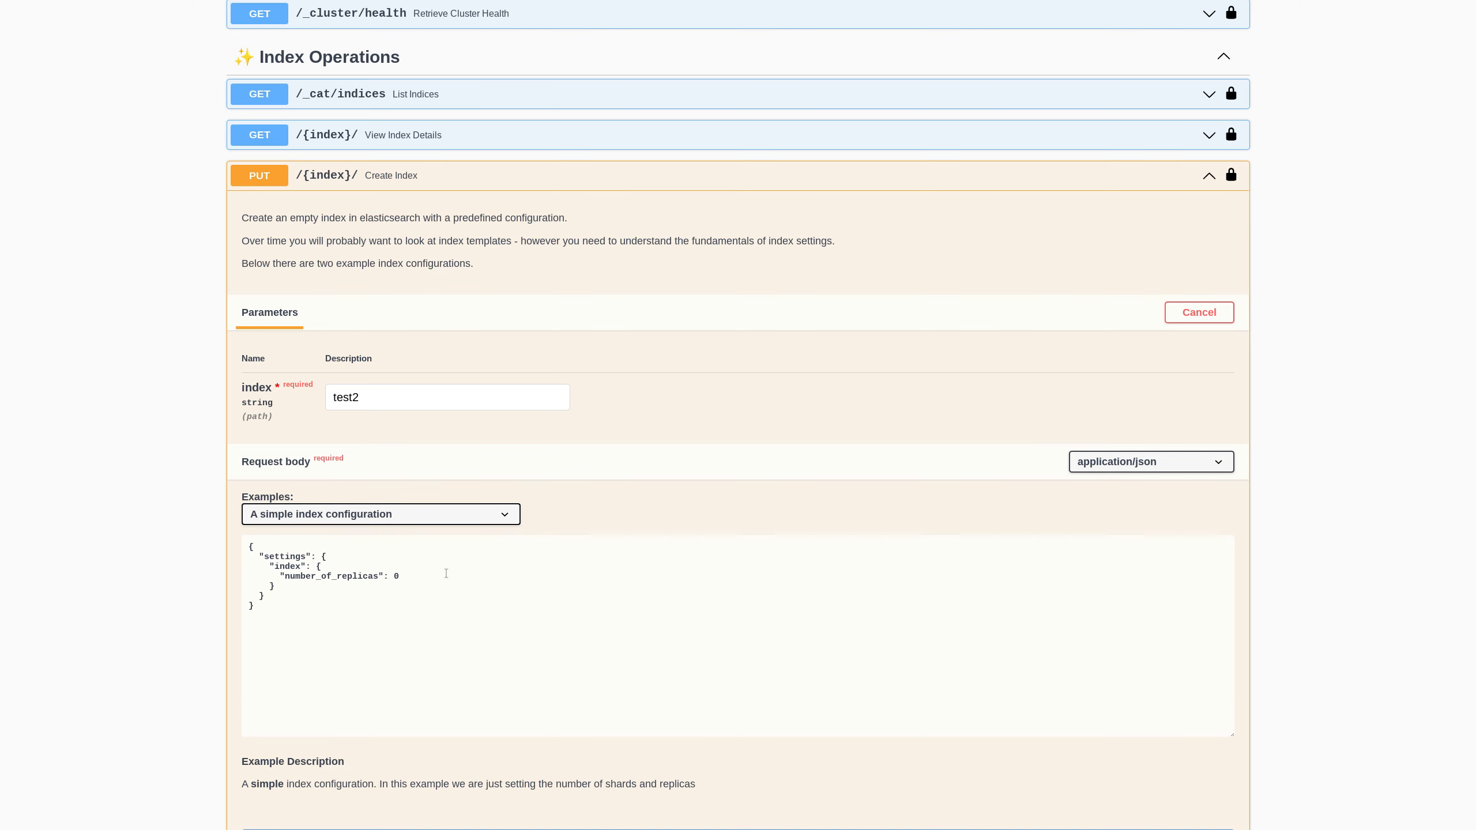
{"action": "scroll", "coordinate": [504, 579], "scroll_direction": "down", "scroll_amount": 3}
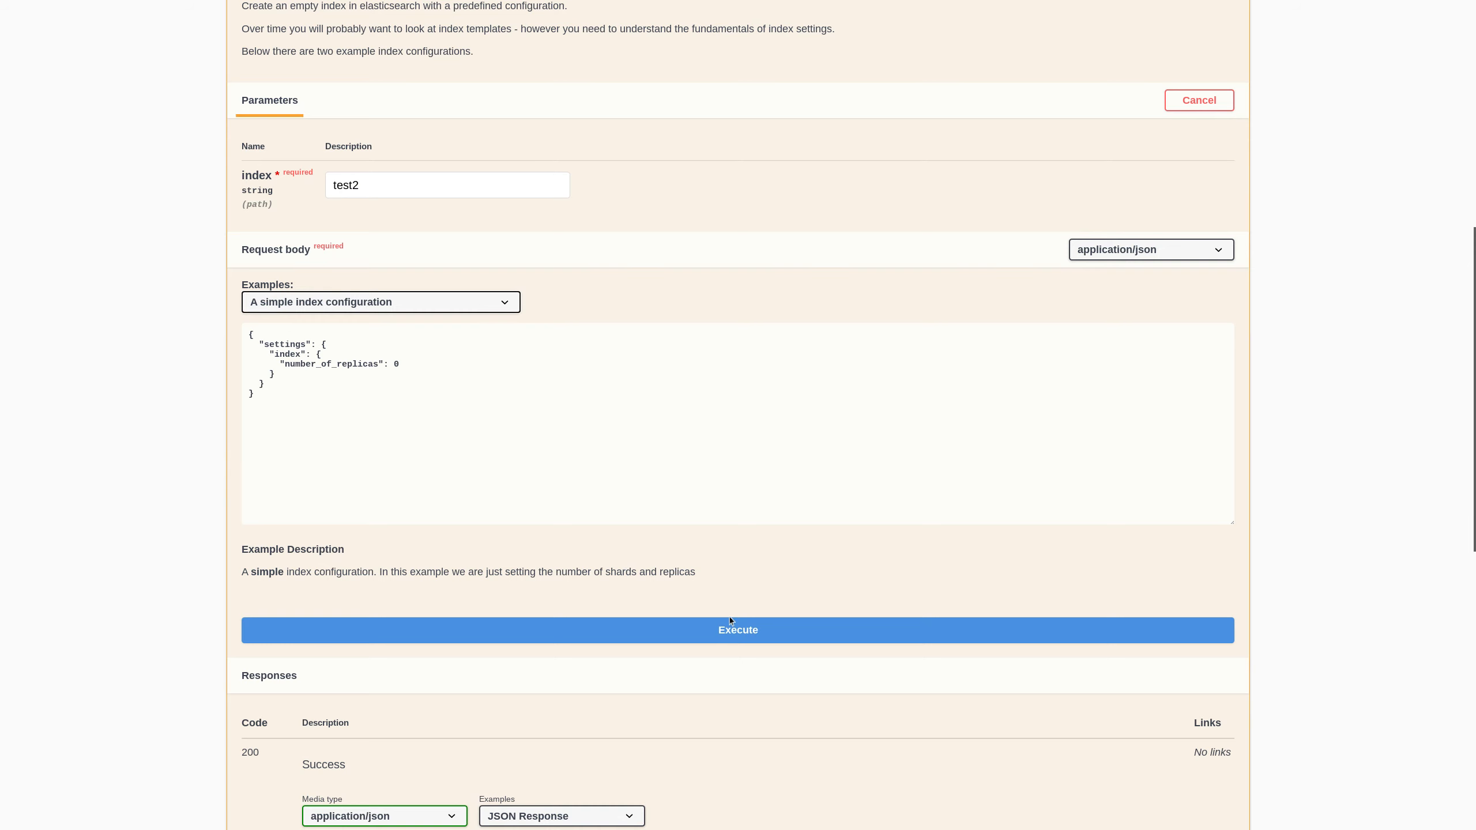
{"action": "left_click", "coordinate": [724, 632]}
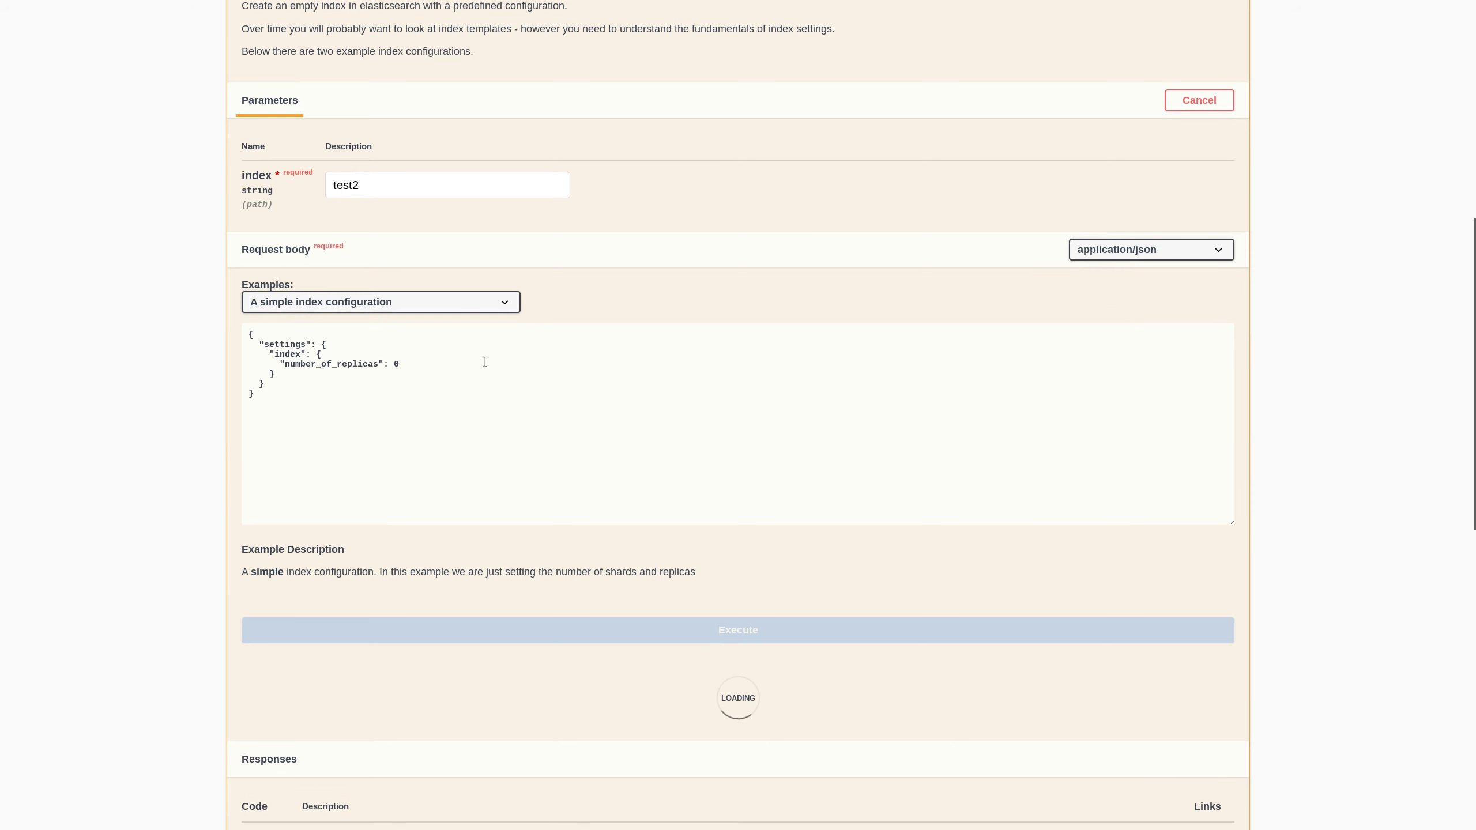
{"action": "scroll", "coordinate": [362, 732], "scroll_direction": "down", "scroll_amount": 4}
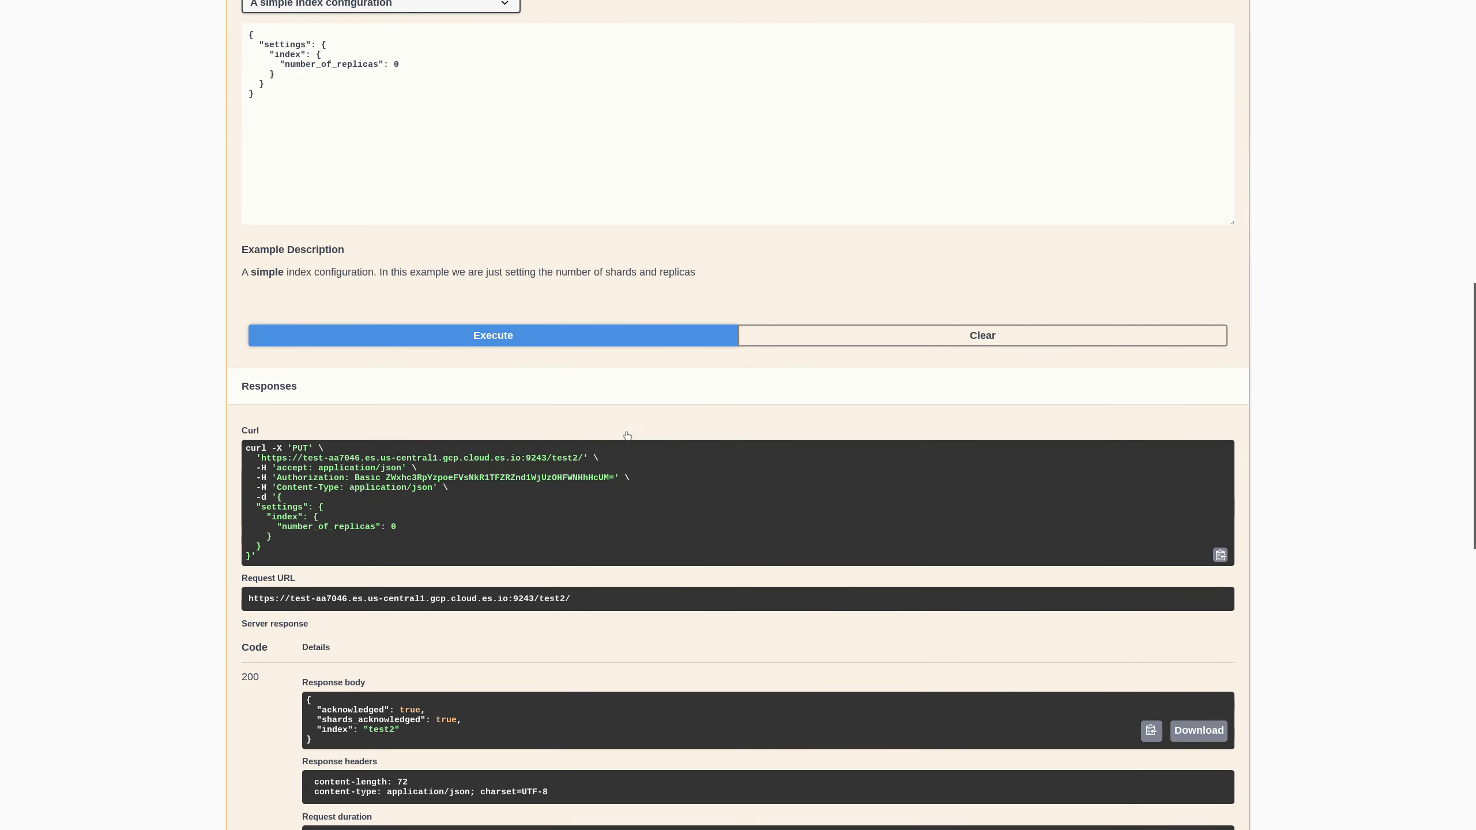
{"action": "left_click_drag", "start_coordinate": [361, 733], "coordinate": [407, 734]}
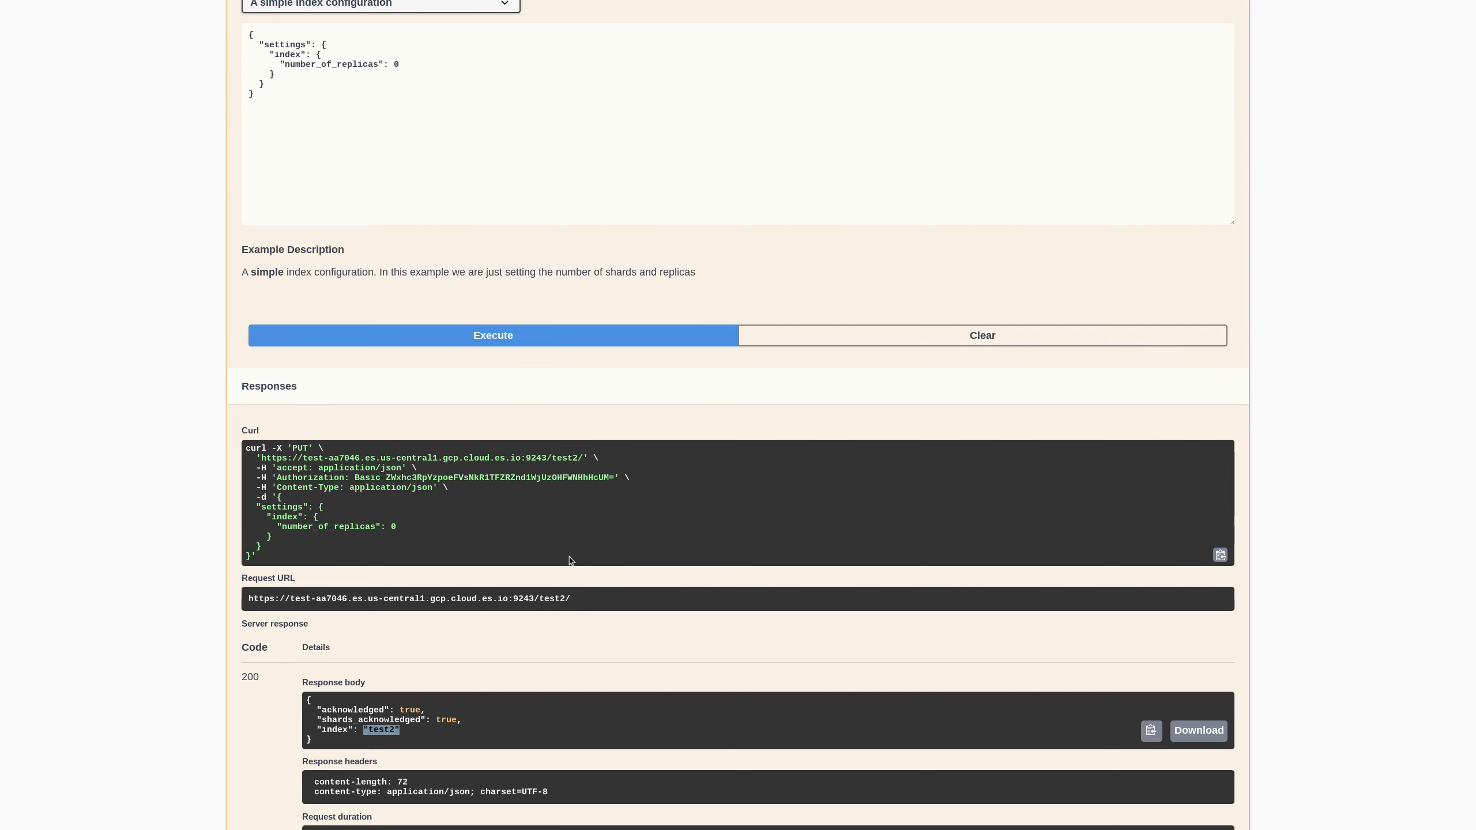
{"action": "scroll", "coordinate": [561, 575], "scroll_direction": "up", "scroll_amount": 2}
{"action": "scroll", "coordinate": [560, 574], "scroll_direction": "up", "scroll_amount": 7}
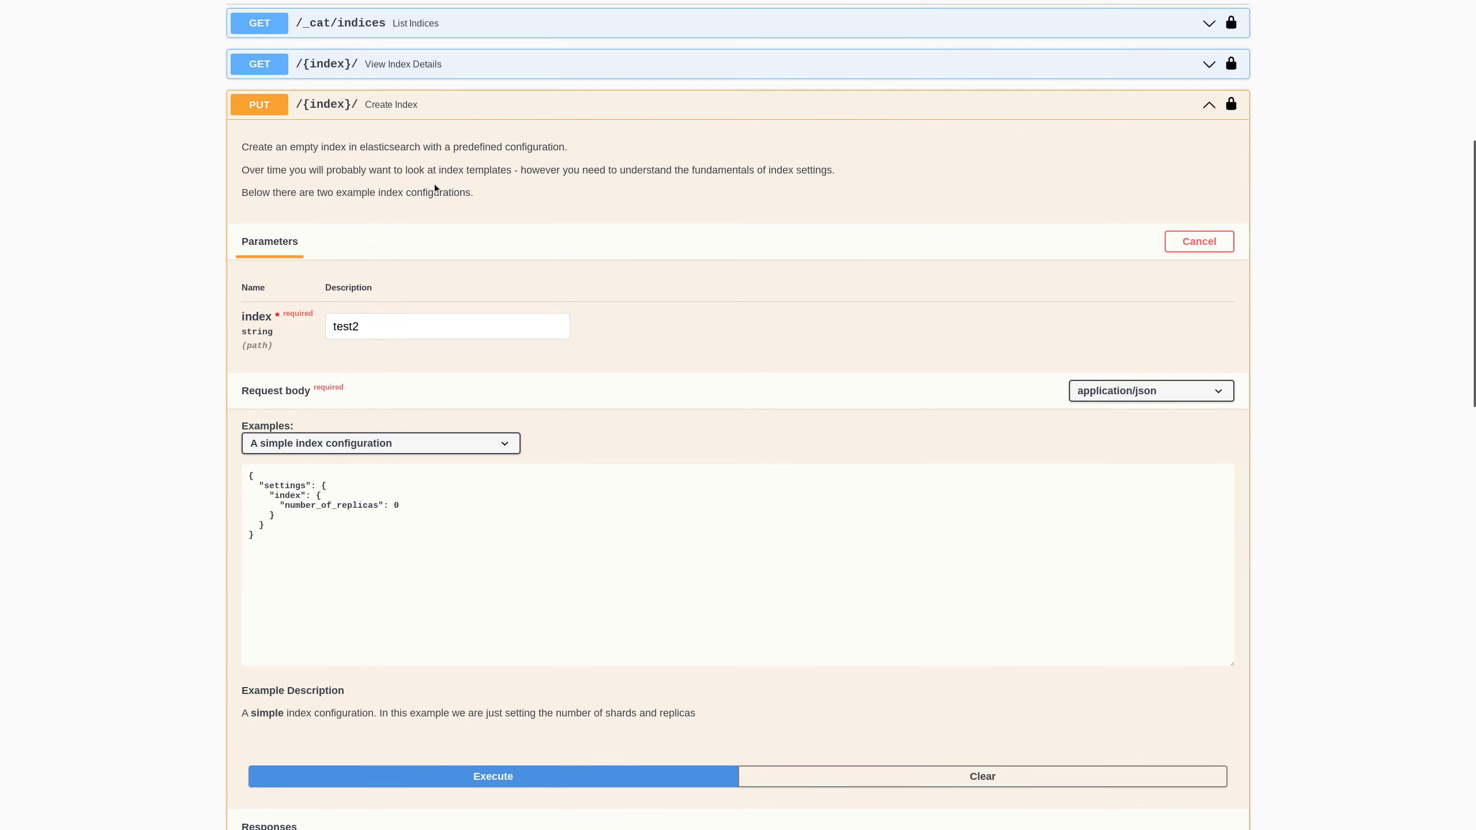
- Re-run GET /_cat/indices, spot the test2 row with 1 primary and 0 replicas, then collapse it
{"action": "left_click", "coordinate": [423, 111]}
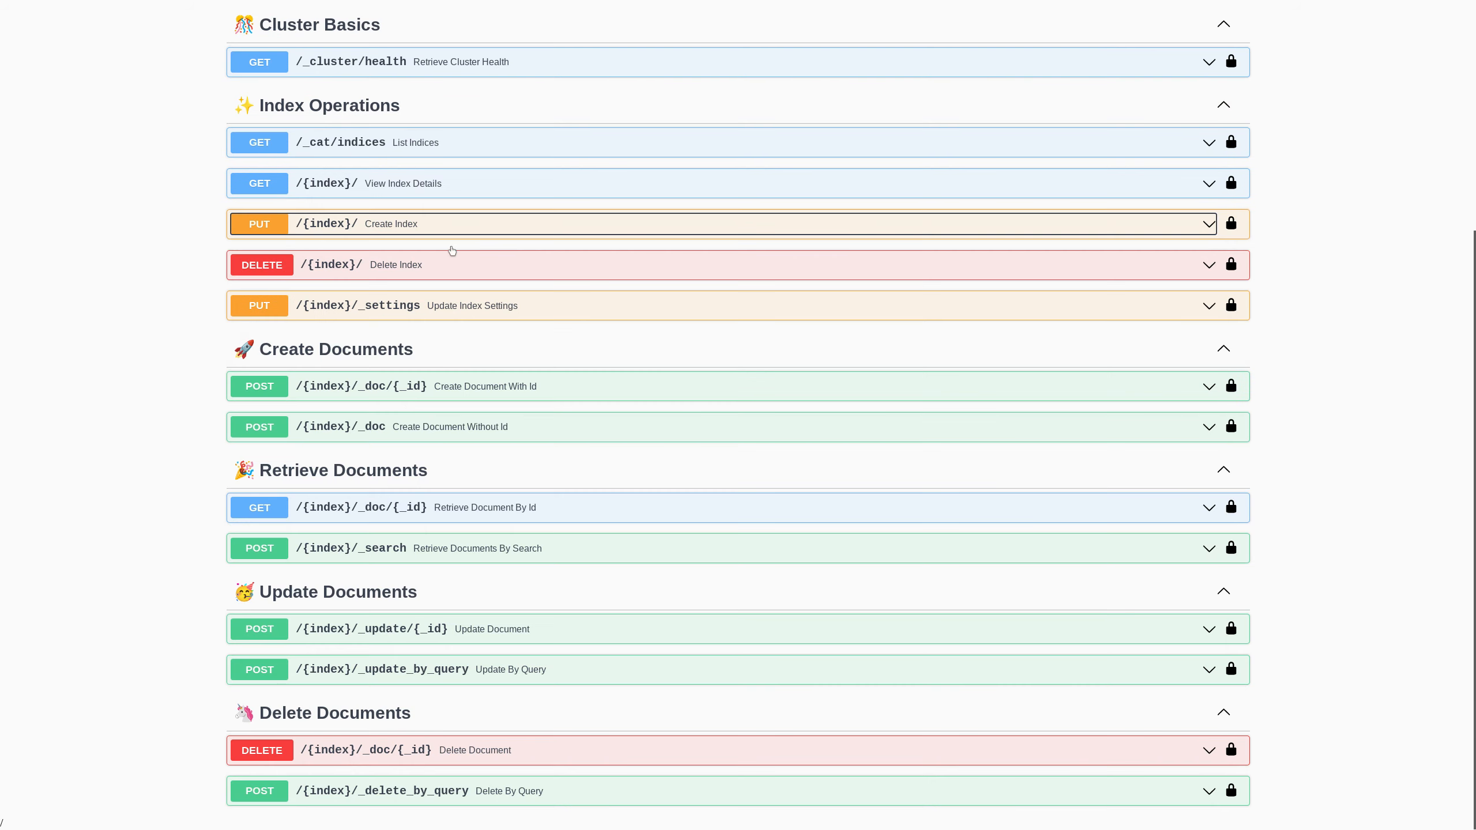
{"action": "left_click", "coordinate": [431, 145]}
{"action": "left_click", "coordinate": [559, 544]}
{"action": "scroll", "coordinate": [544, 382], "scroll_direction": "down", "scroll_amount": 3}
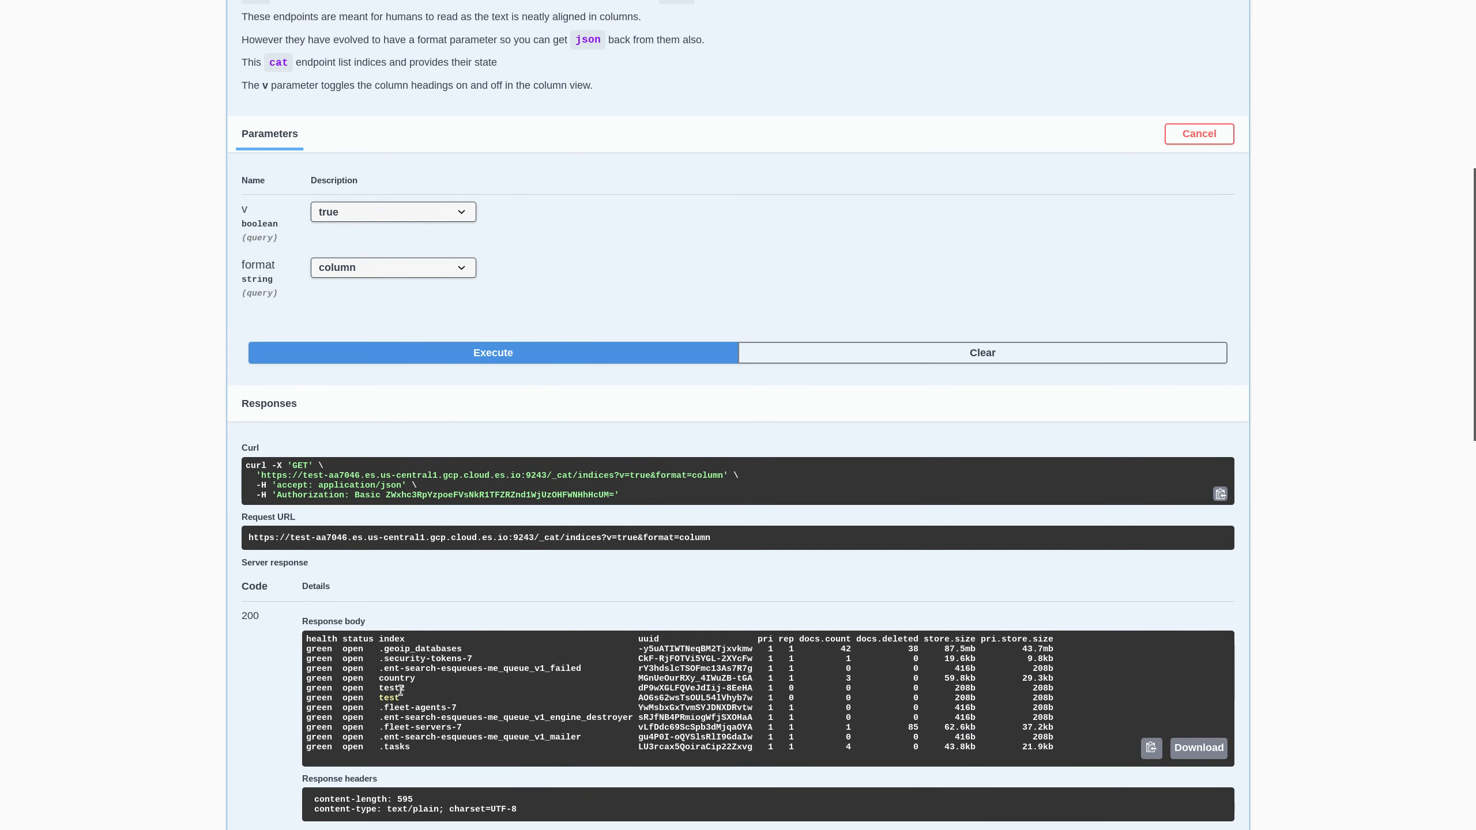
{"action": "left_click_drag", "start_coordinate": [389, 689], "coordinate": [801, 689]}
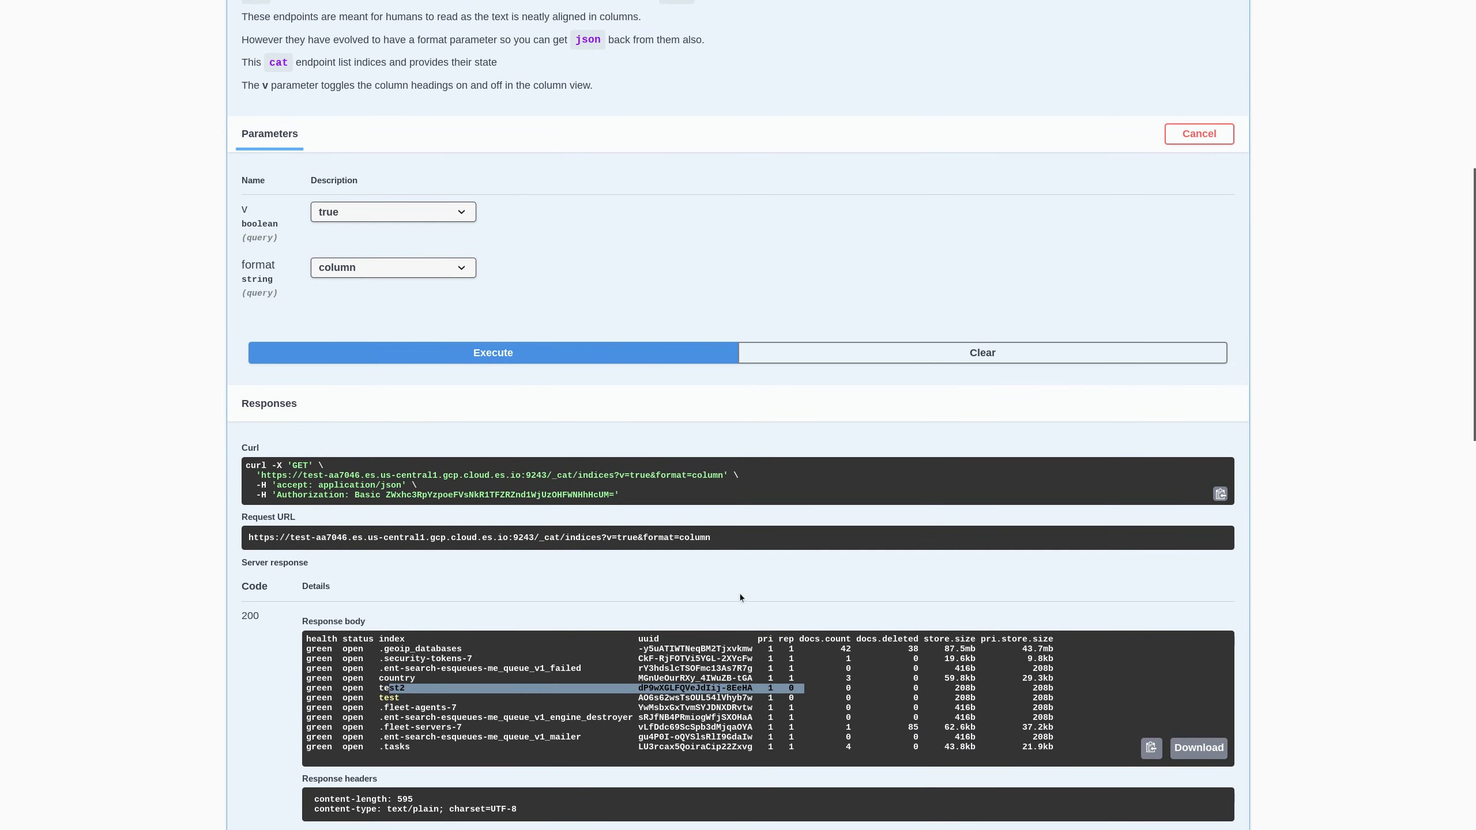
{"action": "scroll", "coordinate": [528, 461], "scroll_direction": "up", "scroll_amount": 4}
{"action": "left_click", "coordinate": [361, 87]}
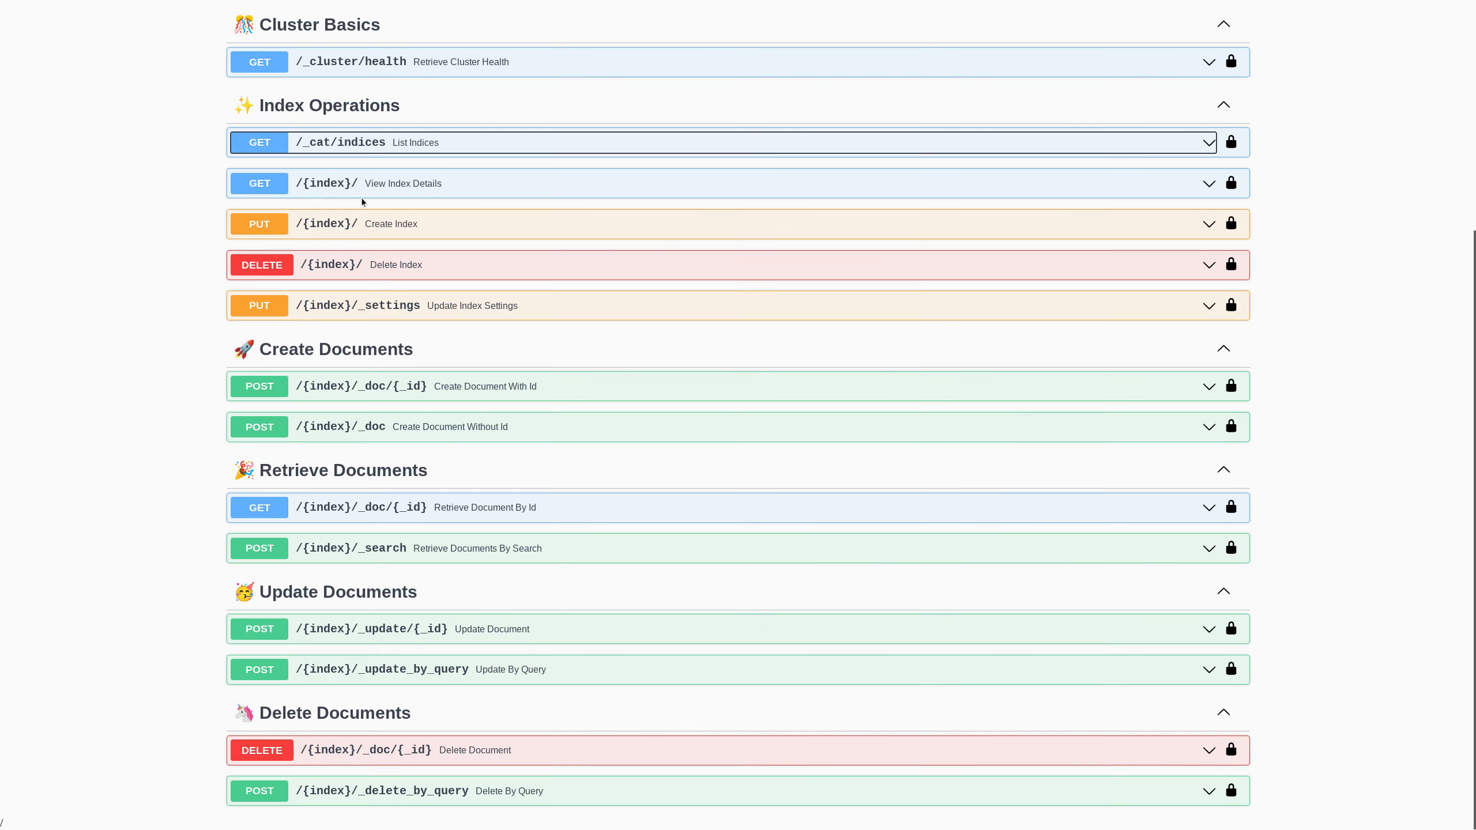
- Request the details of index test2 via GET /{index}/ View Index Details
{"action": "left_click", "coordinate": [395, 185]}
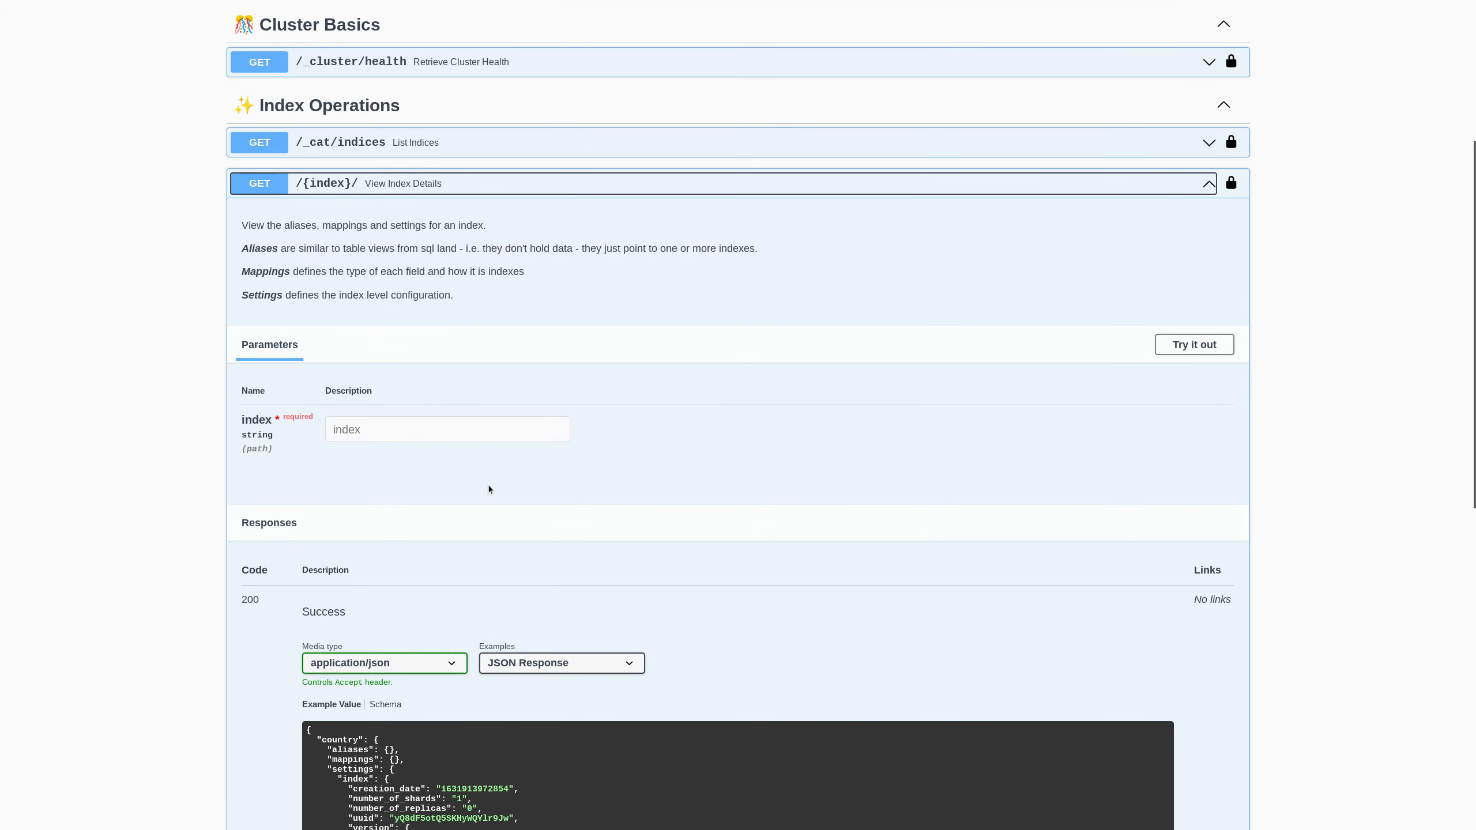
{"action": "left_click", "coordinate": [1191, 351]}
{"action": "left_click", "coordinate": [432, 435]}
{"action": "type", "text": "test2"}
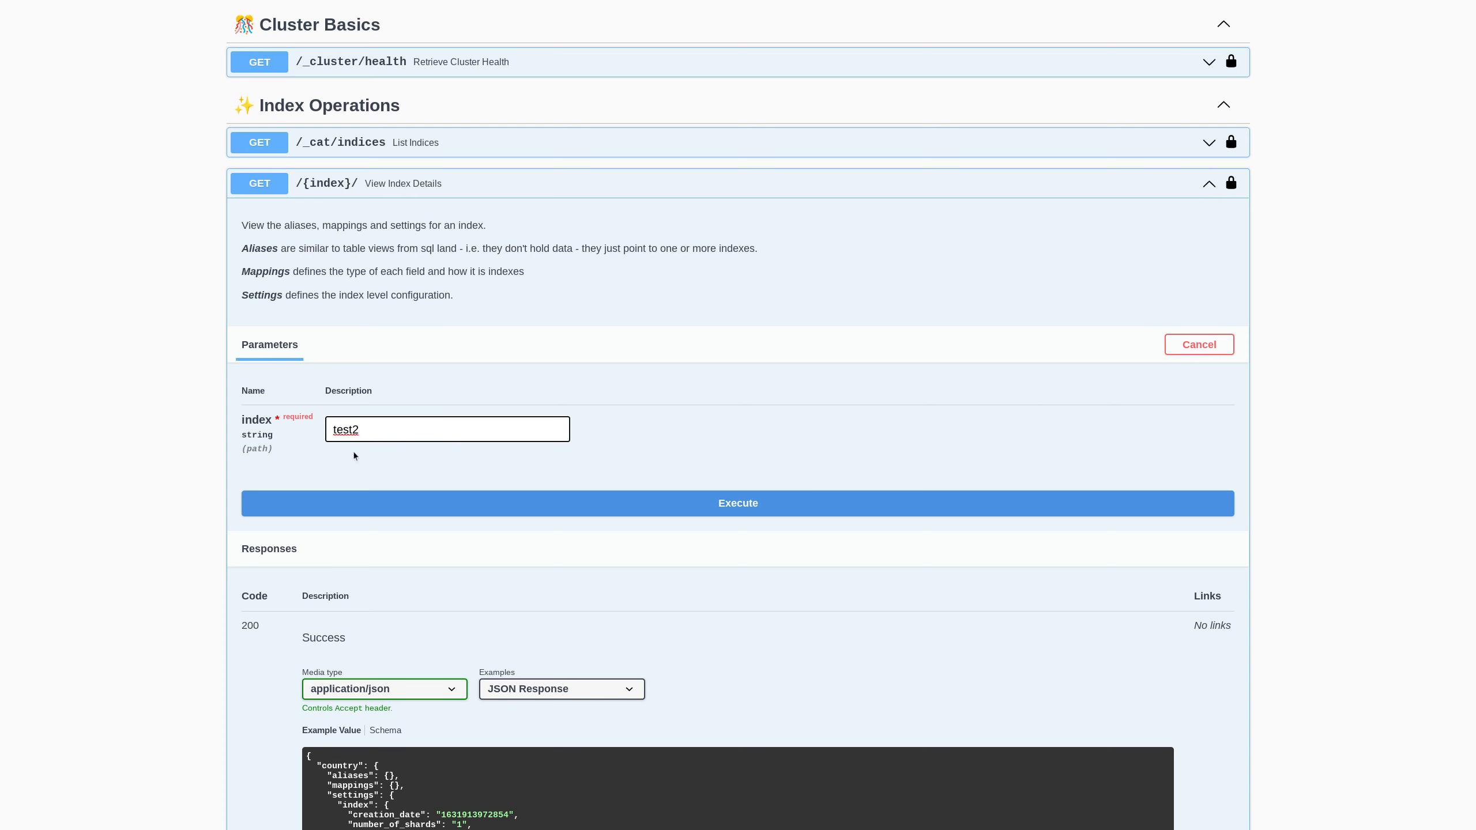
{"action": "left_click", "coordinate": [678, 505]}
{"action": "scroll", "coordinate": [646, 468], "scroll_direction": "down", "scroll_amount": 2}
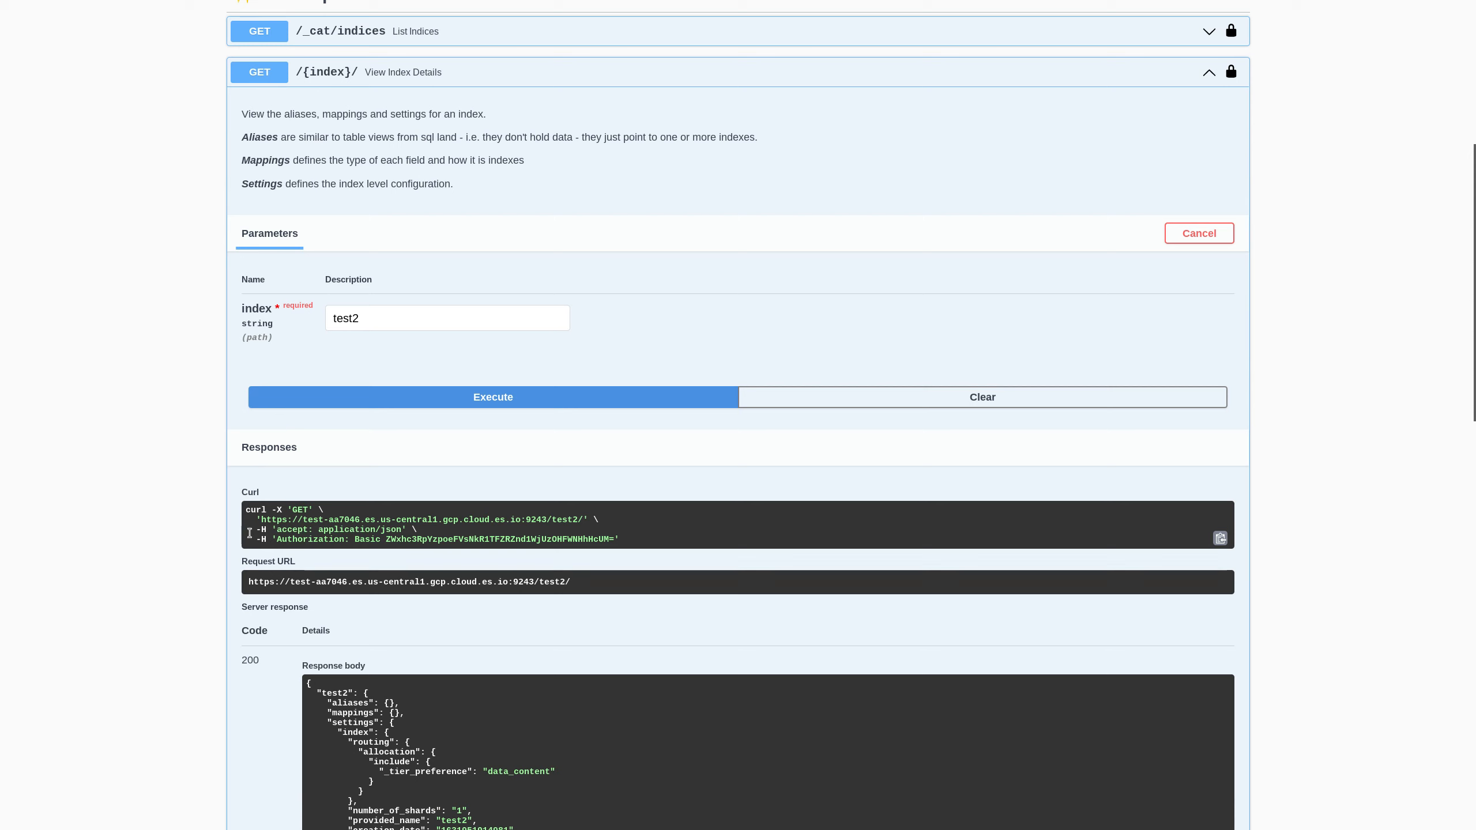
{"action": "left_click_drag", "start_coordinate": [551, 519], "coordinate": [599, 519]}
- Review the test2 response, noting the data_content tier preference, then collapse the operation
{"action": "scroll", "coordinate": [473, 491], "scroll_direction": "down", "scroll_amount": 3}
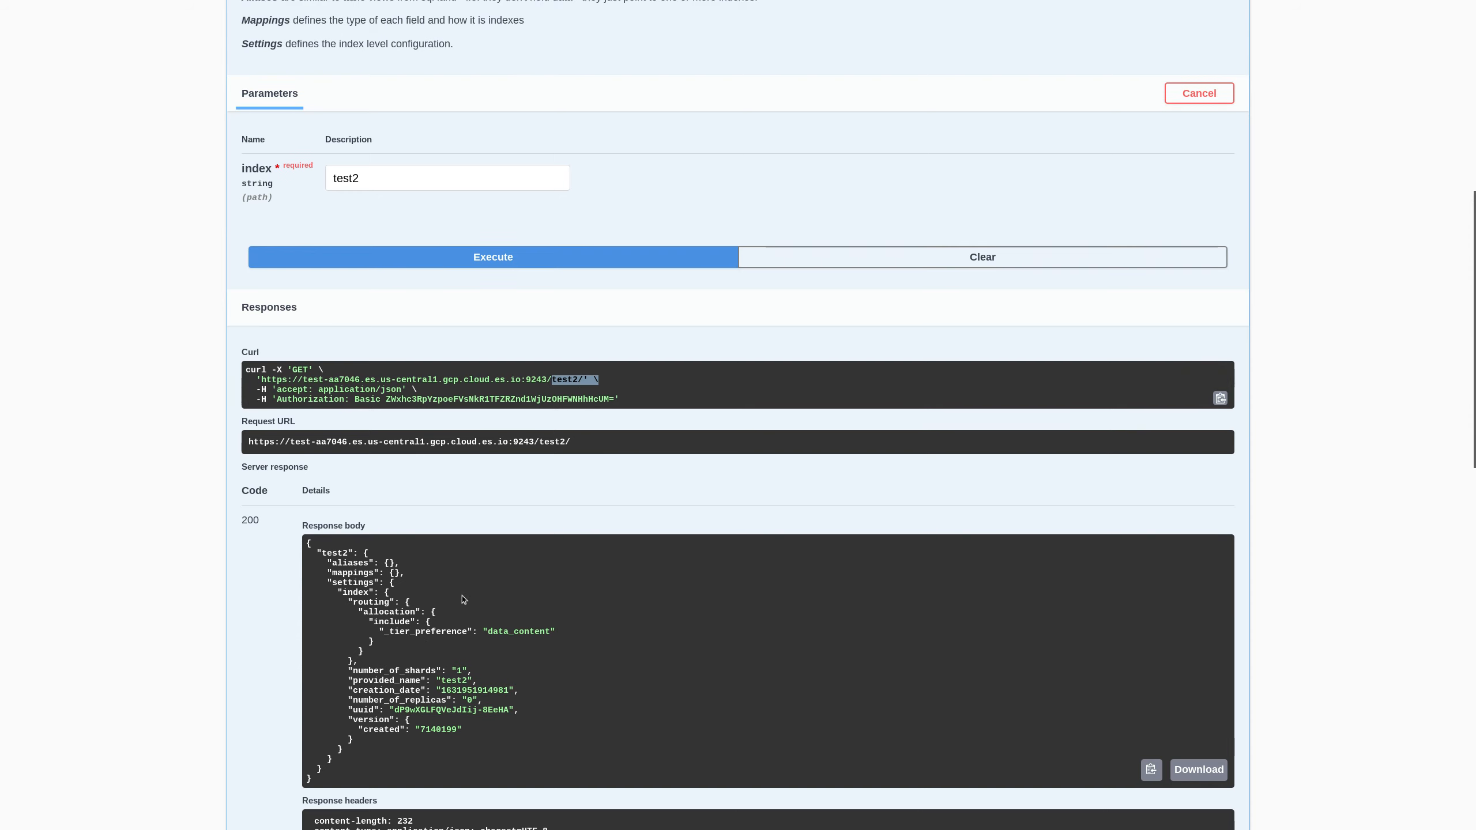
{"action": "scroll", "coordinate": [463, 599], "scroll_direction": "up", "scroll_amount": 1}
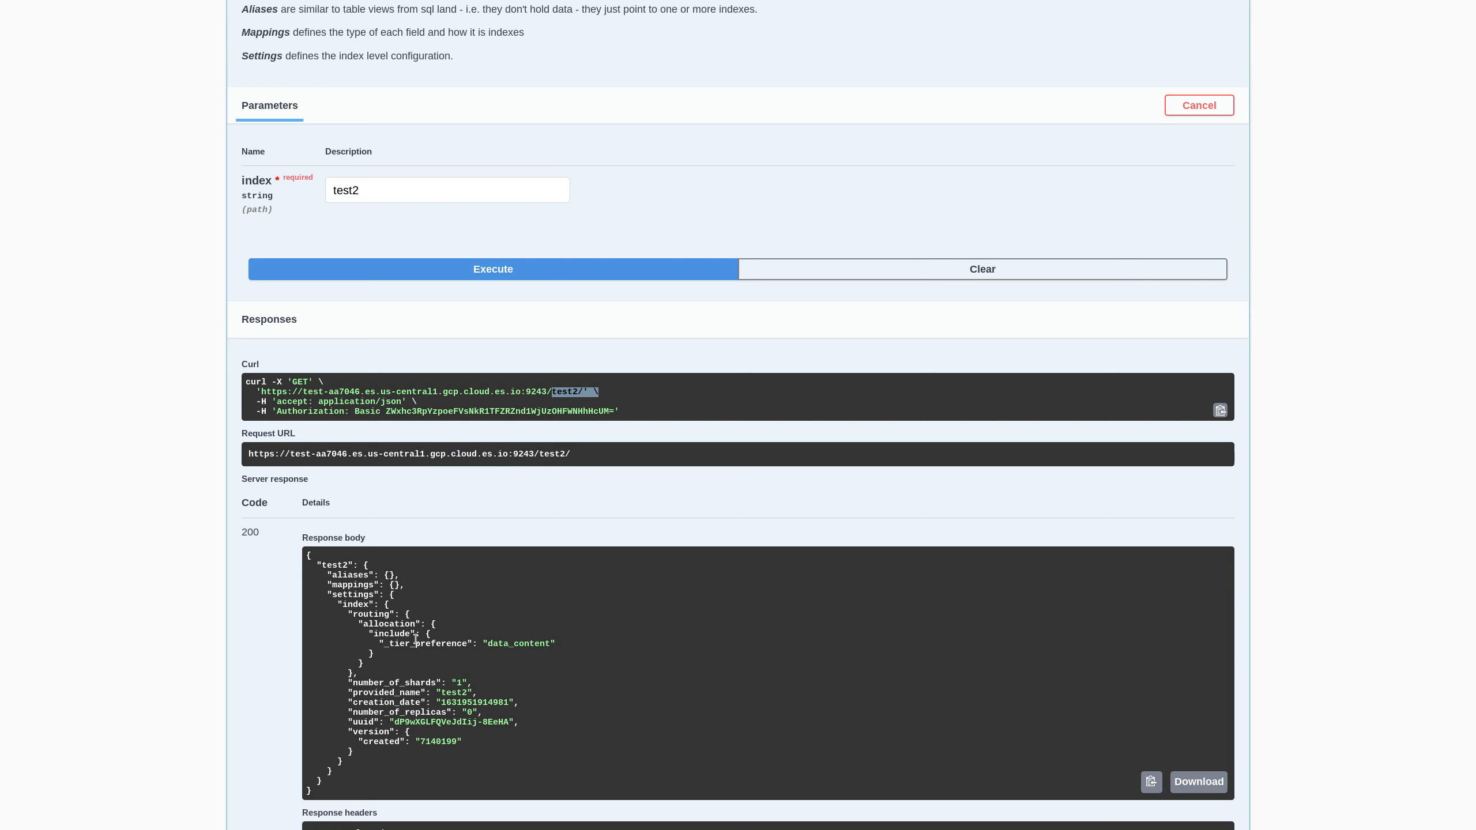
{"action": "left_click_drag", "start_coordinate": [374, 643], "coordinate": [582, 647]}
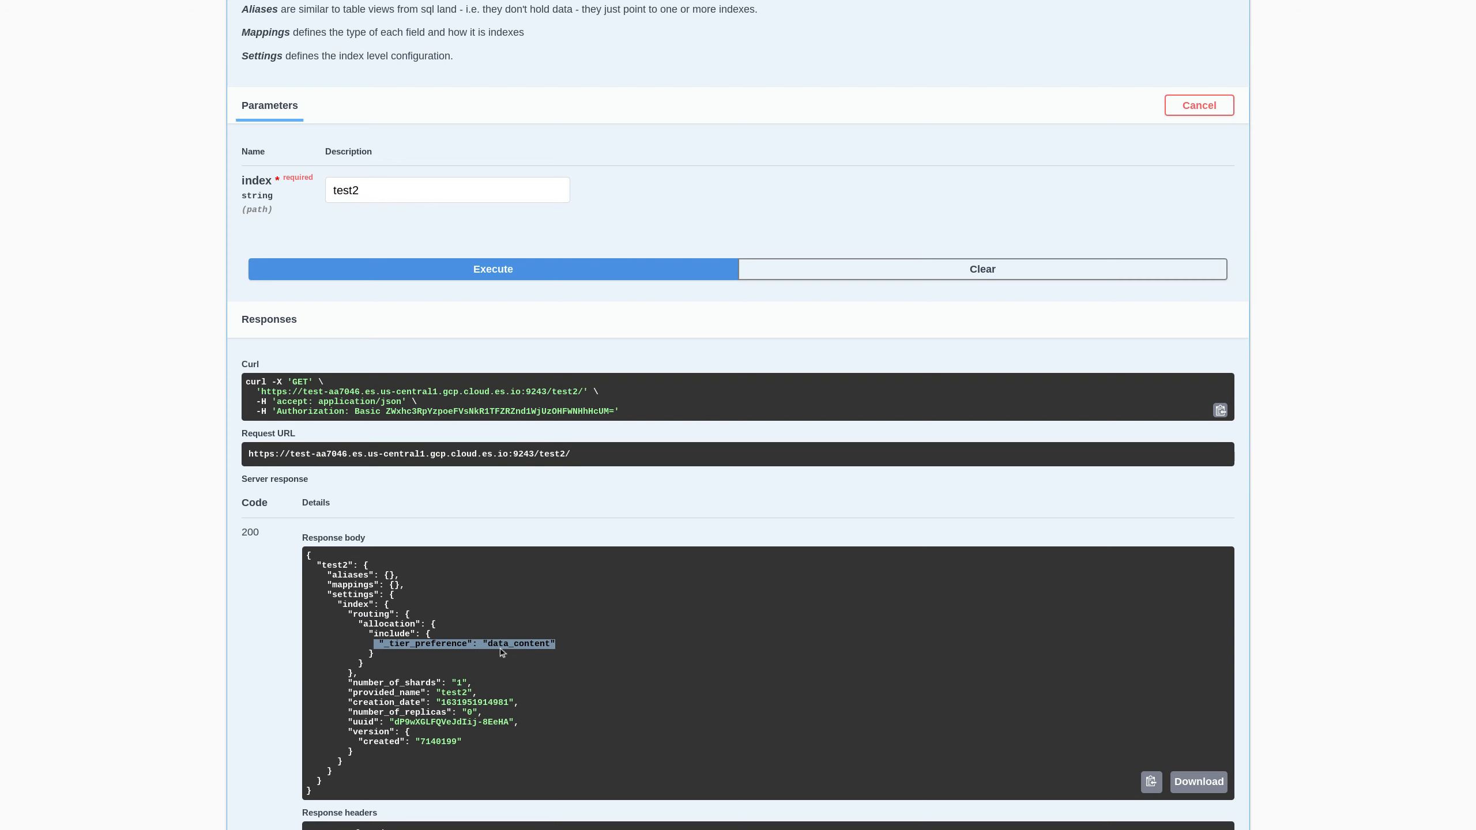
{"action": "scroll", "coordinate": [532, 485], "scroll_direction": "up", "scroll_amount": 2}
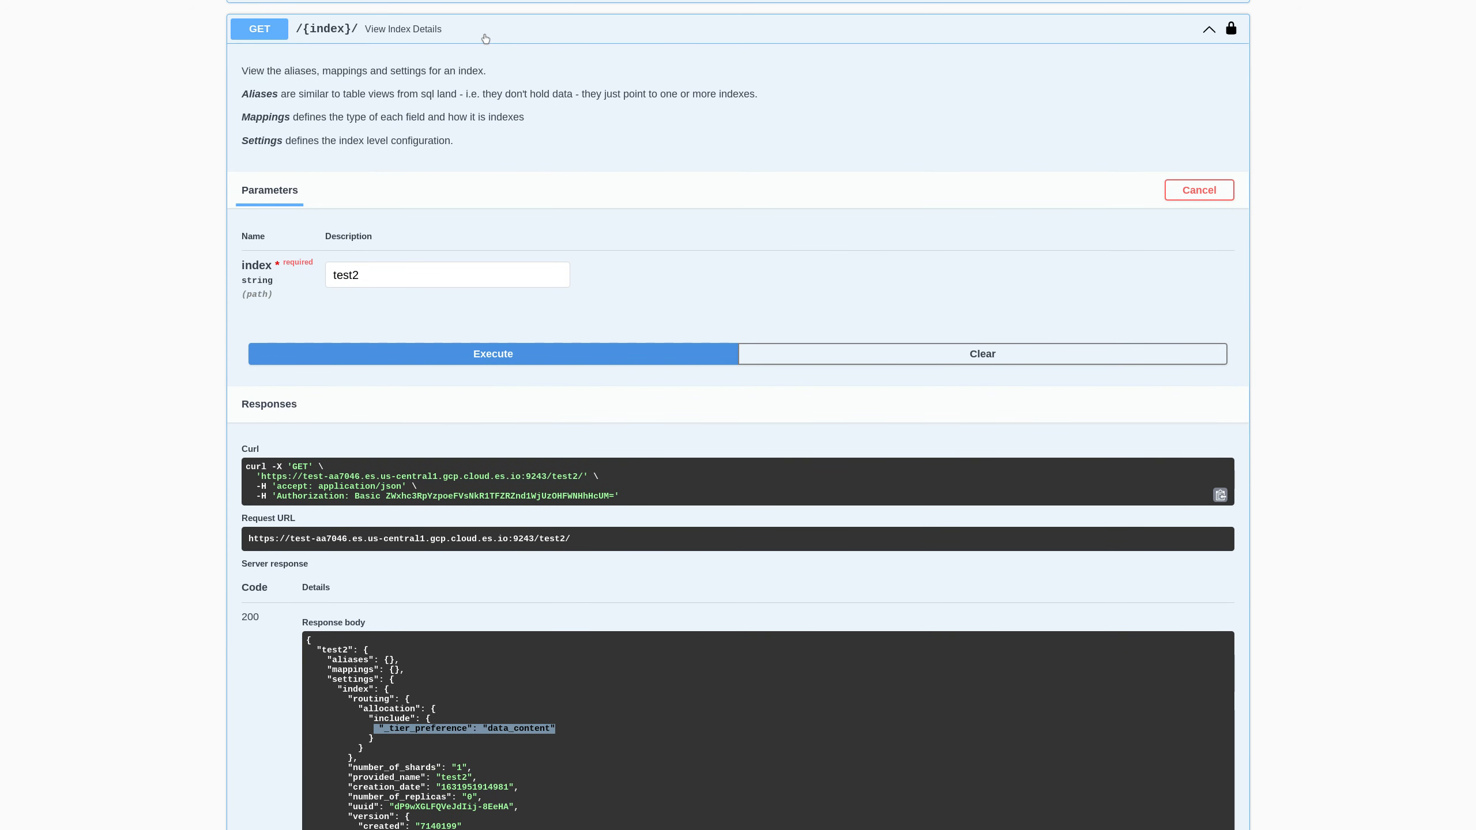
{"action": "left_click", "coordinate": [485, 38]}
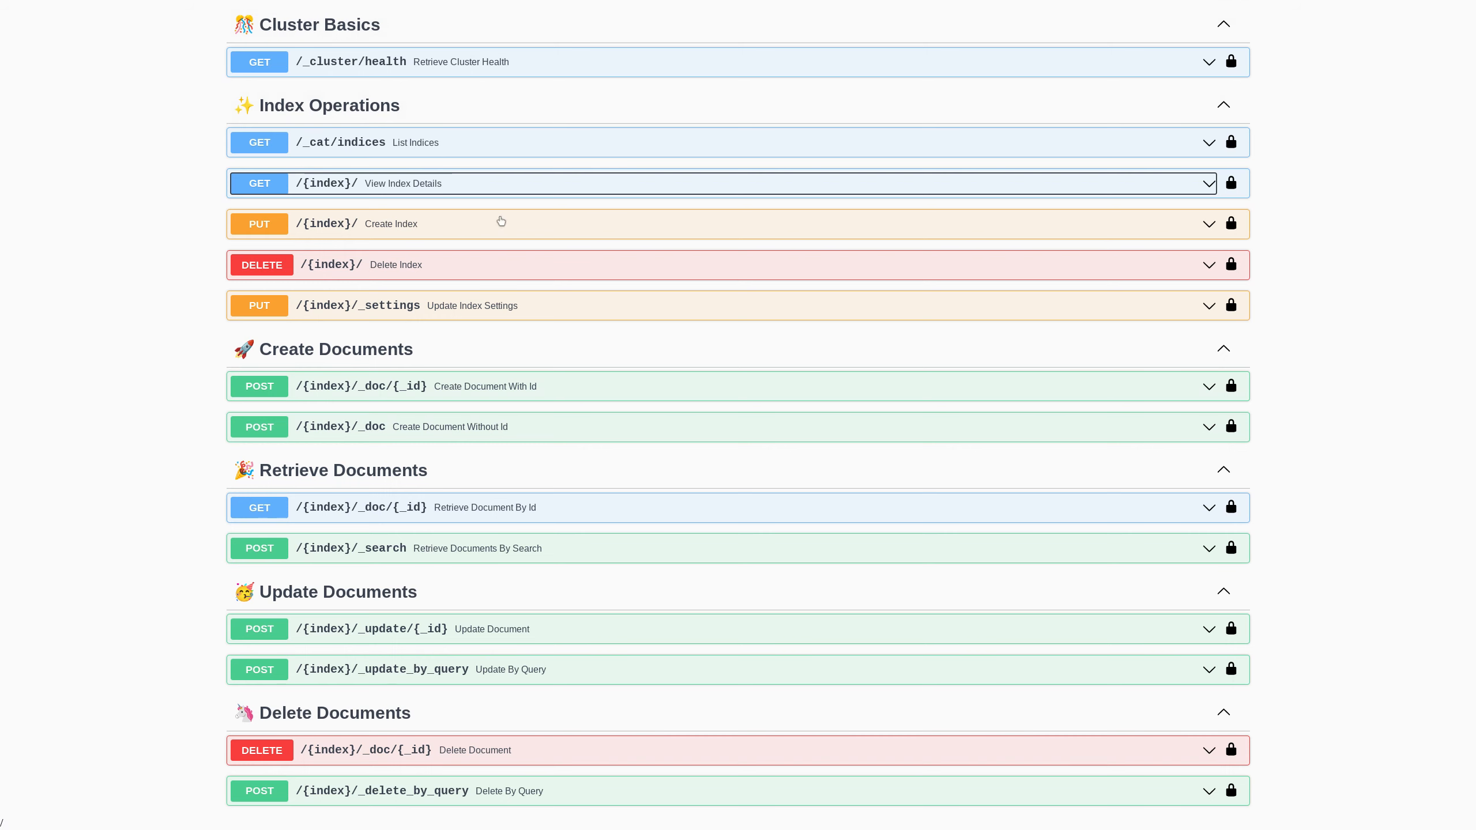
- In PUT /{index}/_settings, enter test2 and change number_of_replicas from 2 to 3
{"action": "left_click", "coordinate": [413, 308]}
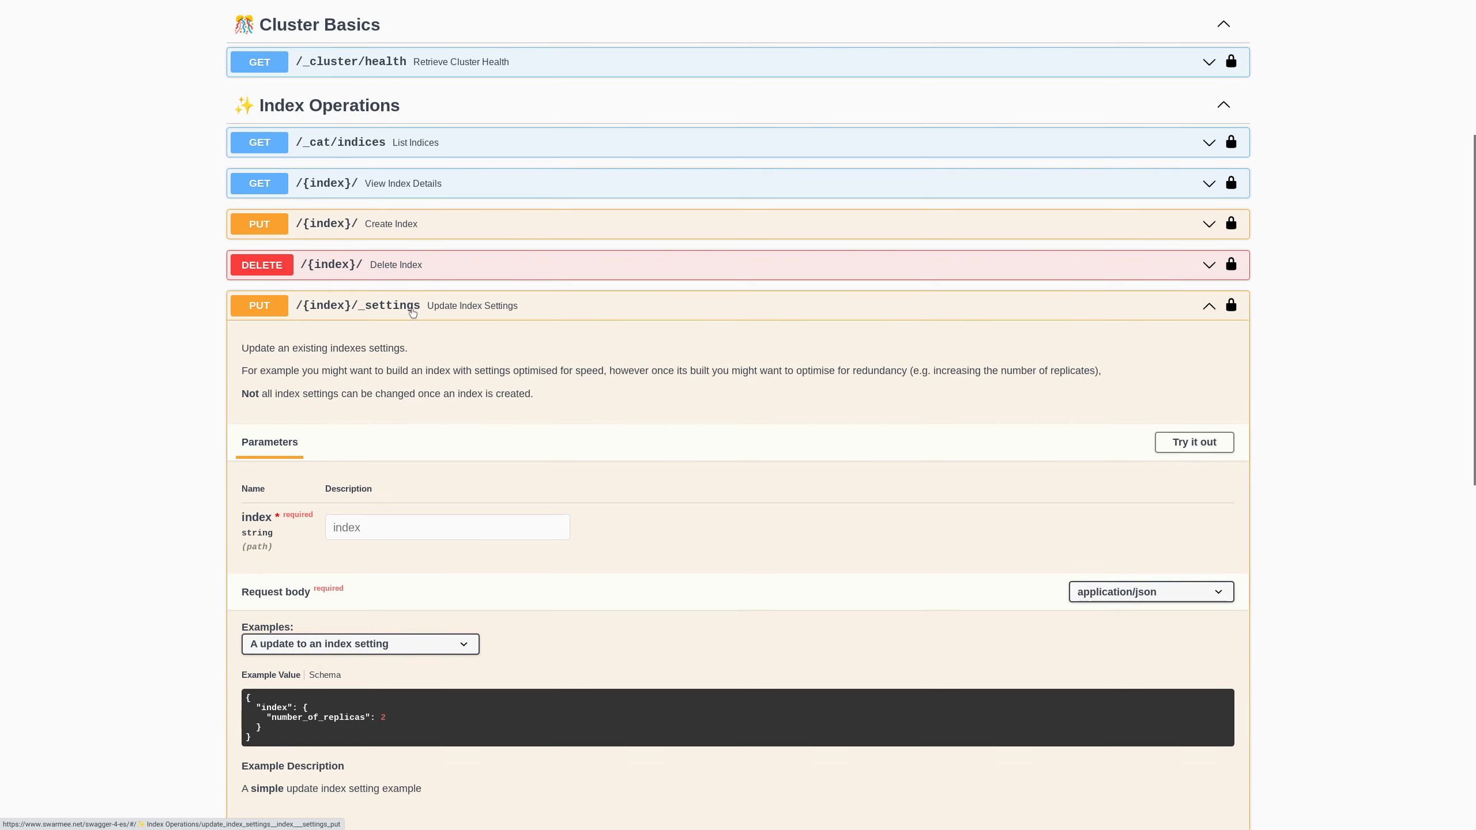
{"action": "left_click", "coordinate": [1191, 450]}
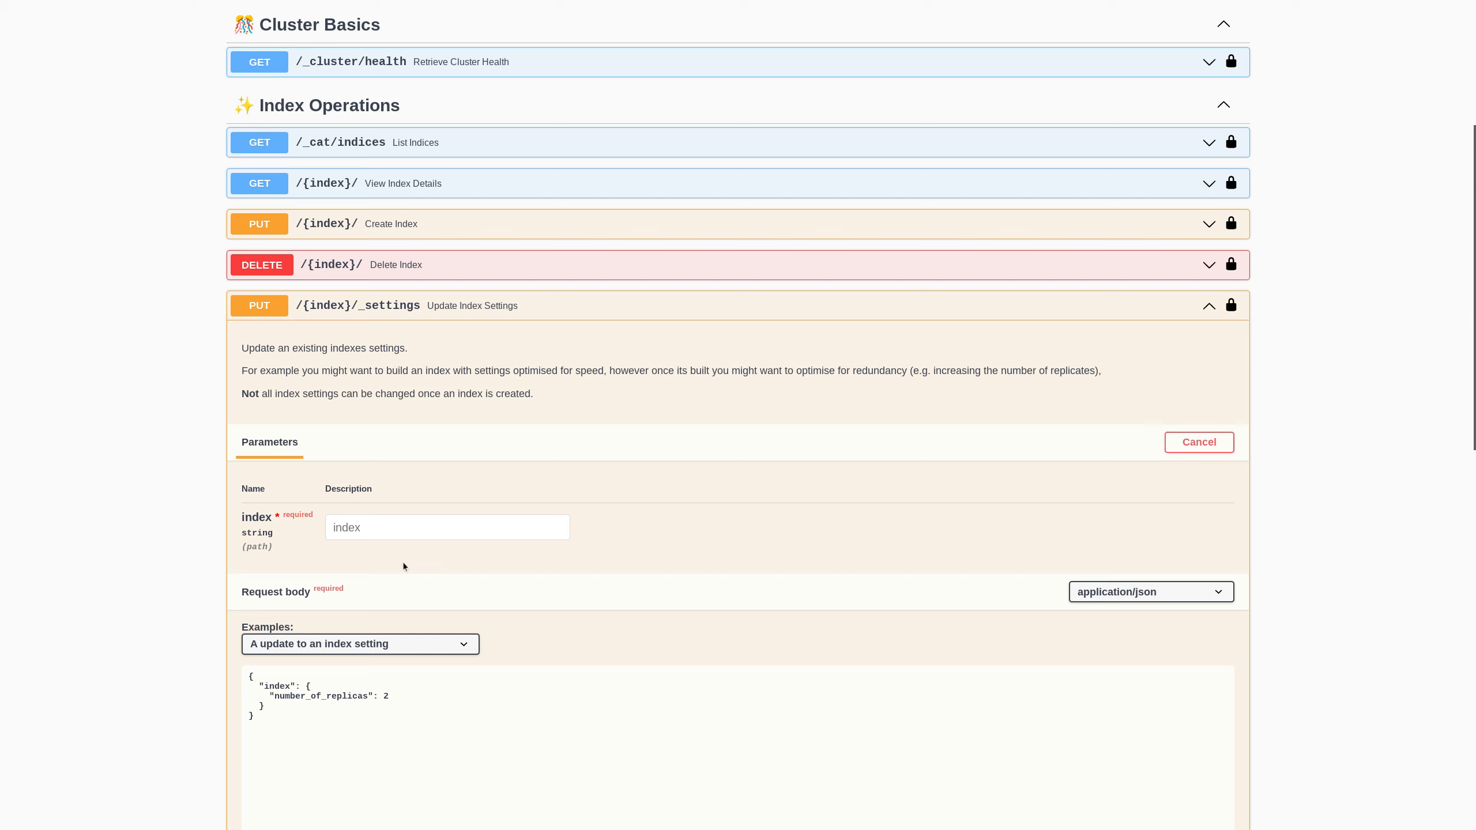
{"action": "left_click", "coordinate": [385, 519]}
{"action": "type", "text": "test2"}
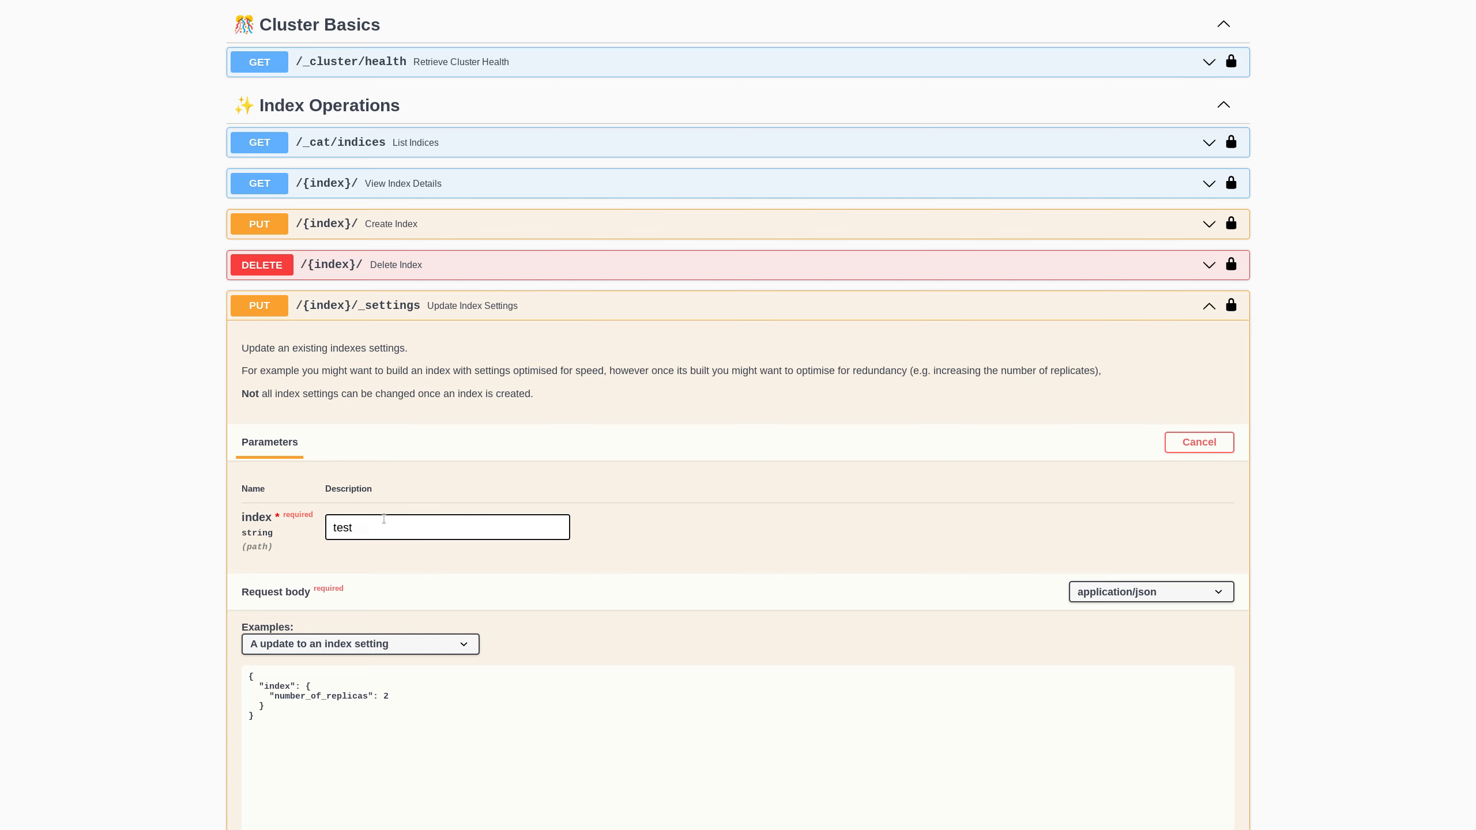
{"action": "left_click", "coordinate": [397, 695]}
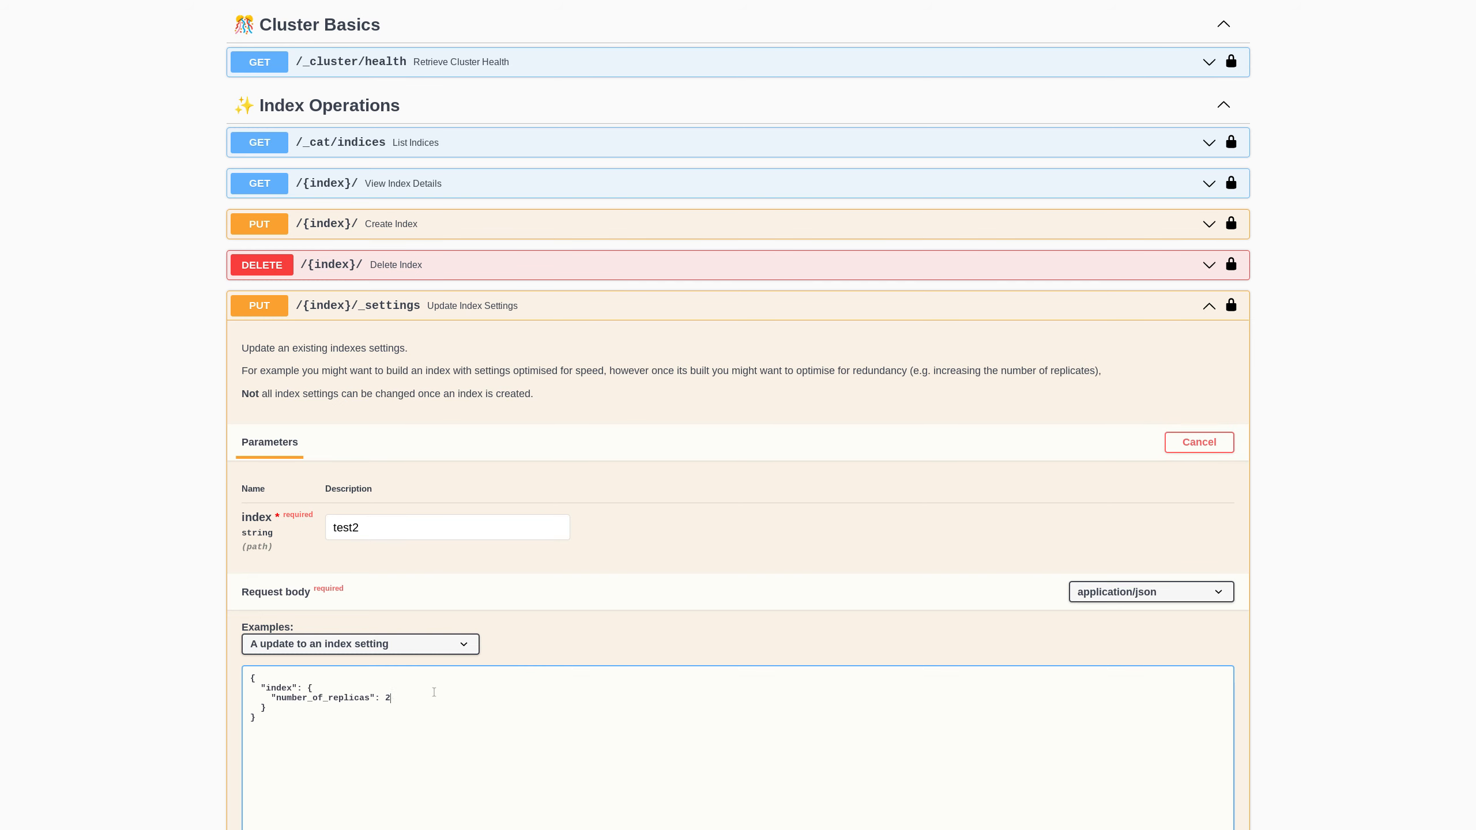
{"action": "key", "text": "BackSpace"}
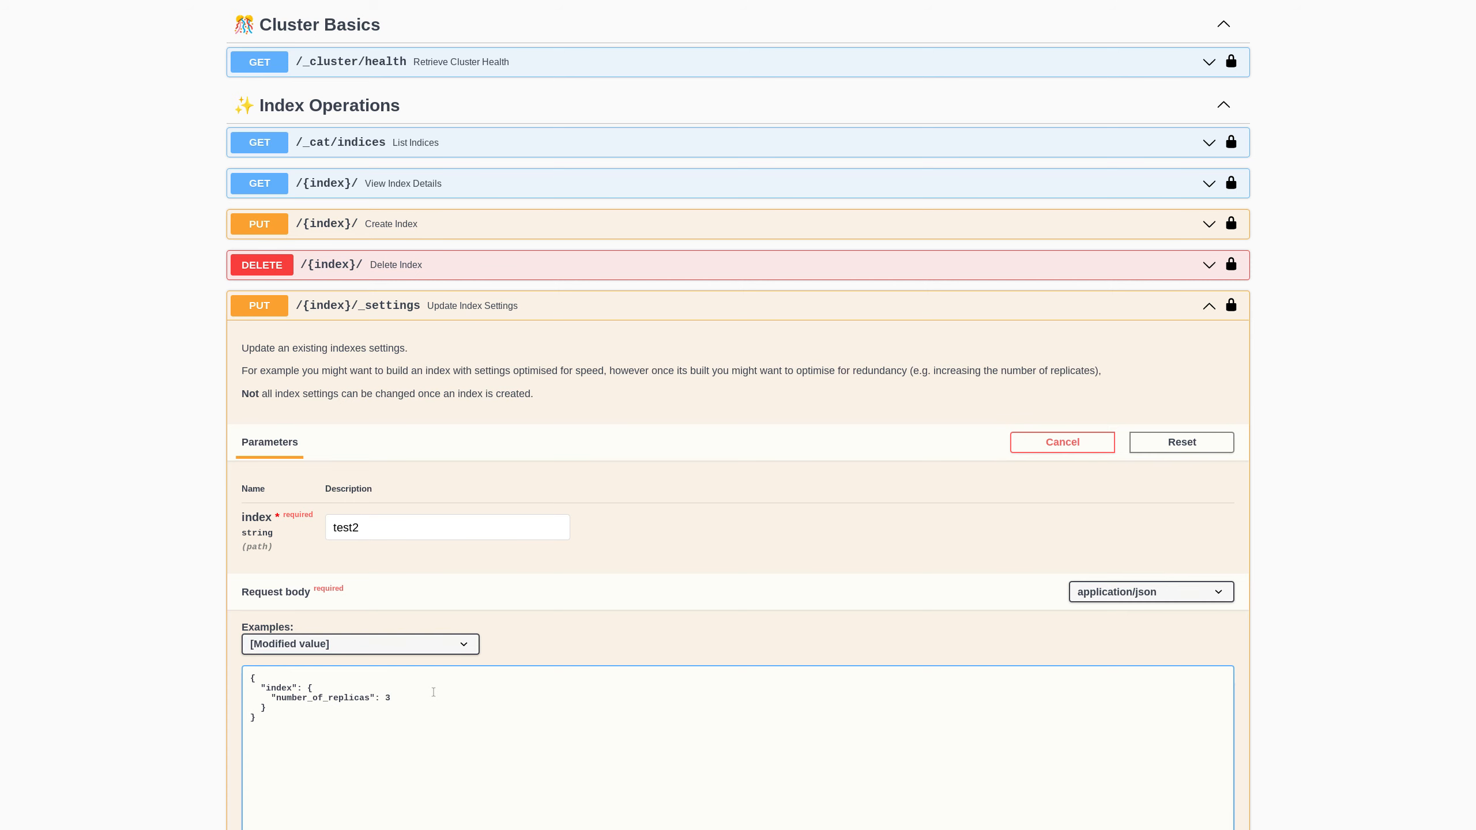
- Send the settings update, confirm the 200 acknowledged response, and collapse the operation
{"action": "scroll", "coordinate": [606, 450], "scroll_direction": "down", "scroll_amount": 4}
{"action": "scroll", "coordinate": [617, 548], "scroll_direction": "down", "scroll_amount": 1}
{"action": "left_click", "coordinate": [731, 640]}
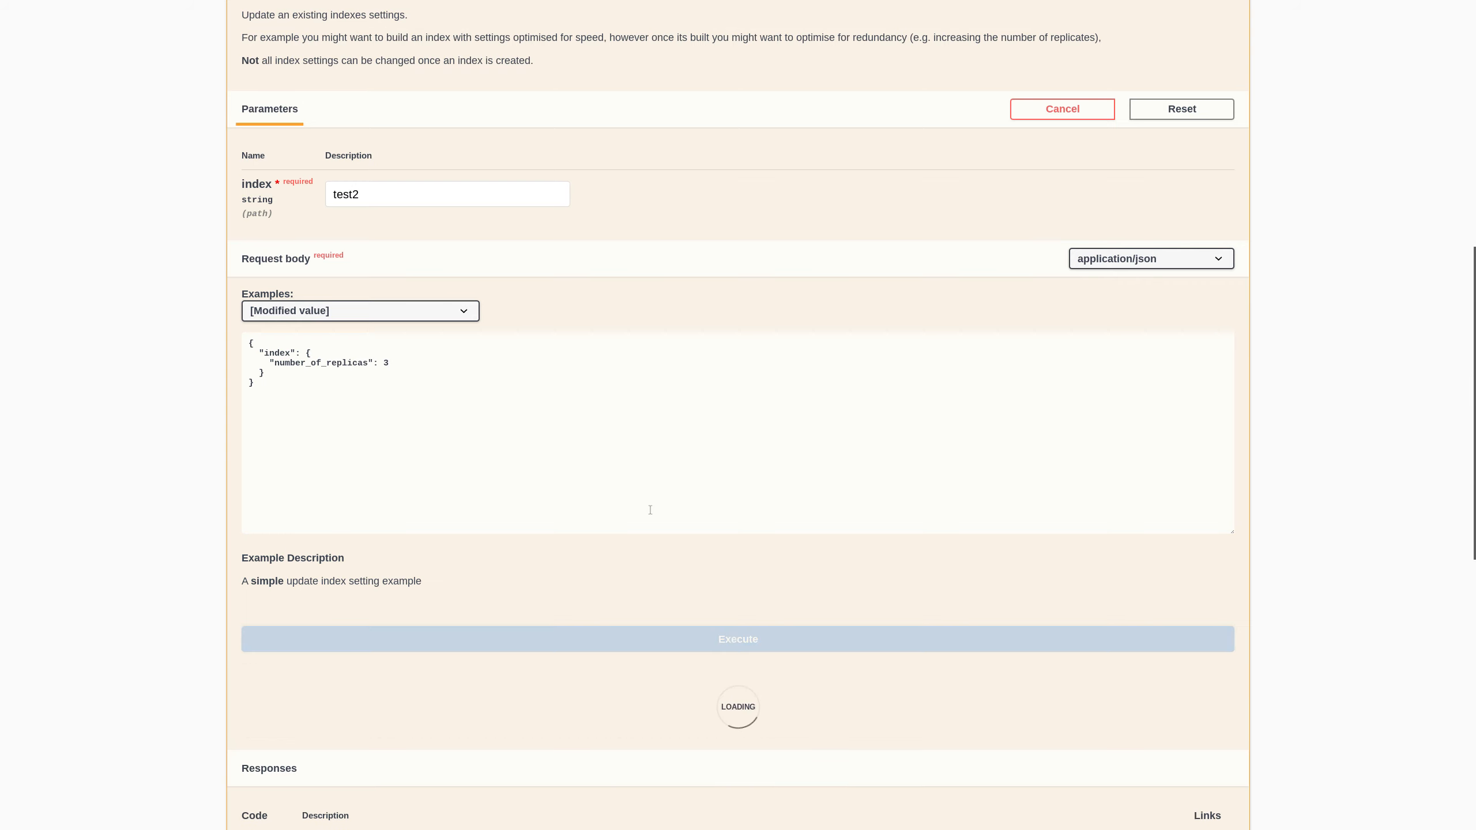
{"action": "scroll", "coordinate": [649, 509], "scroll_direction": "down", "scroll_amount": 4}
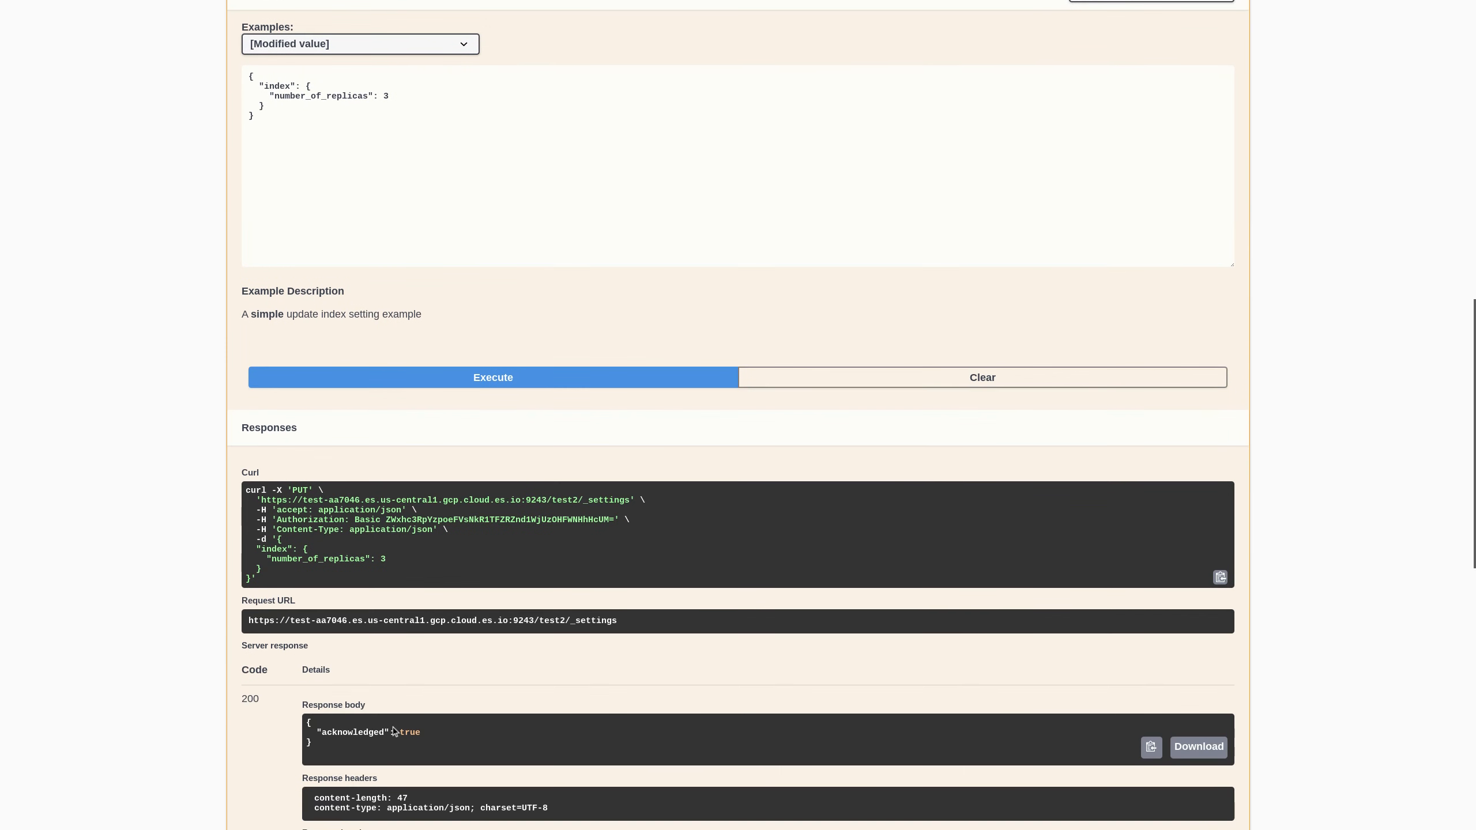
{"action": "scroll", "coordinate": [692, 506], "scroll_direction": "up", "scroll_amount": 7}
{"action": "scroll", "coordinate": [539, 544], "scroll_direction": "up", "scroll_amount": 2}
{"action": "left_click", "coordinate": [510, 228]}
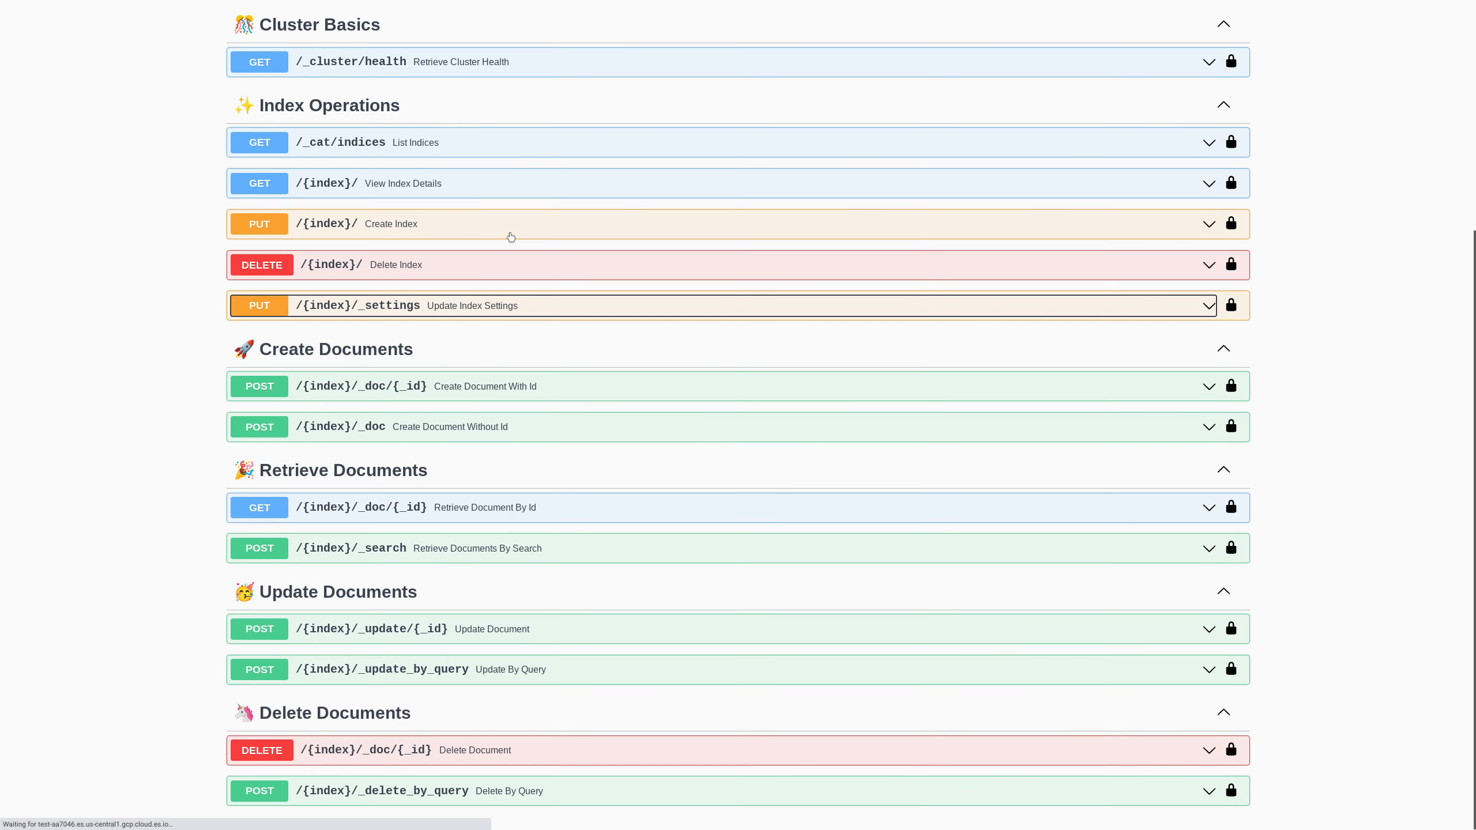
- Re-list the indices (v=true, column format) to check test2's yellow status, then collapse the operation
{"action": "left_click", "coordinate": [502, 143]}
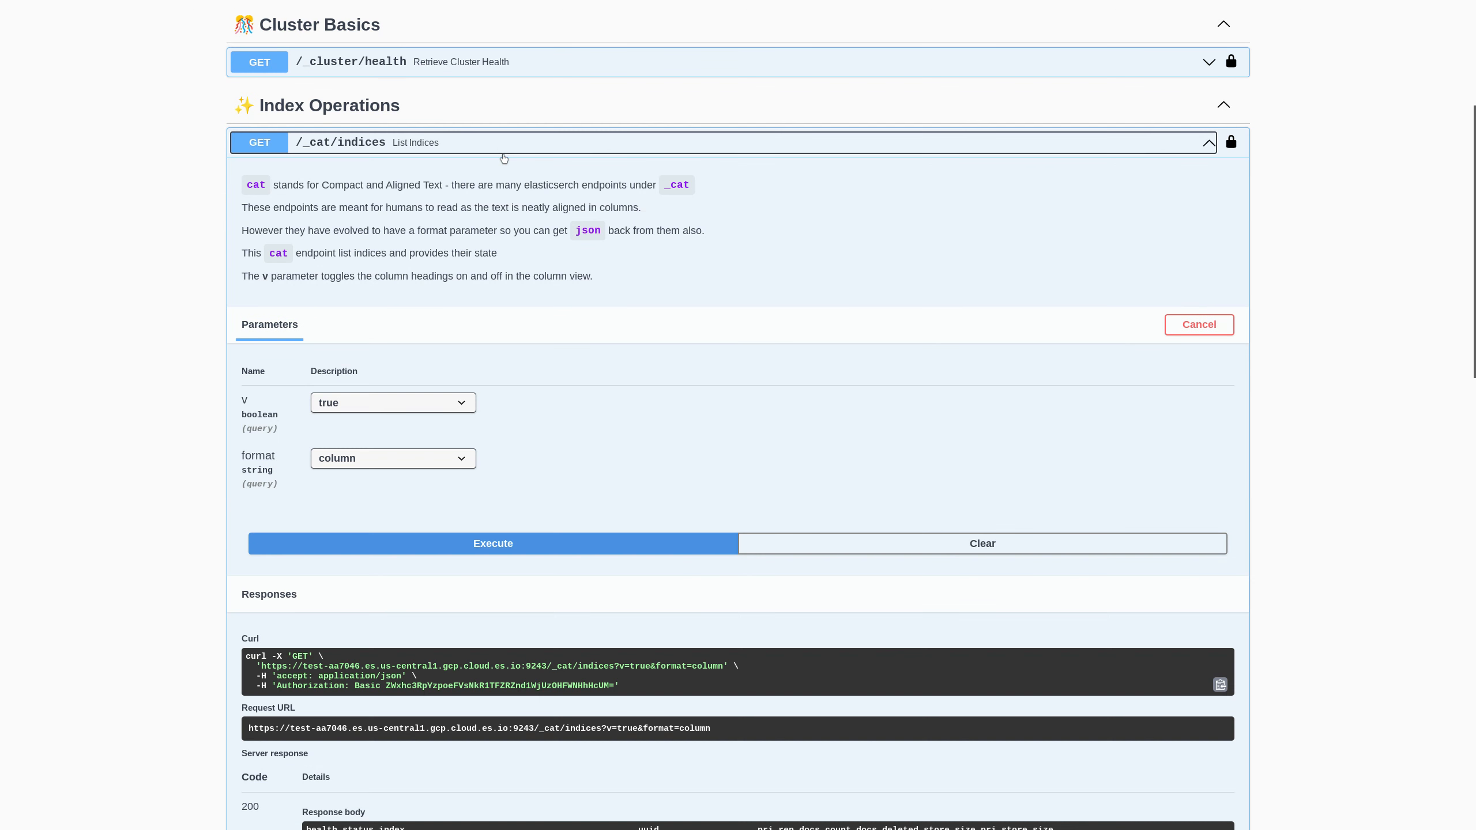
{"action": "left_click", "coordinate": [521, 541]}
{"action": "scroll", "coordinate": [537, 436], "scroll_direction": "down", "scroll_amount": 2}
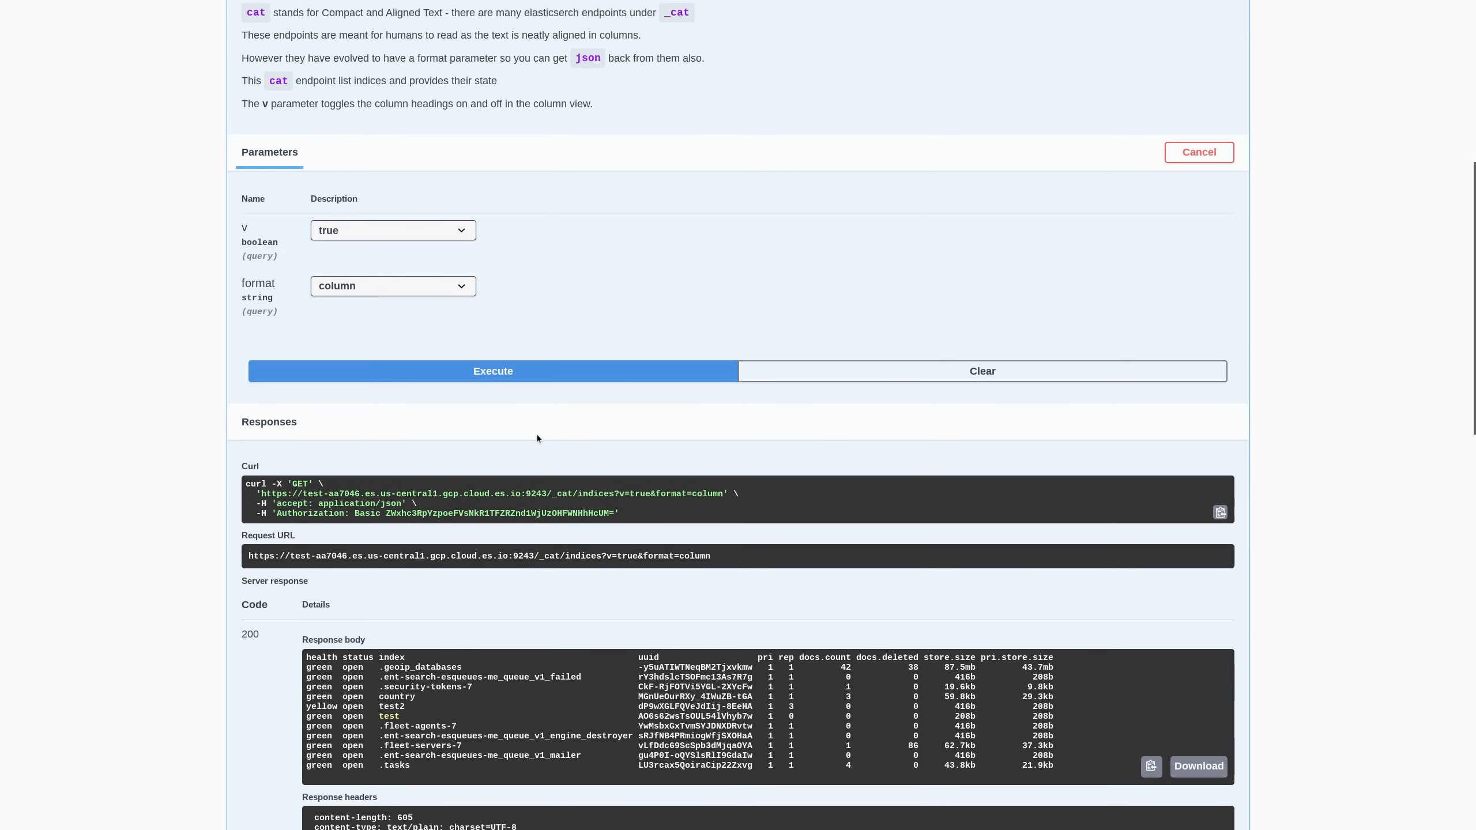
{"action": "scroll", "coordinate": [536, 433], "scroll_direction": "down", "scroll_amount": 1}
{"action": "left_click_drag", "start_coordinate": [312, 691], "coordinate": [1053, 691]}
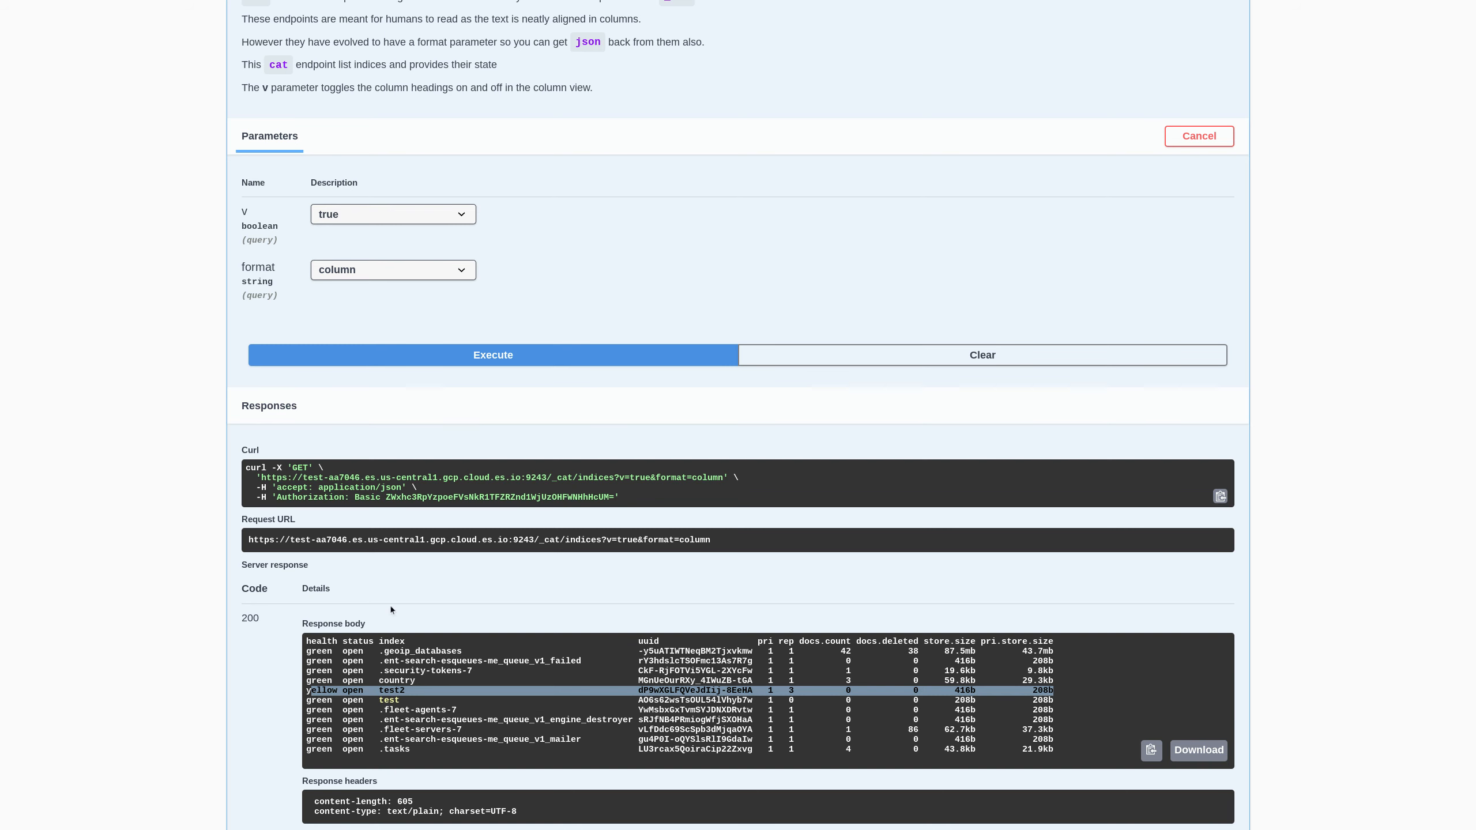
{"action": "scroll", "coordinate": [517, 642], "scroll_direction": "up", "scroll_amount": 5}
{"action": "scroll", "coordinate": [517, 643], "scroll_direction": "up", "scroll_amount": 1}
{"action": "left_click", "coordinate": [470, 256]}
- Re-run the cluster health check, which now reports yellow with 3 unassigned shards
{"action": "left_click", "coordinate": [500, 176]}
{"action": "left_click", "coordinate": [534, 407]}
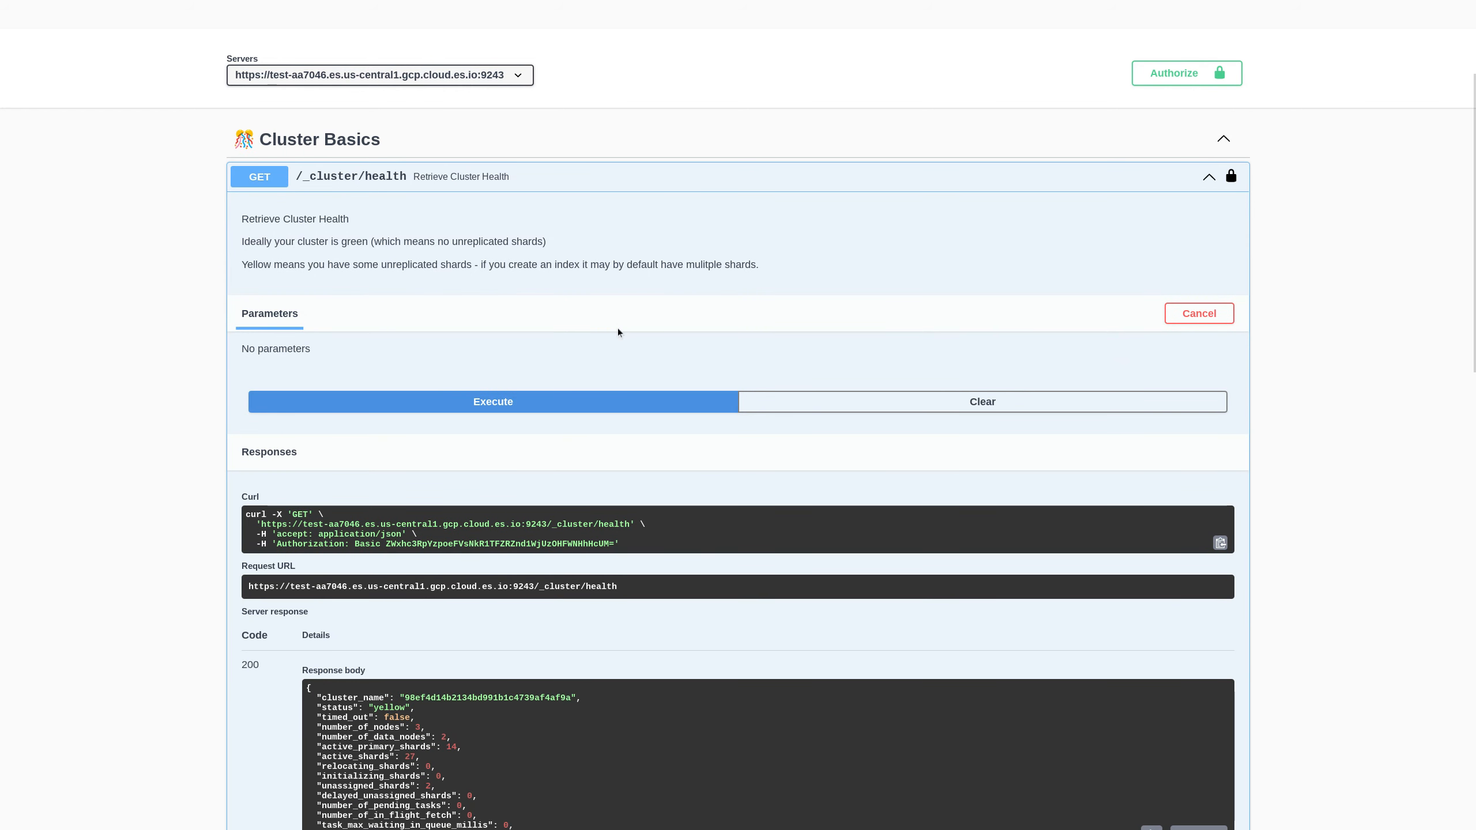
{"action": "left_click", "coordinate": [545, 181]}
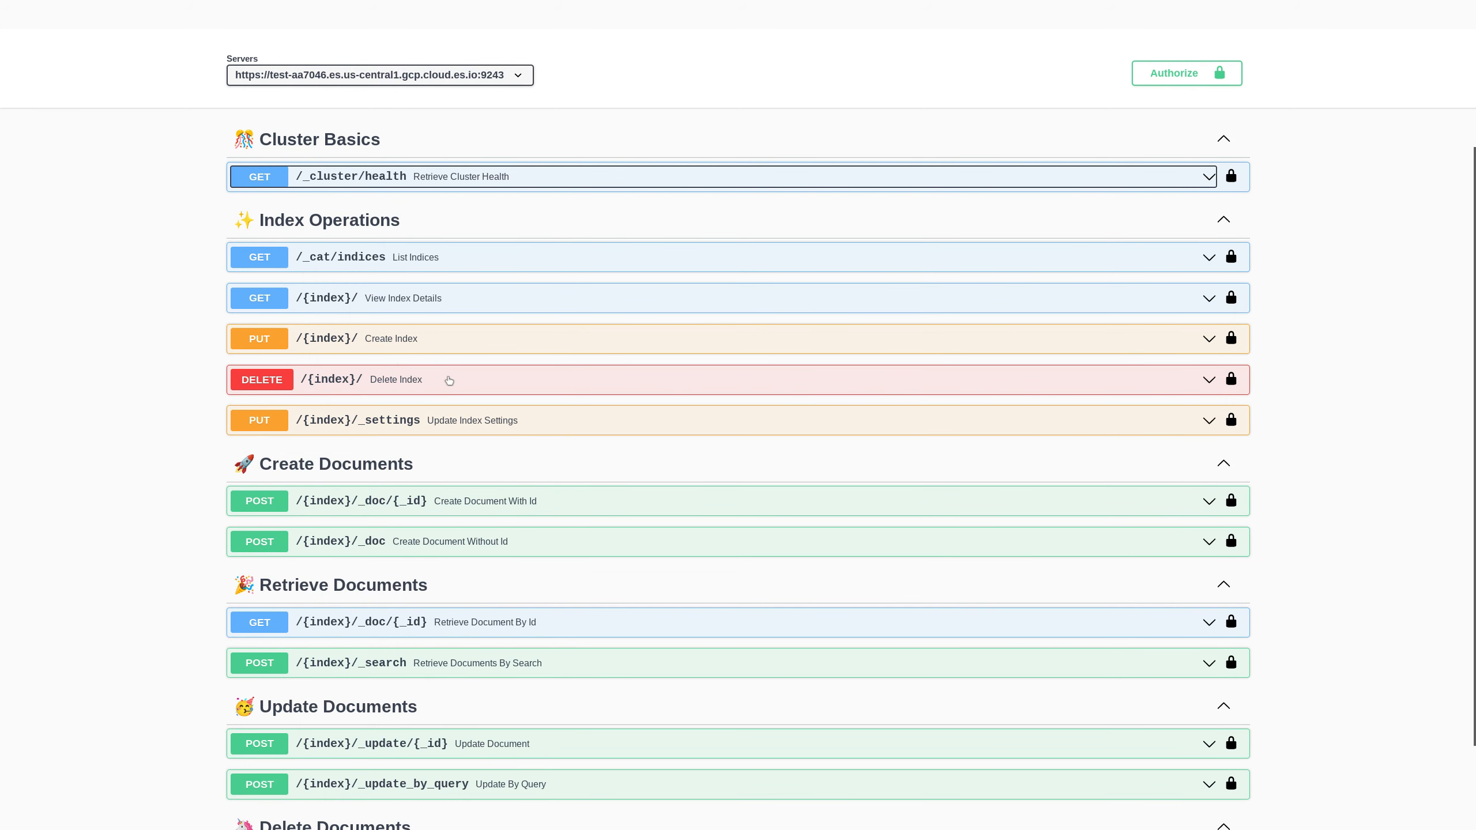
- Look over the index settings operation, then bring up DELETE /{index}/
{"action": "left_click", "coordinate": [457, 424]}
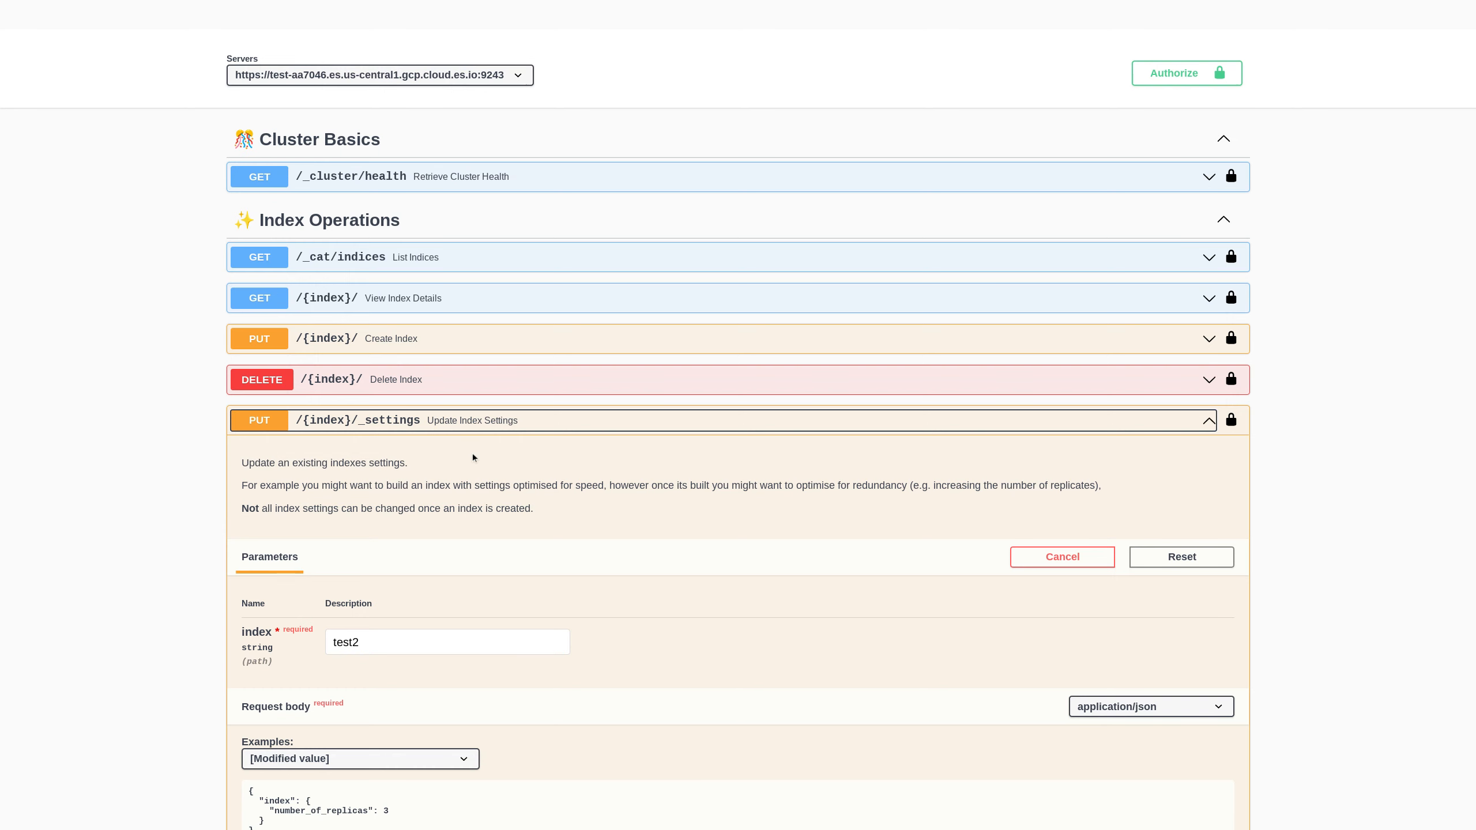
{"action": "left_click", "coordinate": [476, 430]}
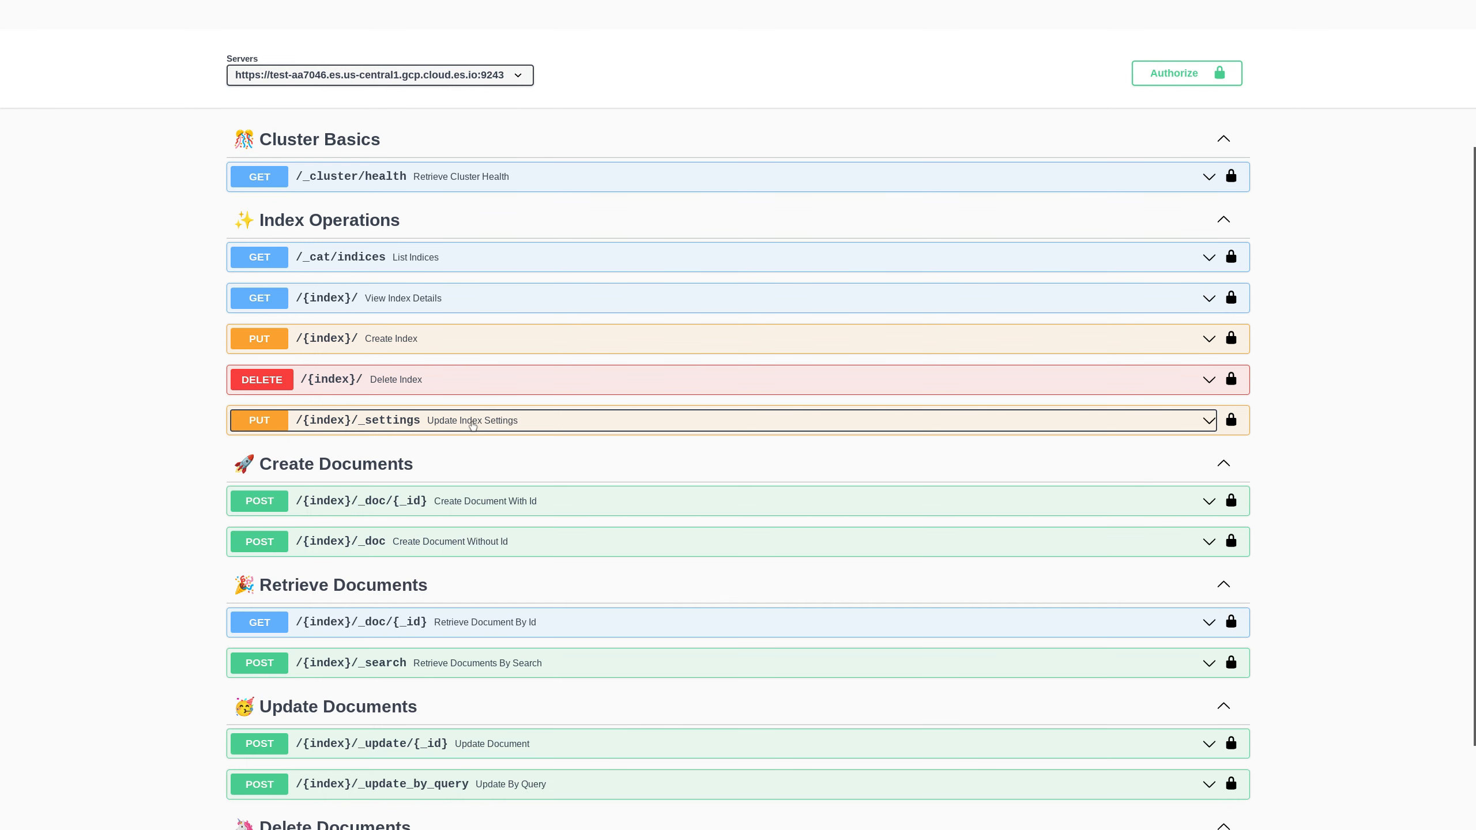
{"action": "left_click", "coordinate": [477, 389]}
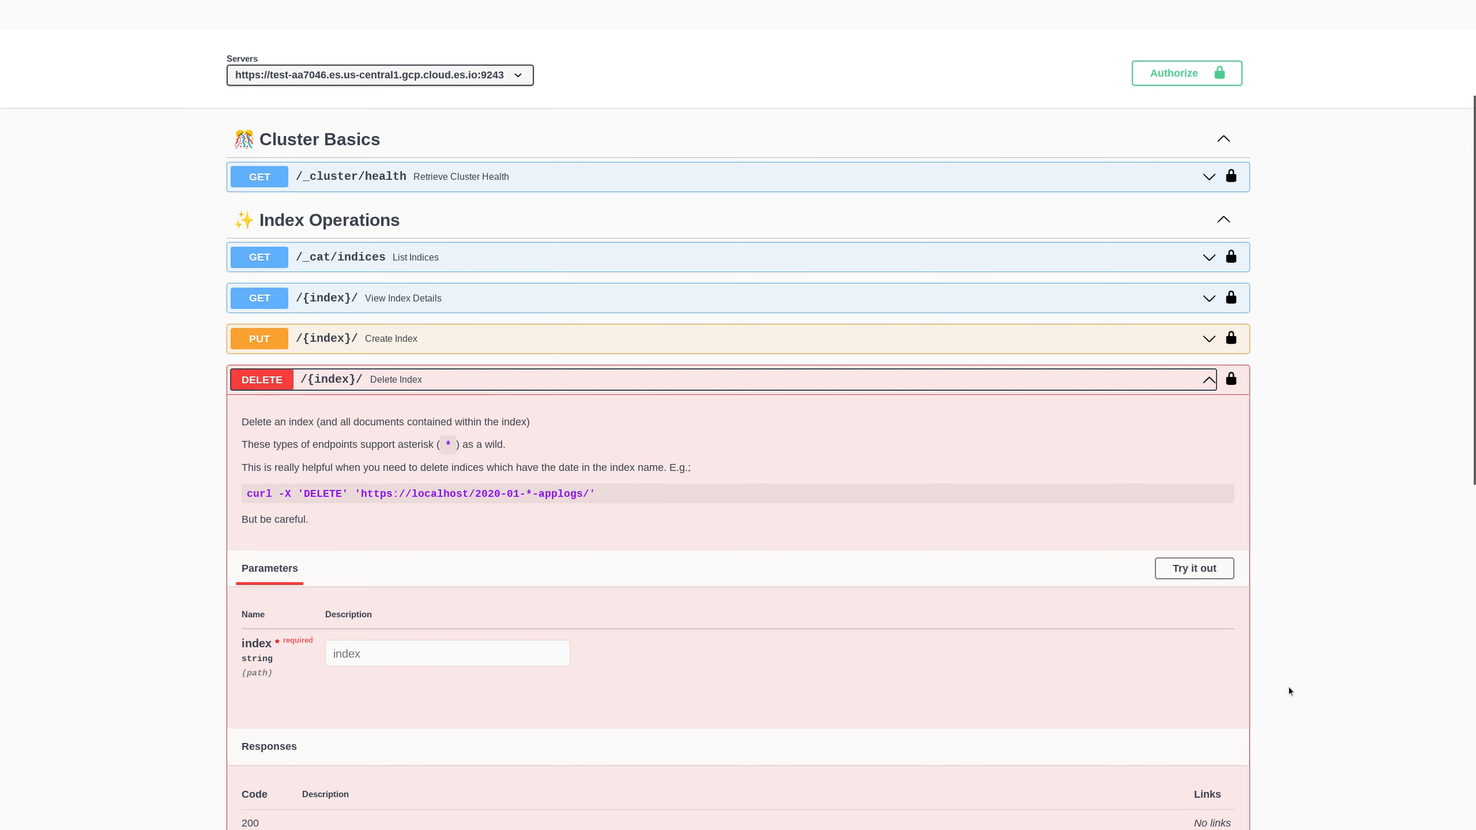
- Delete every index matching the wildcard tes*, receiving a 200 acknowledged response
{"action": "left_click", "coordinate": [1198, 572]}
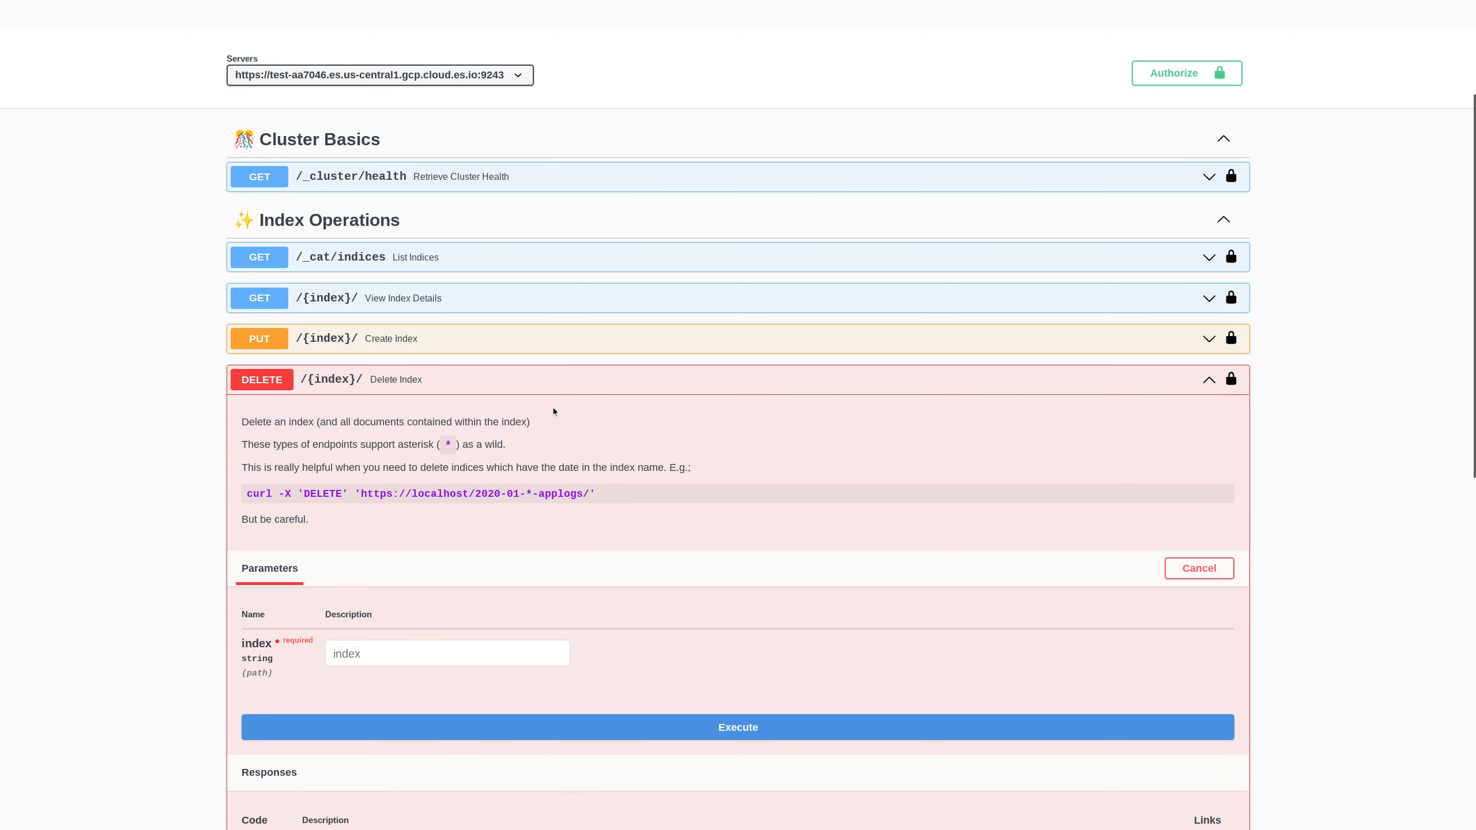
{"action": "left_click", "coordinate": [386, 644]}
{"action": "type", "text": "test"}
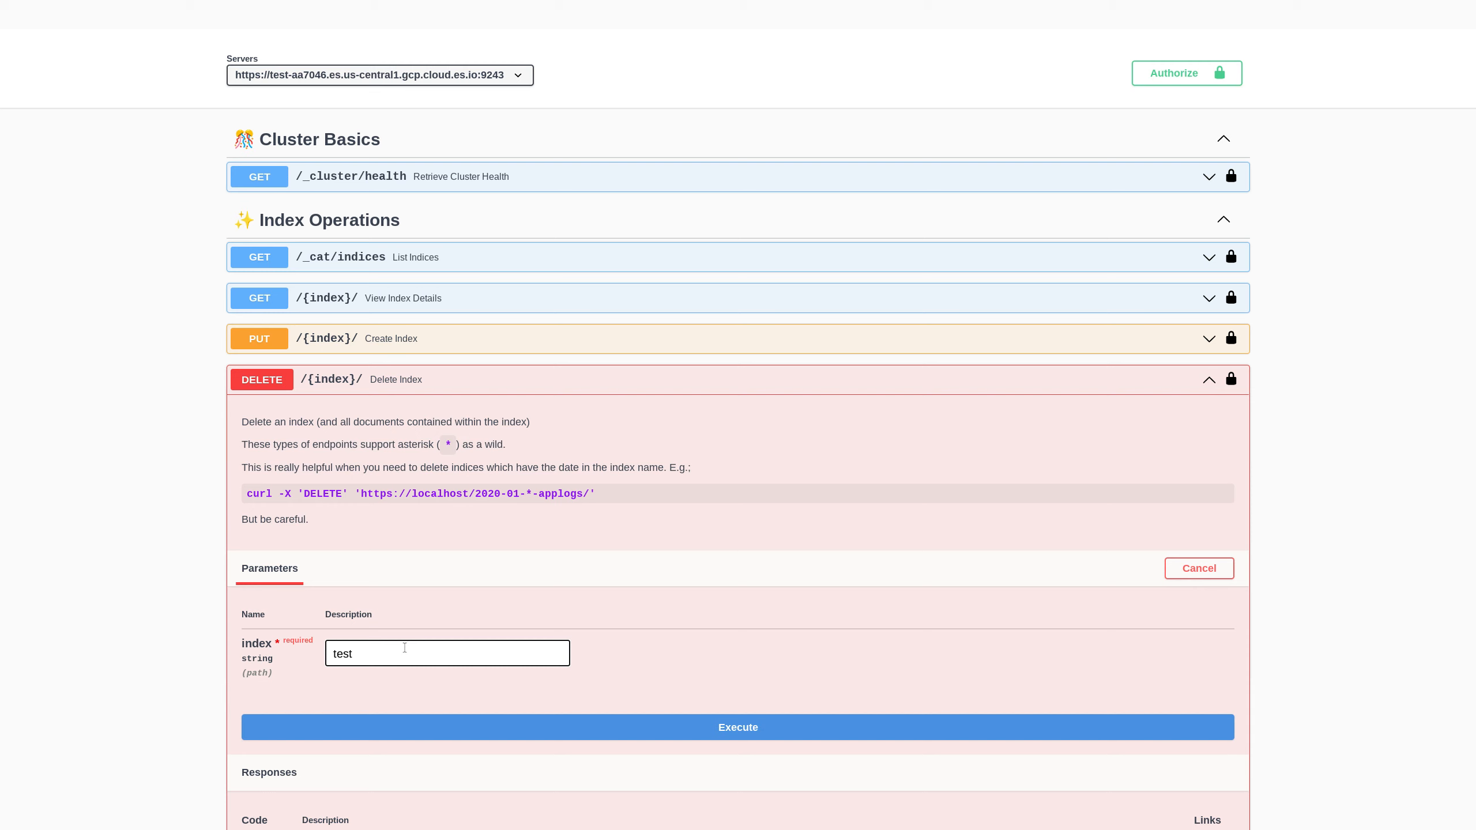
{"action": "type", "text": "*"}
{"action": "key", "text": "Left"}
{"action": "key", "text": "BackSpace"}
{"action": "left_click", "coordinate": [737, 723]}
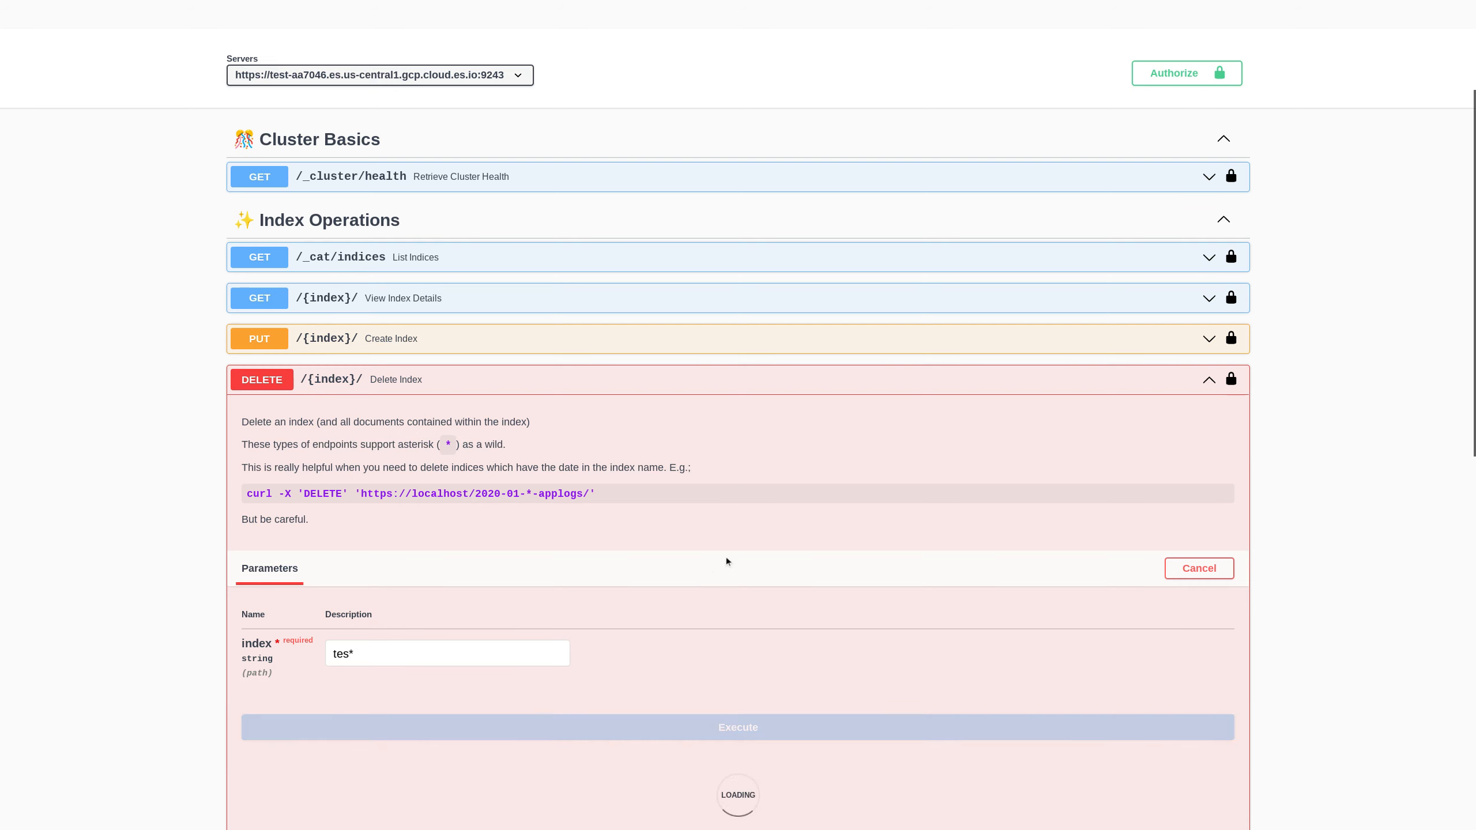
{"action": "scroll", "coordinate": [703, 555], "scroll_direction": "down", "scroll_amount": 2}
{"action": "scroll", "coordinate": [701, 549], "scroll_direction": "down", "scroll_amount": 4}
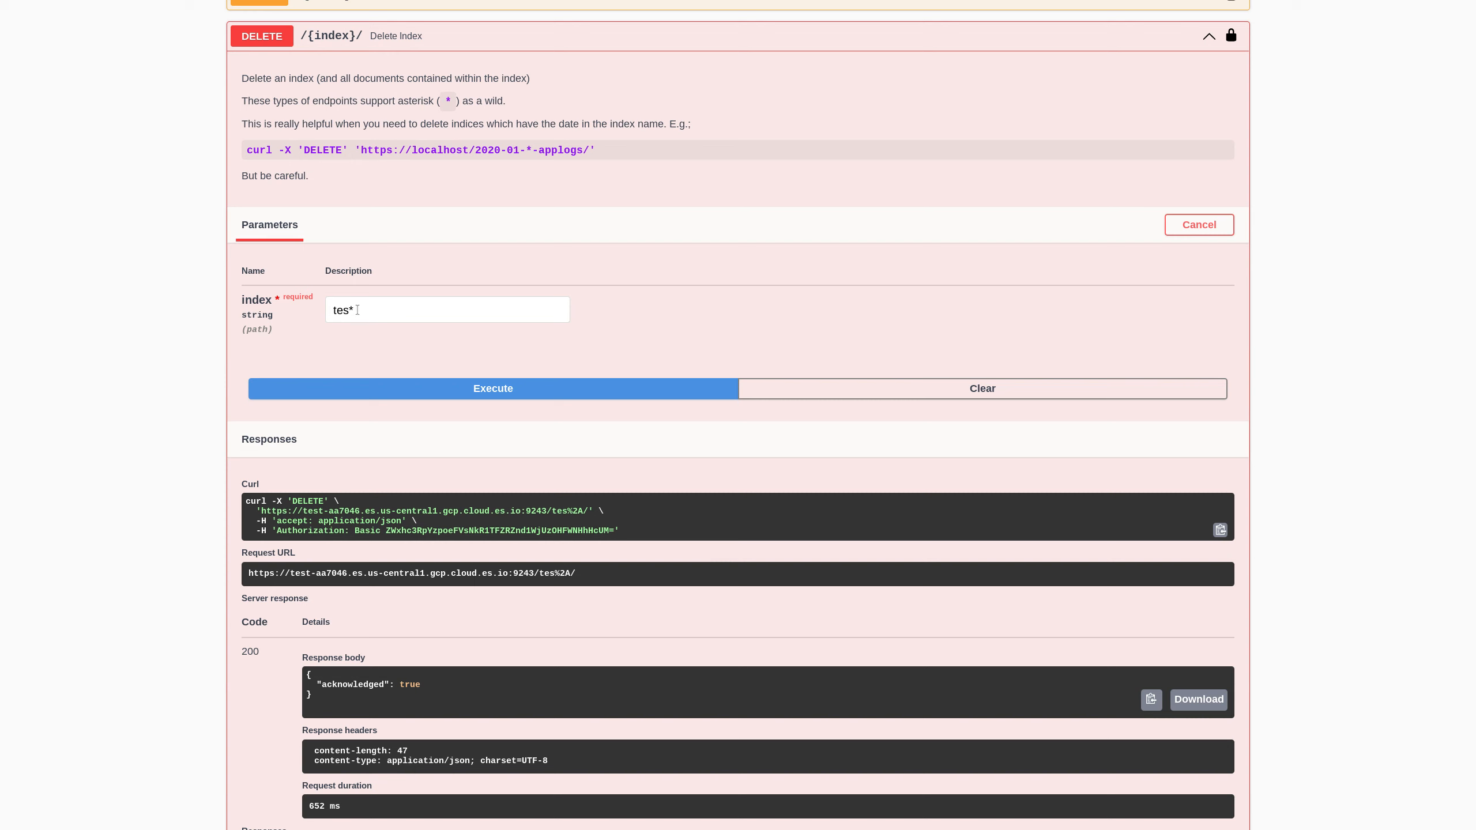
- Delete the country index, then collapse the Delete Index operation
{"action": "left_click_drag", "start_coordinate": [356, 309], "coordinate": [306, 315]}
{"action": "type", "text": "country"}
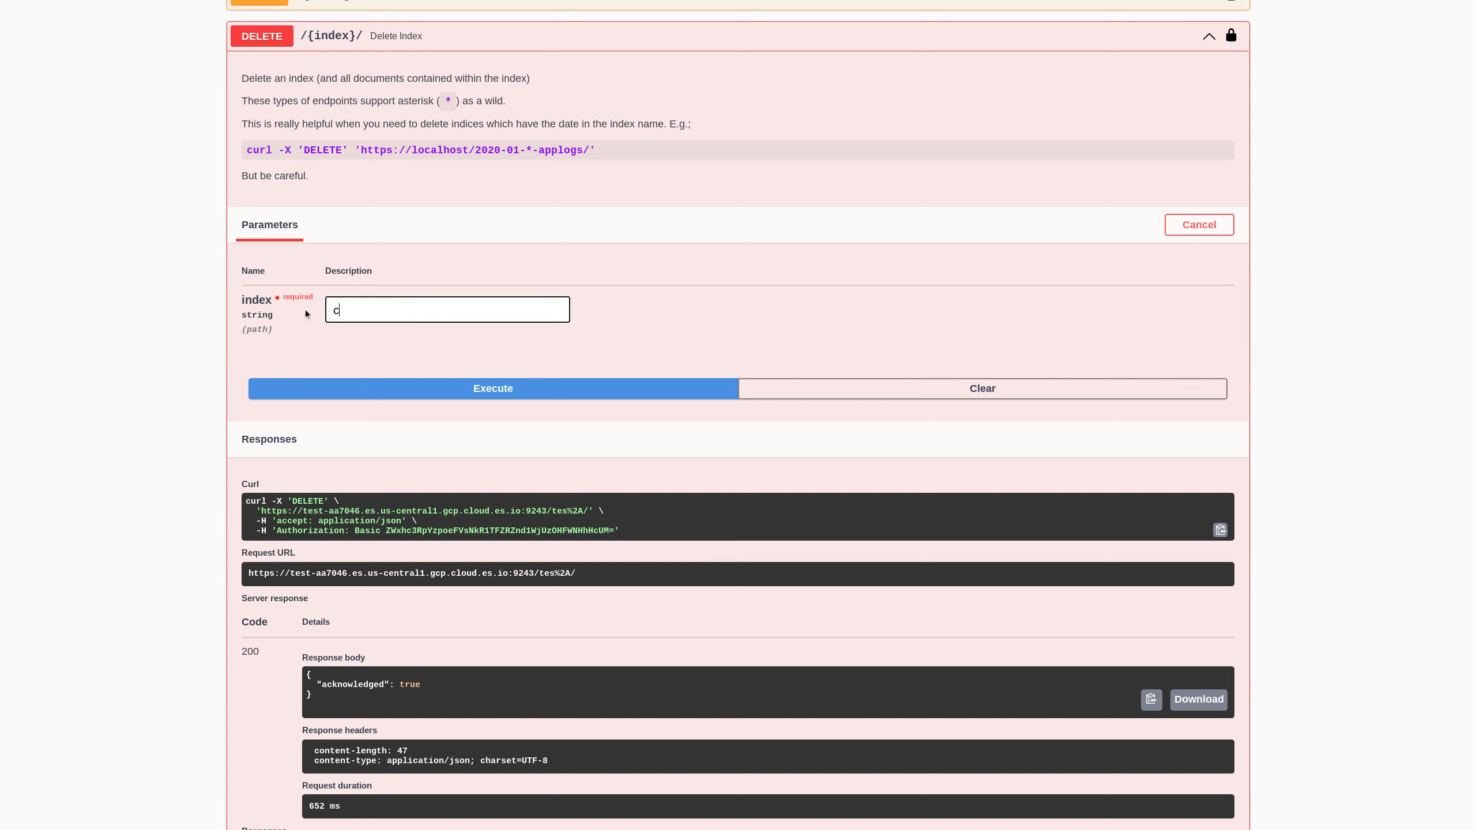
{"action": "left_click", "coordinate": [485, 387]}
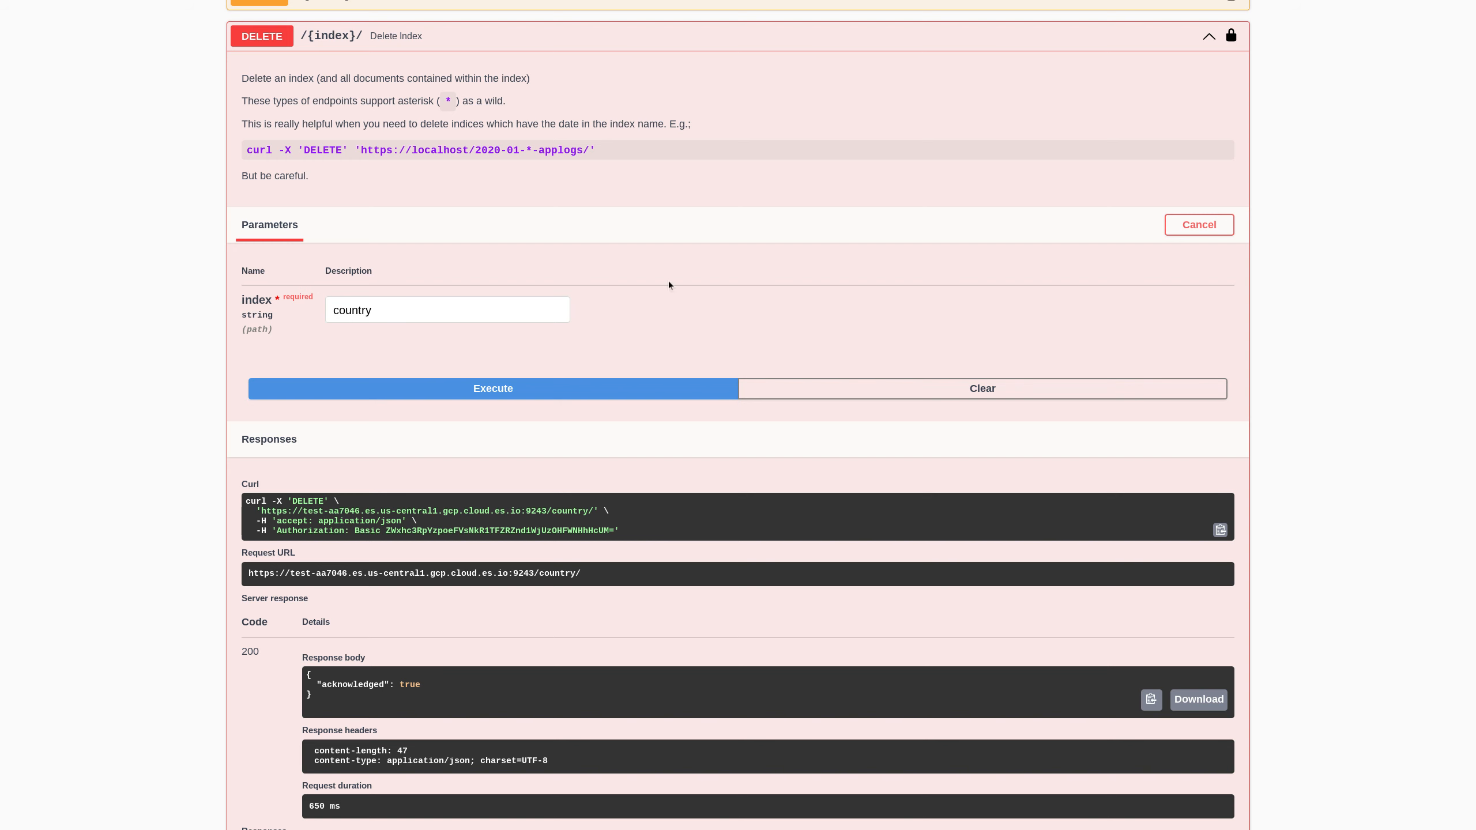
{"action": "left_click", "coordinate": [442, 47]}
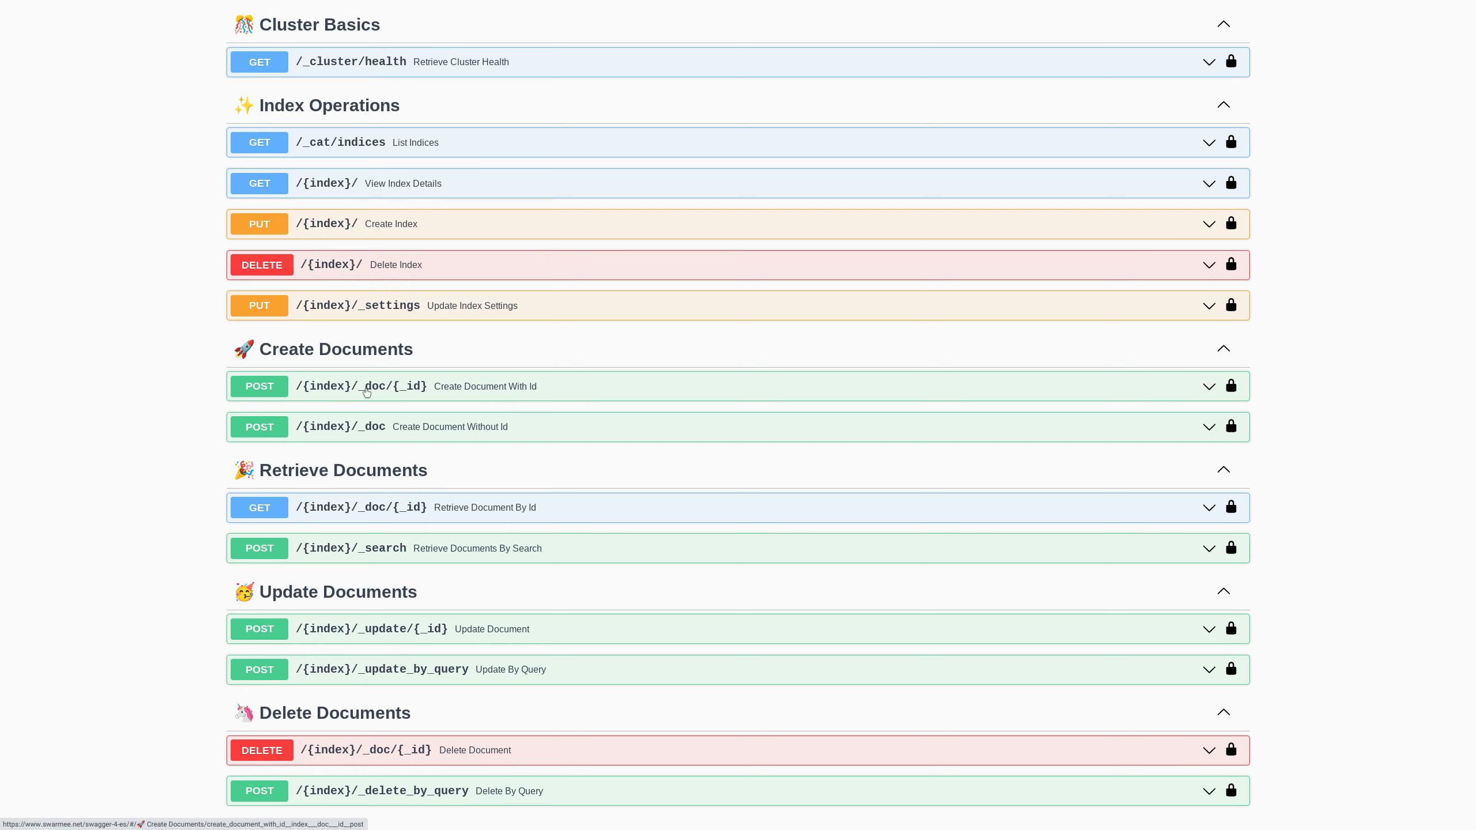
- Prepare POST /{index}/_doc/{_id} with index country and document id 1
{"action": "left_click", "coordinate": [366, 393]}
{"action": "left_click", "coordinate": [1194, 546]}
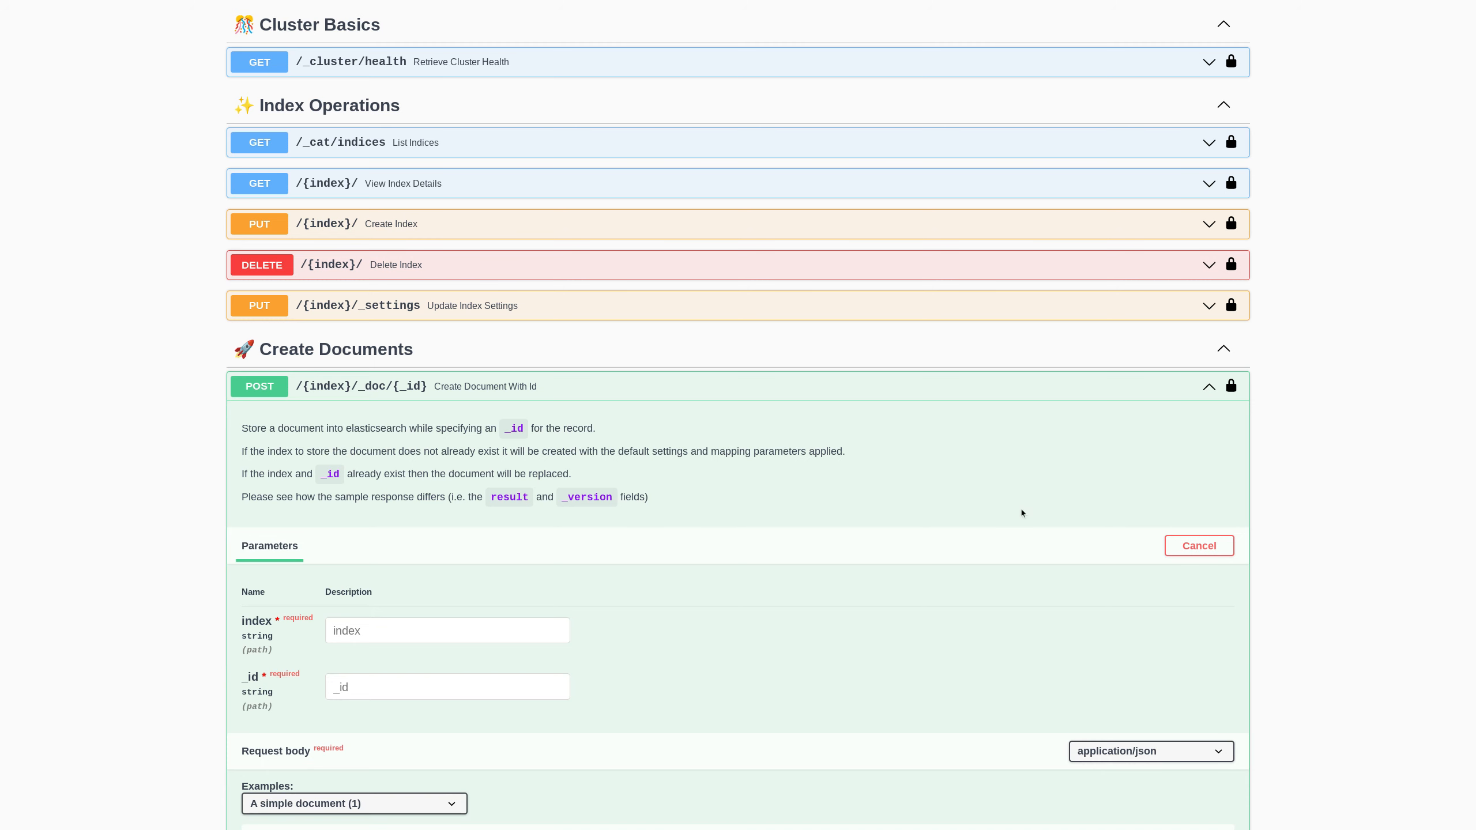
{"action": "scroll", "coordinate": [777, 639], "scroll_direction": "down", "scroll_amount": 3}
{"action": "left_click", "coordinate": [378, 494]}
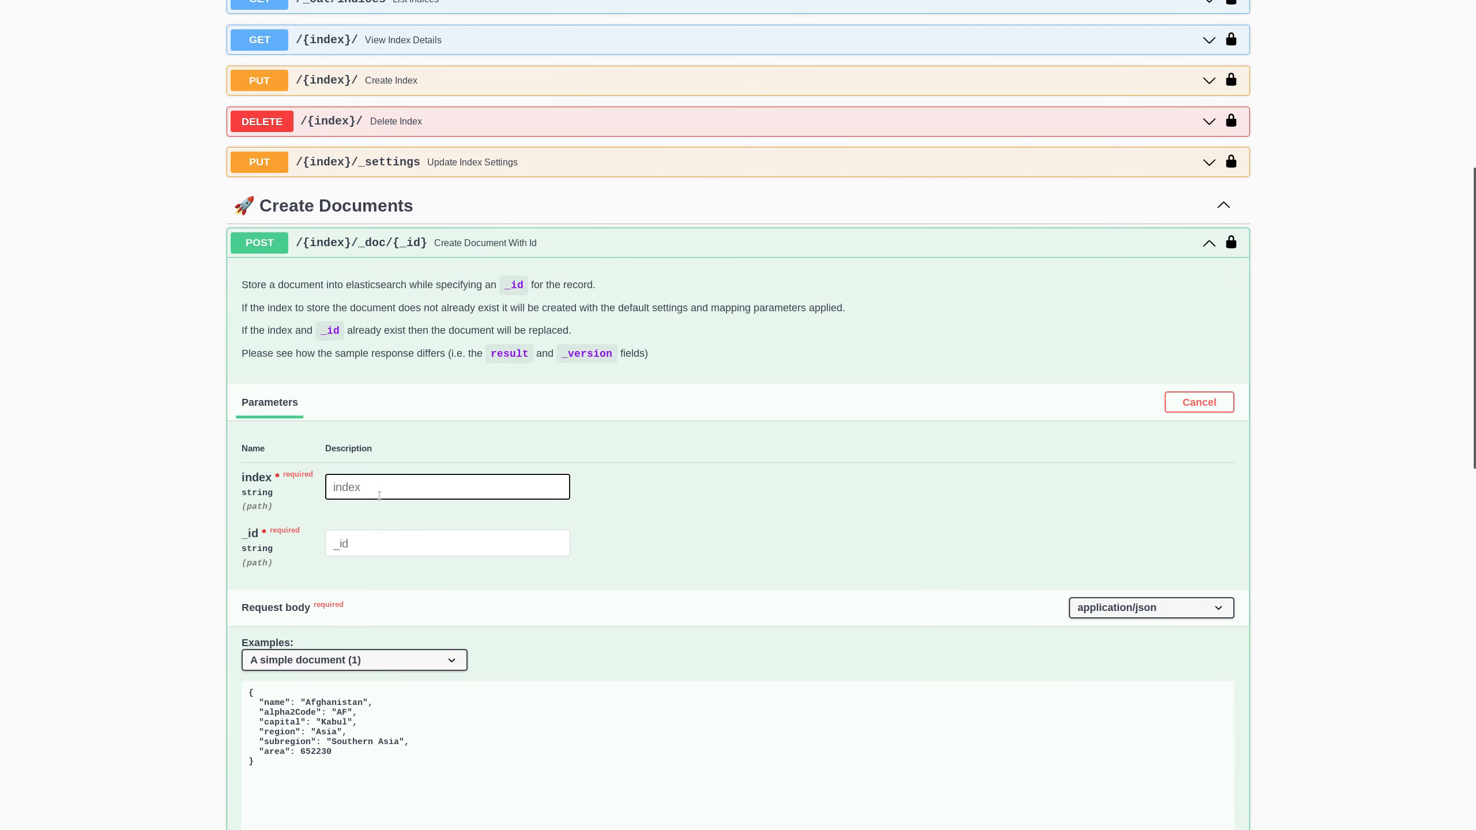
{"action": "type", "text": "country"}
{"action": "left_click", "coordinate": [516, 542]}
{"action": "type", "text": "1"}
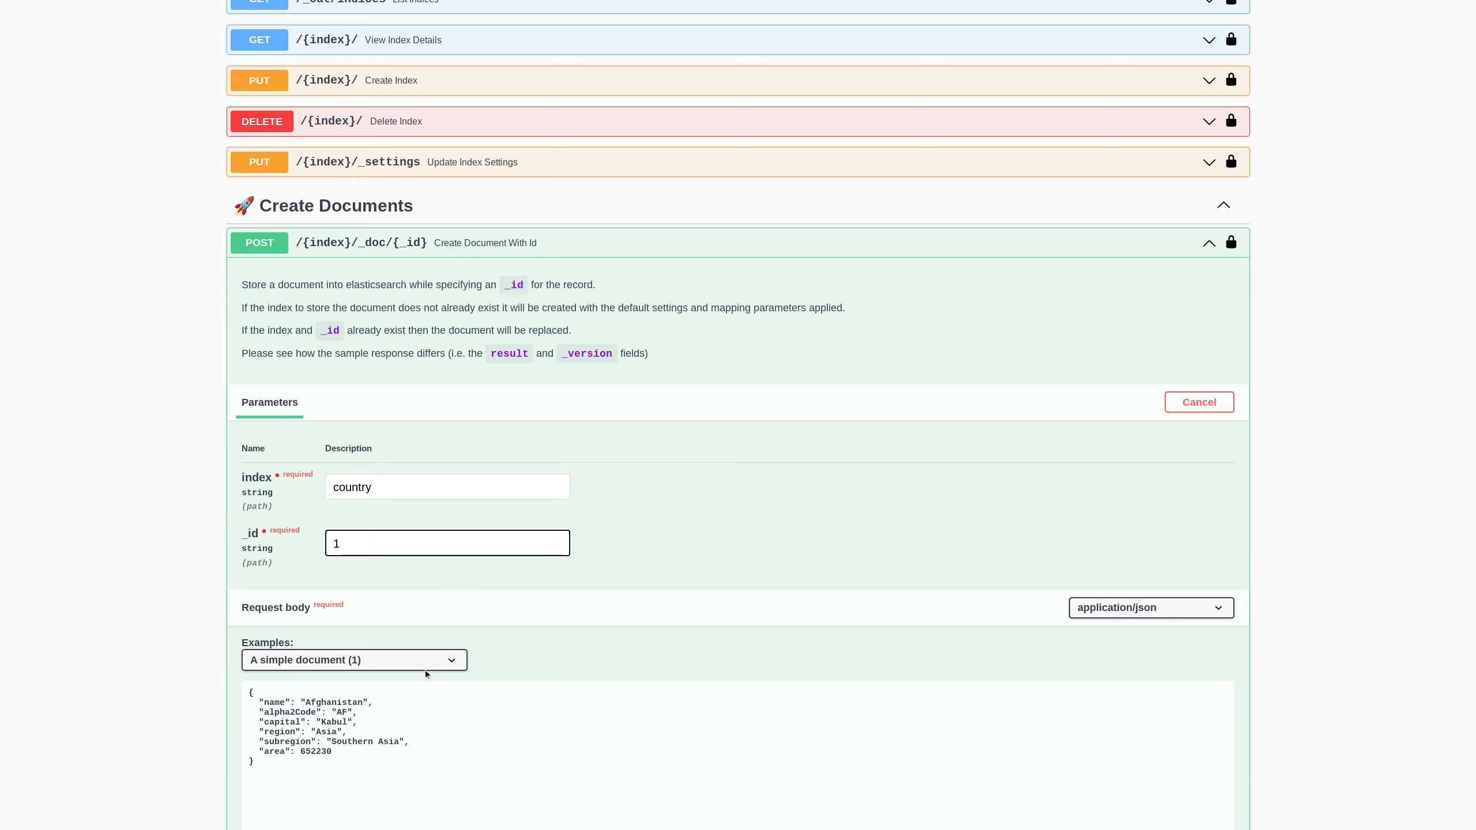
- Send the Afghanistan sample document, getting 201 created with version 1
{"action": "scroll", "coordinate": [463, 544], "scroll_direction": "down", "scroll_amount": 5}
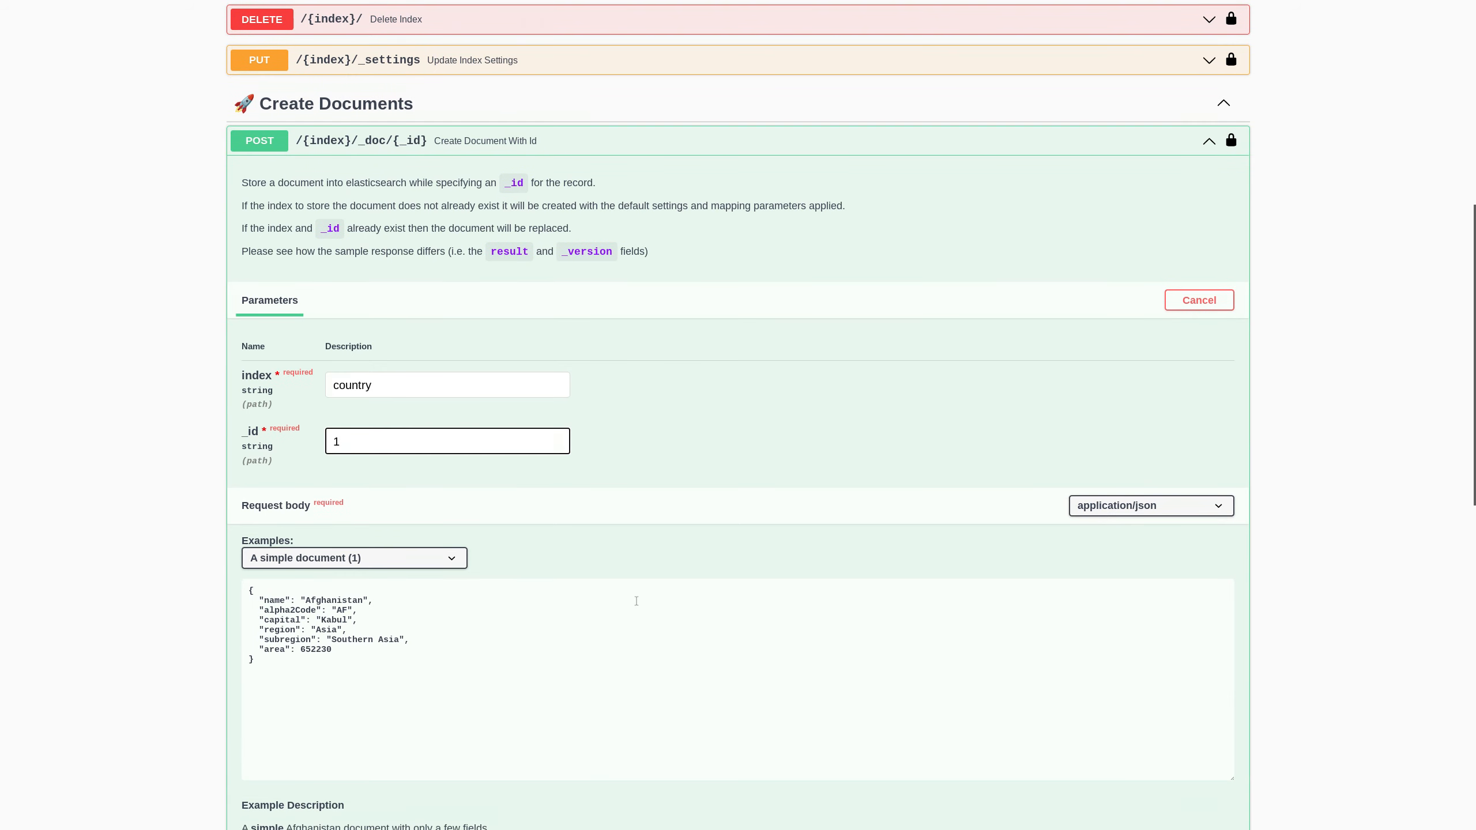
{"action": "scroll", "coordinate": [551, 544], "scroll_direction": "down", "scroll_amount": 4}
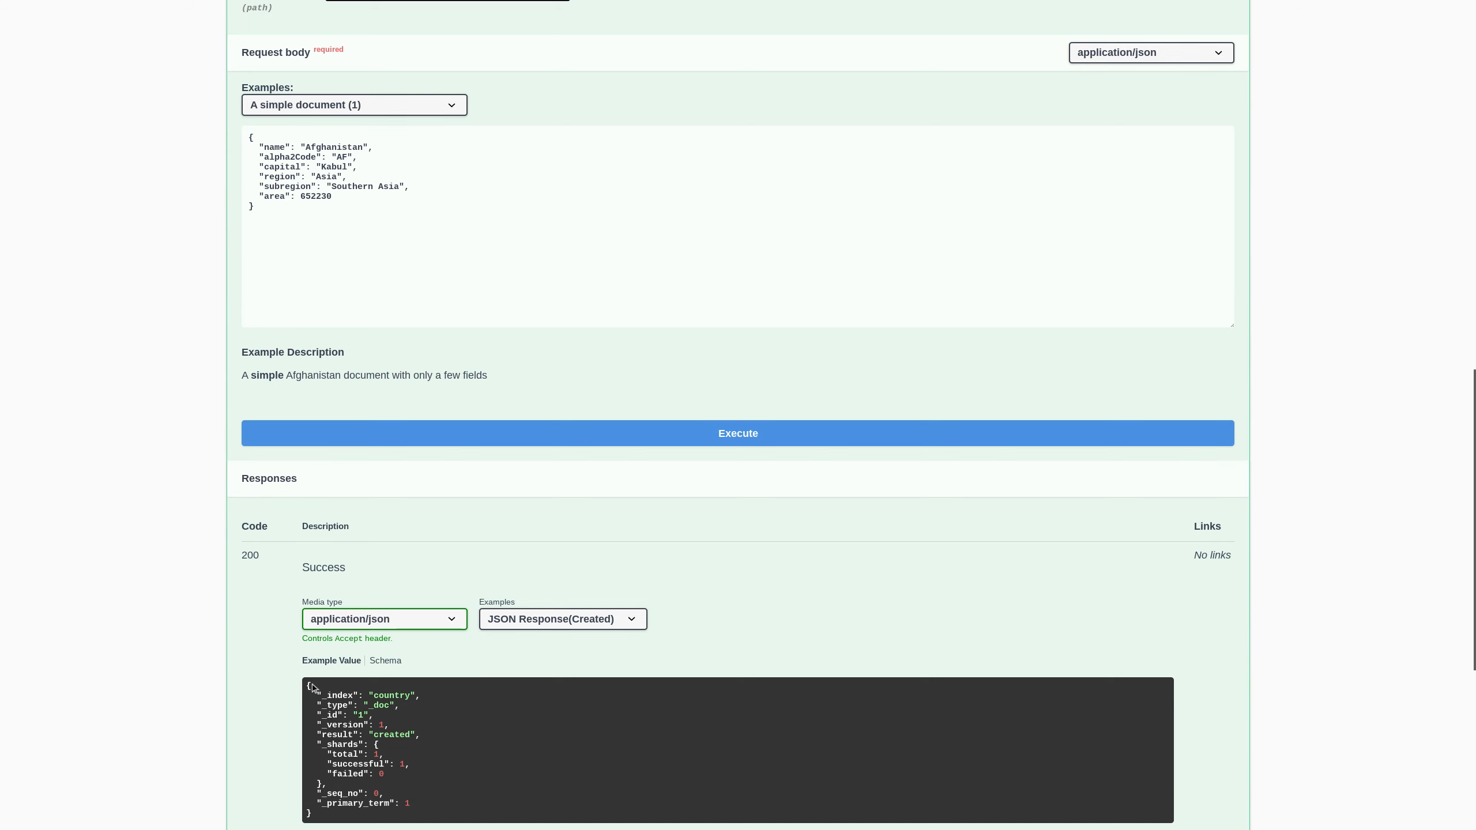
{"action": "left_click_drag", "start_coordinate": [316, 736], "coordinate": [450, 738]}
{"action": "left_click", "coordinate": [318, 727]}
{"action": "left_click_drag", "start_coordinate": [319, 727], "coordinate": [389, 727]}
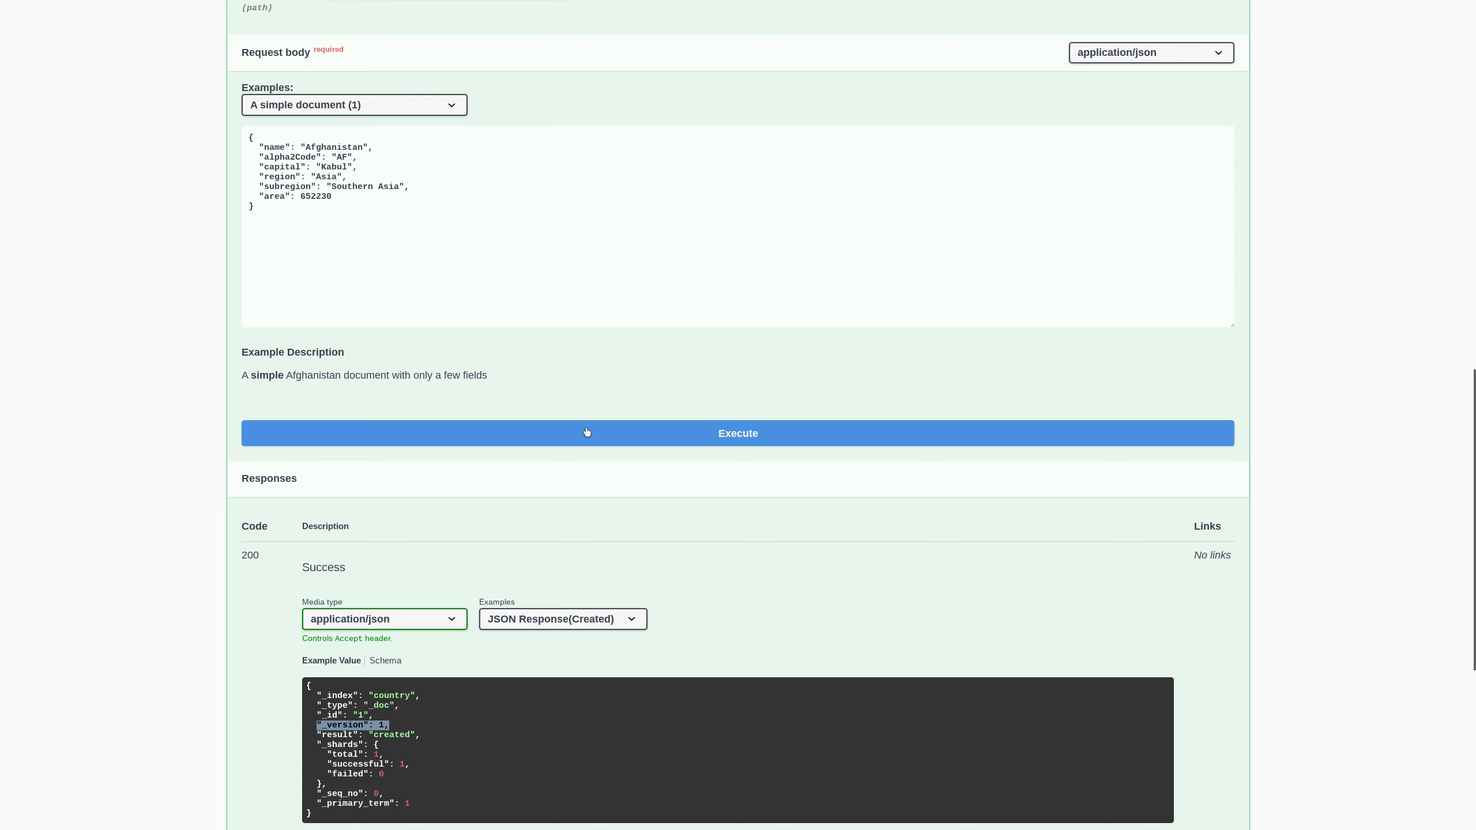
{"action": "left_click", "coordinate": [612, 440]}
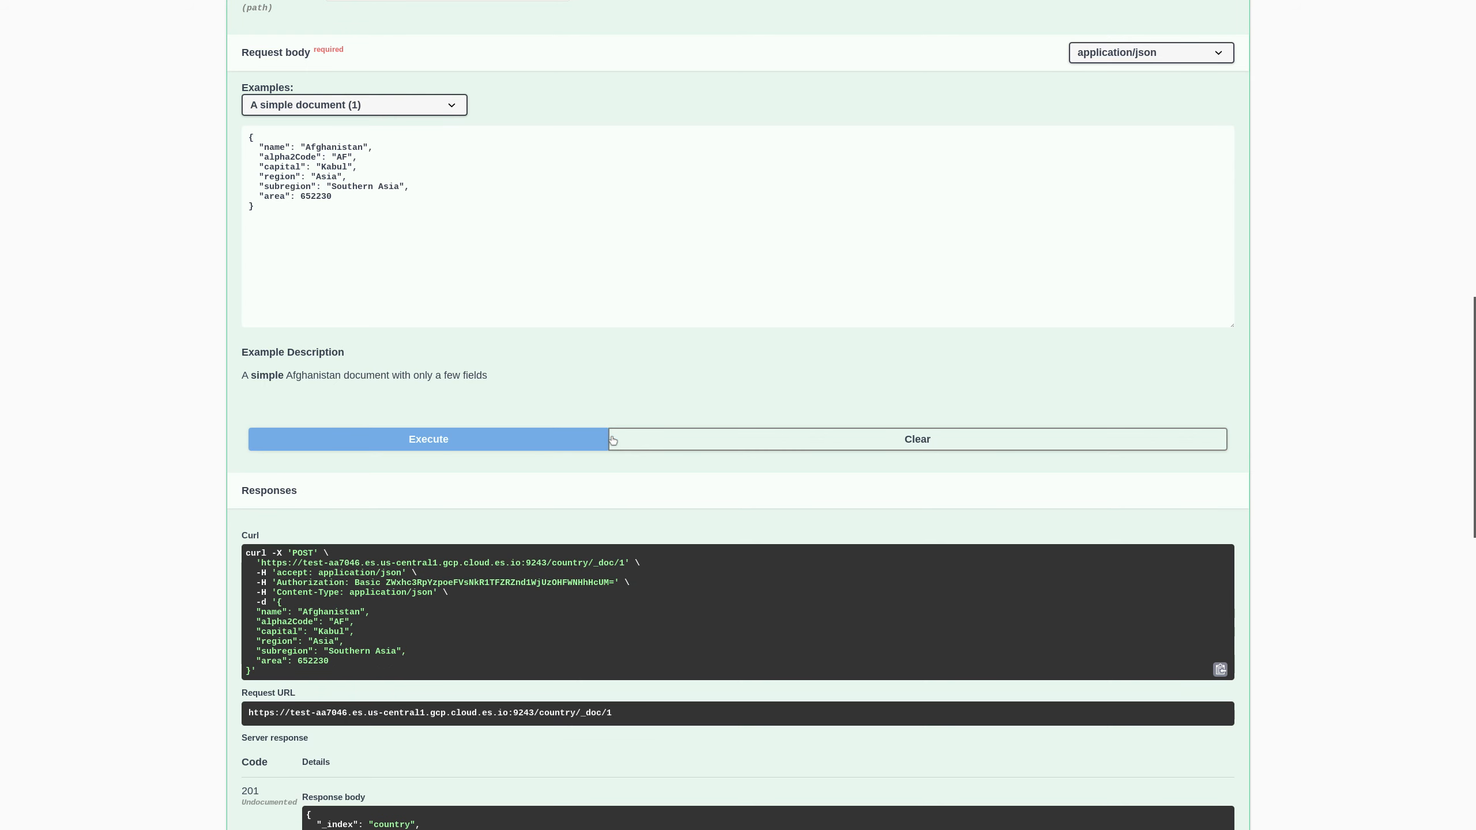
{"action": "scroll", "coordinate": [534, 567], "scroll_direction": "down", "scroll_amount": 1}
{"action": "scroll", "coordinate": [327, 750], "scroll_direction": "down", "scroll_amount": 1}
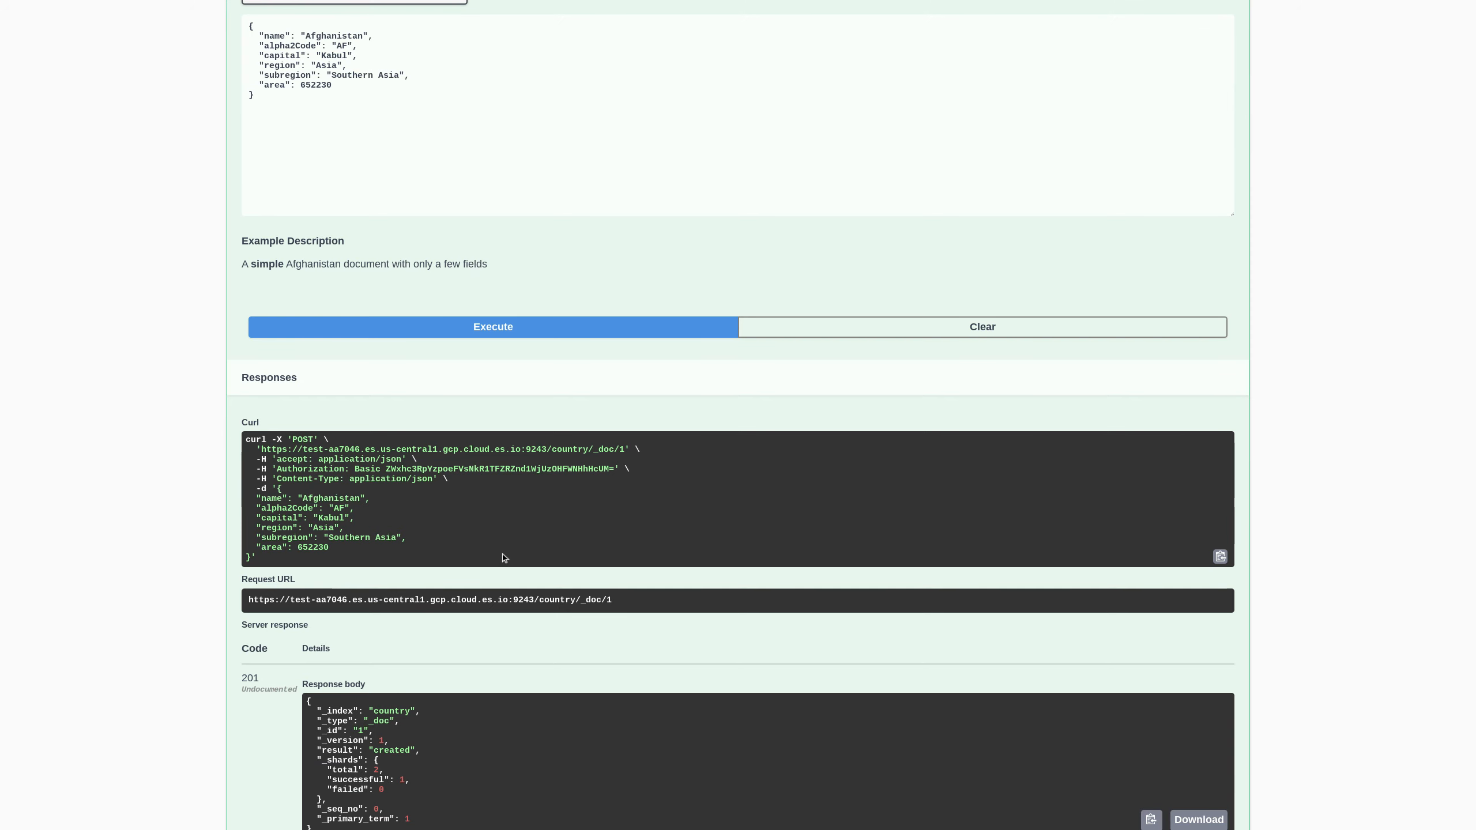
{"action": "scroll", "coordinate": [451, 384], "scroll_direction": "up", "scroll_amount": 3}
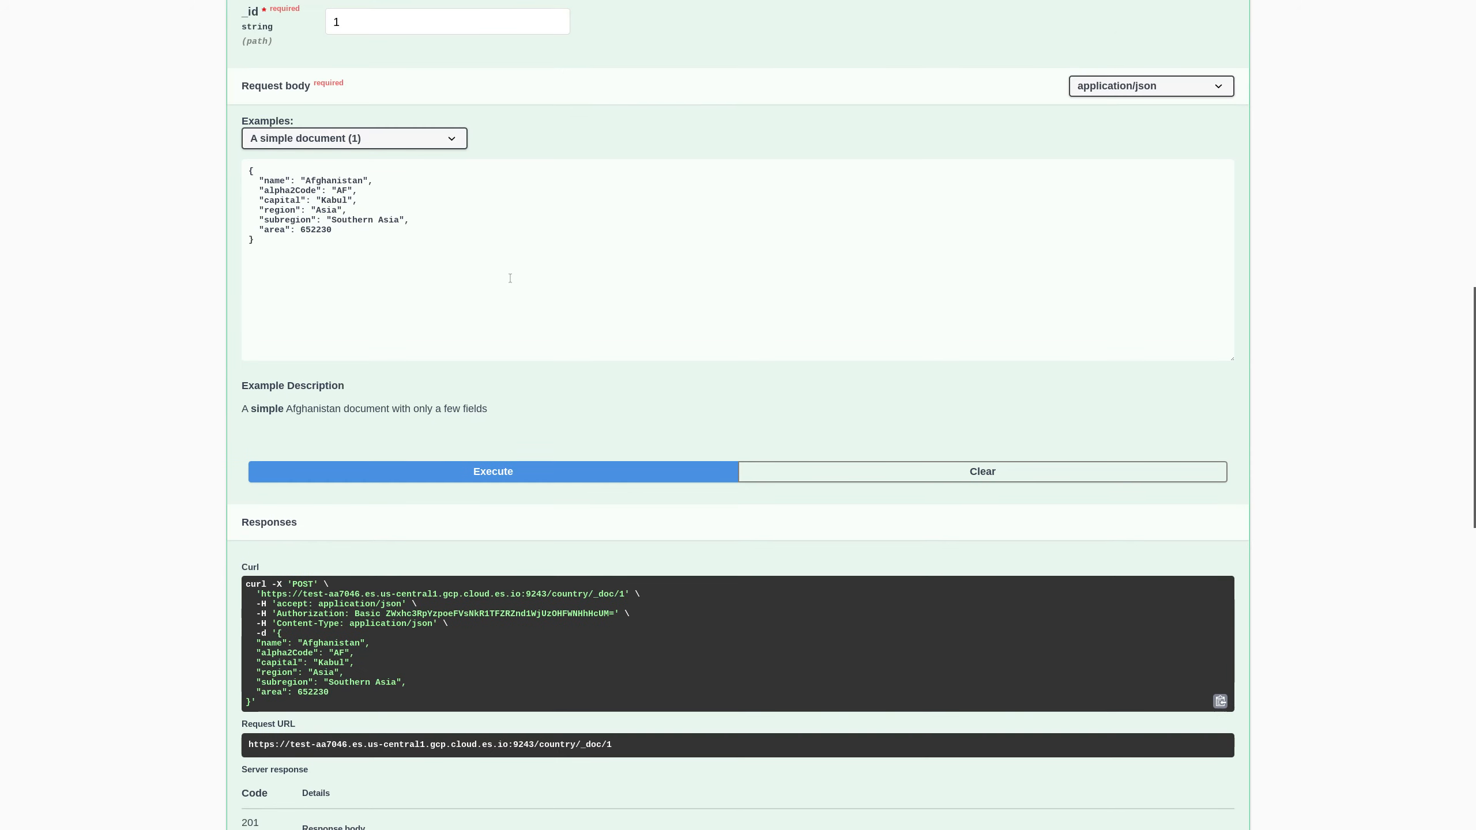
{"action": "scroll", "coordinate": [510, 278], "scroll_direction": "up", "scroll_amount": 2}
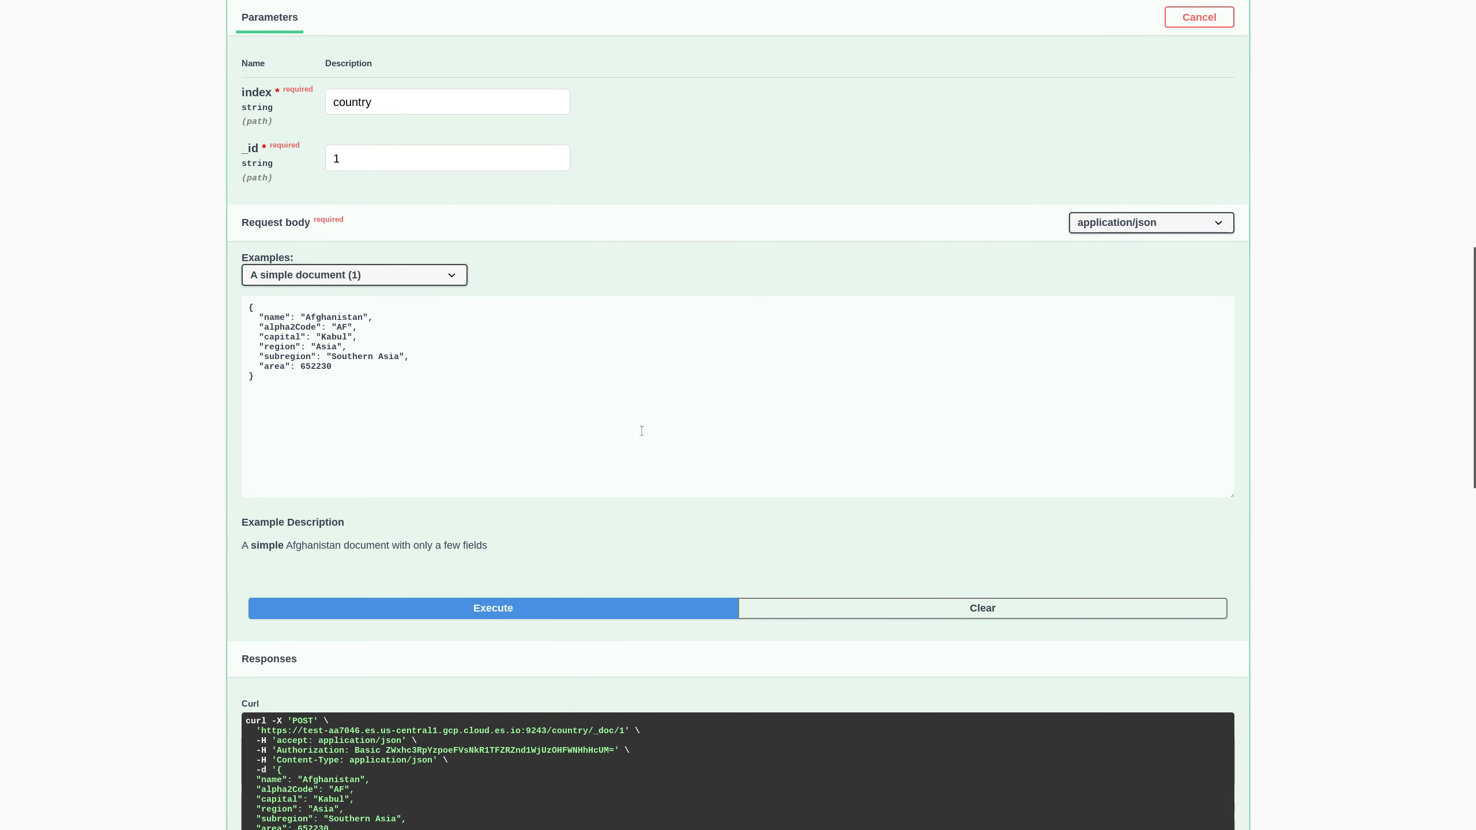
- Change the capital to 'Kabula' and resend document 1, yielding 'updated' version 2, then collapse
{"action": "left_click", "coordinate": [348, 333]}
{"action": "type", "text": "a"}
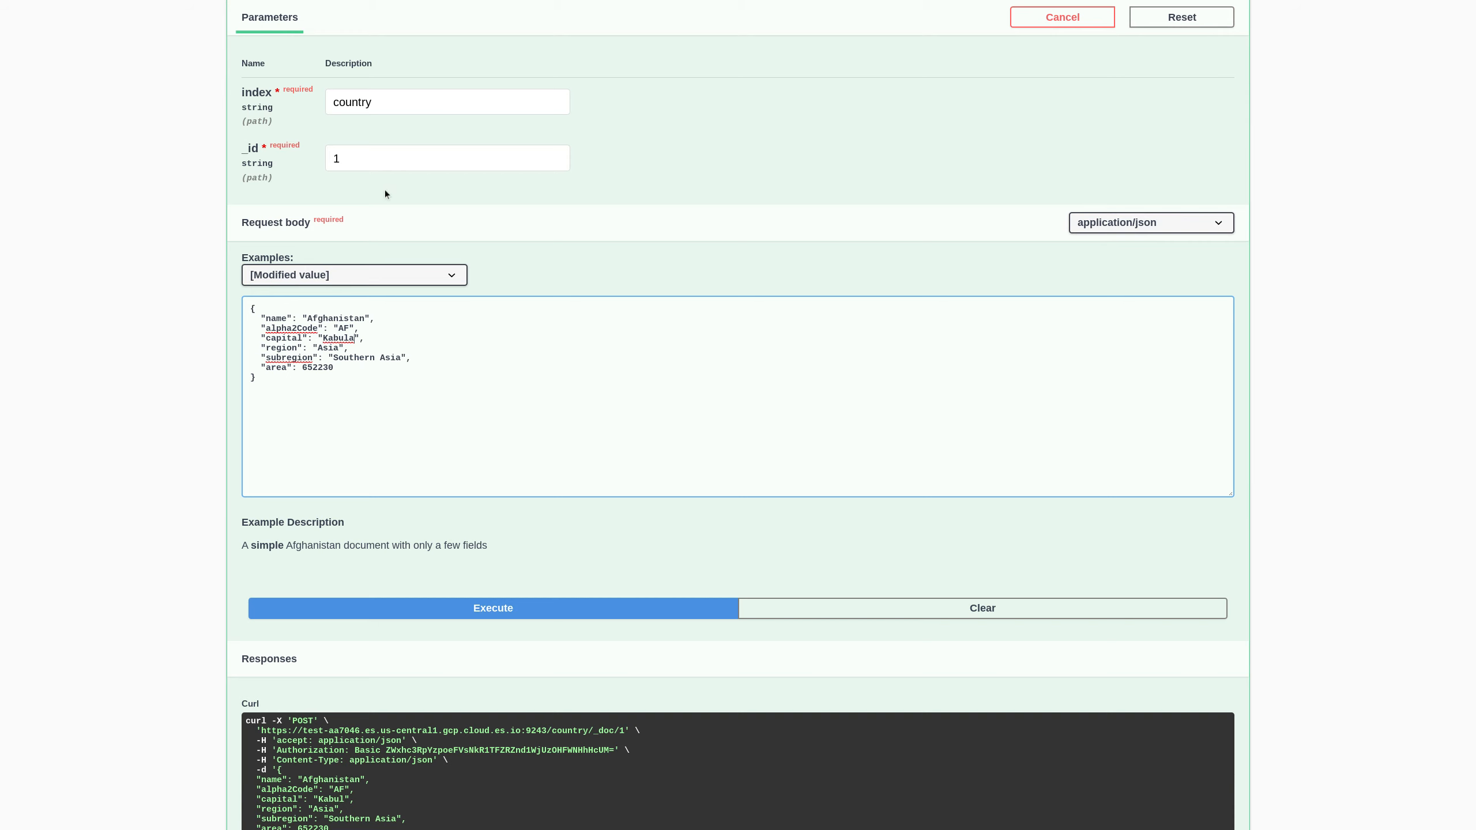
{"action": "left_click", "coordinate": [503, 609]}
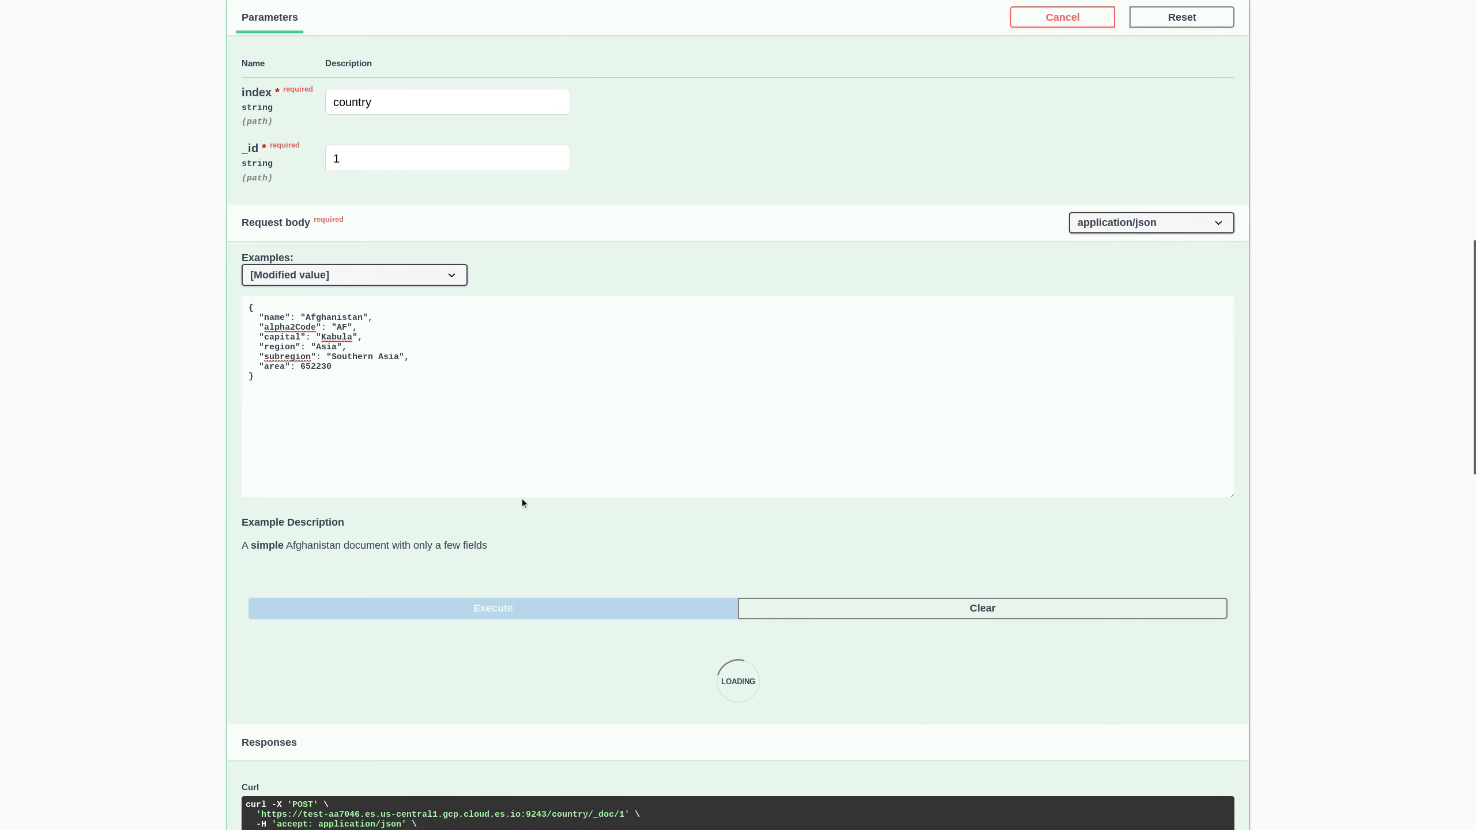
{"action": "scroll", "coordinate": [519, 499], "scroll_direction": "down", "scroll_amount": 3}
{"action": "scroll", "coordinate": [512, 503], "scroll_direction": "down", "scroll_amount": 4}
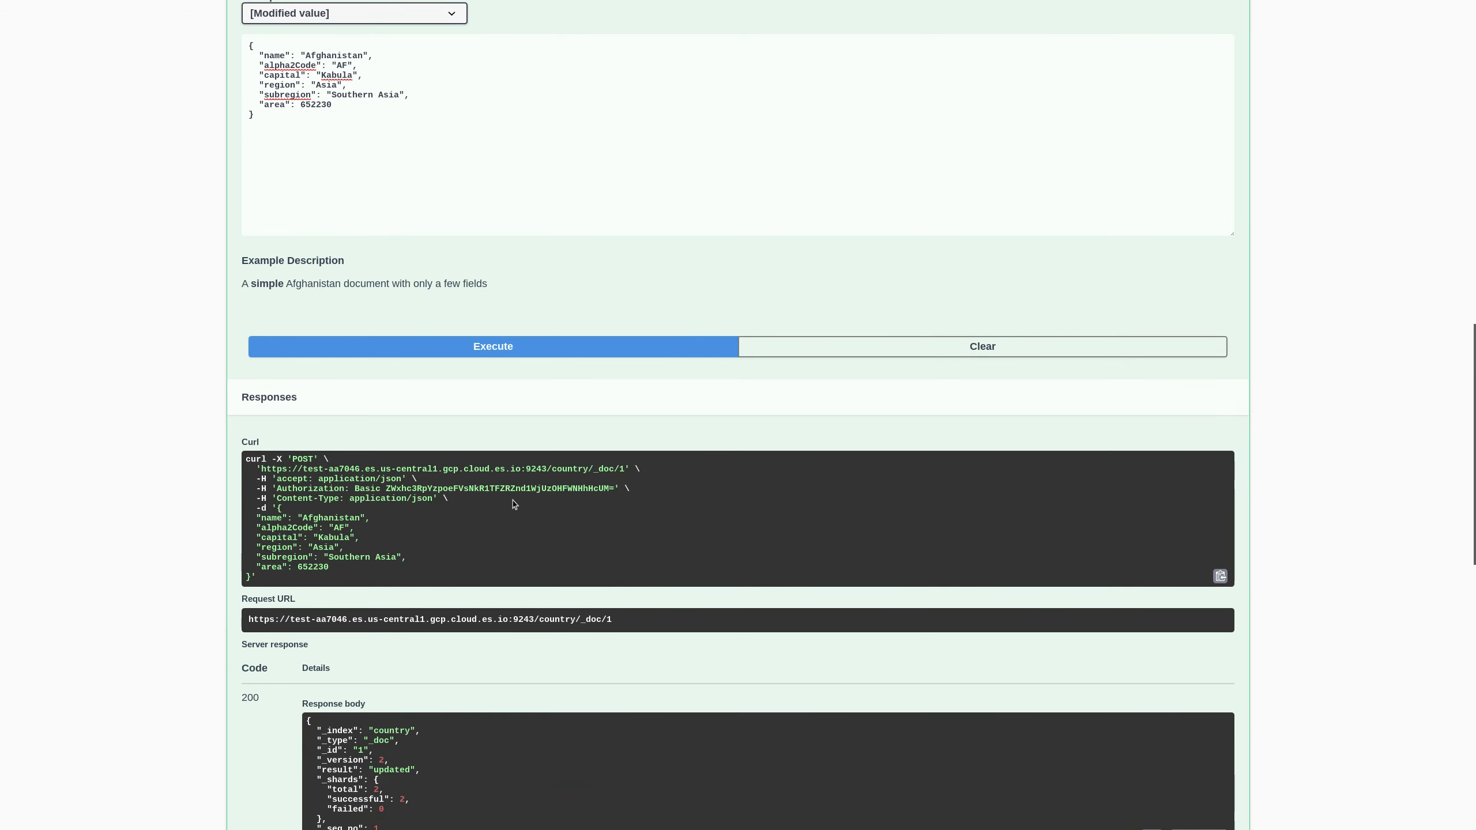
{"action": "left_click_drag", "start_coordinate": [312, 651], "coordinate": [468, 668]}
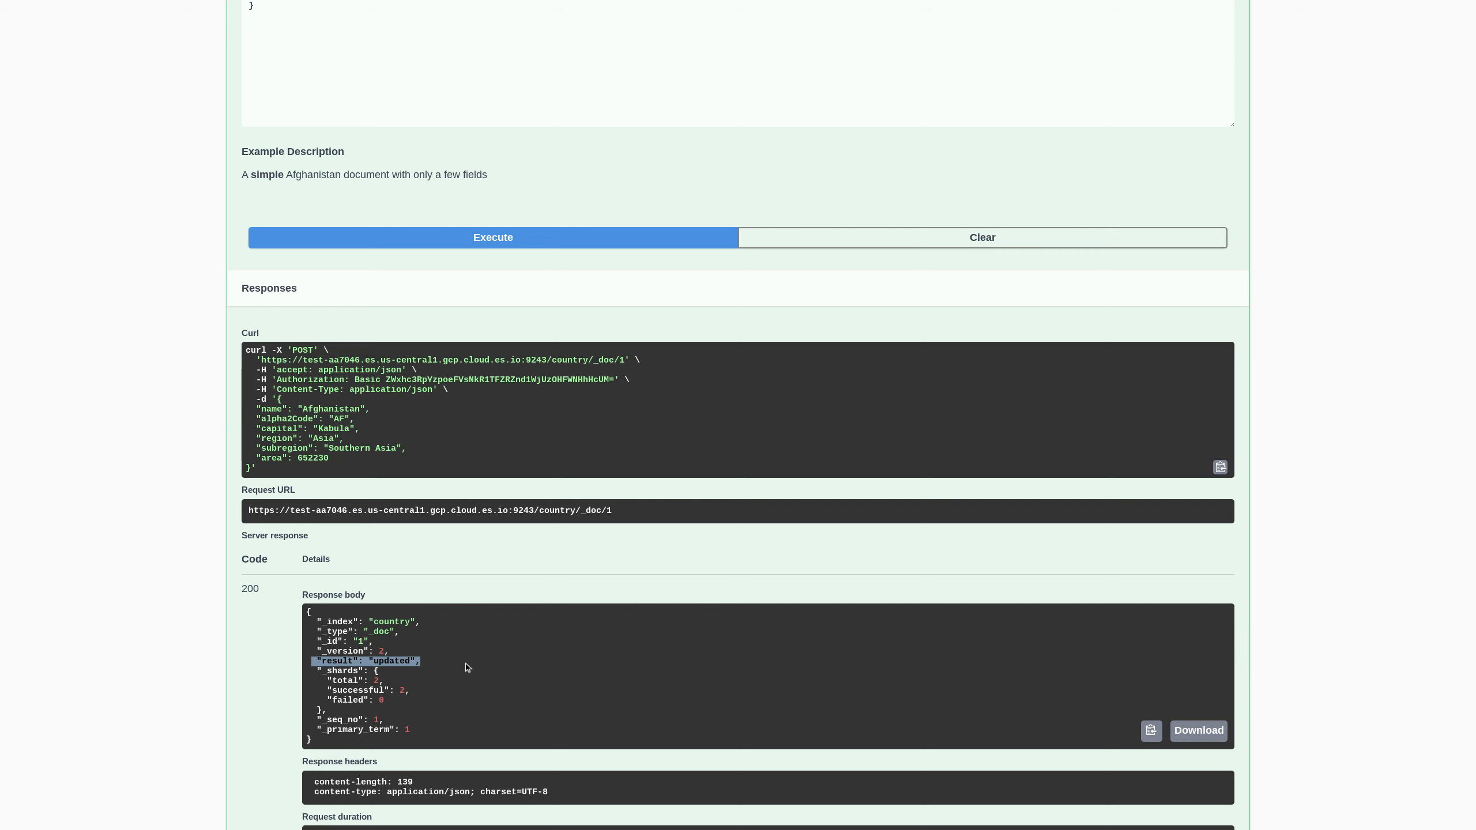
{"action": "scroll", "coordinate": [520, 386], "scroll_direction": "up", "scroll_amount": 2}
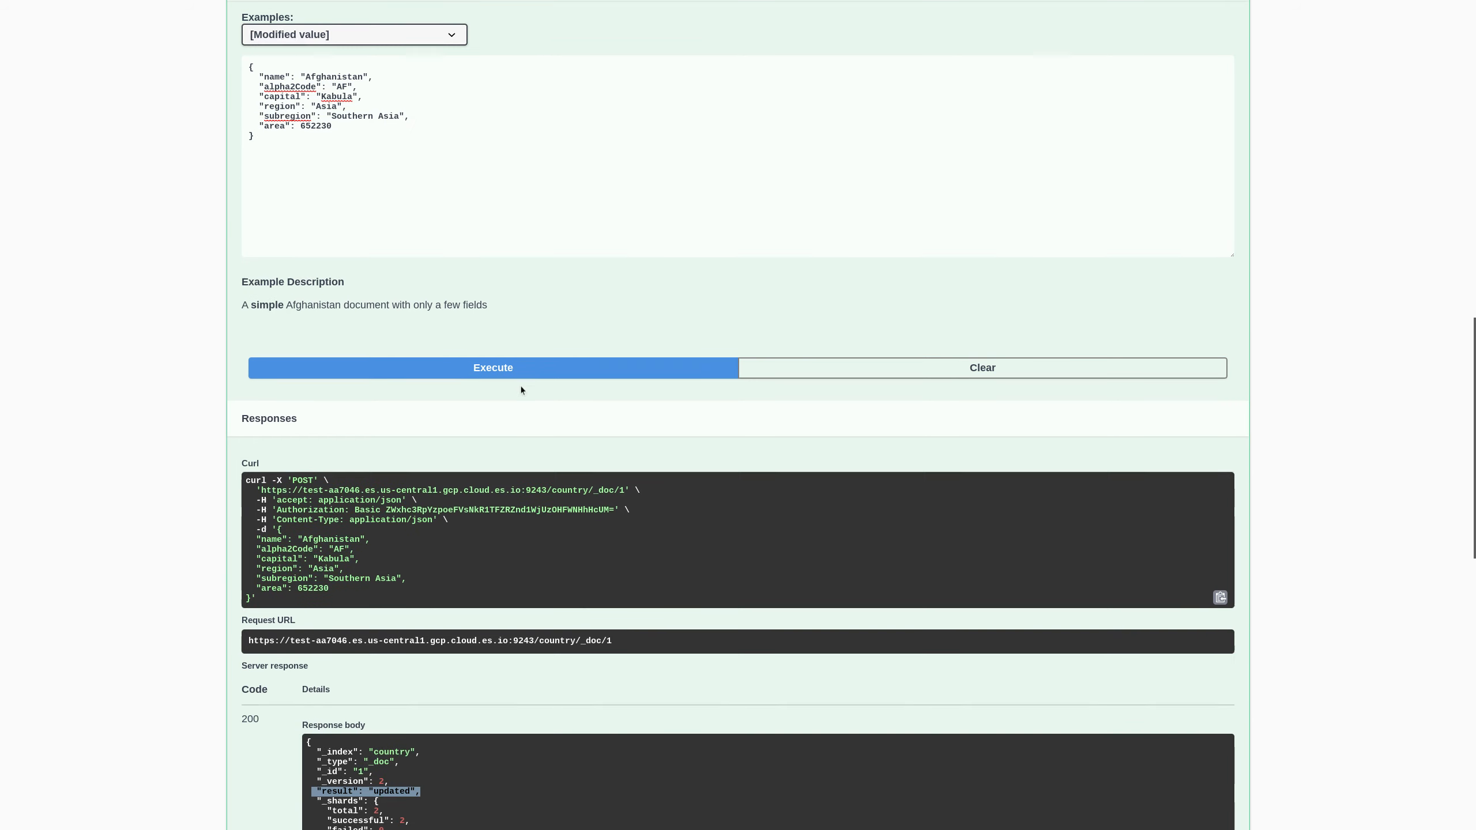
{"action": "scroll", "coordinate": [523, 377], "scroll_direction": "up", "scroll_amount": 8}
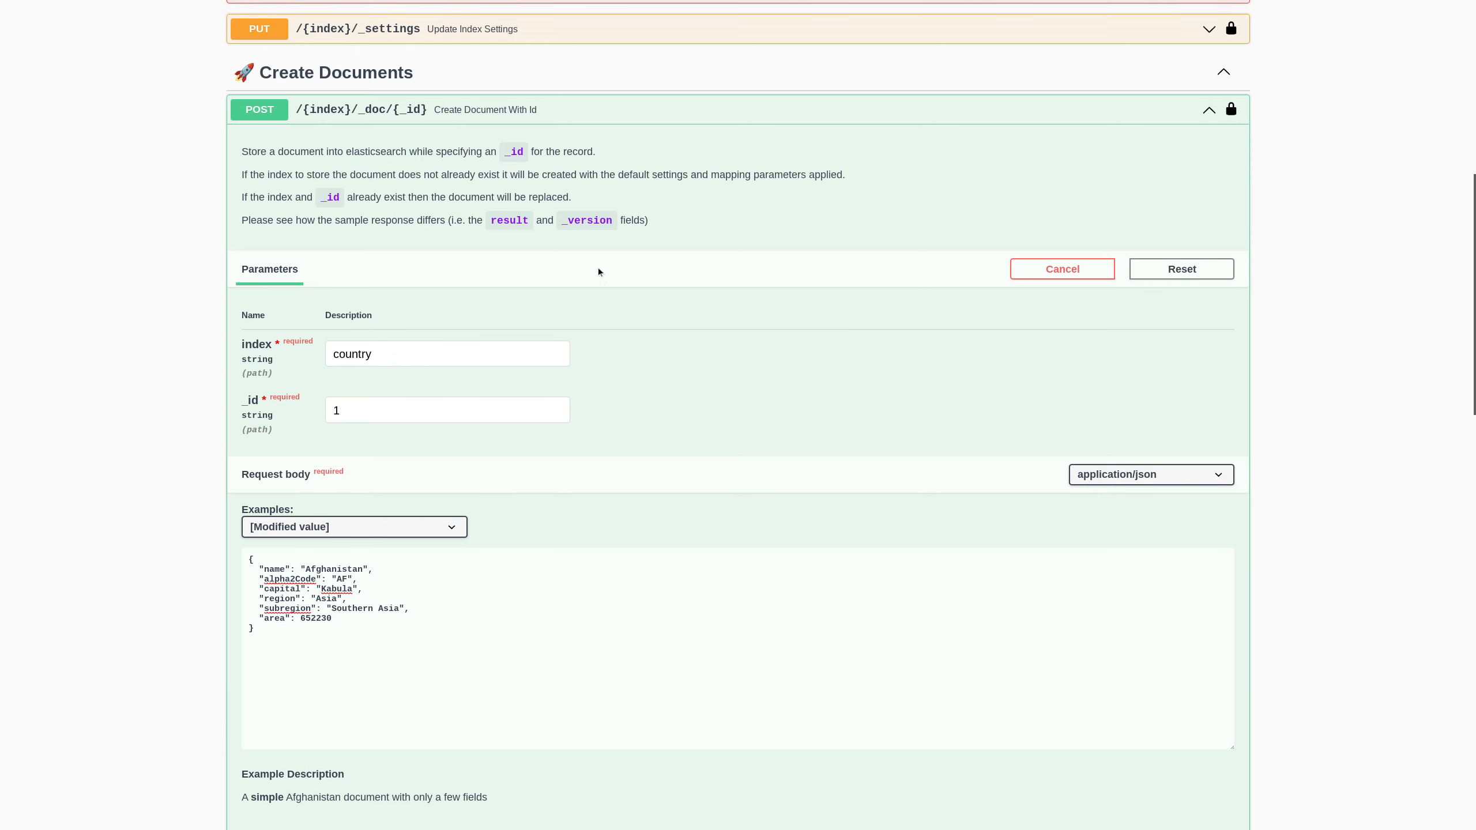
{"action": "scroll", "coordinate": [597, 272], "scroll_direction": "up", "scroll_amount": 1}
{"action": "left_click", "coordinate": [375, 150]}
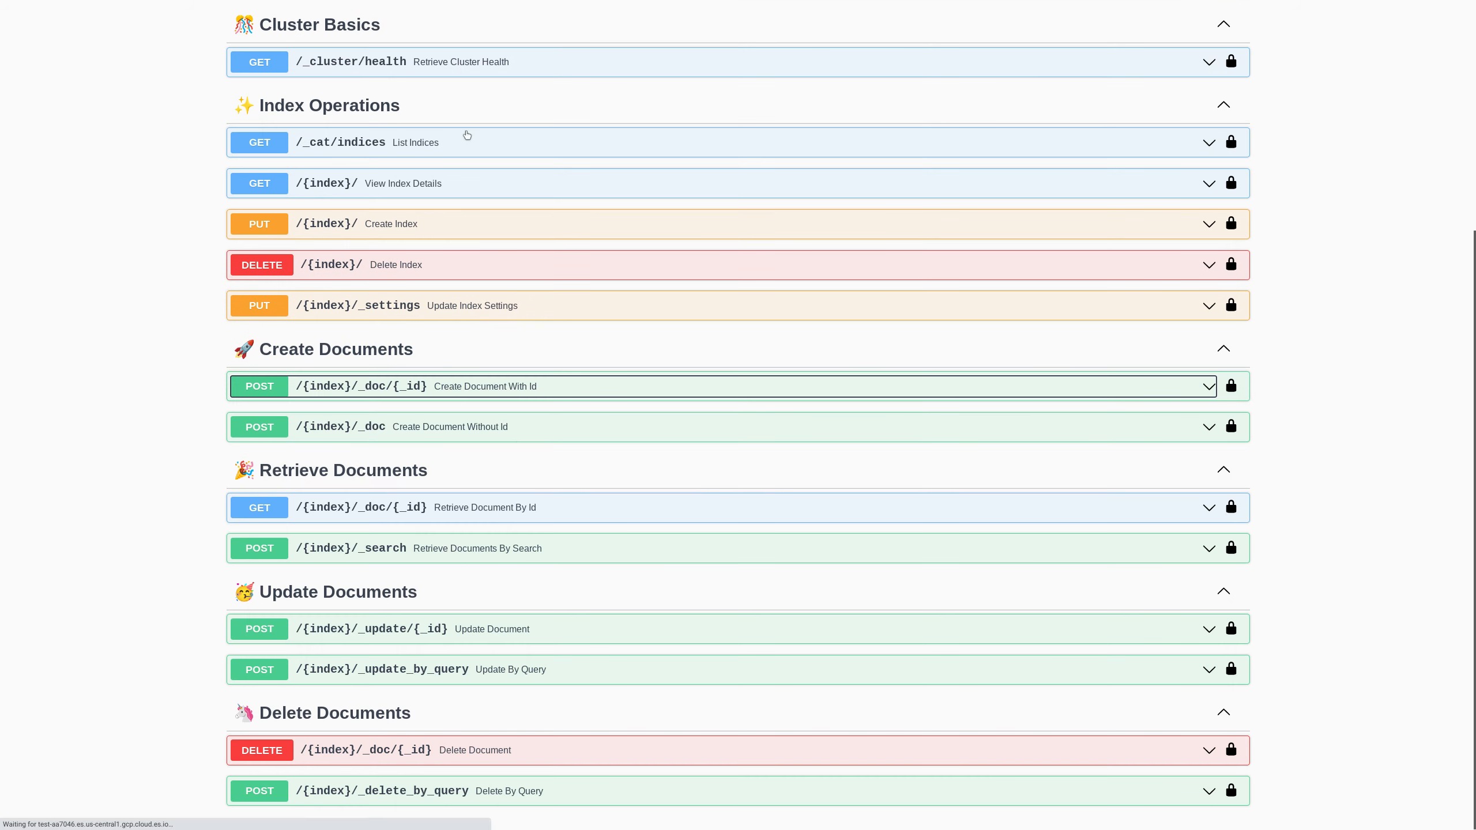
- Post the Åland Islands example document to the country index without an id
{"action": "left_click", "coordinate": [515, 428]}
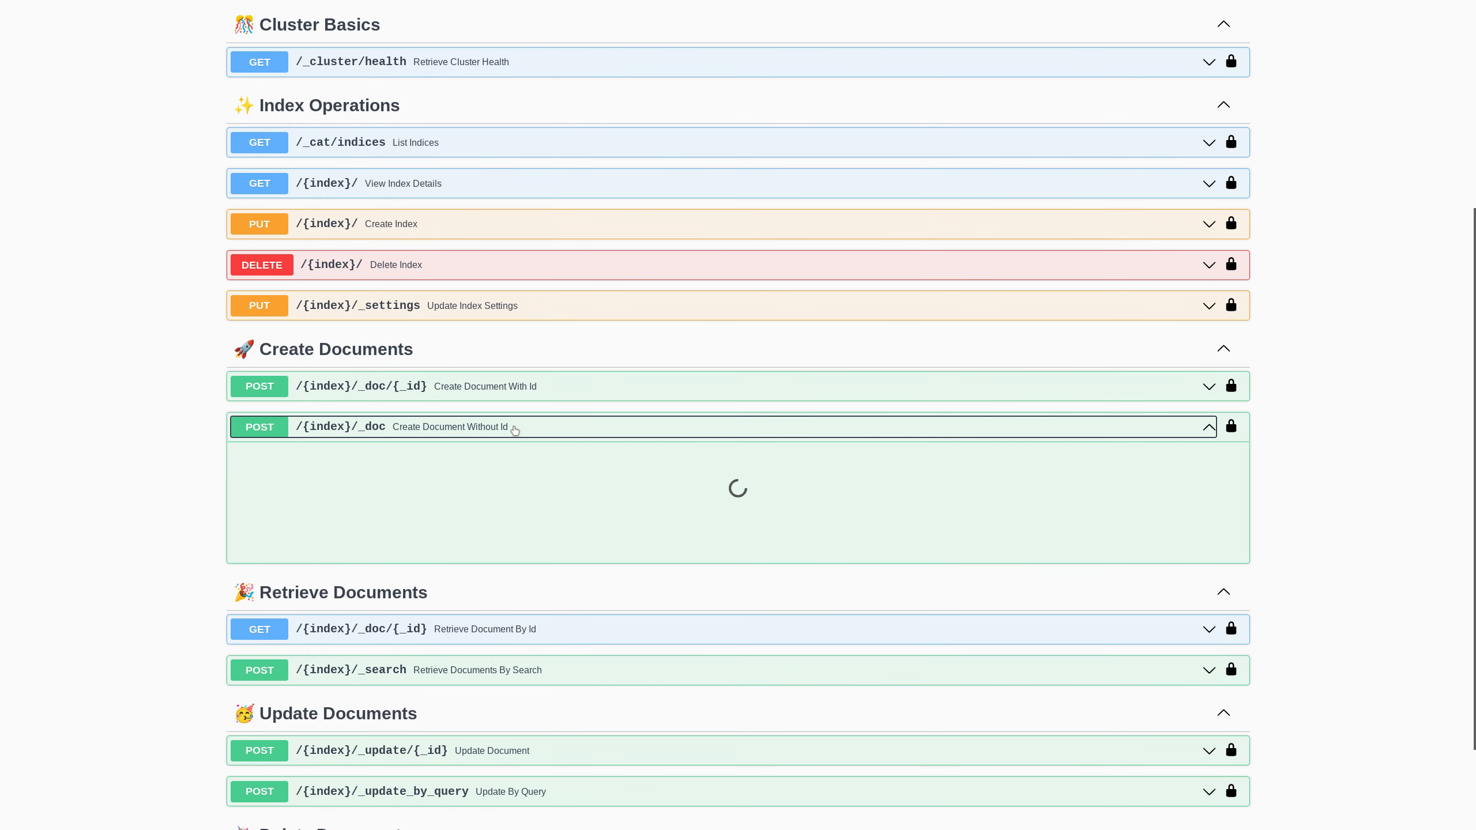
{"action": "left_click", "coordinate": [418, 656]}
{"action": "type", "text": "country"}
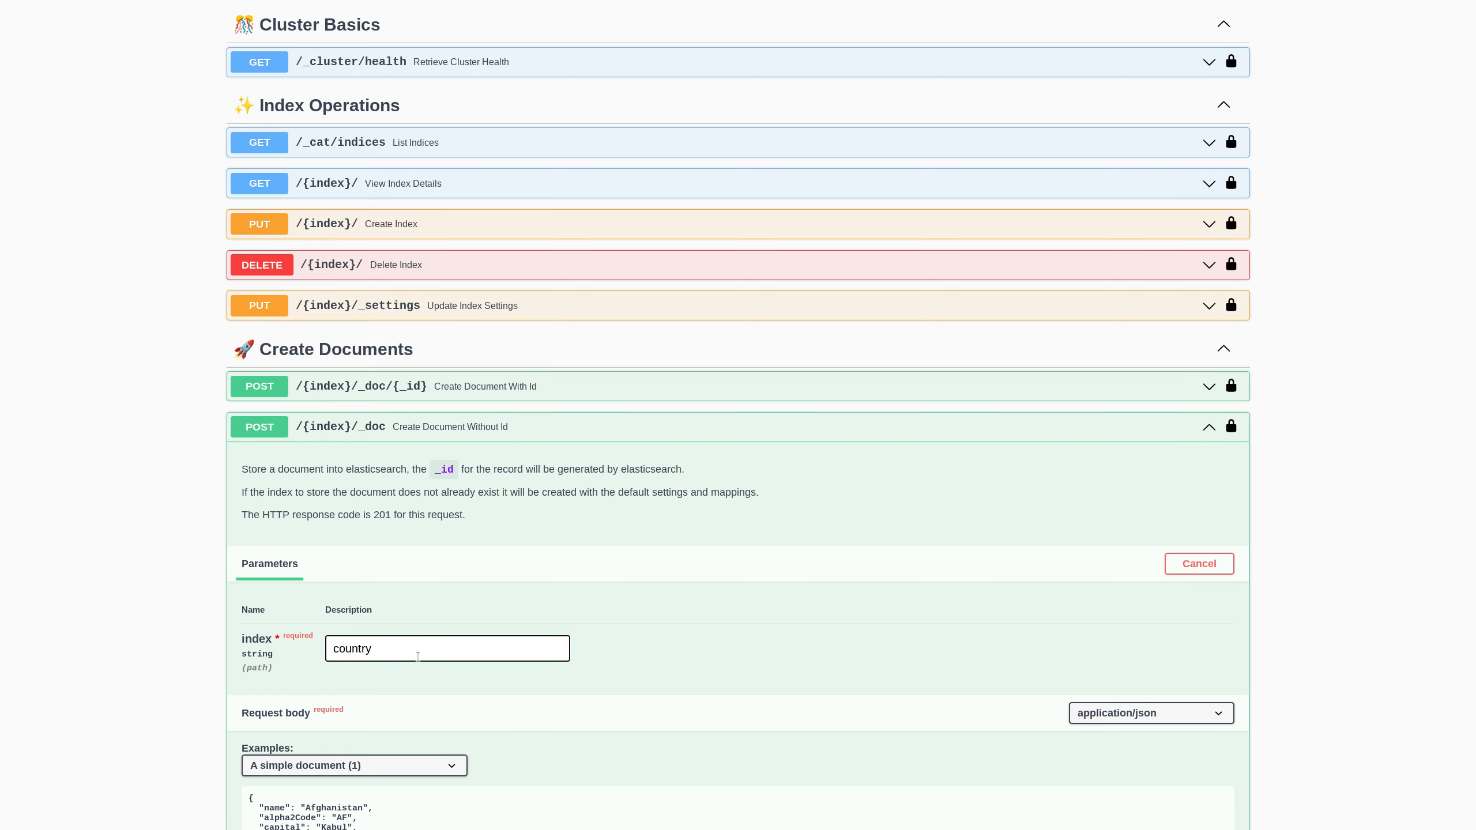
{"action": "scroll", "coordinate": [468, 531], "scroll_direction": "down", "scroll_amount": 5}
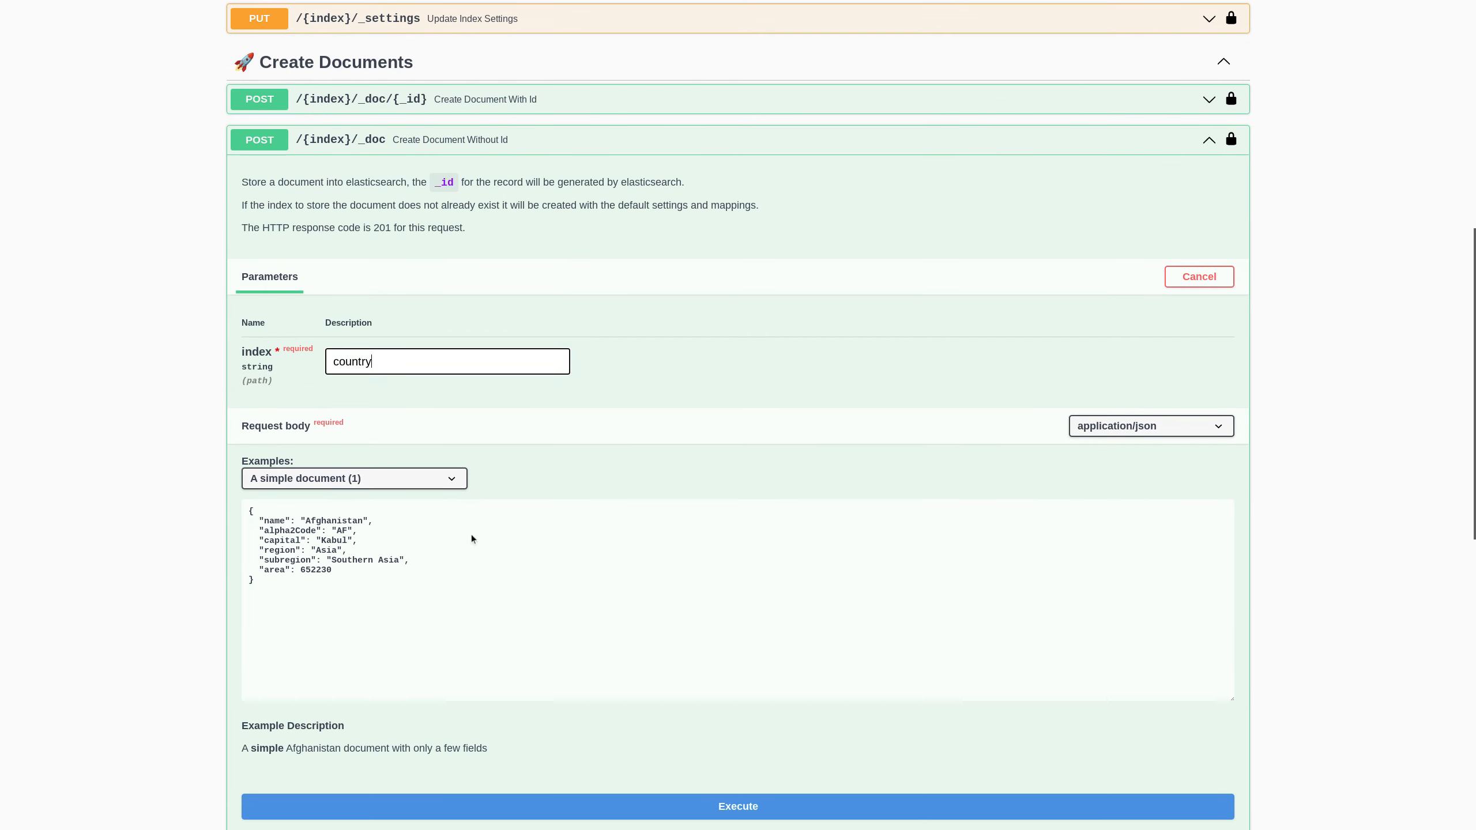
{"action": "left_click", "coordinate": [444, 471]}
{"action": "left_click", "coordinate": [431, 514]}
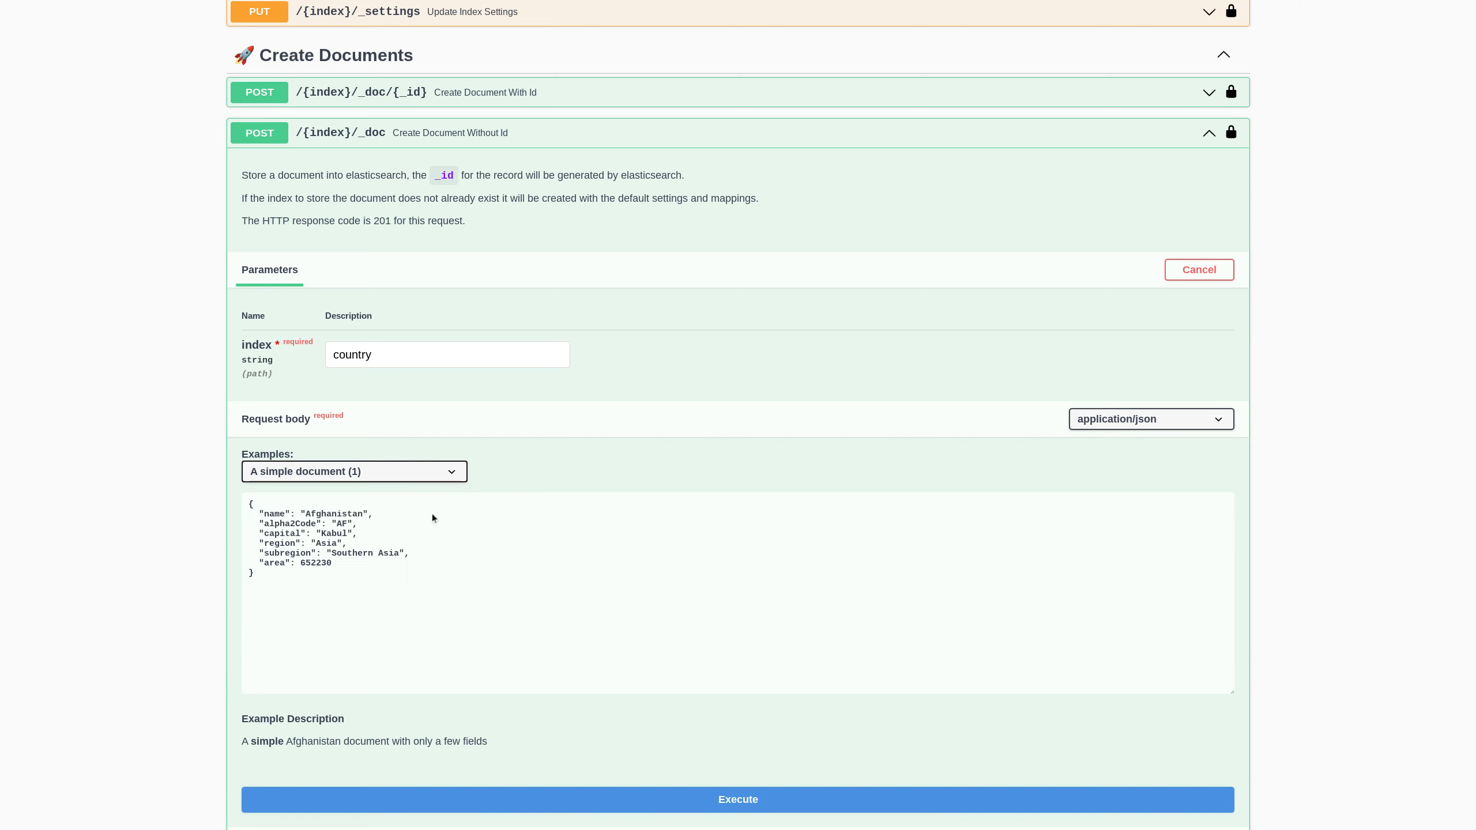
{"action": "scroll", "coordinate": [494, 581], "scroll_direction": "down", "scroll_amount": 2}
{"action": "left_click", "coordinate": [564, 670]}
- Post the American Samoa and complex Angola examples to country, then collapse the operation
{"action": "left_click", "coordinate": [406, 347]}
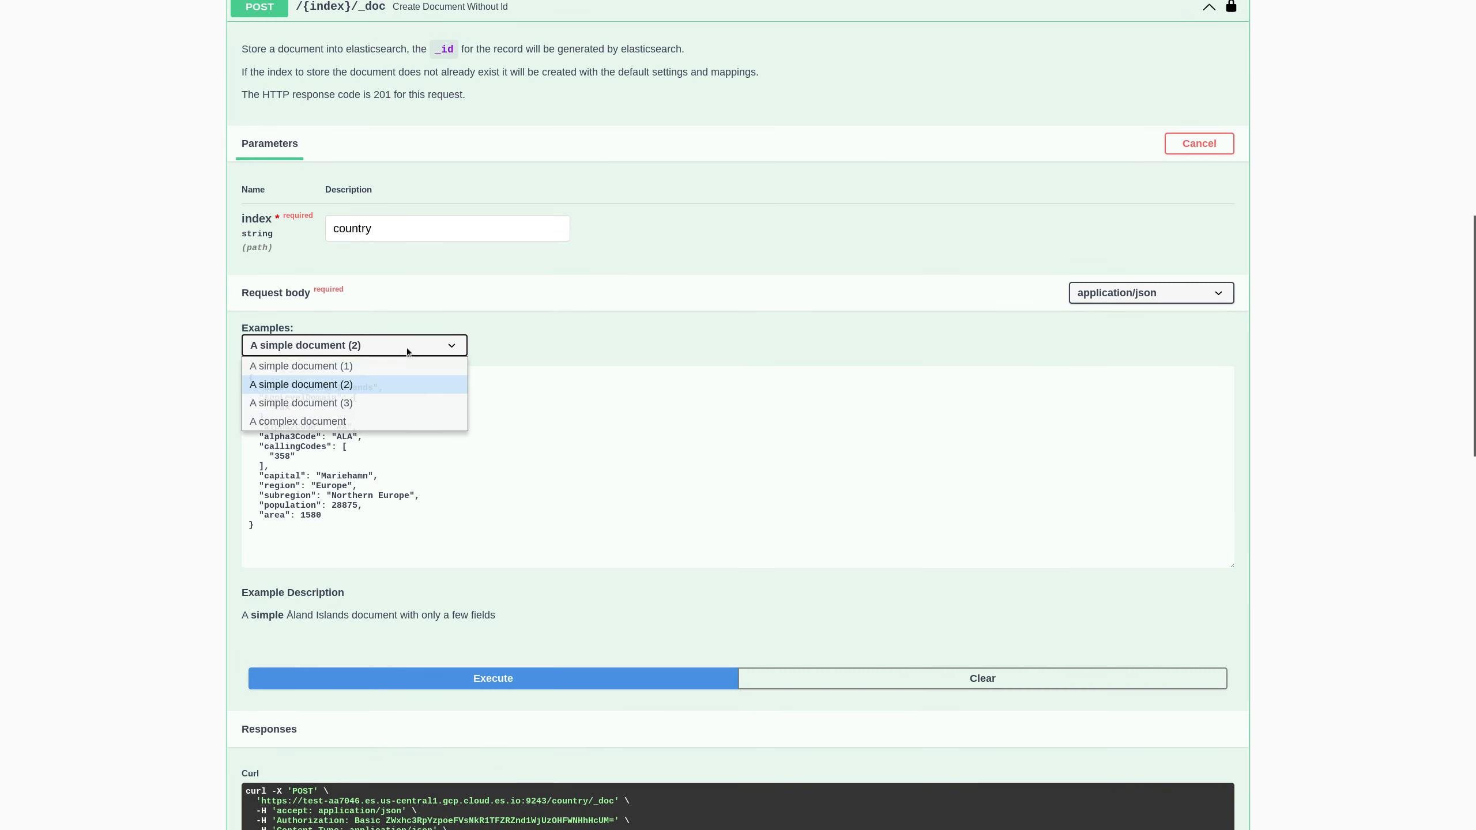
{"action": "left_click", "coordinate": [391, 403]}
{"action": "left_click", "coordinate": [505, 678]}
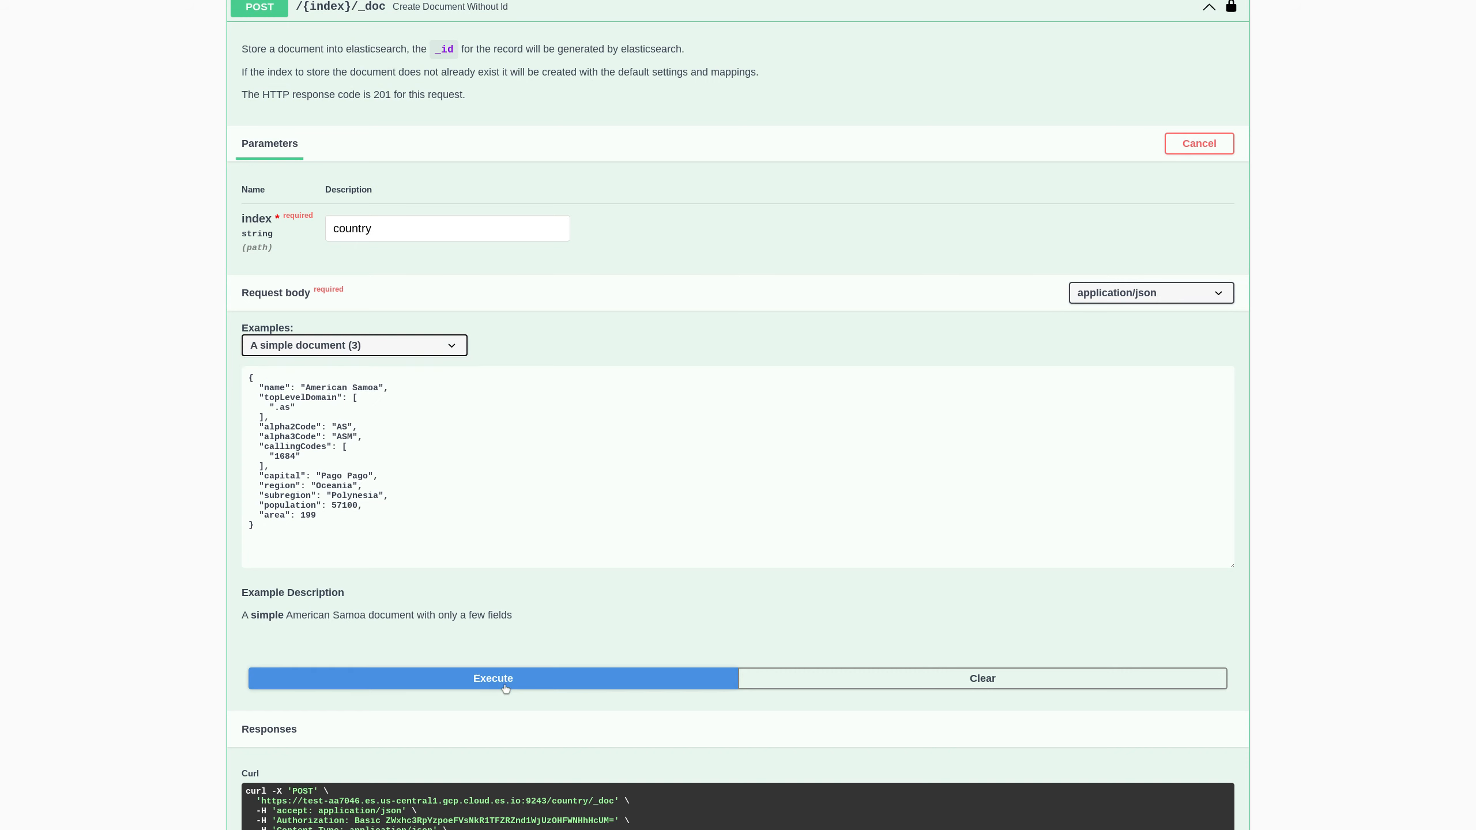
{"action": "left_click", "coordinate": [448, 350]}
{"action": "left_click", "coordinate": [430, 421]}
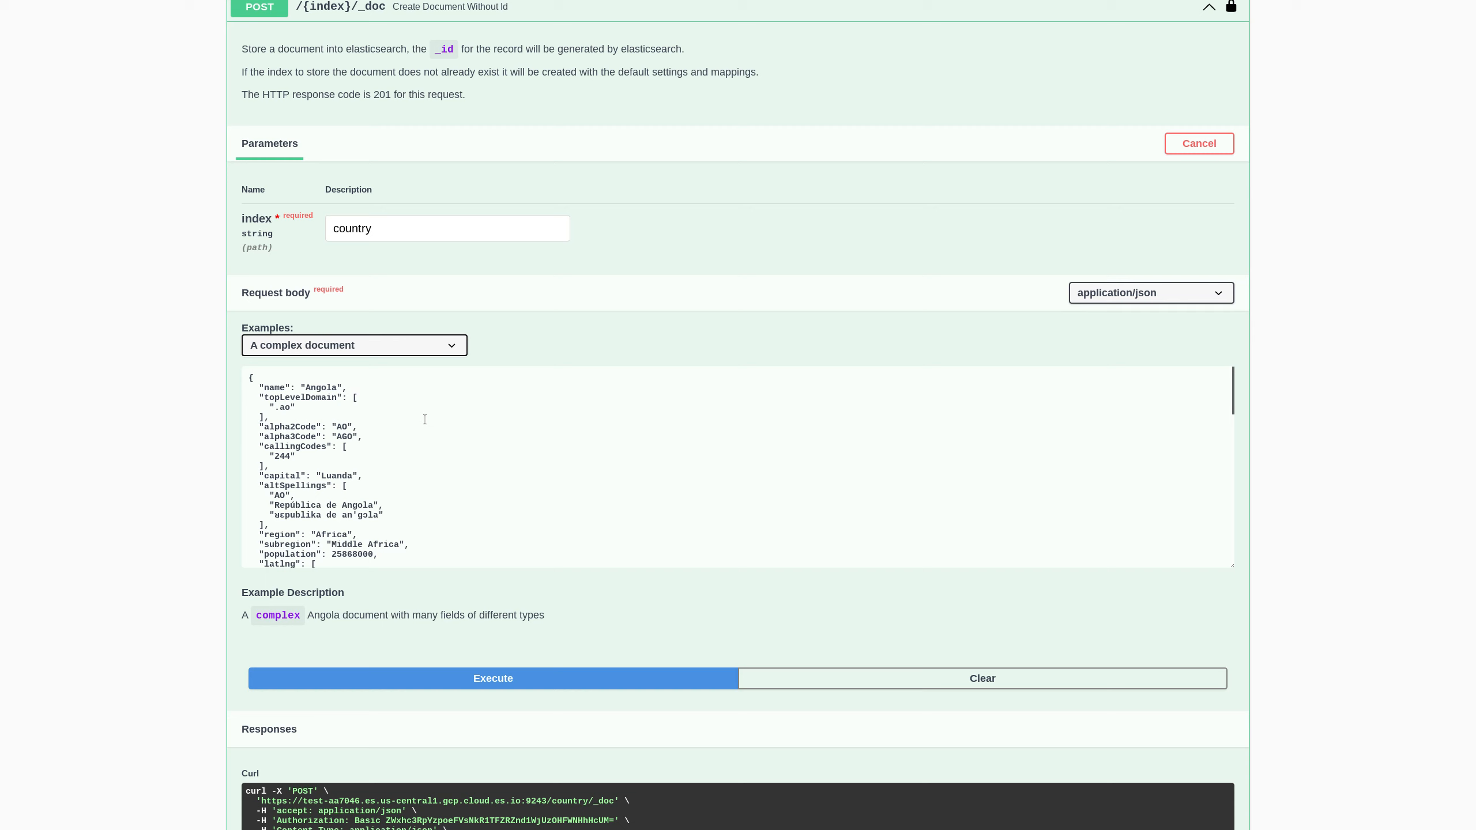
{"action": "left_click", "coordinate": [502, 678]}
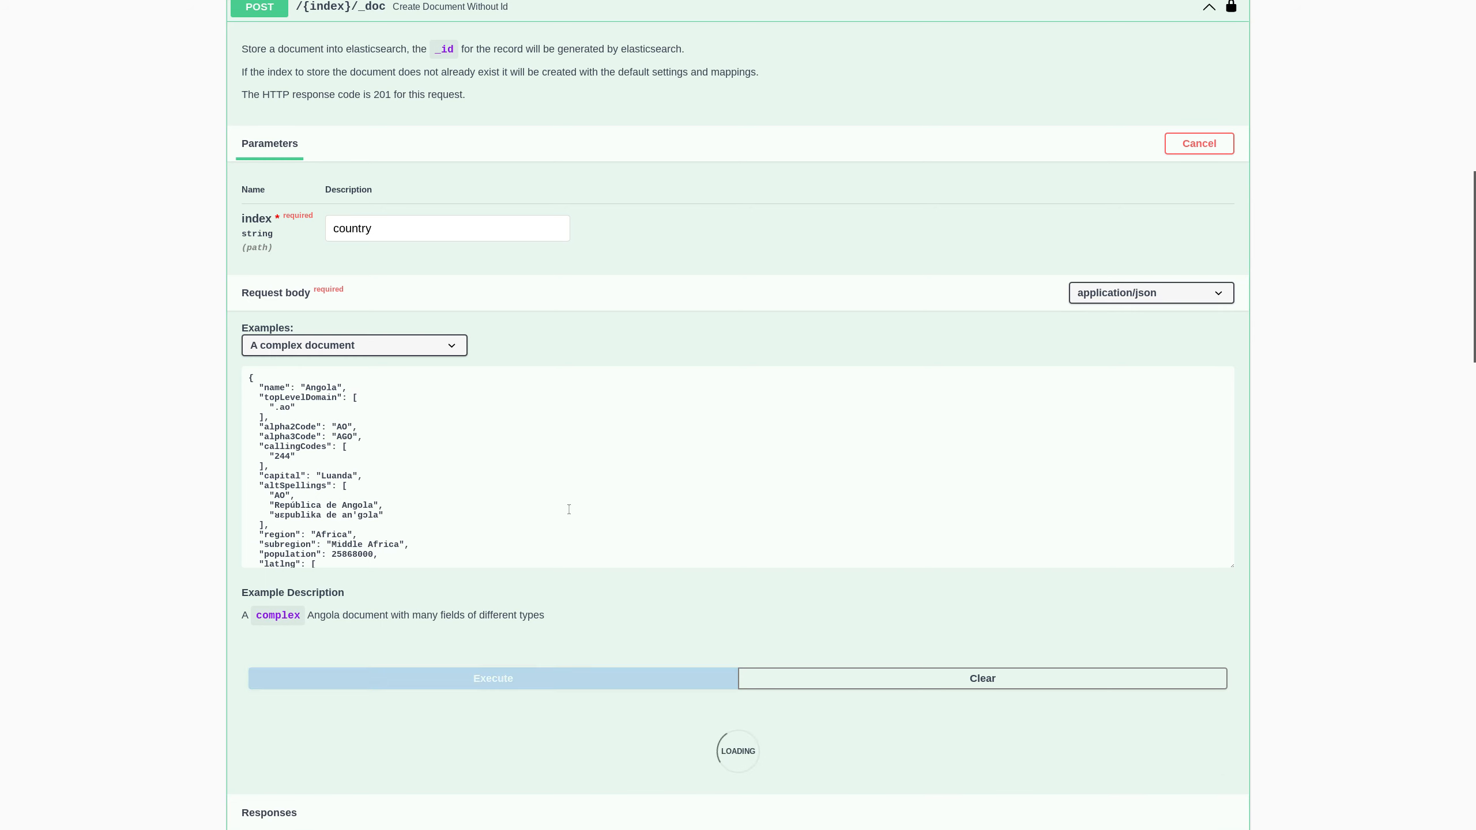
{"action": "scroll", "coordinate": [536, 420], "scroll_direction": "down", "scroll_amount": 3}
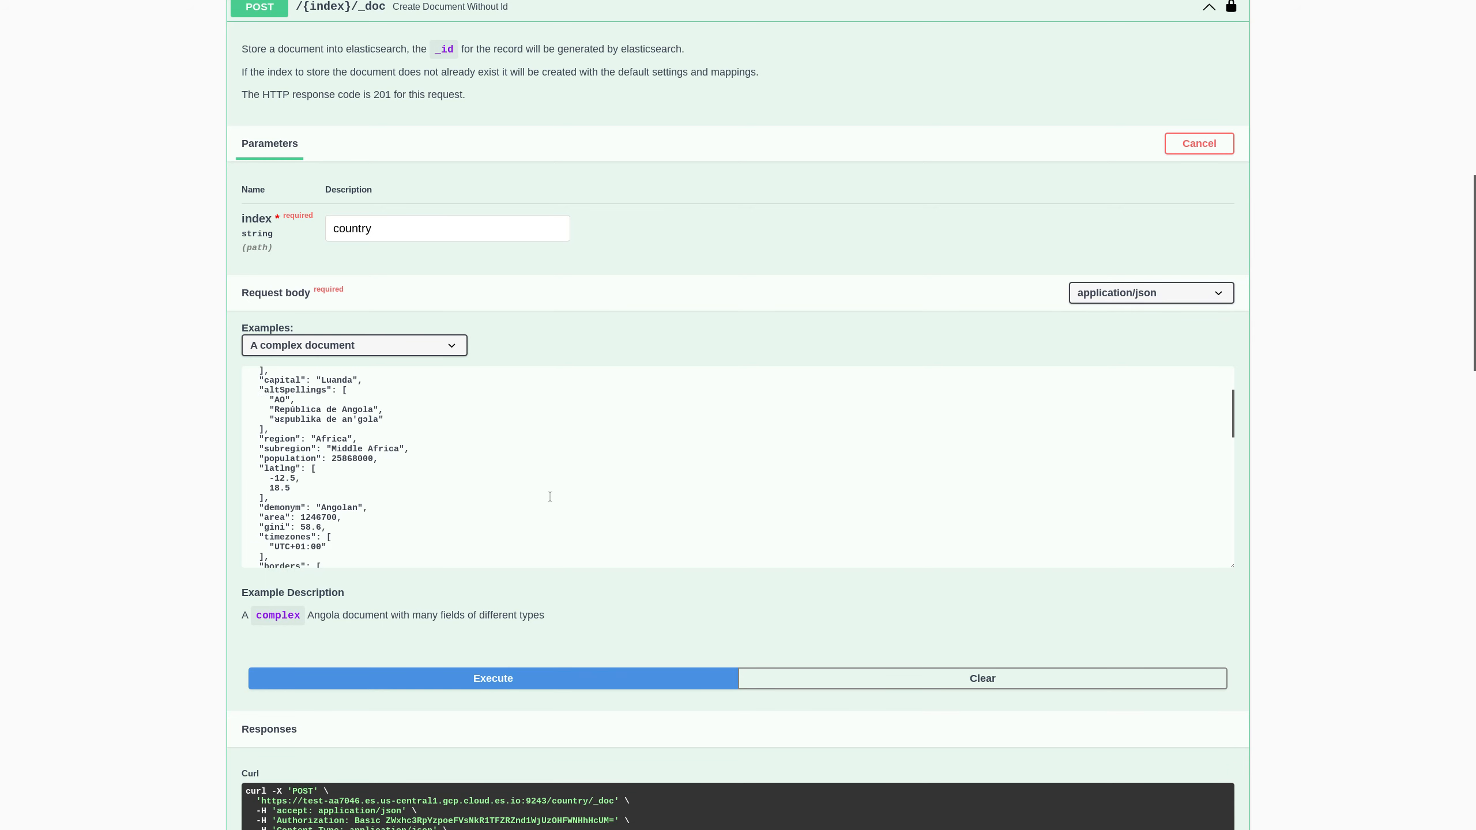
{"action": "scroll", "coordinate": [516, 337], "scroll_direction": "up", "scroll_amount": 2}
{"action": "left_click", "coordinate": [494, 146]}
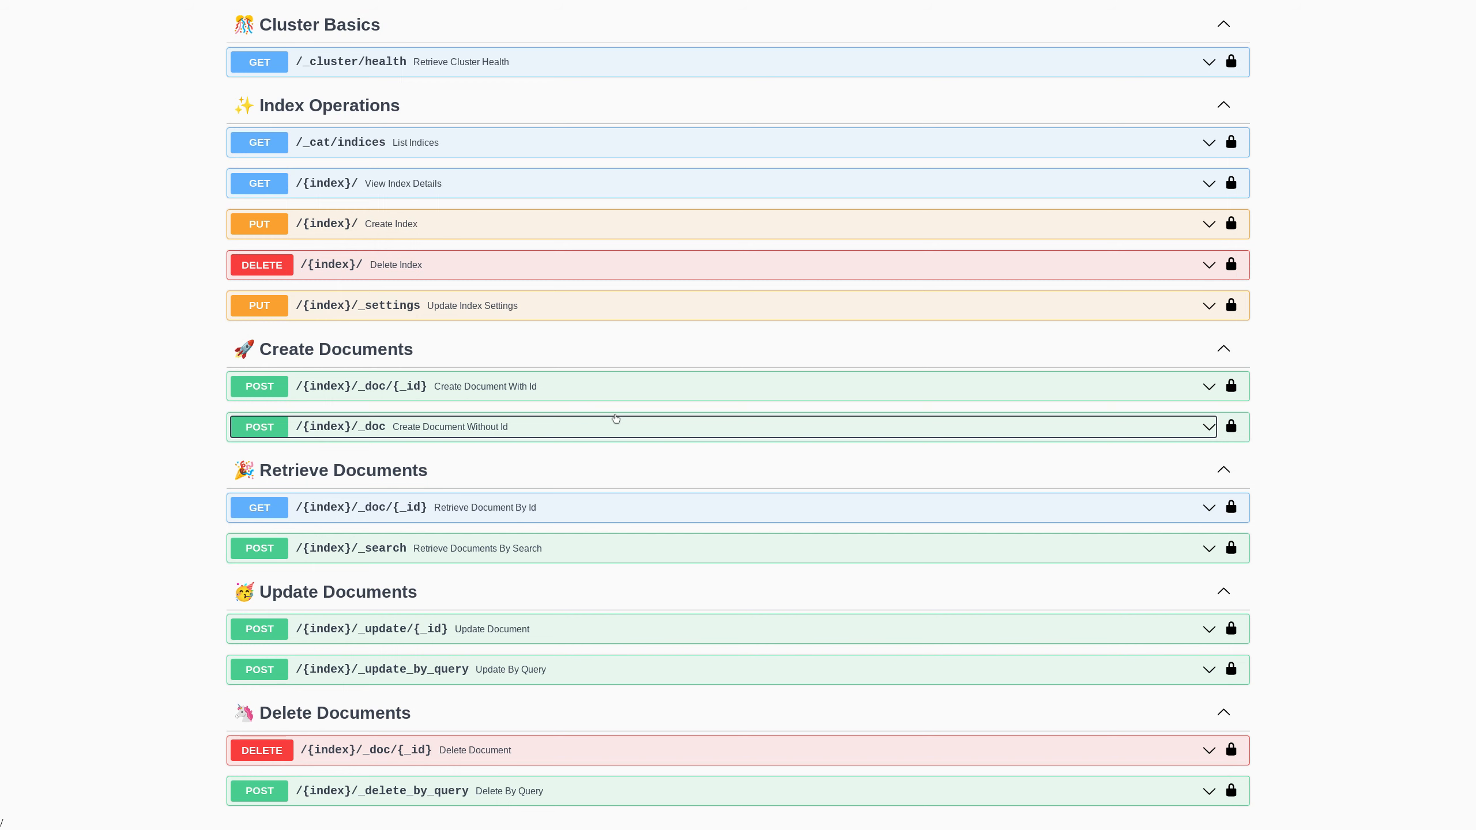
{"action": "left_click", "coordinate": [607, 513]}
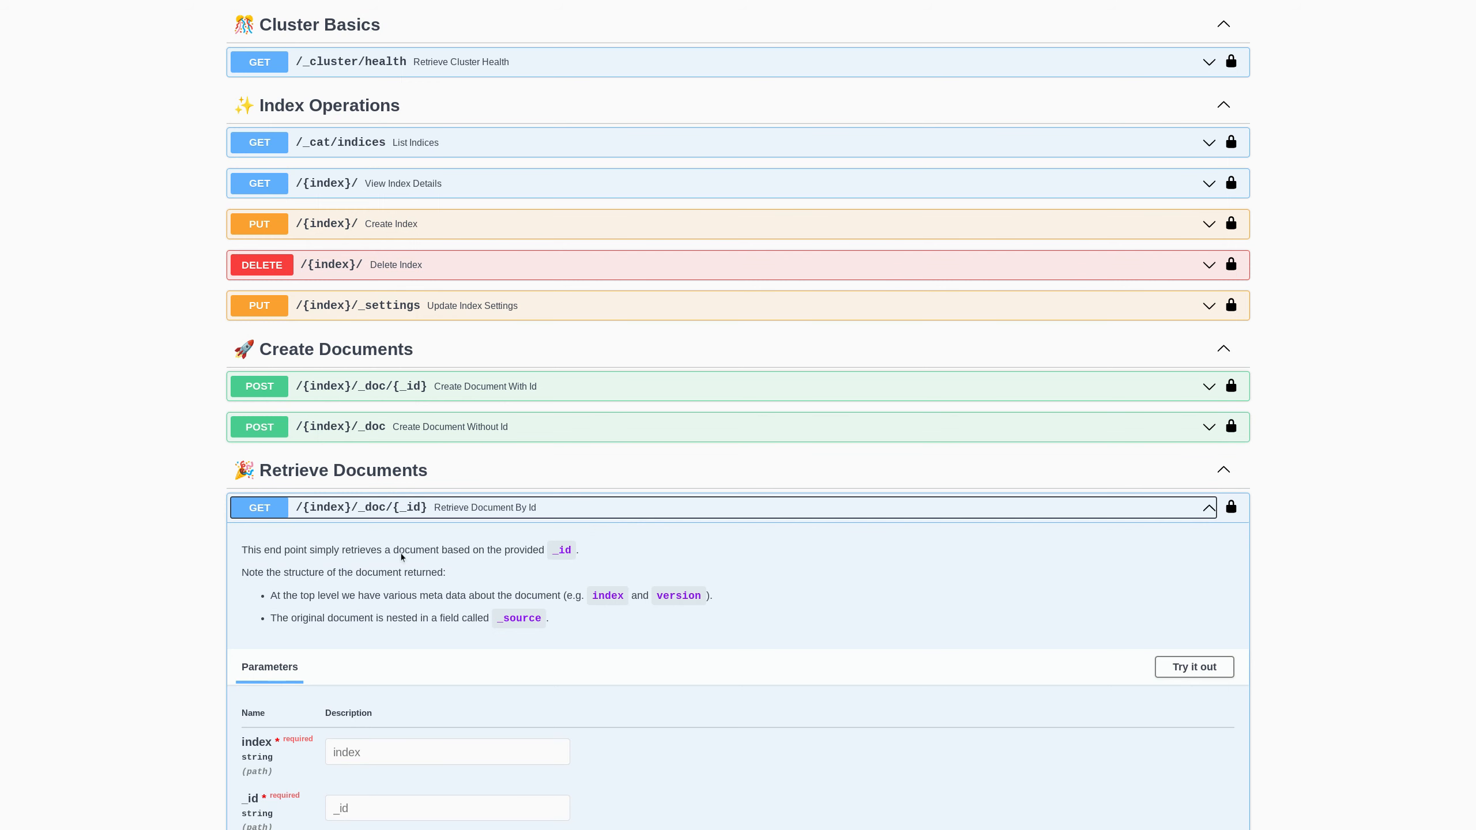
{"action": "left_click", "coordinate": [1194, 666]}
{"action": "scroll", "coordinate": [818, 579], "scroll_direction": "down", "scroll_amount": 2}
{"action": "scroll", "coordinate": [803, 592], "scroll_direction": "down", "scroll_amount": 2}
{"action": "left_click", "coordinate": [416, 527]}
{"action": "type", "text": "oc"}
{"action": "key", "text": "BackSpace"}
{"action": "key", "text": "BackSpace"}
{"action": "type", "text": "country"}
{"action": "key", "text": "Tab"}
{"action": "type", "text": "1"}
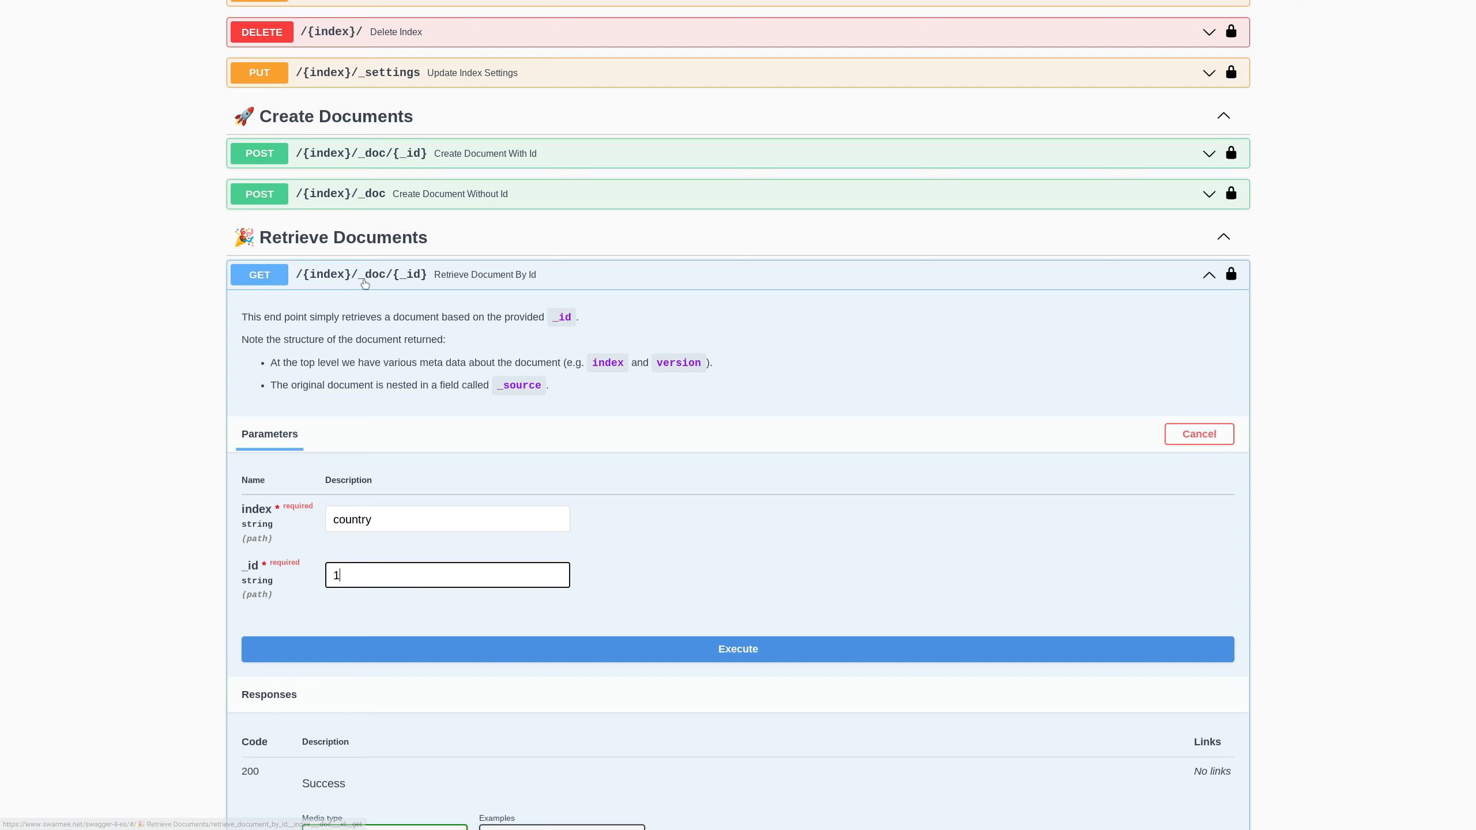
{"action": "scroll", "coordinate": [687, 549], "scroll_direction": "down", "scroll_amount": 3}
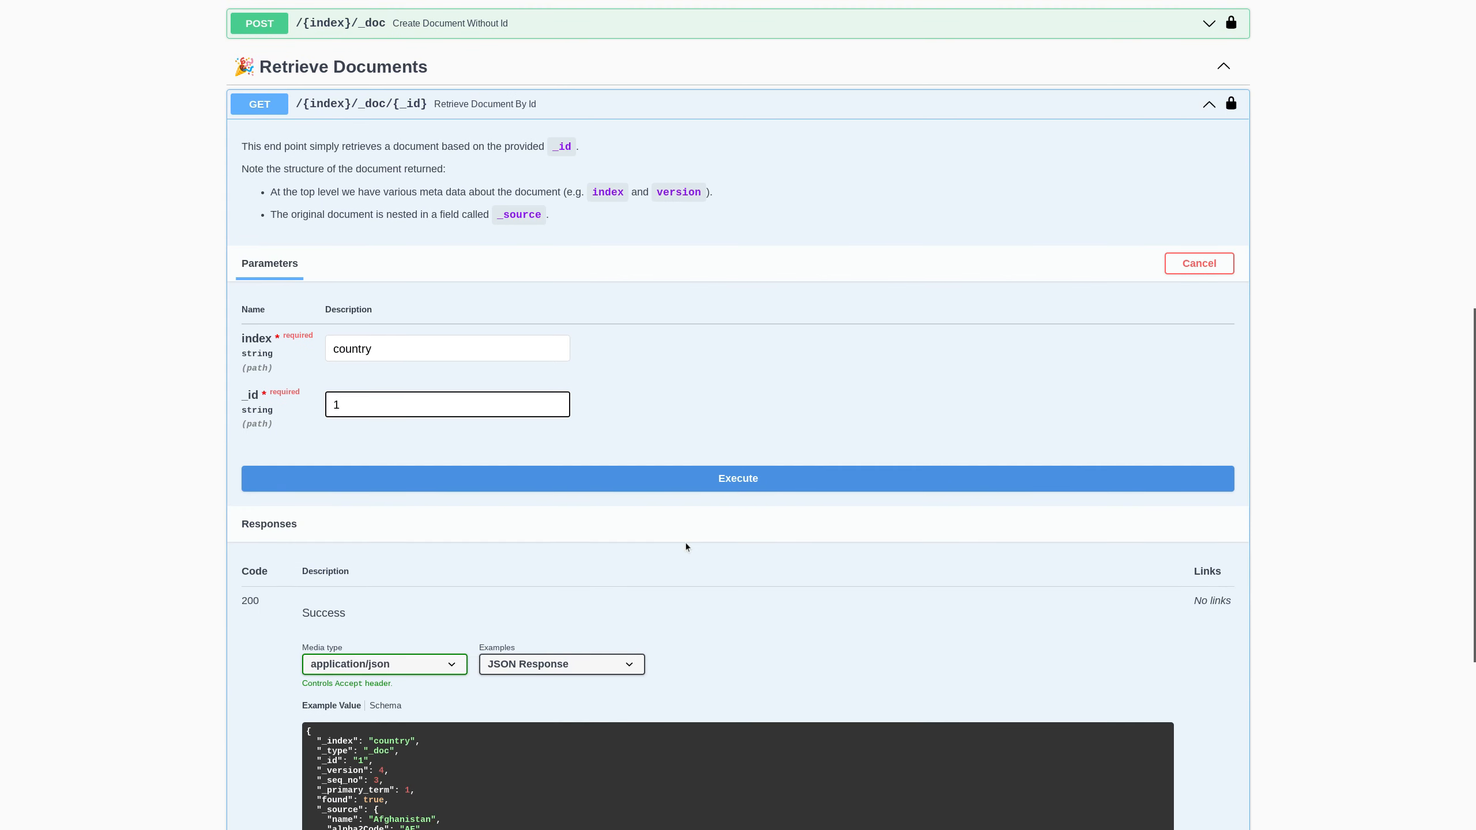
{"action": "scroll", "coordinate": [685, 547], "scroll_direction": "down", "scroll_amount": 2}
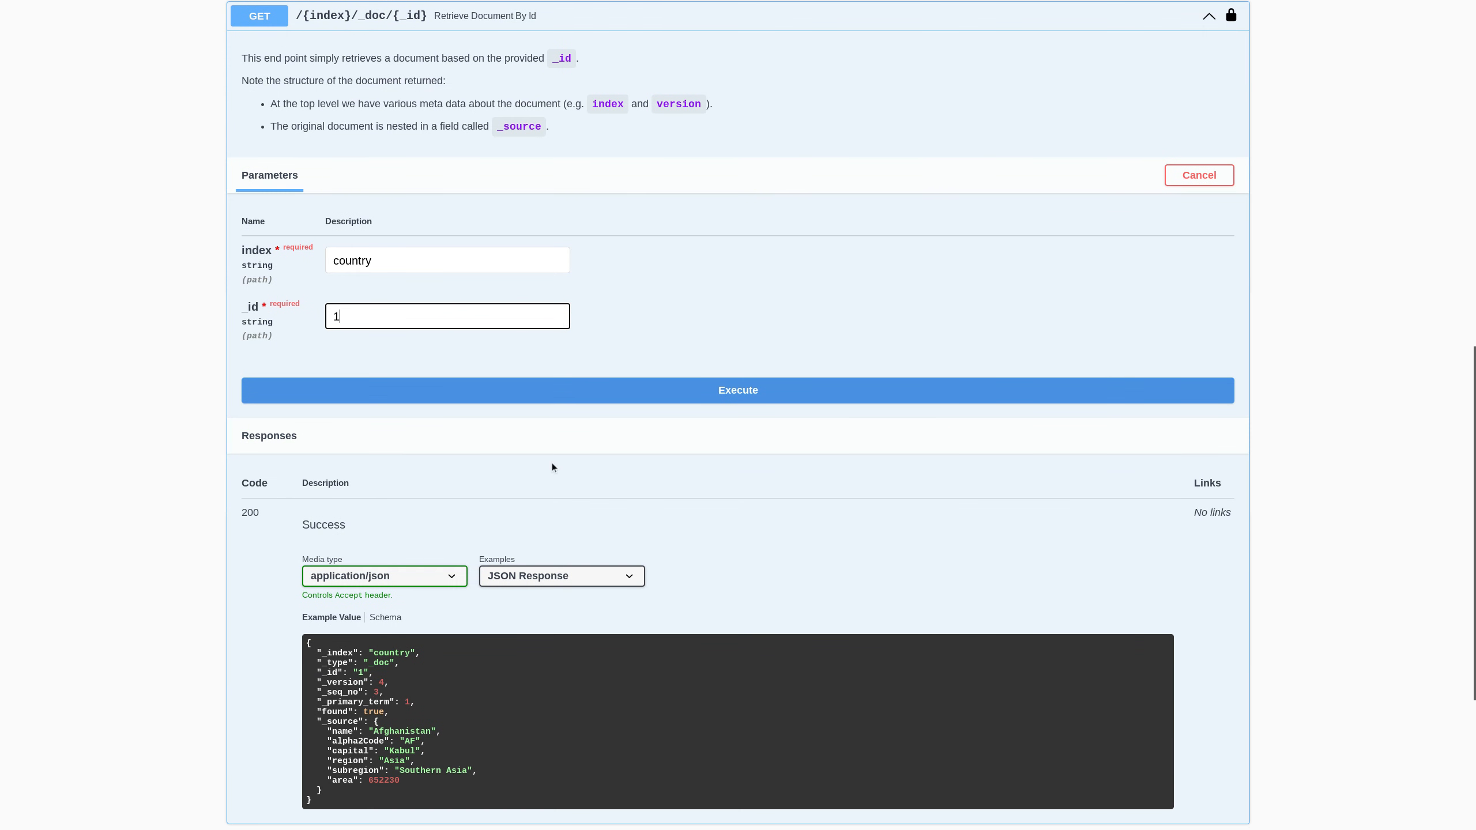
{"action": "left_click", "coordinate": [558, 400]}
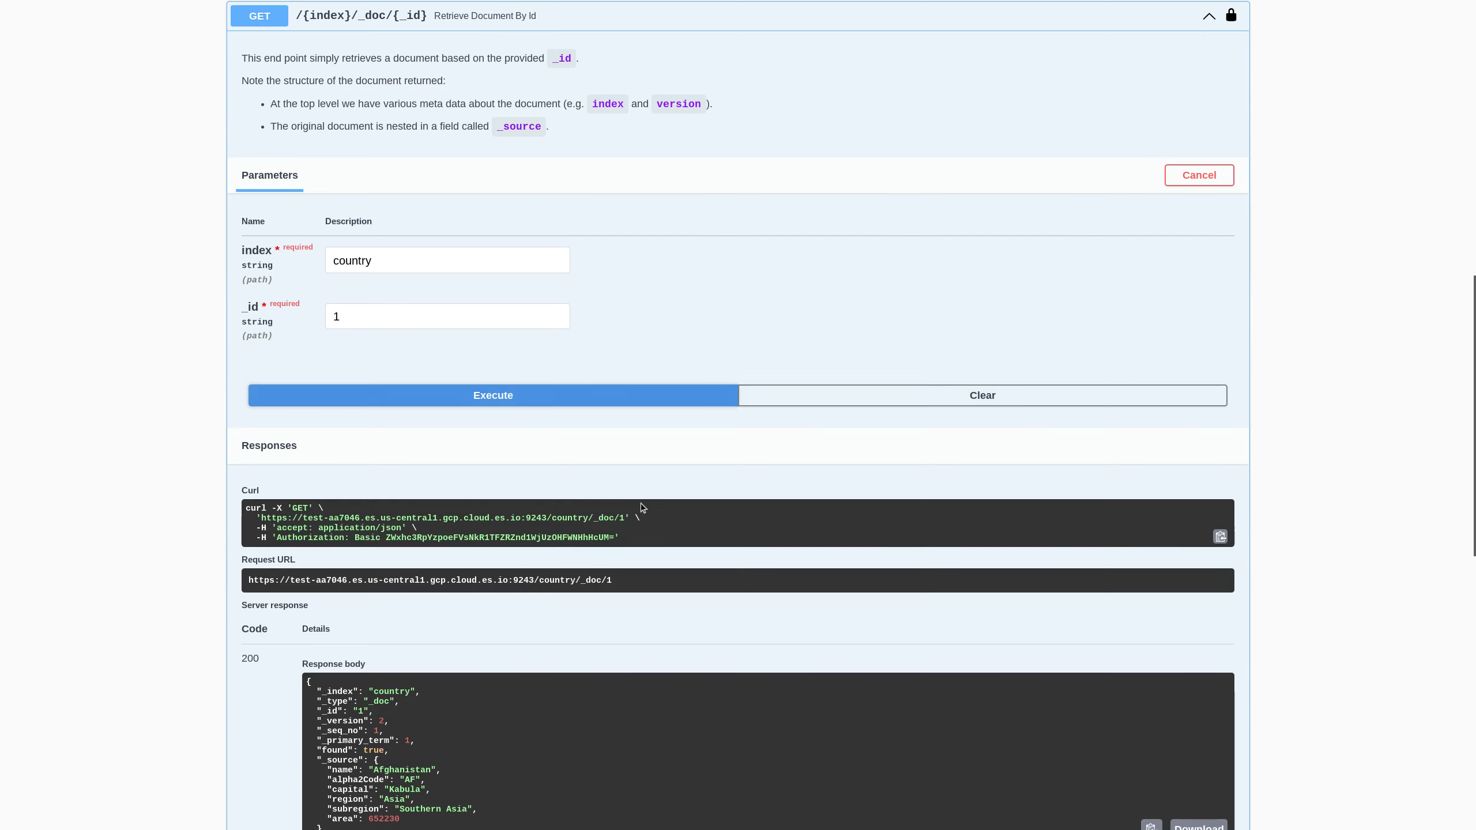
{"action": "scroll", "coordinate": [642, 507], "scroll_direction": "down", "scroll_amount": 3}
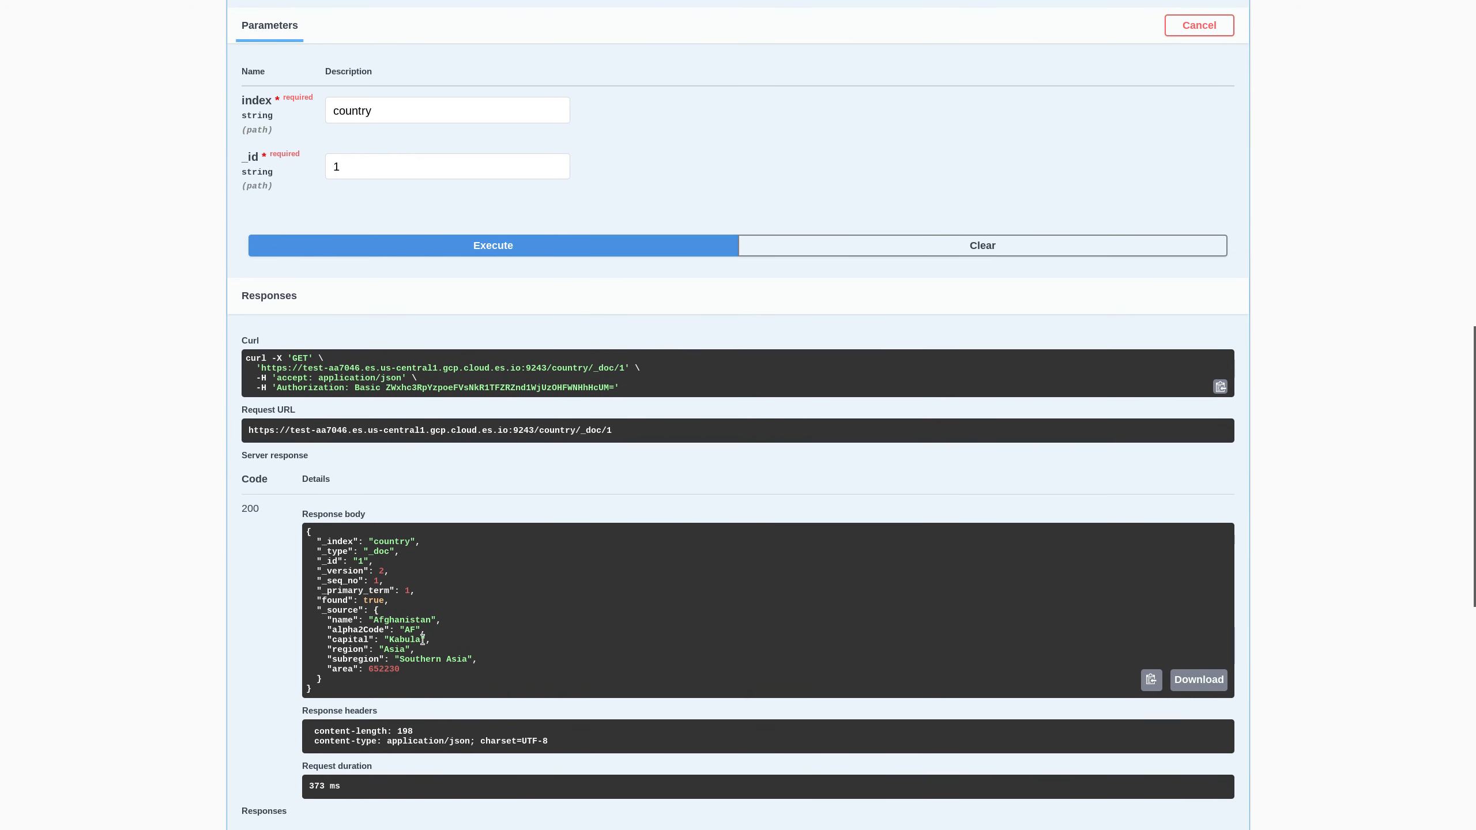
{"action": "left_click_drag", "start_coordinate": [317, 571], "coordinate": [404, 573]}
{"action": "left_click_drag", "start_coordinate": [317, 541], "coordinate": [365, 676]}
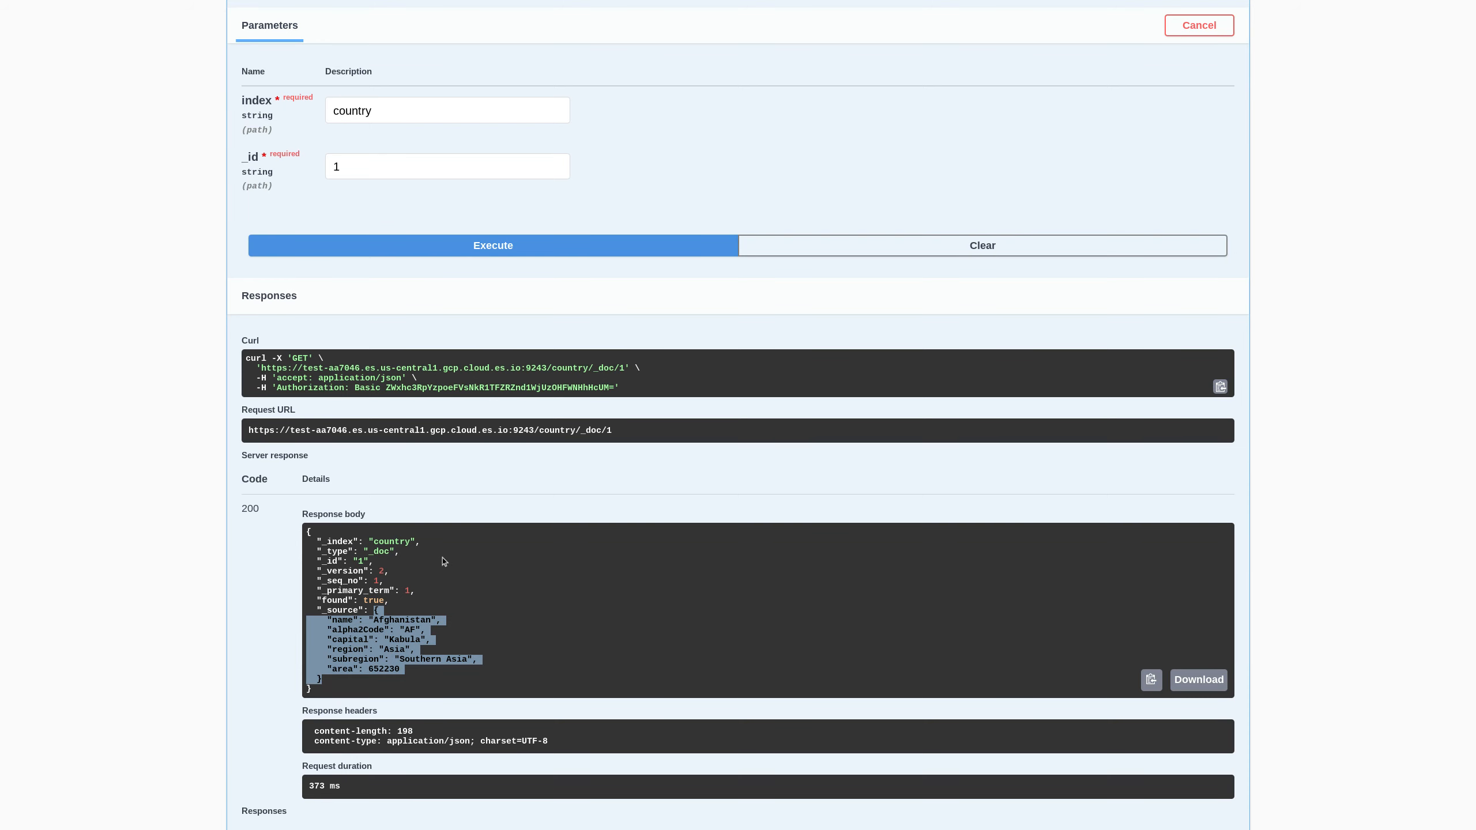
{"action": "scroll", "coordinate": [484, 574], "scroll_direction": "up", "scroll_amount": 3}
{"action": "scroll", "coordinate": [738, 417], "scroll_direction": "up", "scroll_amount": 1}
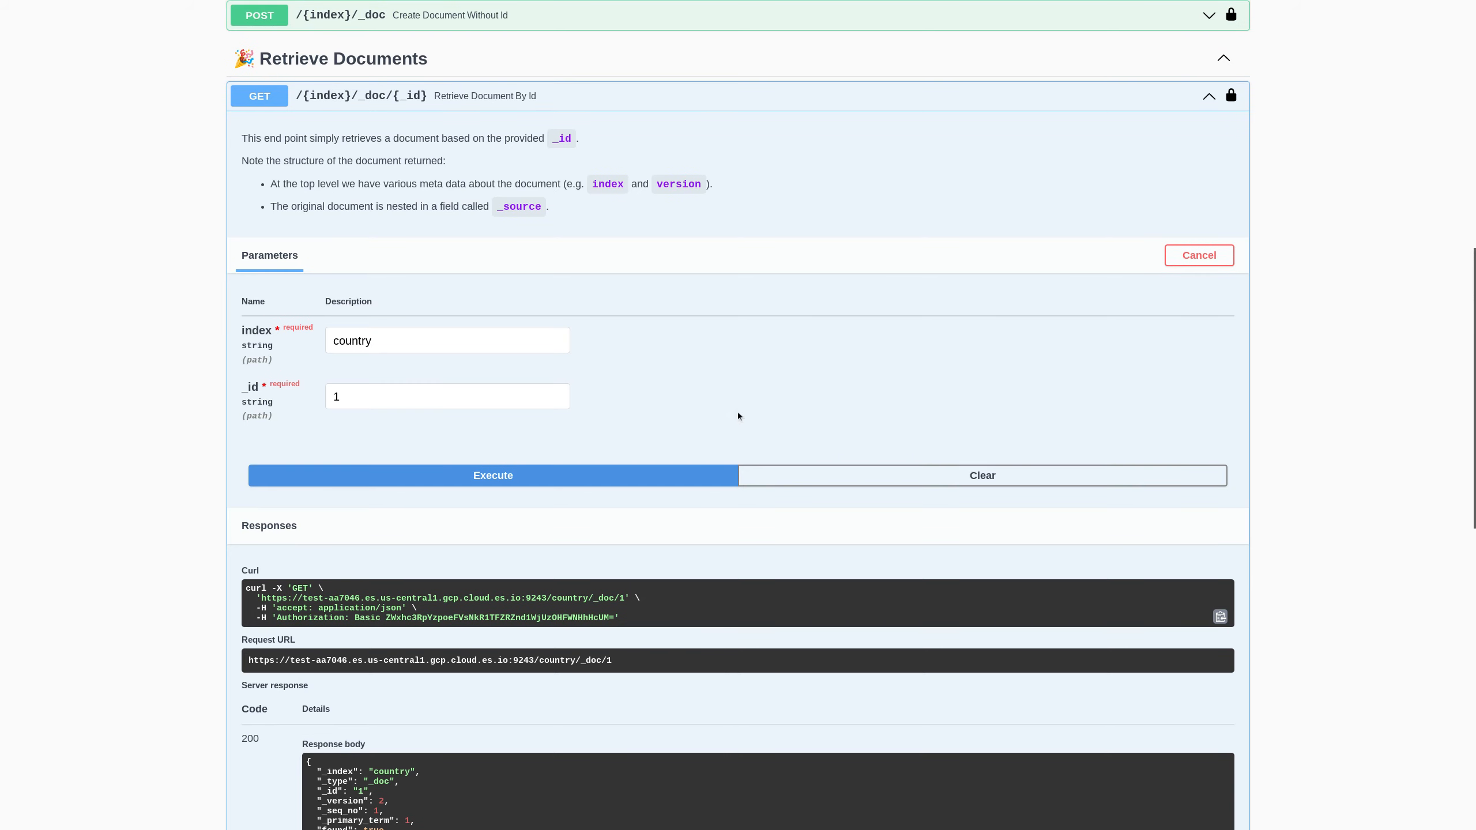
{"action": "left_click", "coordinate": [577, 102]}
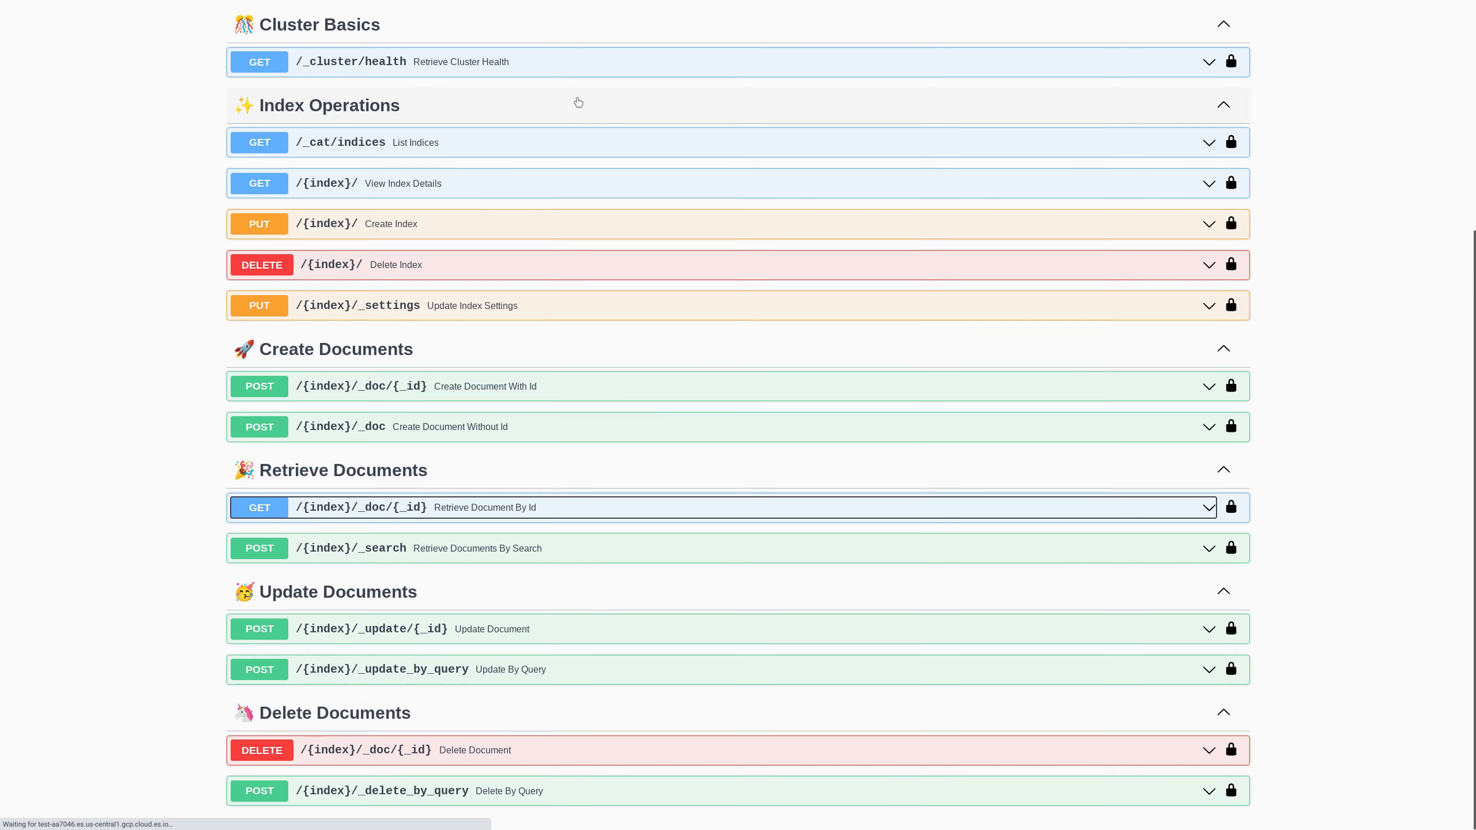
- Make POST /{index}/_search editable and delete its example JSON body
{"action": "left_click", "coordinate": [531, 550]}
{"action": "scroll", "coordinate": [687, 540], "scroll_direction": "down", "scroll_amount": 5}
{"action": "left_click", "coordinate": [1171, 430]}
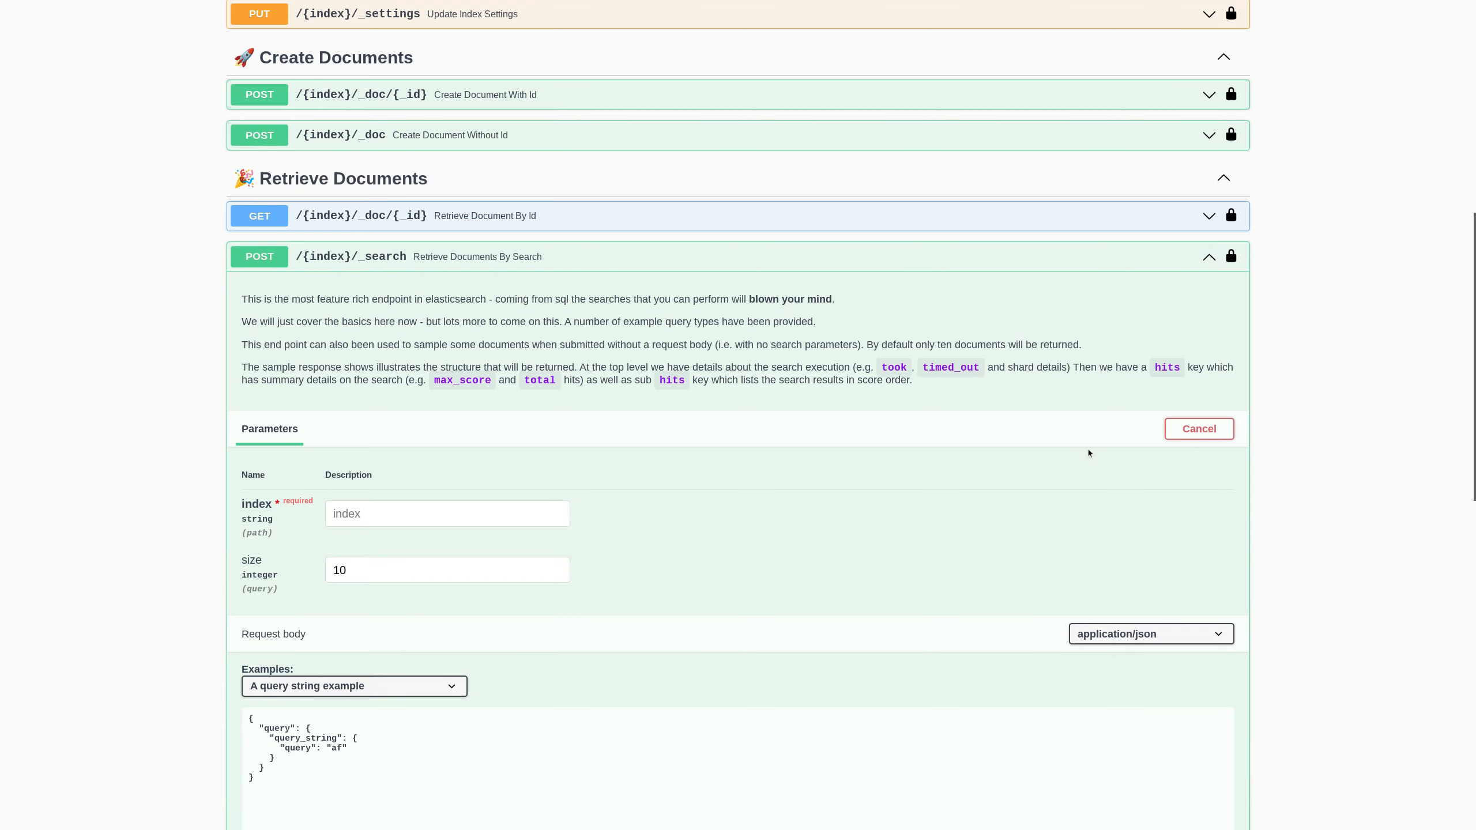
{"action": "scroll", "coordinate": [660, 580], "scroll_direction": "down", "scroll_amount": 2}
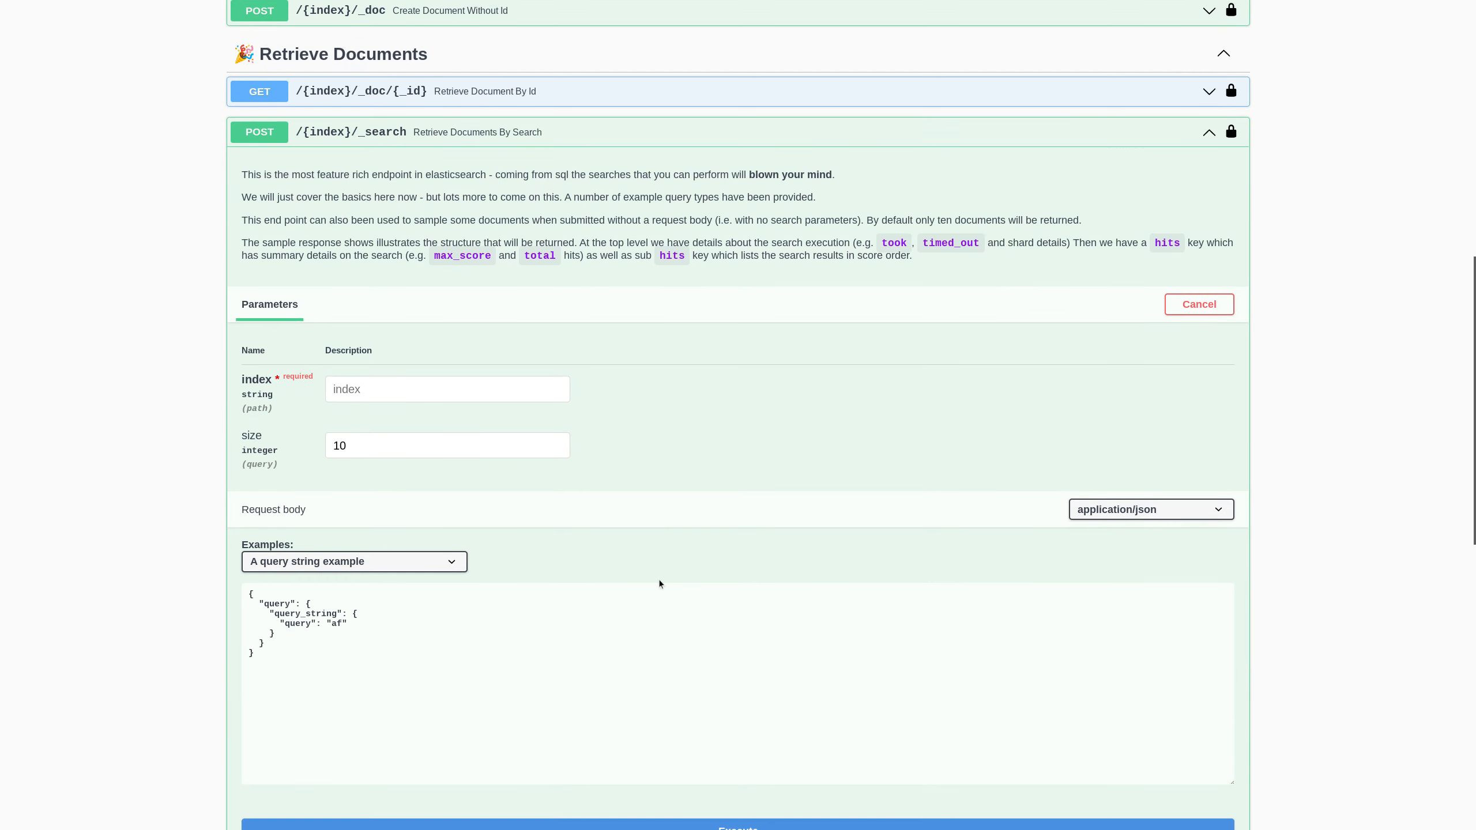
{"action": "left_click_drag", "start_coordinate": [407, 581], "coordinate": [223, 503]}
{"action": "key", "text": "BackSpace"}
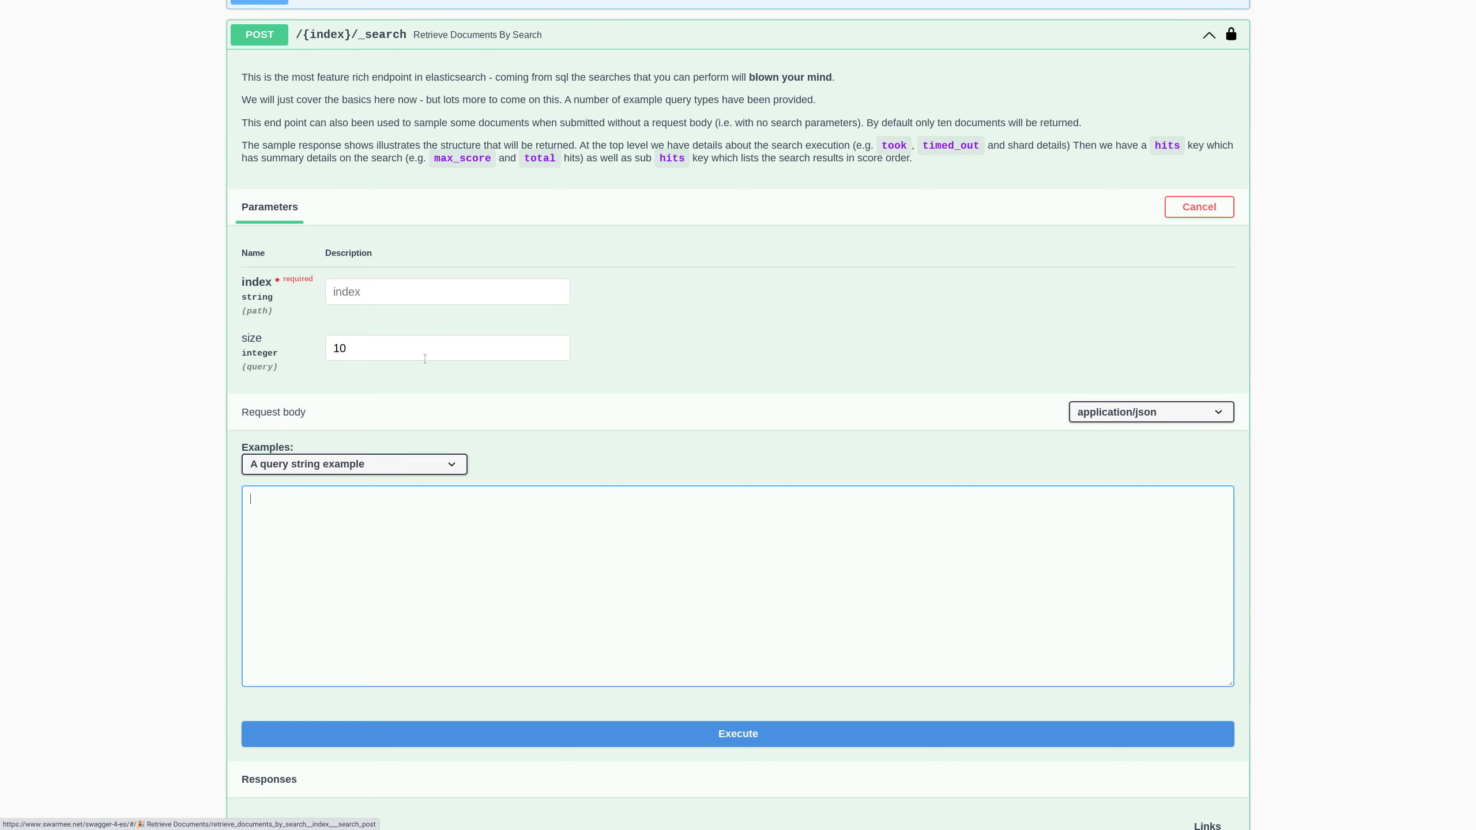
- Run the empty-body search with index set to country and size 10
{"action": "scroll", "coordinate": [666, 565], "scroll_direction": "down", "scroll_amount": 3}
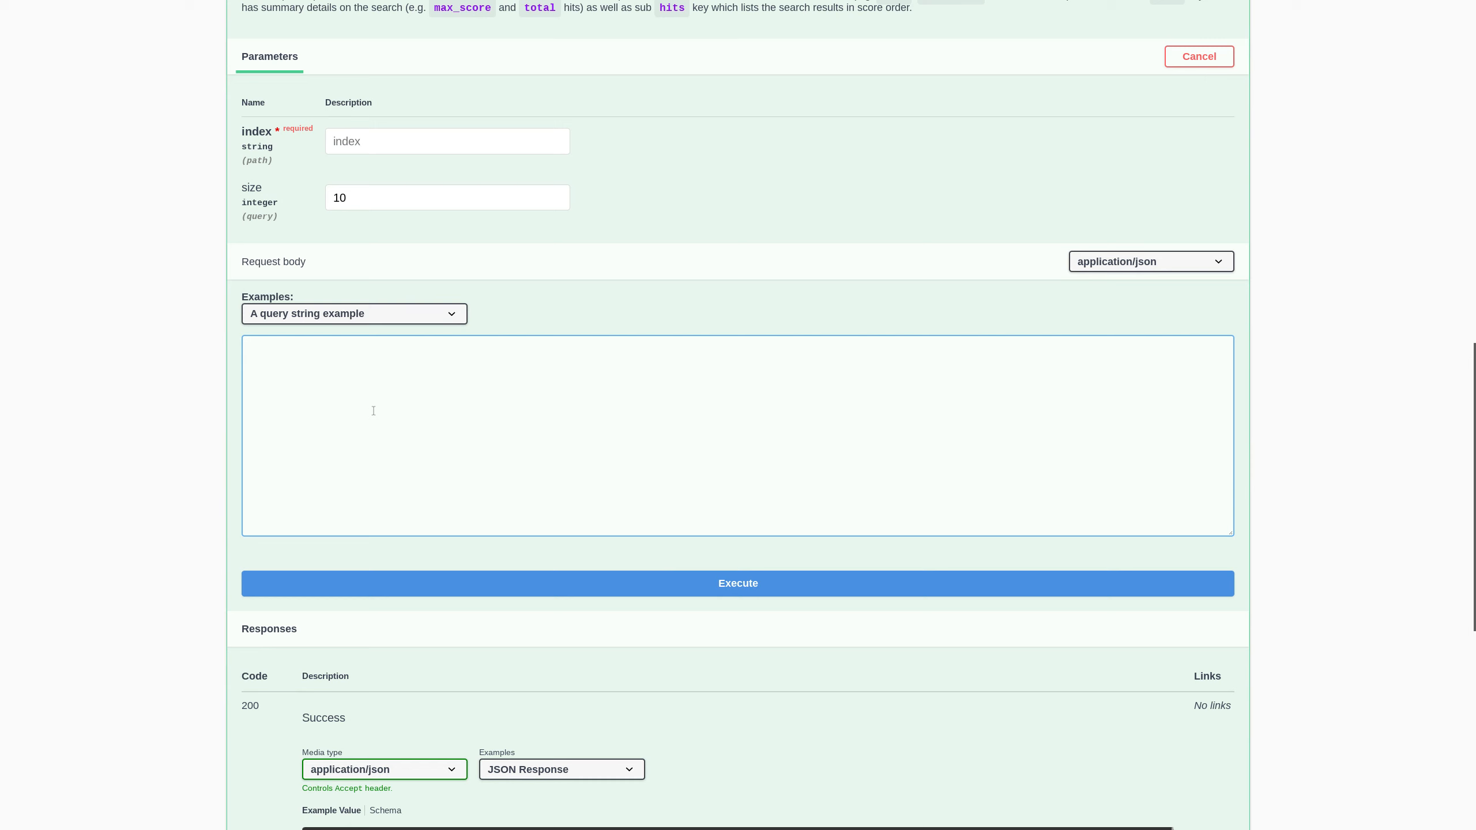
{"action": "left_click", "coordinate": [768, 586]}
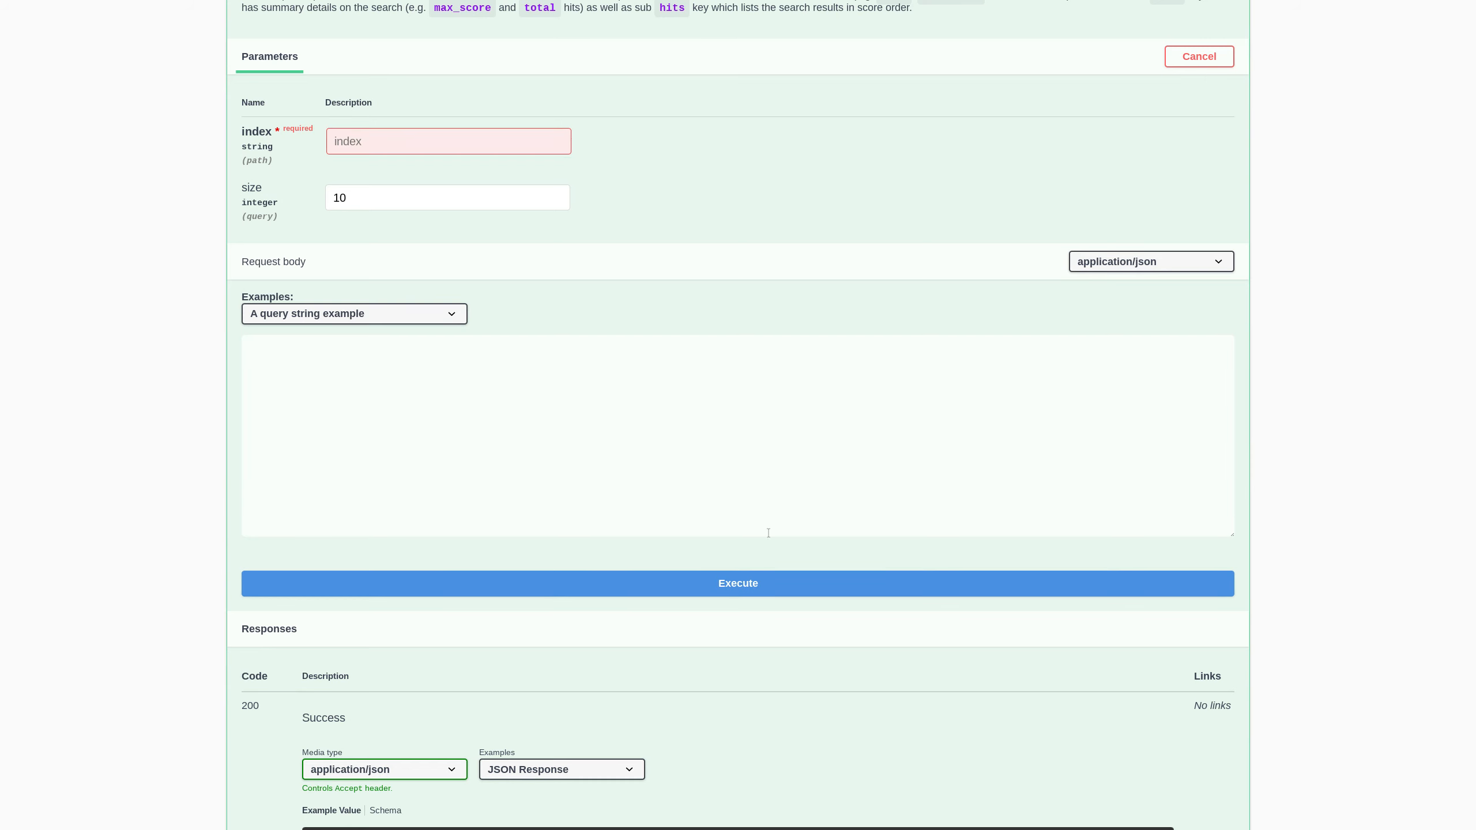
{"action": "left_click", "coordinate": [356, 140]}
{"action": "type", "text": "country"}
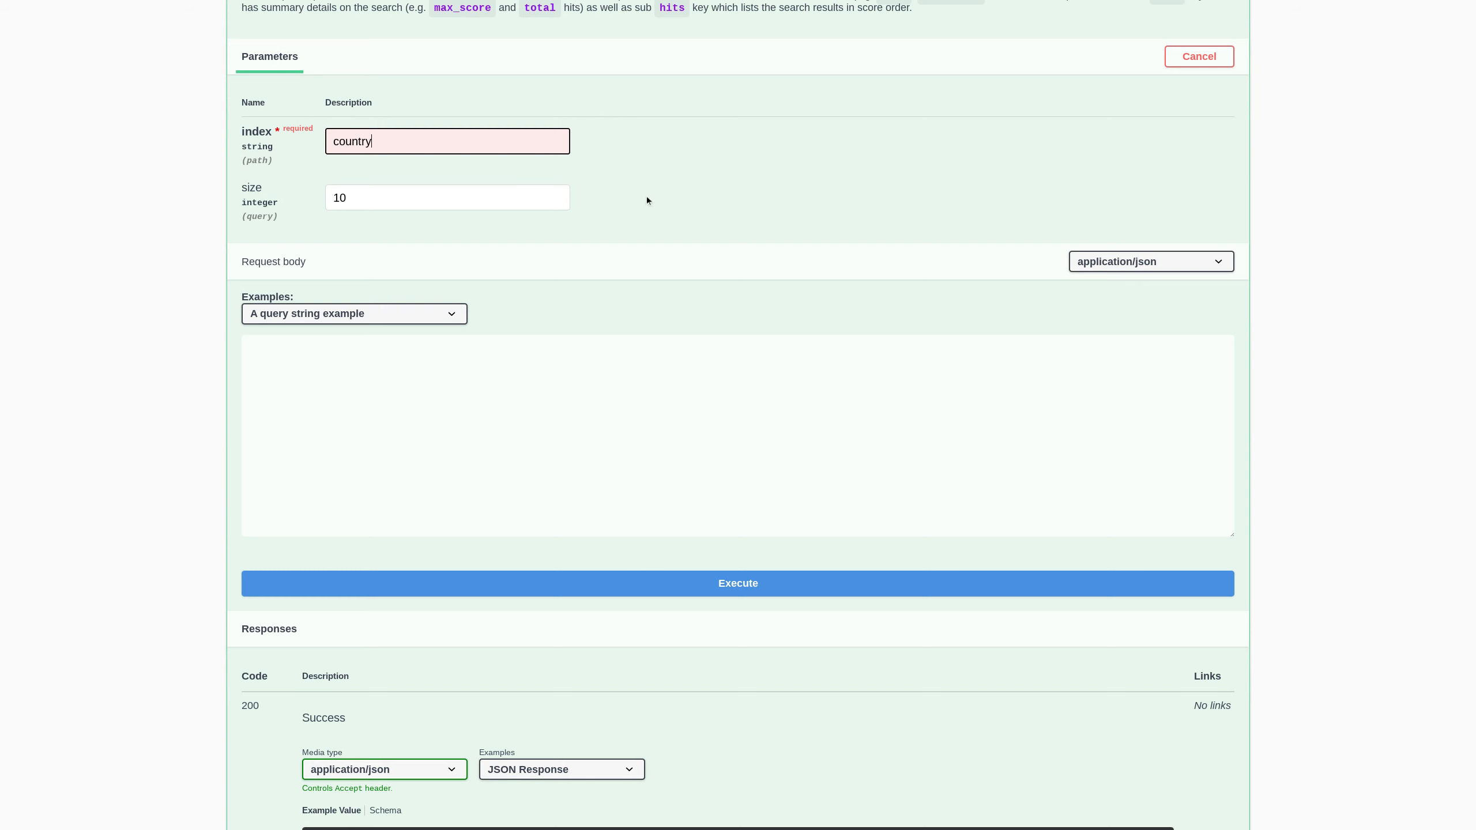
{"action": "left_click", "coordinate": [773, 594]}
- Review the returned hits' _ids for the Åland Islands, American Samoa and Angola documents
{"action": "scroll", "coordinate": [593, 369], "scroll_direction": "down", "scroll_amount": 4}
{"action": "scroll", "coordinate": [584, 369], "scroll_direction": "down", "scroll_amount": 3}
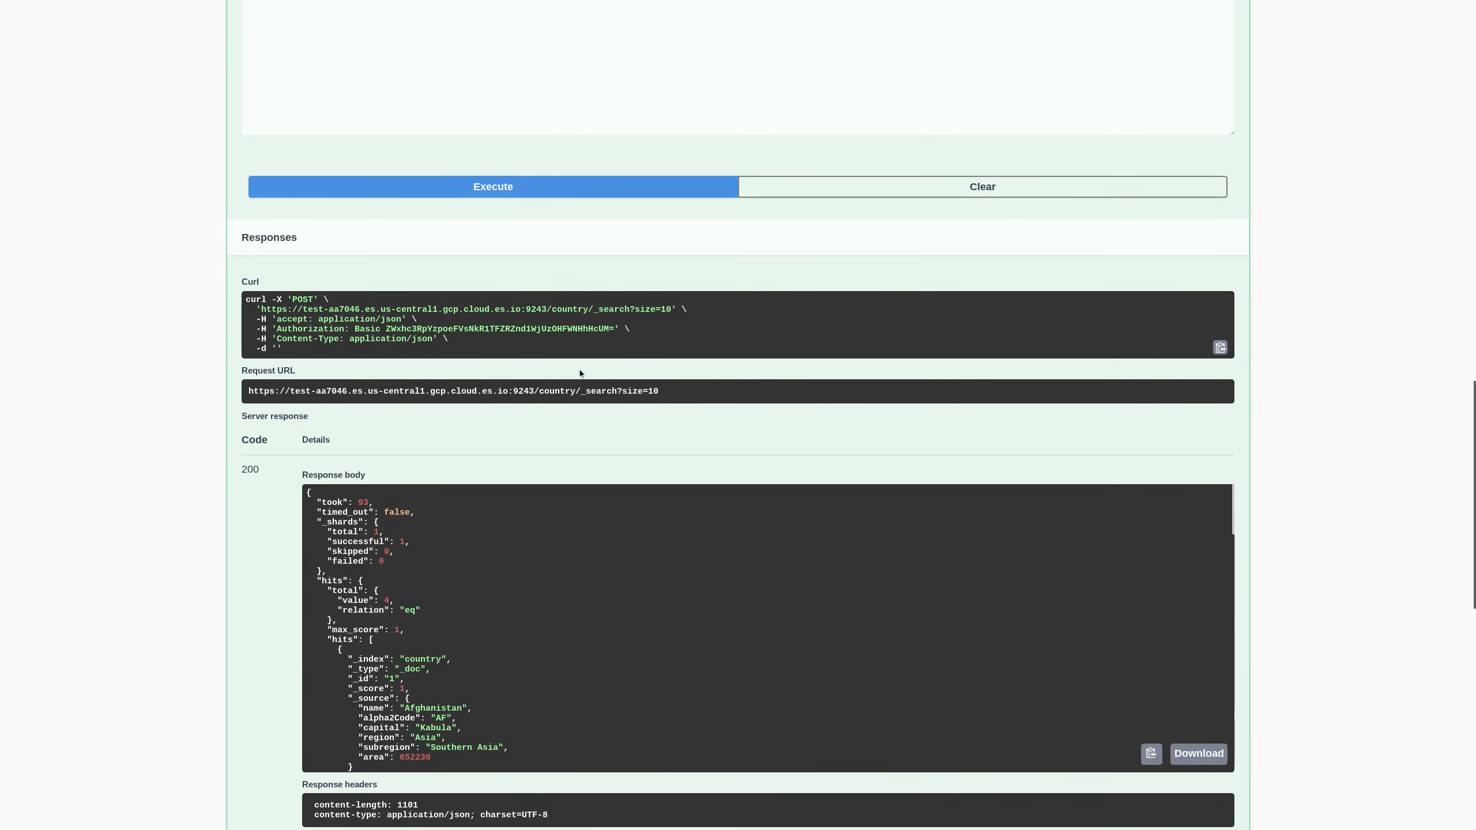
{"action": "scroll", "coordinate": [407, 616], "scroll_direction": "down", "scroll_amount": 3}
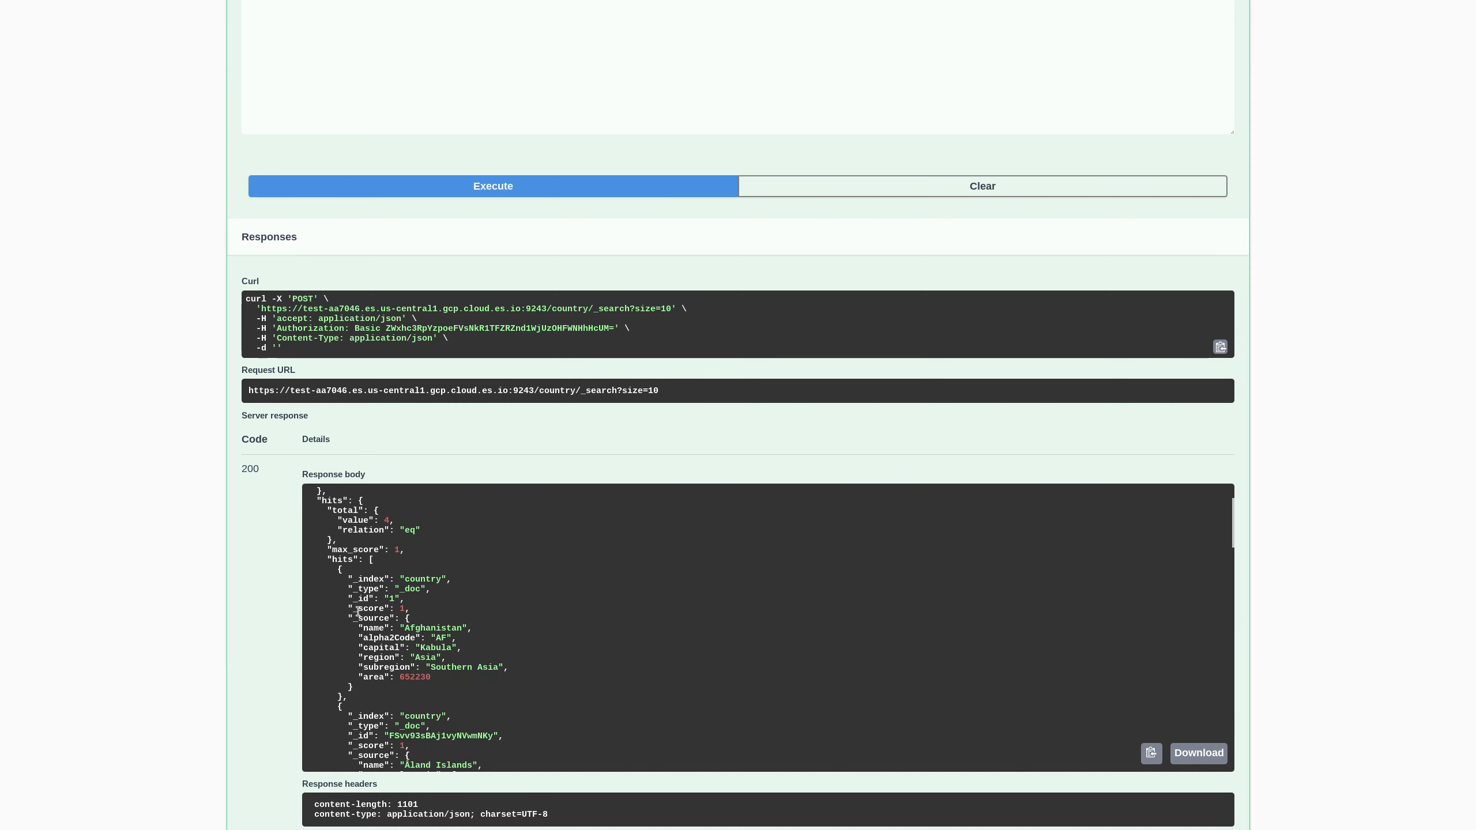
{"action": "left_click_drag", "start_coordinate": [353, 600], "coordinate": [521, 643]}
{"action": "scroll", "coordinate": [363, 617], "scroll_direction": "down", "scroll_amount": 3}
{"action": "scroll", "coordinate": [348, 680], "scroll_direction": "down", "scroll_amount": 5}
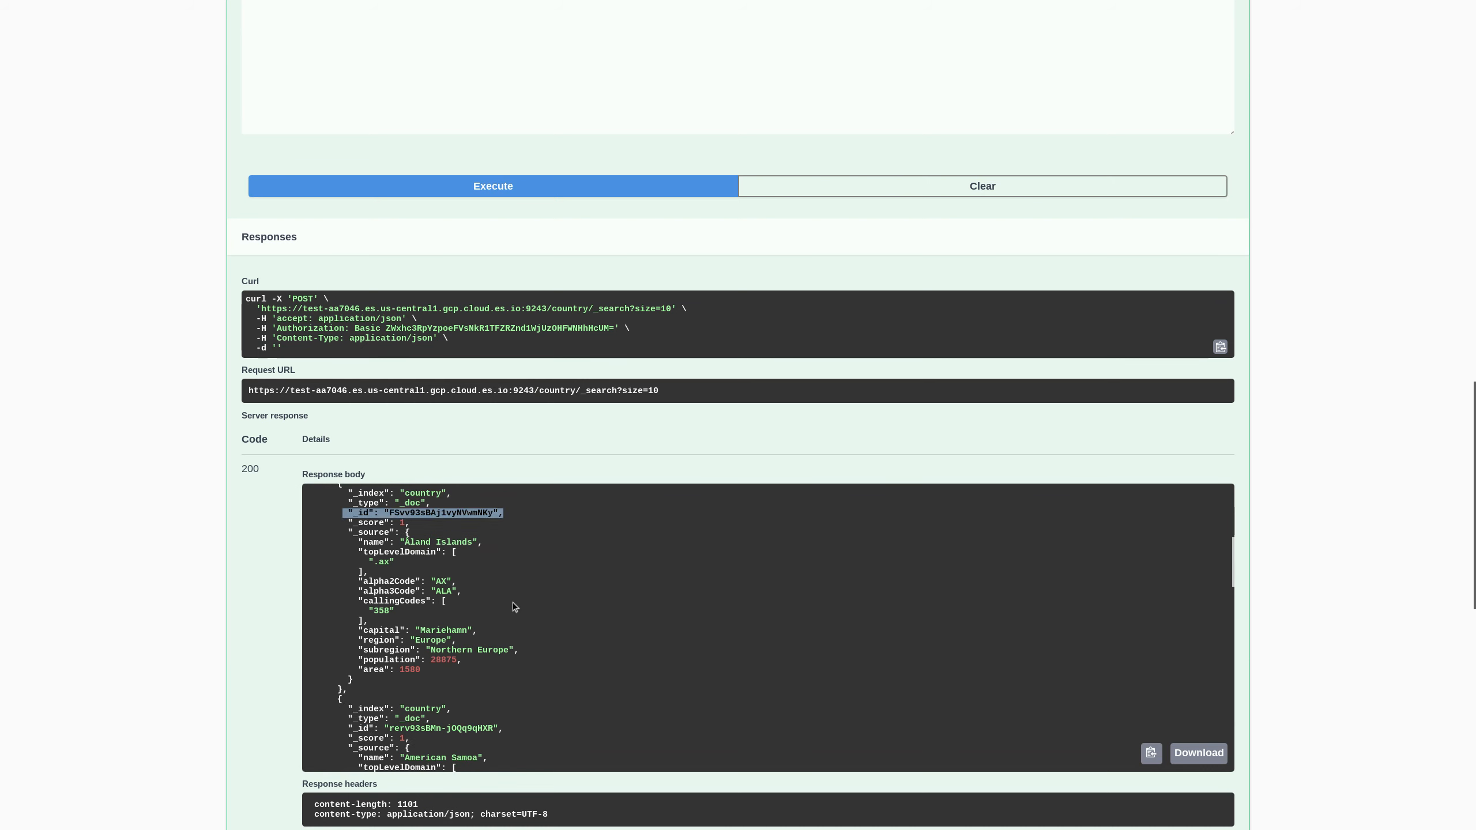
{"action": "left_click_drag", "start_coordinate": [347, 685], "coordinate": [505, 686]}
{"action": "scroll", "coordinate": [429, 705], "scroll_direction": "down", "scroll_amount": 5}
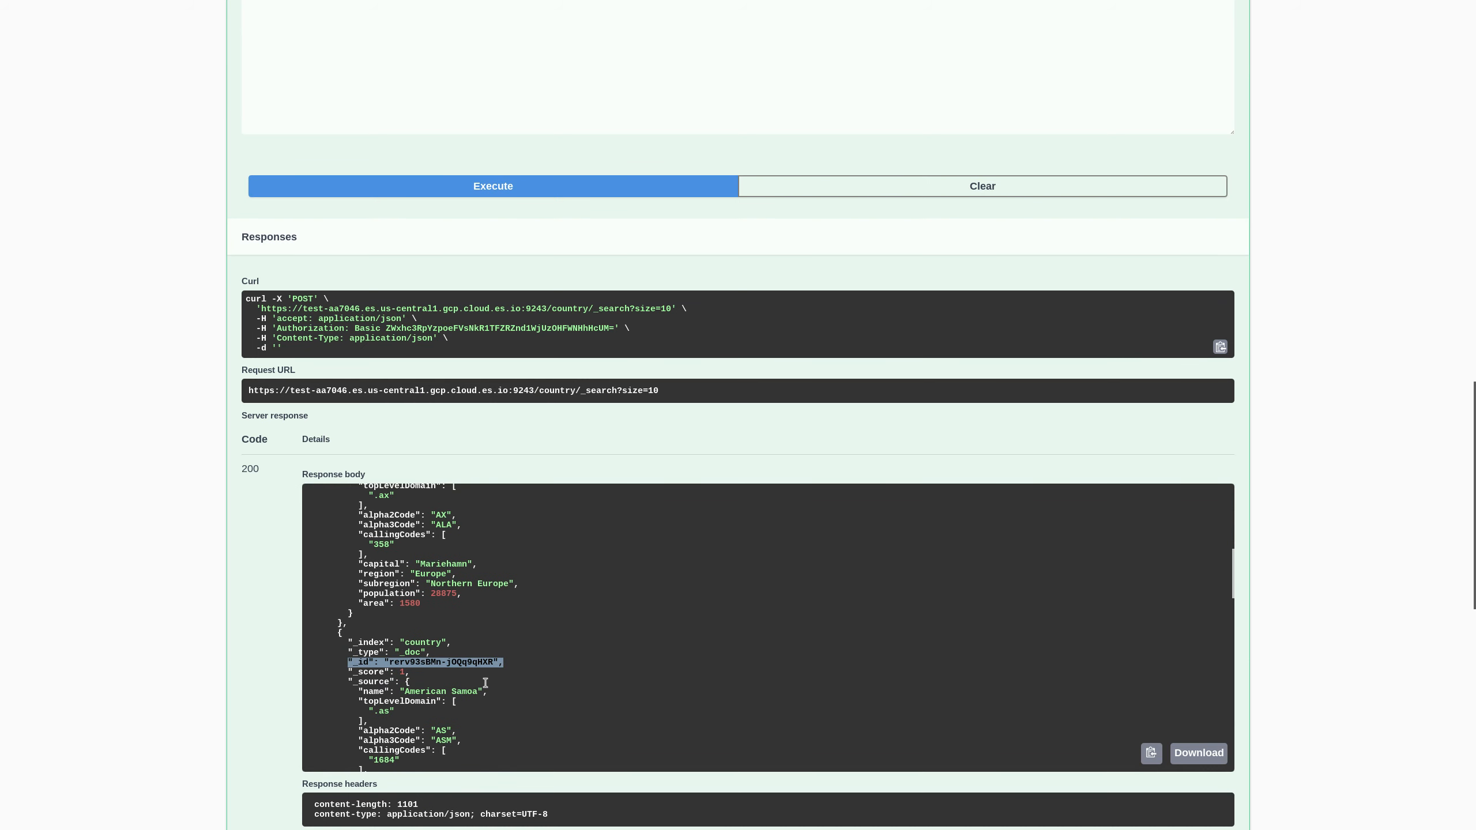
{"action": "left_click_drag", "start_coordinate": [343, 710], "coordinate": [553, 718]}
{"action": "scroll", "coordinate": [238, 379], "scroll_direction": "up", "scroll_amount": 10}
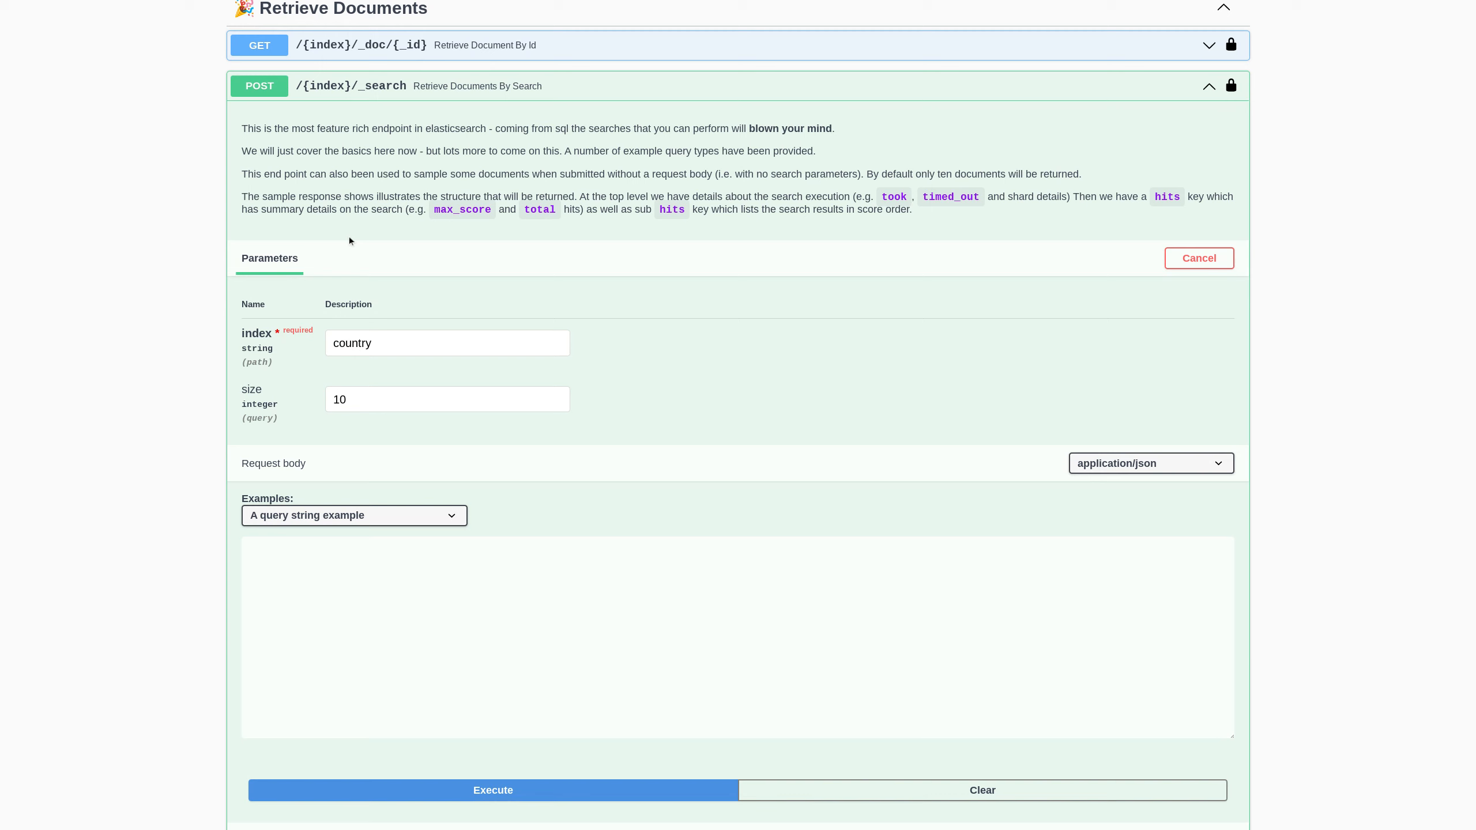
- Load the range query example and inspect its area gte 1 condition
{"action": "left_click", "coordinate": [444, 521]}
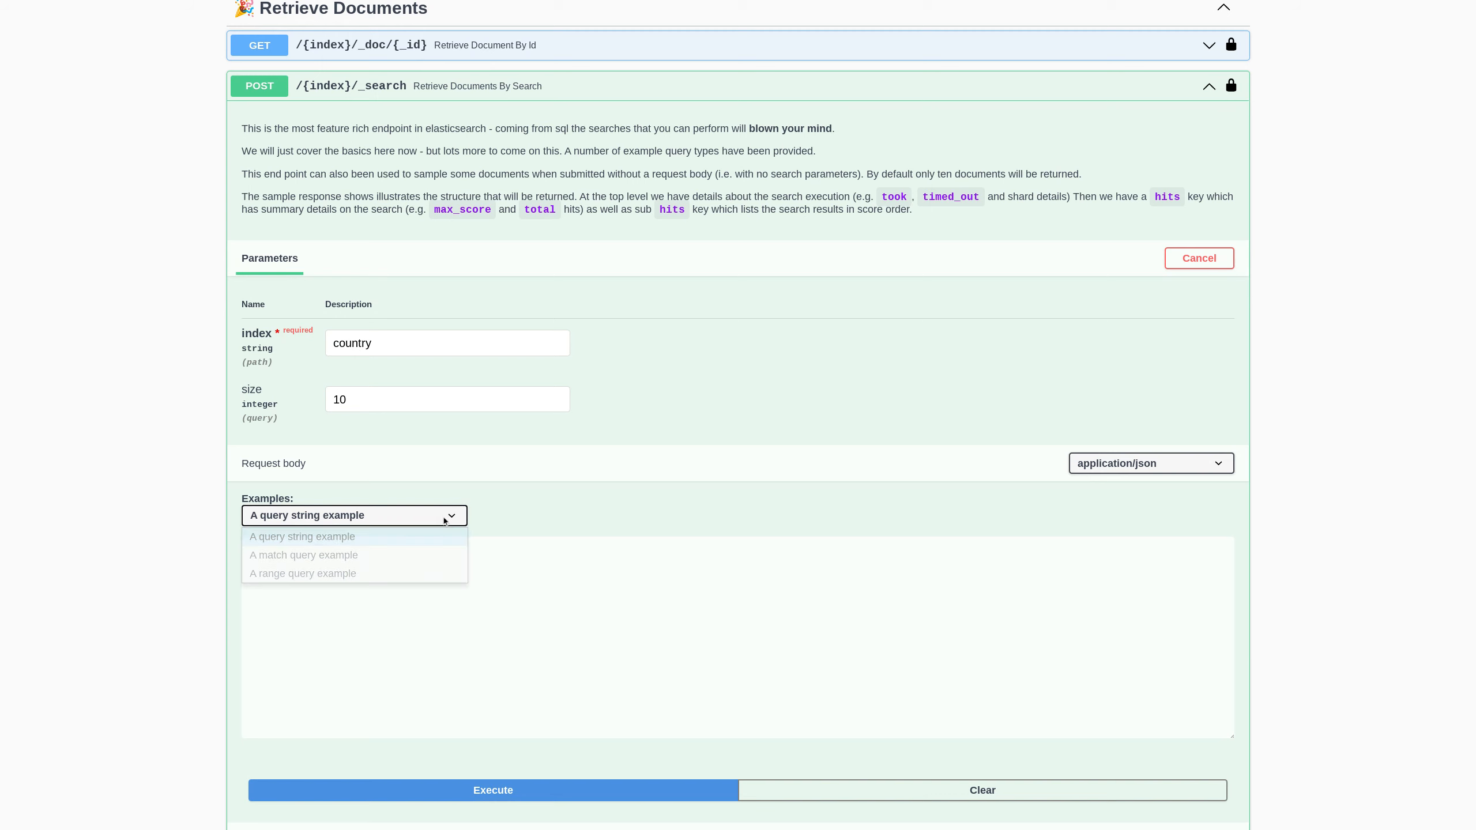
{"action": "left_click", "coordinate": [397, 577]}
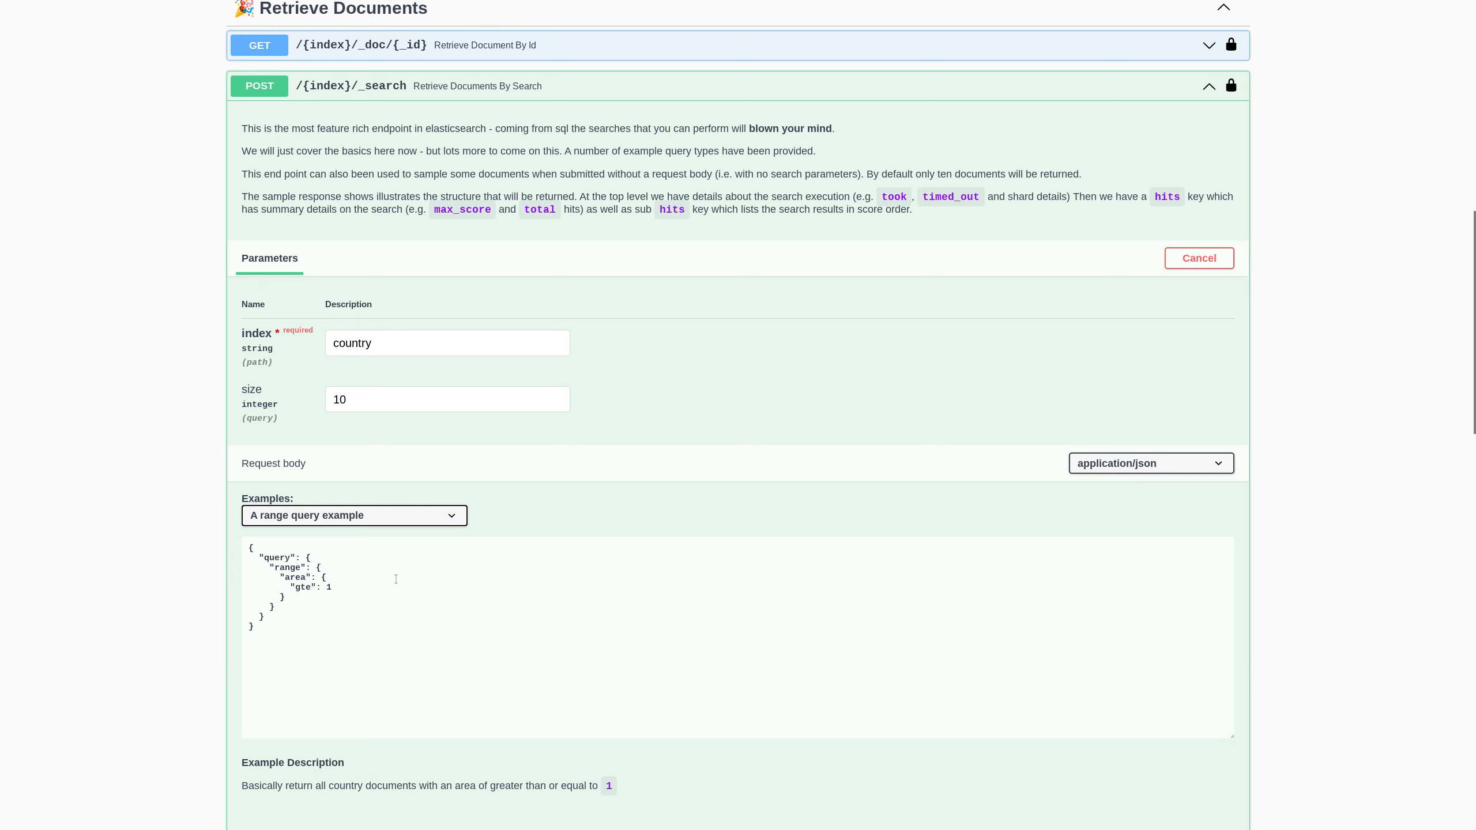
{"action": "left_click", "coordinate": [311, 587]}
{"action": "double_click", "coordinate": [298, 577]}
{"action": "left_click_drag", "start_coordinate": [293, 589], "coordinate": [334, 589]}
- View the match query example, then load the query string example searching for 'af'
{"action": "left_click", "coordinate": [400, 519]}
{"action": "left_click", "coordinate": [373, 554]}
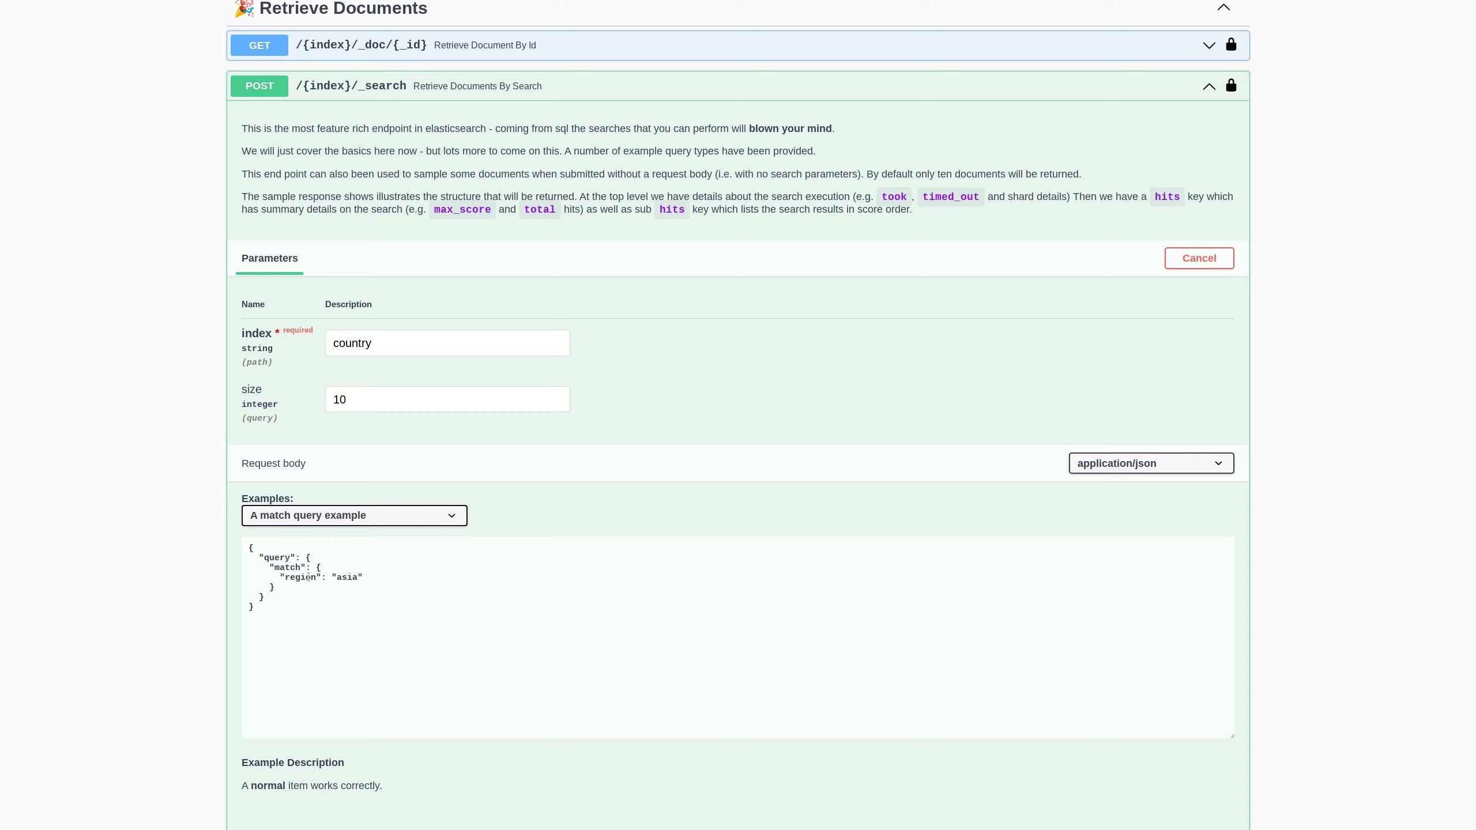
{"action": "left_click", "coordinate": [346, 515]}
{"action": "left_click", "coordinate": [348, 532]}
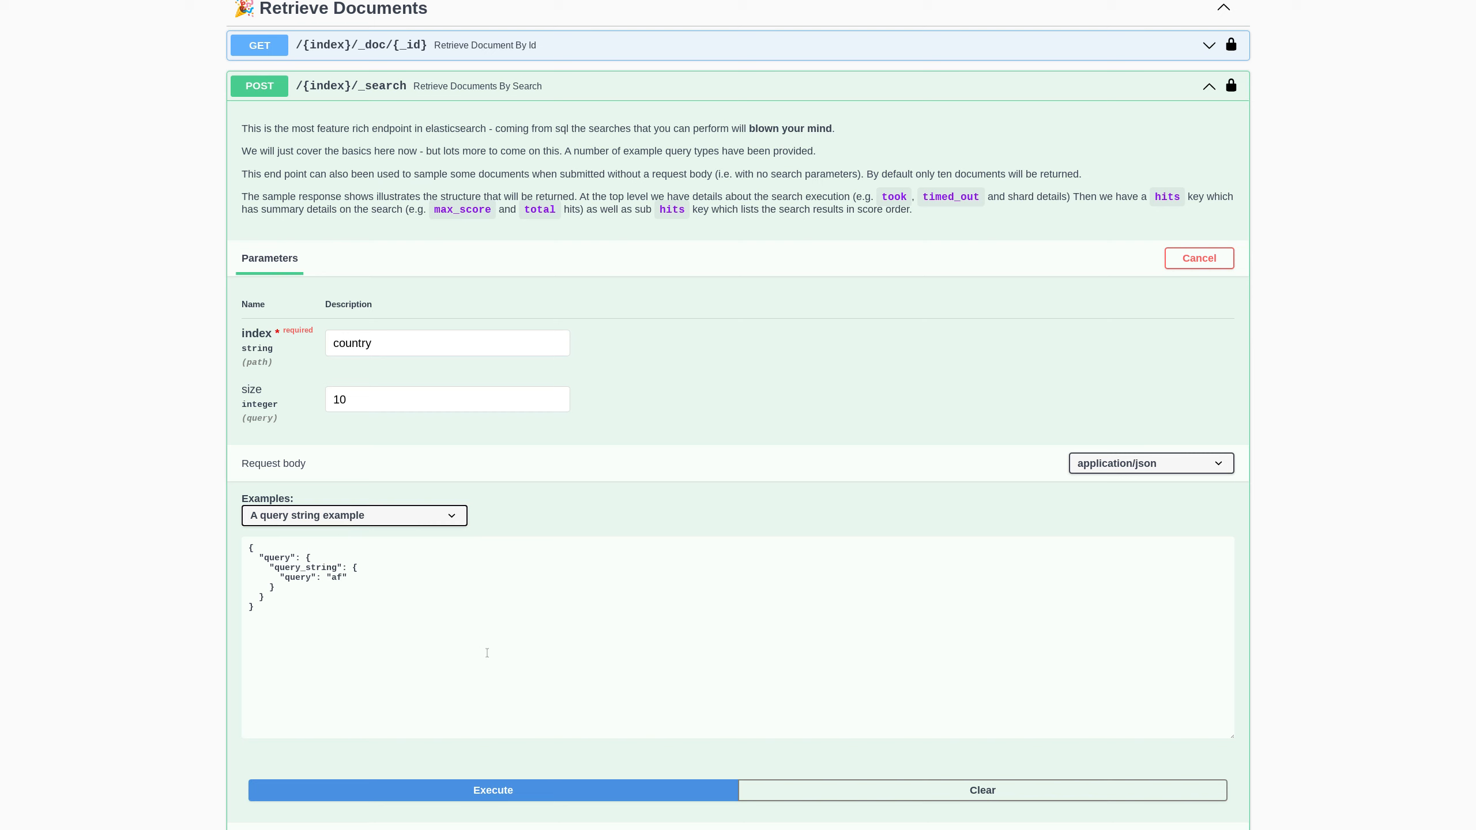
{"action": "scroll", "coordinate": [454, 660], "scroll_direction": "down", "scroll_amount": 4}
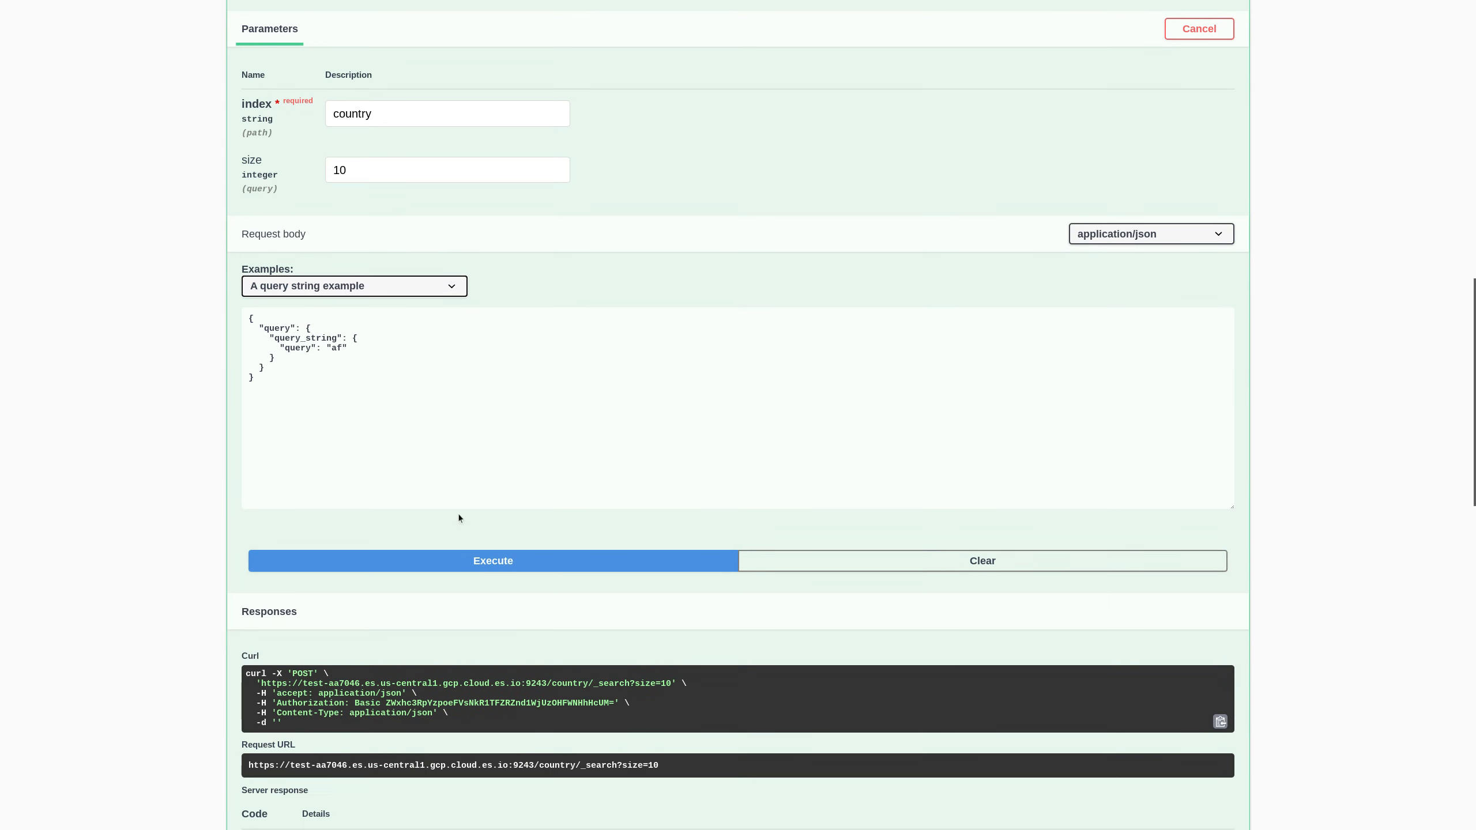
- Execute the 'af' query string search on the country index
{"action": "left_click", "coordinate": [475, 569]}
{"action": "scroll", "coordinate": [243, 597], "scroll_direction": "up", "scroll_amount": 1}
{"action": "scroll", "coordinate": [244, 598], "scroll_direction": "down", "scroll_amount": 4}
{"action": "scroll", "coordinate": [243, 601], "scroll_direction": "down", "scroll_amount": 2}
{"action": "scroll", "coordinate": [212, 642], "scroll_direction": "down", "scroll_amount": 3}
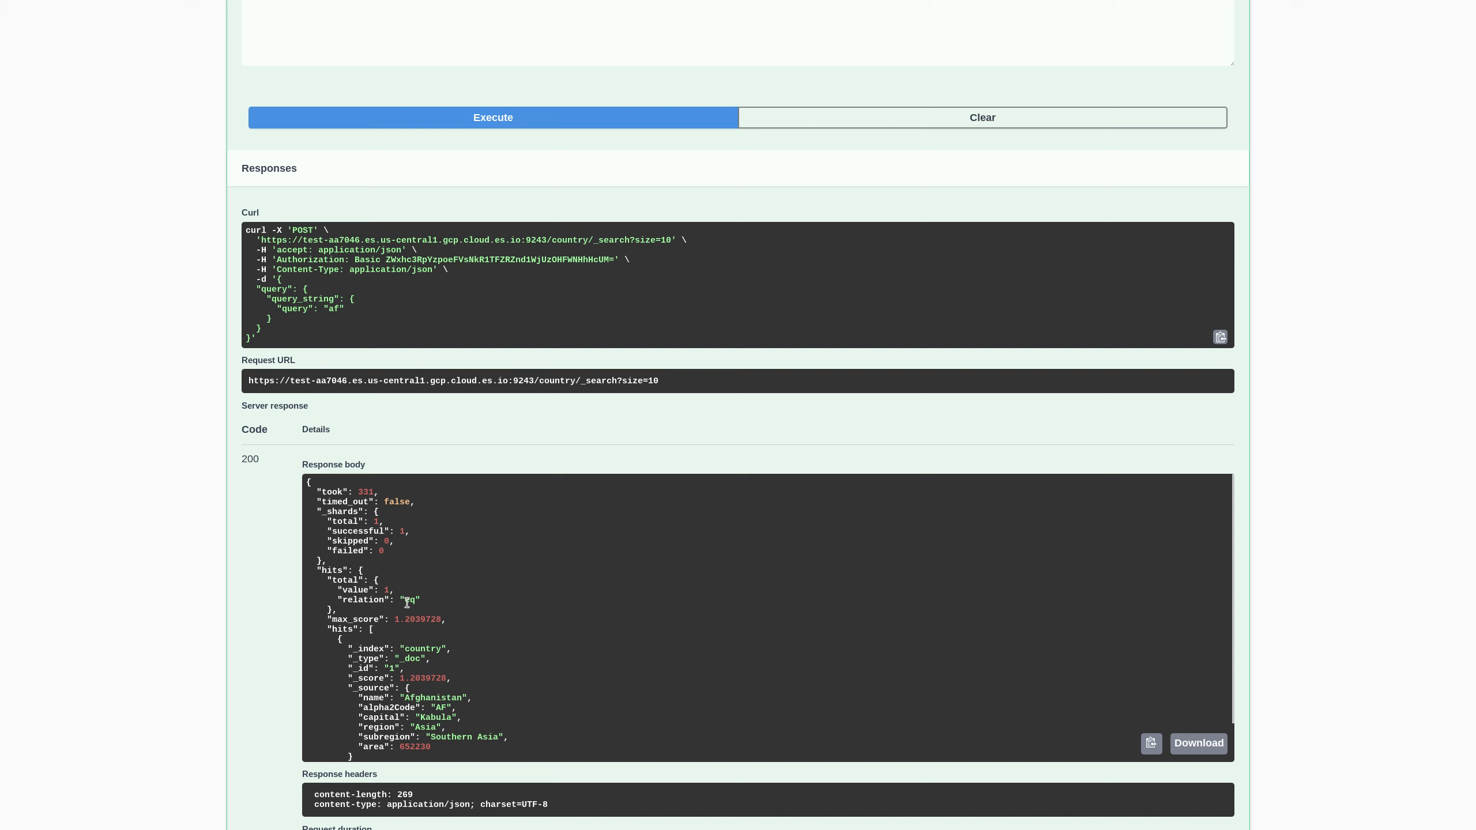
- Review the response's took, shards, hits and max_score for the single Afghanistan hit
{"action": "left_click_drag", "start_coordinate": [316, 488], "coordinate": [414, 560]}
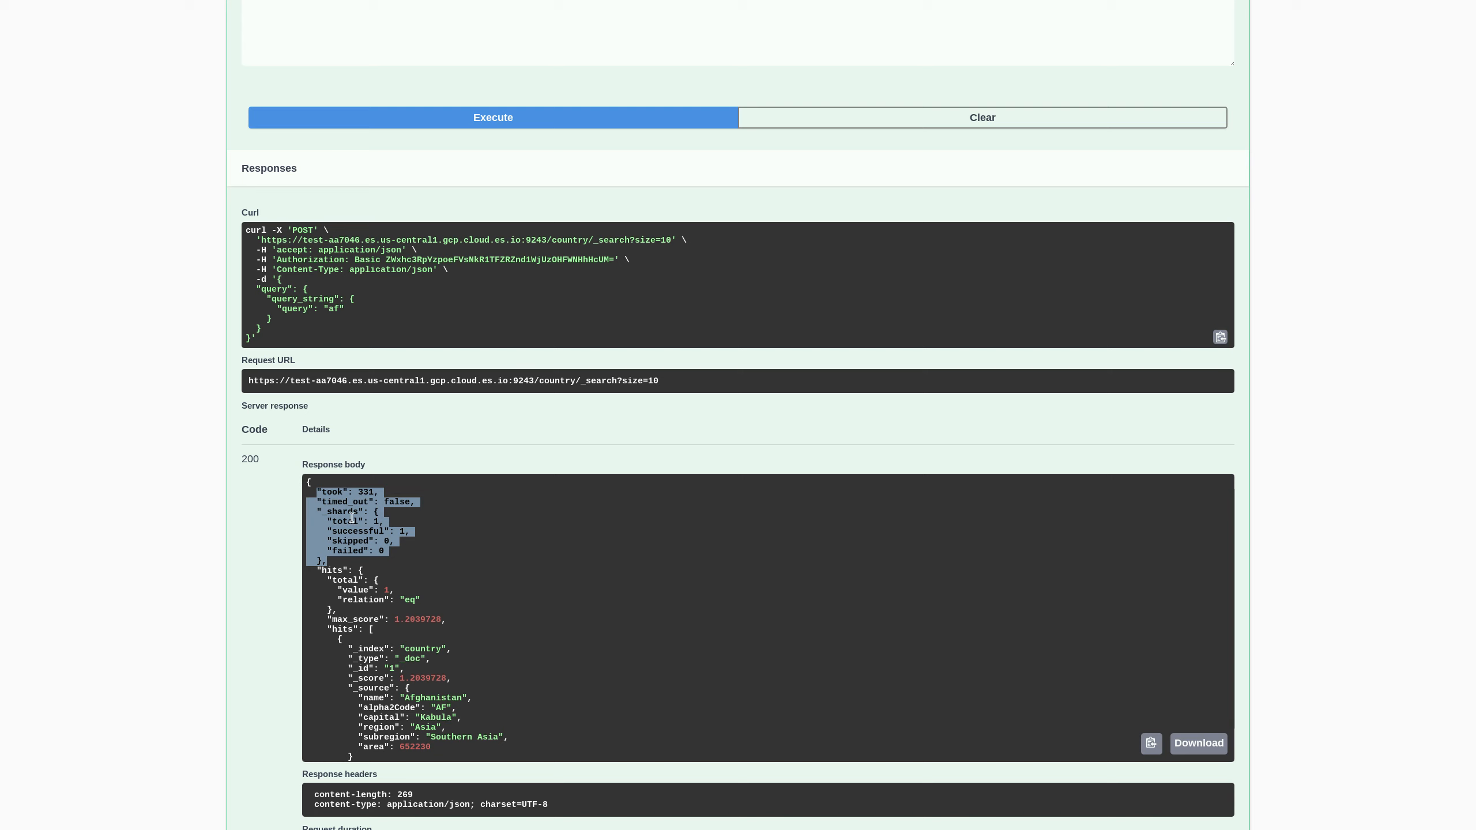
{"action": "left_click_drag", "start_coordinate": [316, 570], "coordinate": [366, 585]}
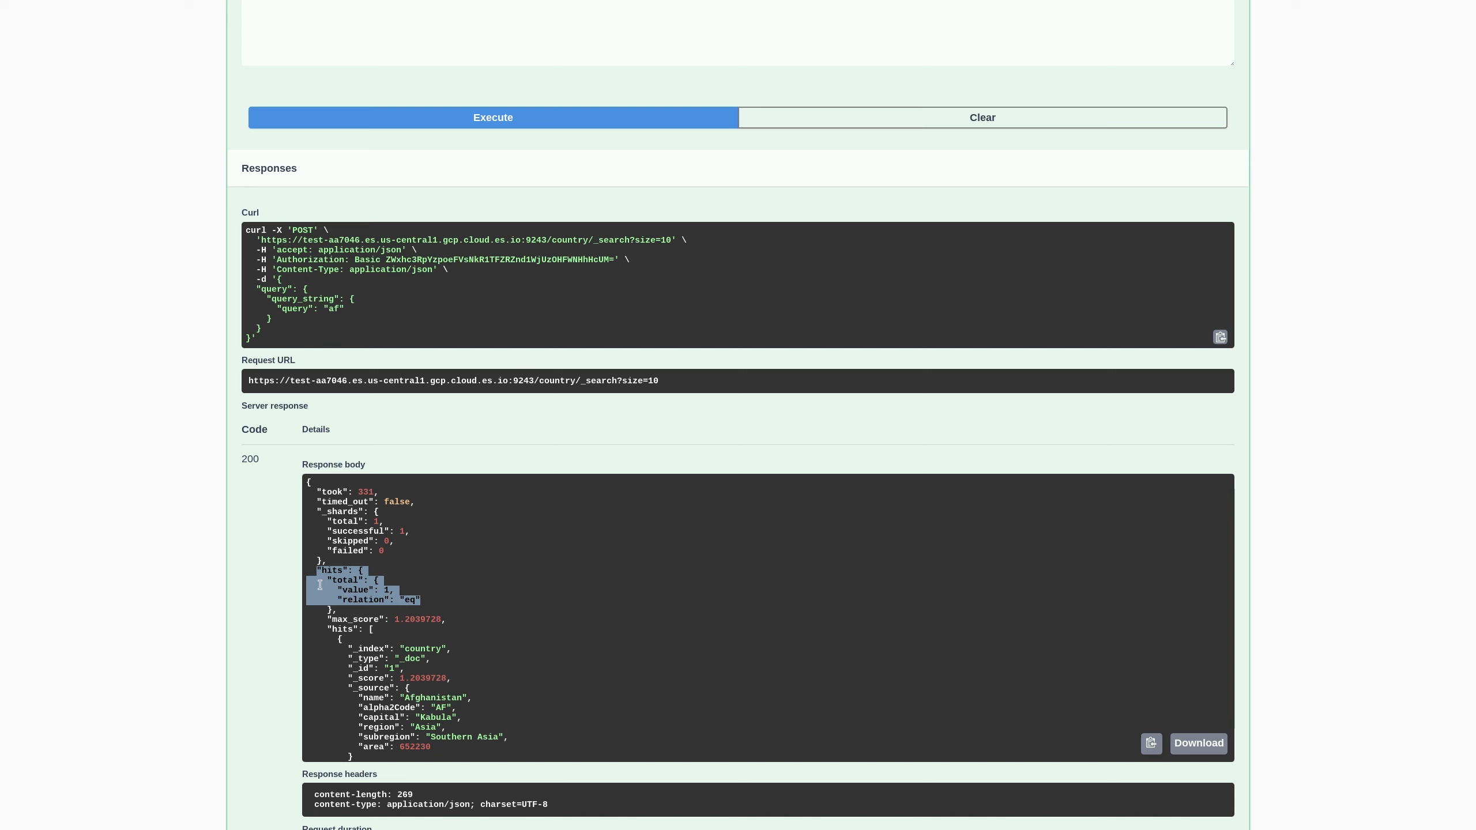
{"action": "left_click", "coordinate": [328, 629]}
{"action": "left_click_drag", "start_coordinate": [328, 628], "coordinate": [373, 630]}
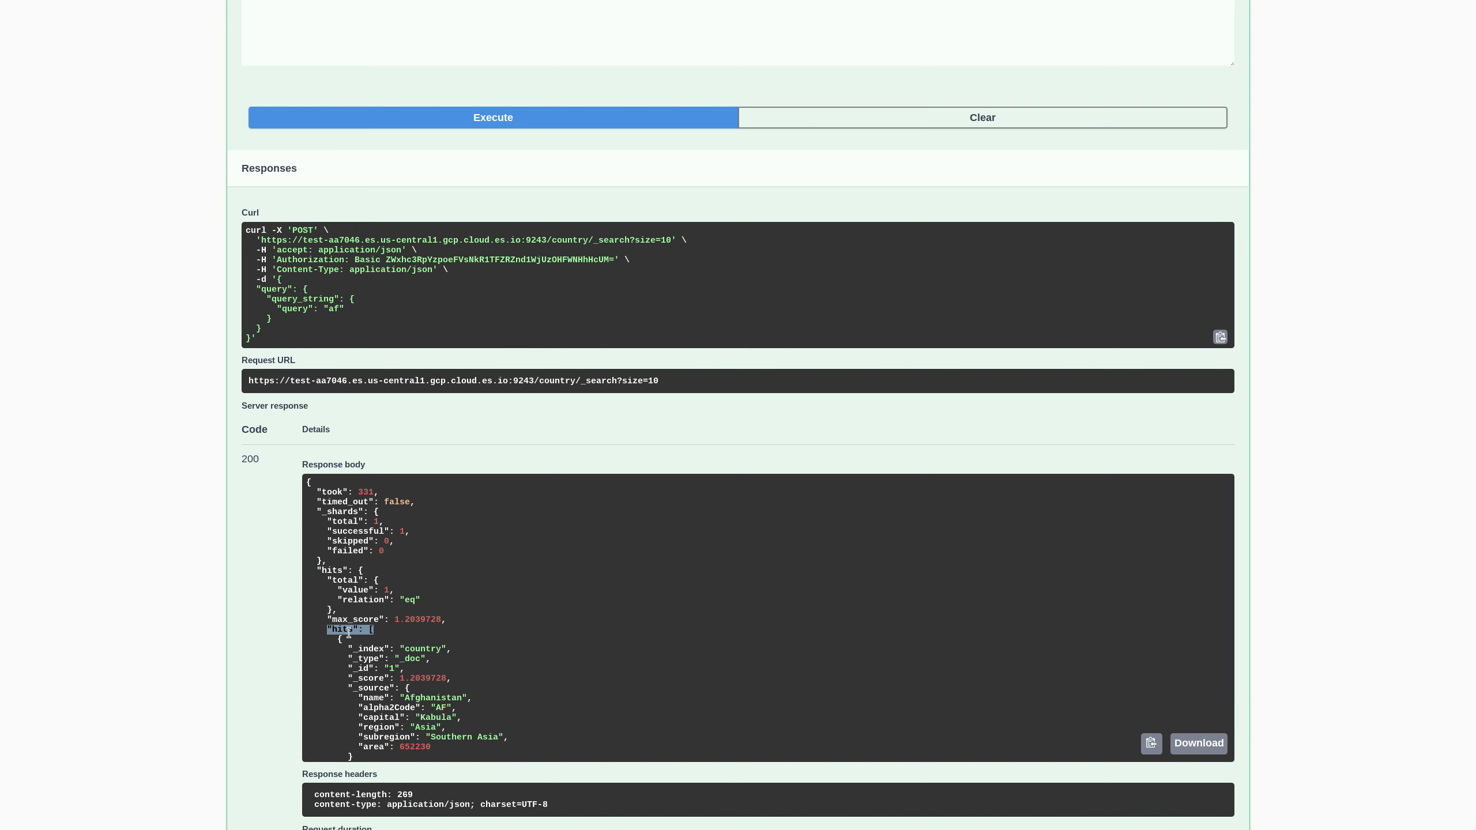
{"action": "left_click", "coordinate": [347, 629]}
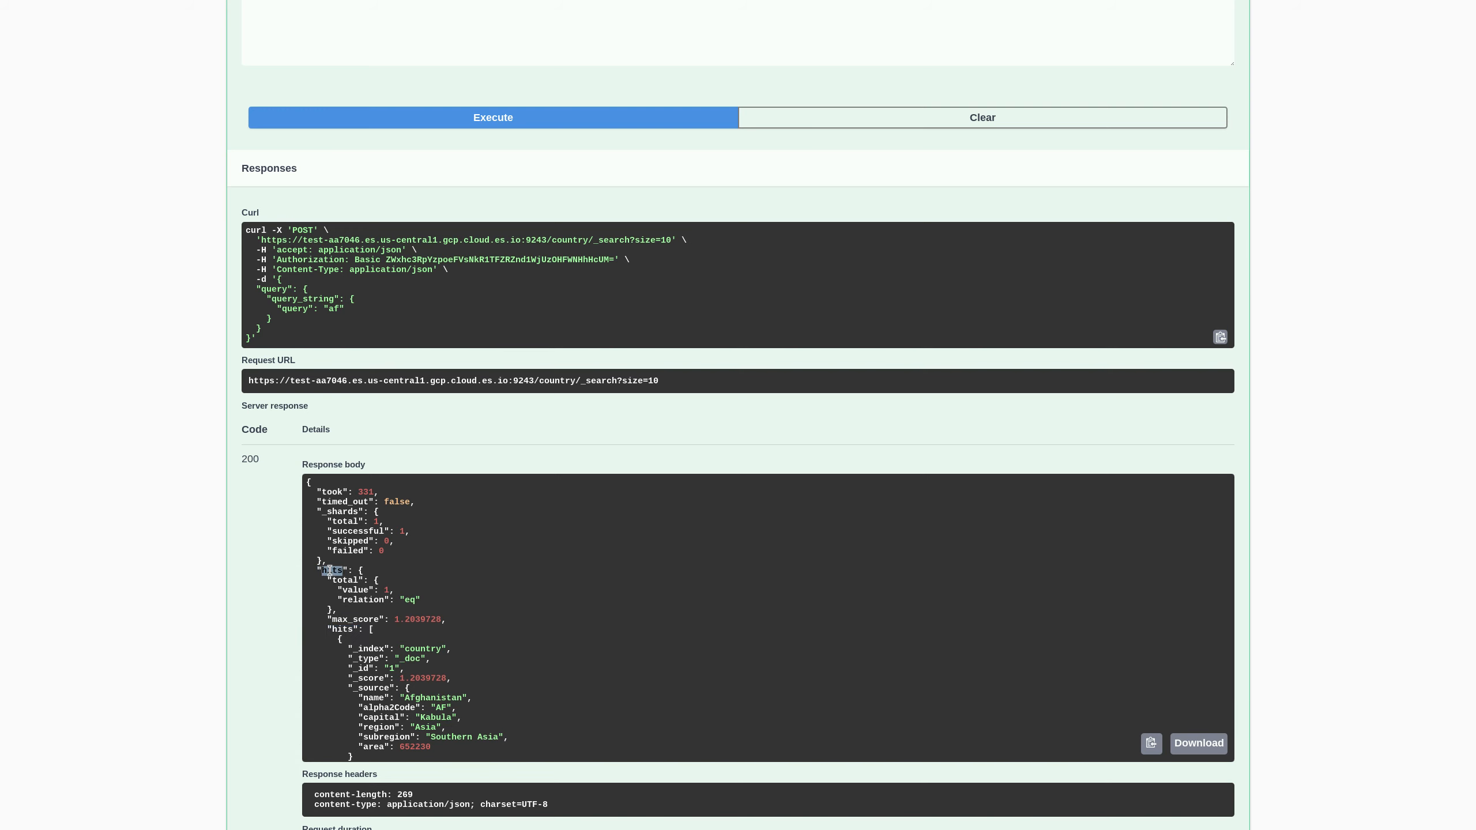
{"action": "double_click", "coordinate": [343, 629]}
{"action": "scroll", "coordinate": [459, 654], "scroll_direction": "down", "scroll_amount": 2}
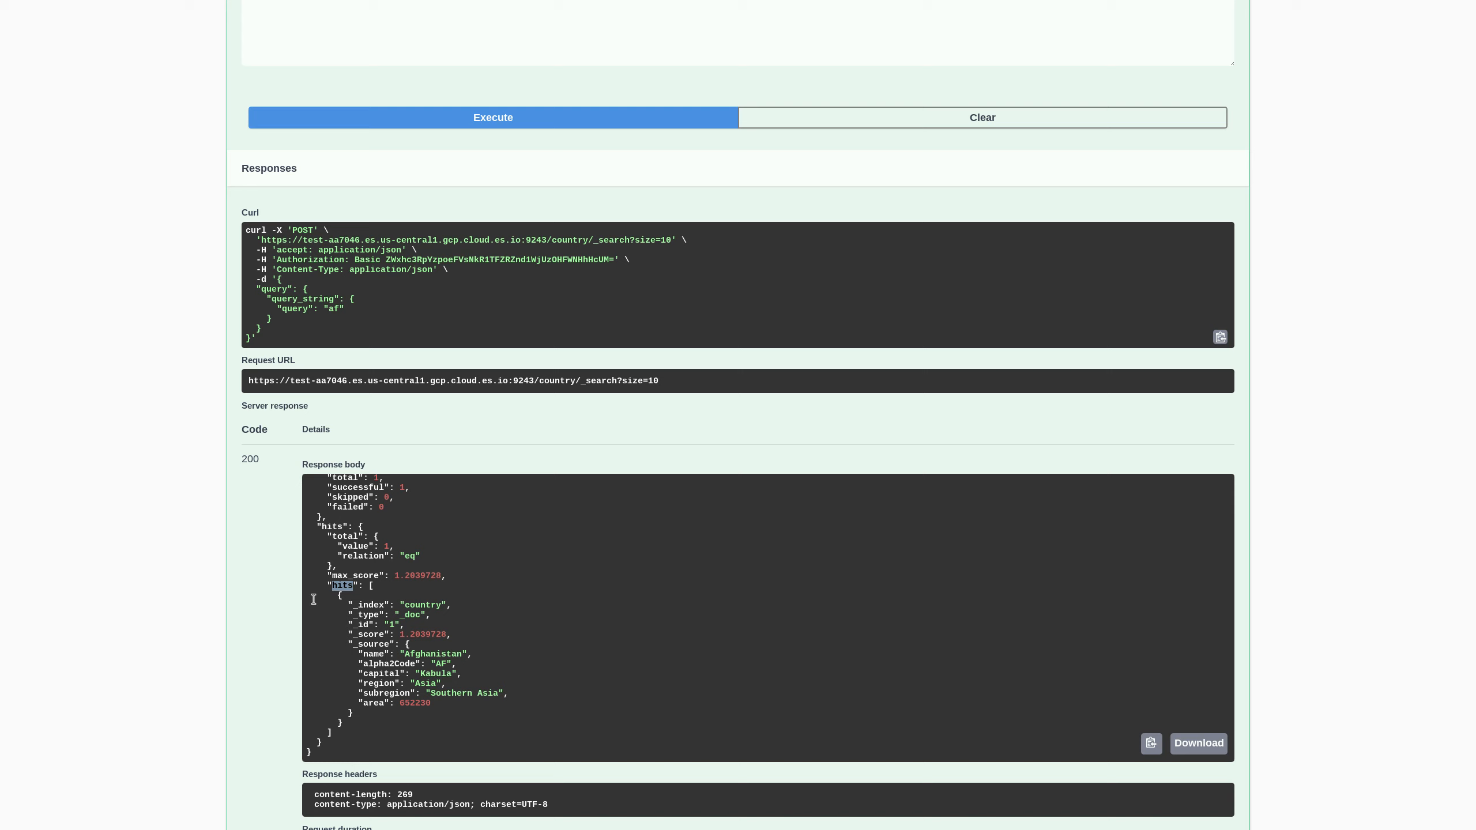
{"action": "left_click_drag", "start_coordinate": [326, 575], "coordinate": [471, 580]}
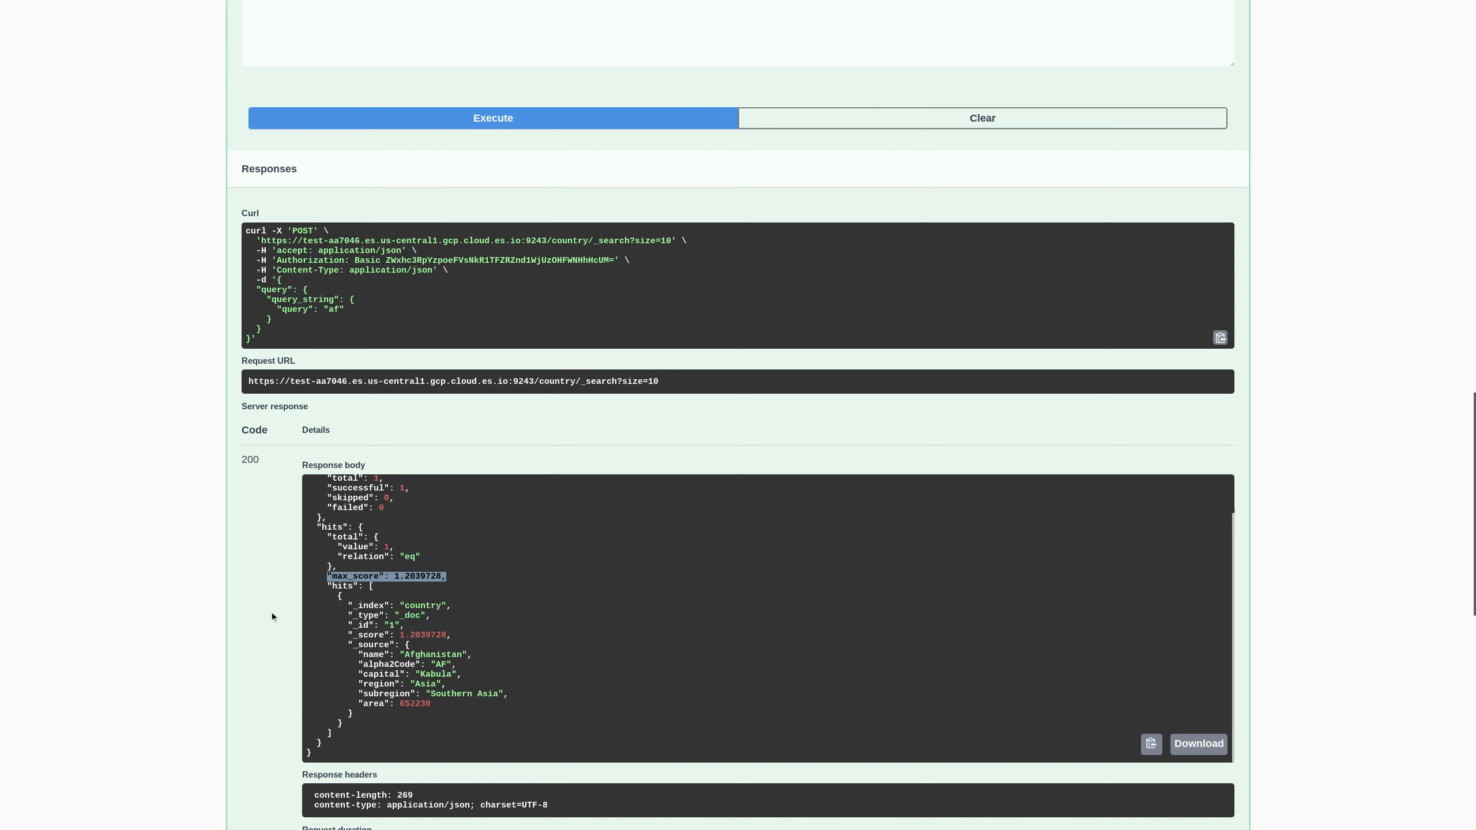
{"action": "scroll", "coordinate": [283, 634], "scroll_direction": "up", "scroll_amount": 1}
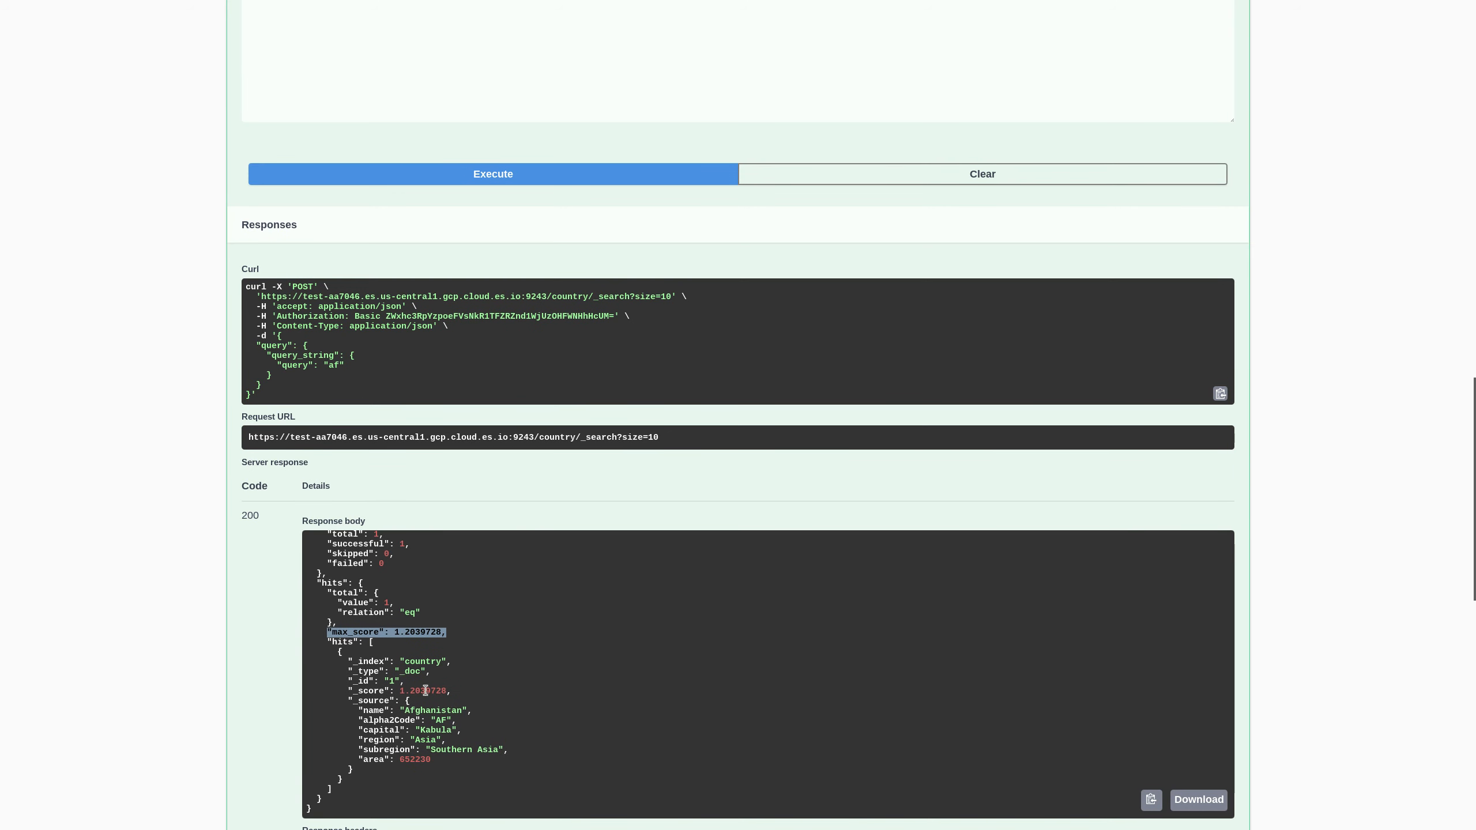
{"action": "scroll", "coordinate": [306, 648], "scroll_direction": "up", "scroll_amount": 1}
{"action": "scroll", "coordinate": [285, 602], "scroll_direction": "up", "scroll_amount": 8}
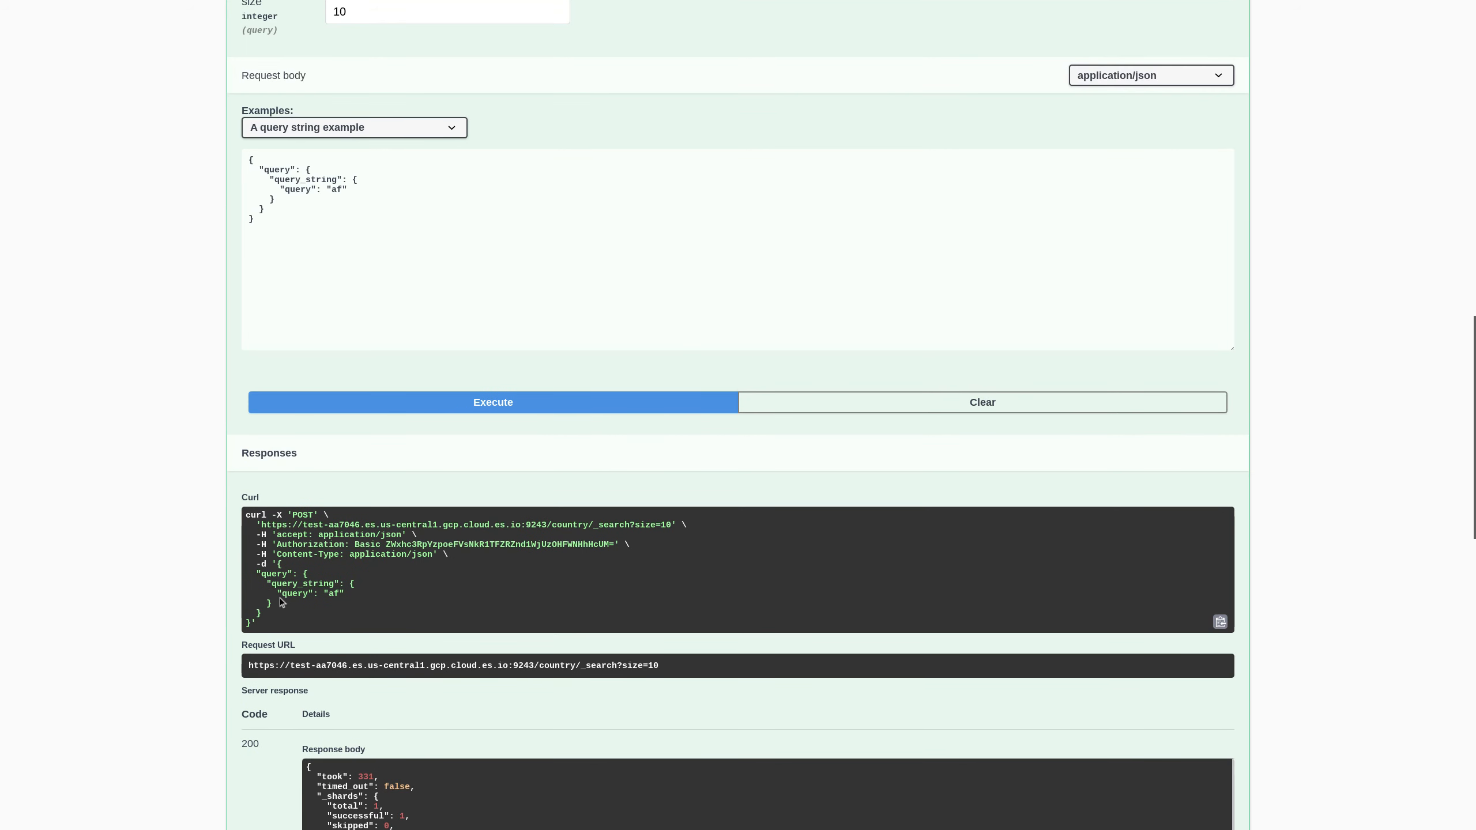
{"action": "scroll", "coordinate": [556, 343], "scroll_direction": "up", "scroll_amount": 3}
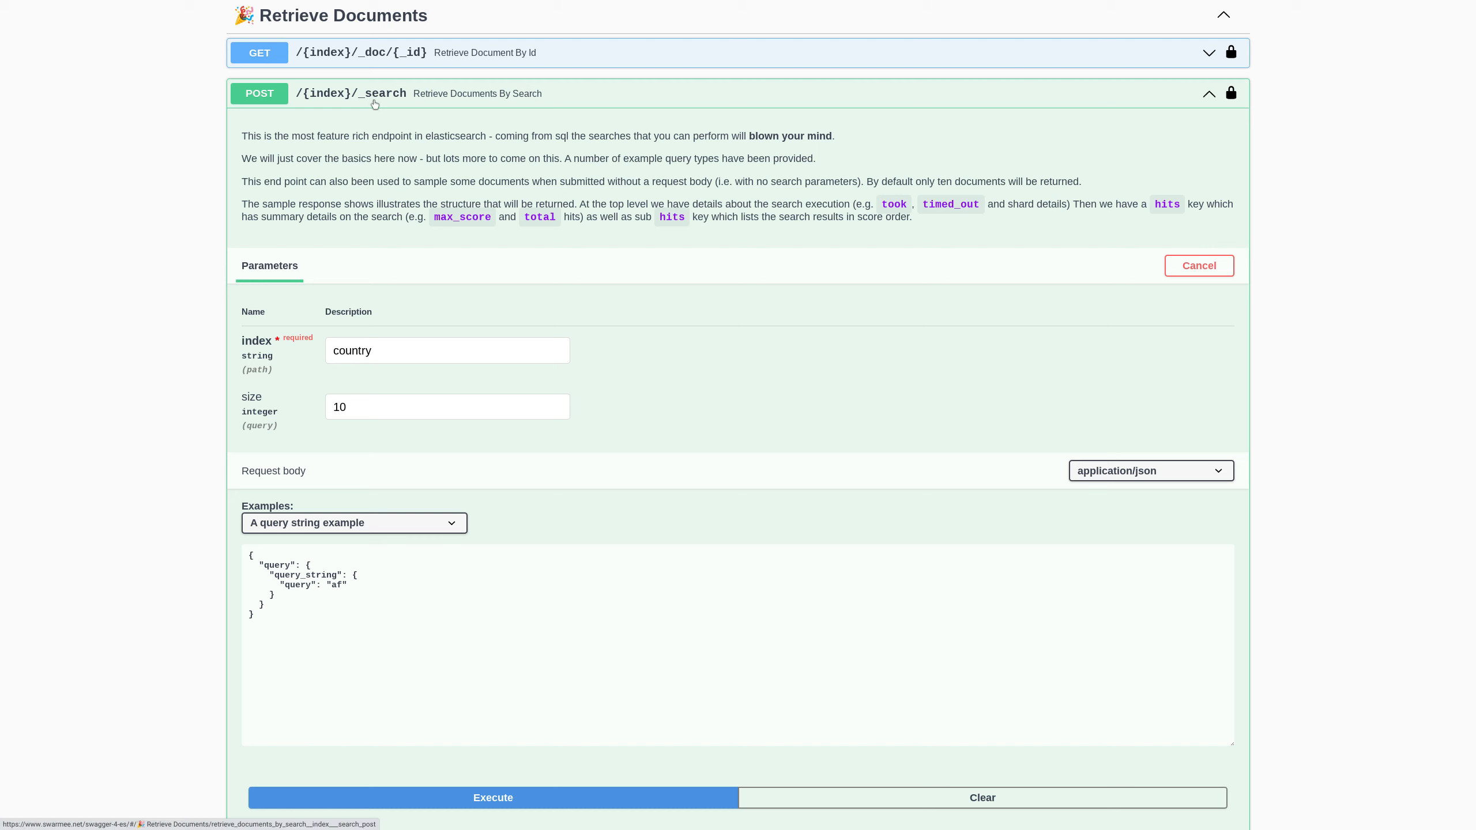
- Collapse the search endpoint and make POST /{index}/_update/{_id} editable
{"action": "left_click", "coordinate": [573, 100]}
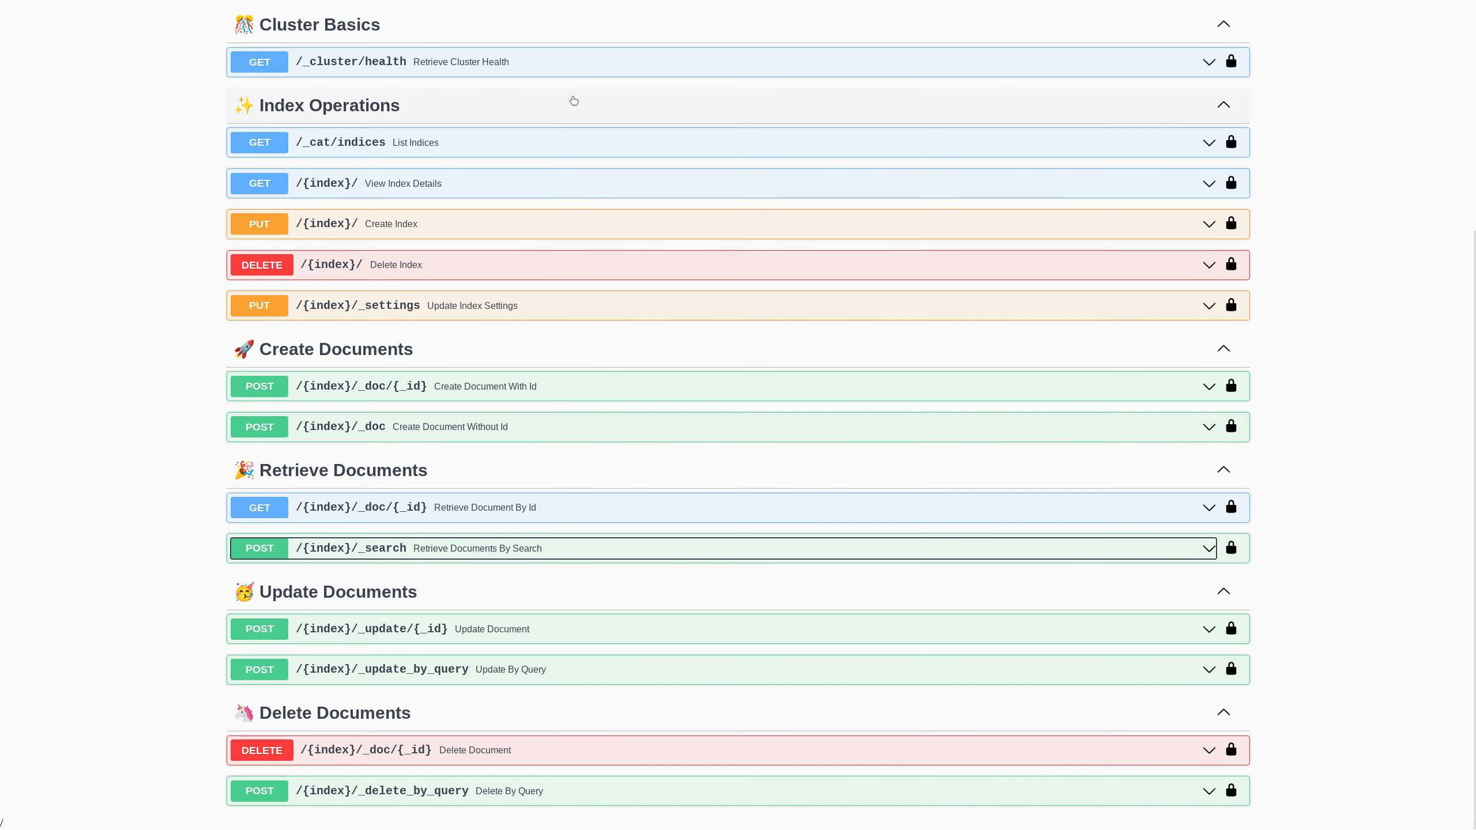
{"action": "left_click", "coordinate": [574, 630]}
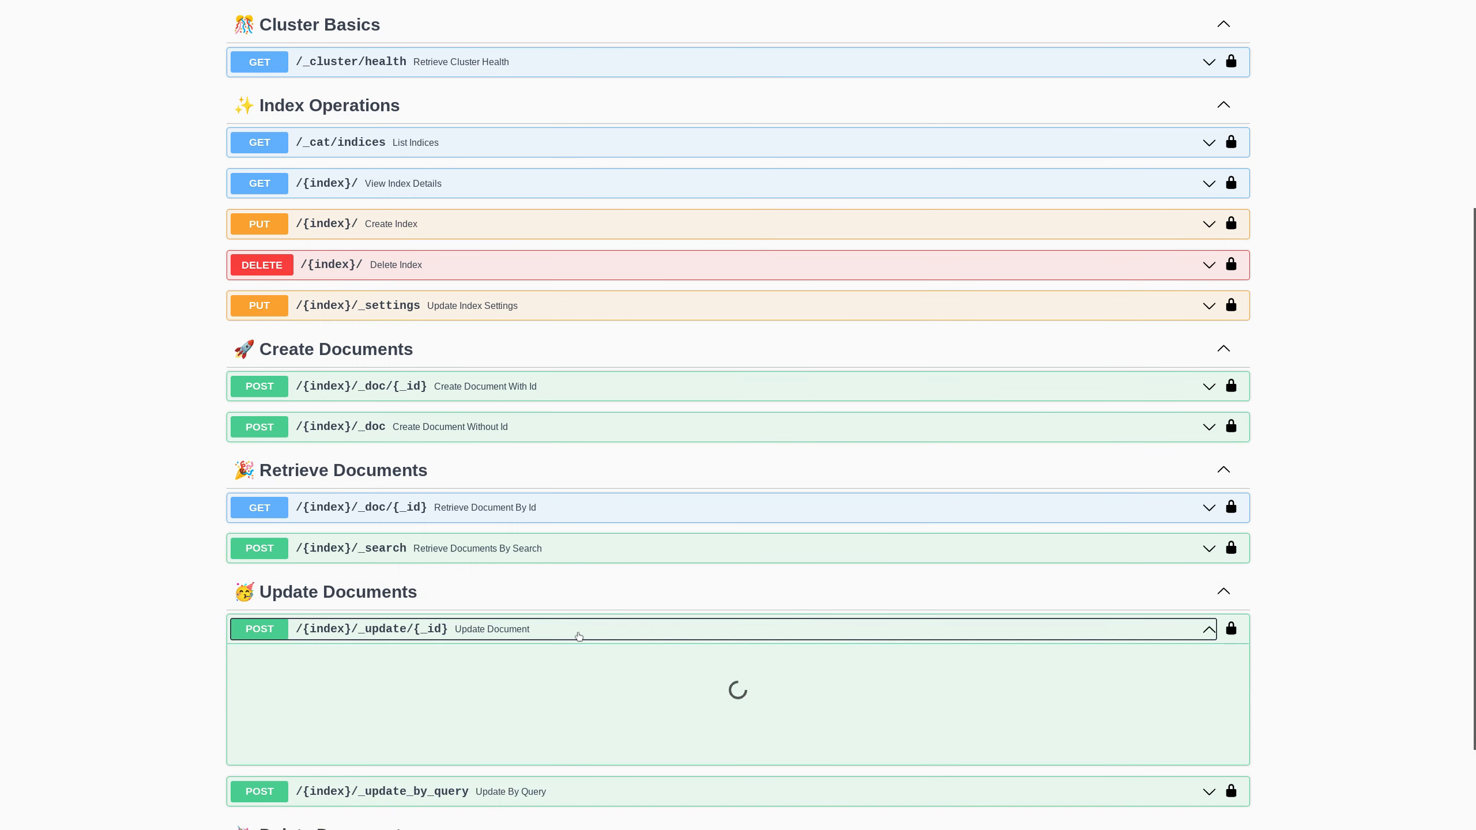
{"action": "scroll", "coordinate": [769, 595], "scroll_direction": "down", "scroll_amount": 3}
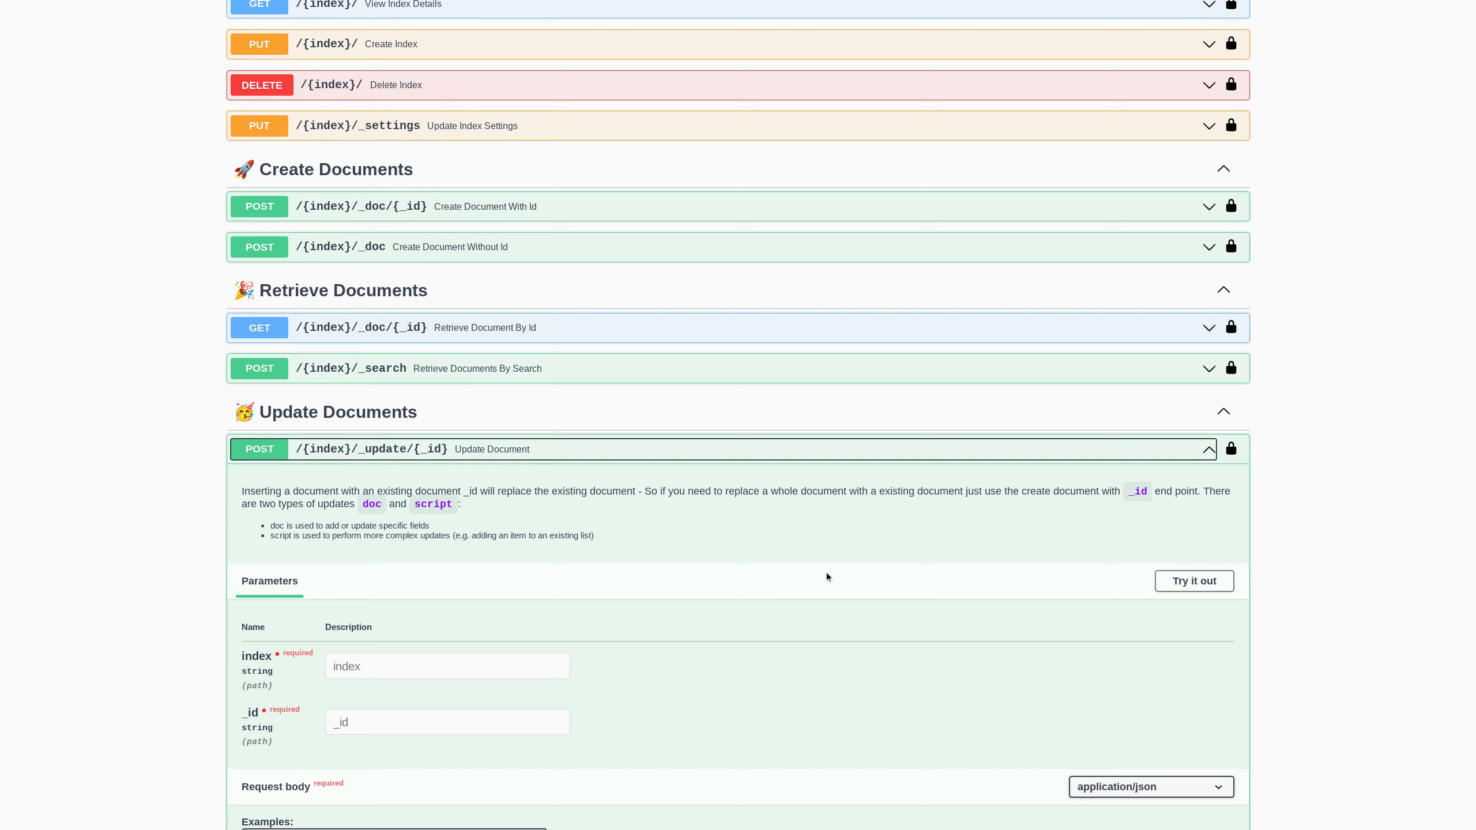
{"action": "left_click", "coordinate": [1197, 584]}
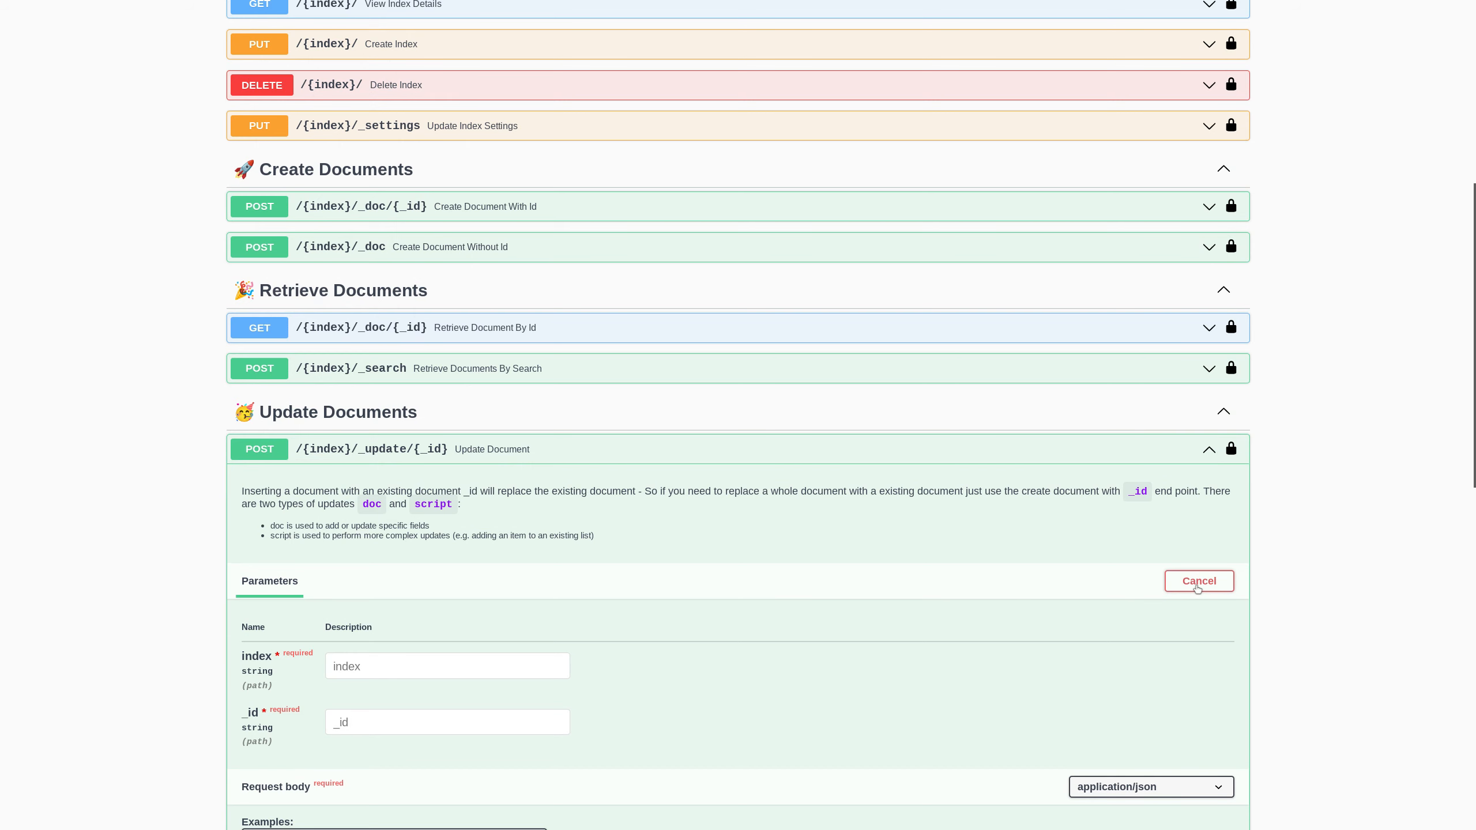
{"action": "scroll", "coordinate": [643, 643], "scroll_direction": "down", "scroll_amount": 1}
{"action": "scroll", "coordinate": [643, 644], "scroll_direction": "down", "scroll_amount": 1}
- Enter index country and _id 1 for the add-a-field update
{"action": "left_click", "coordinate": [427, 589]}
{"action": "type", "text": "country"}
{"action": "left_click", "coordinate": [429, 647]}
{"action": "type", "text": "1"}
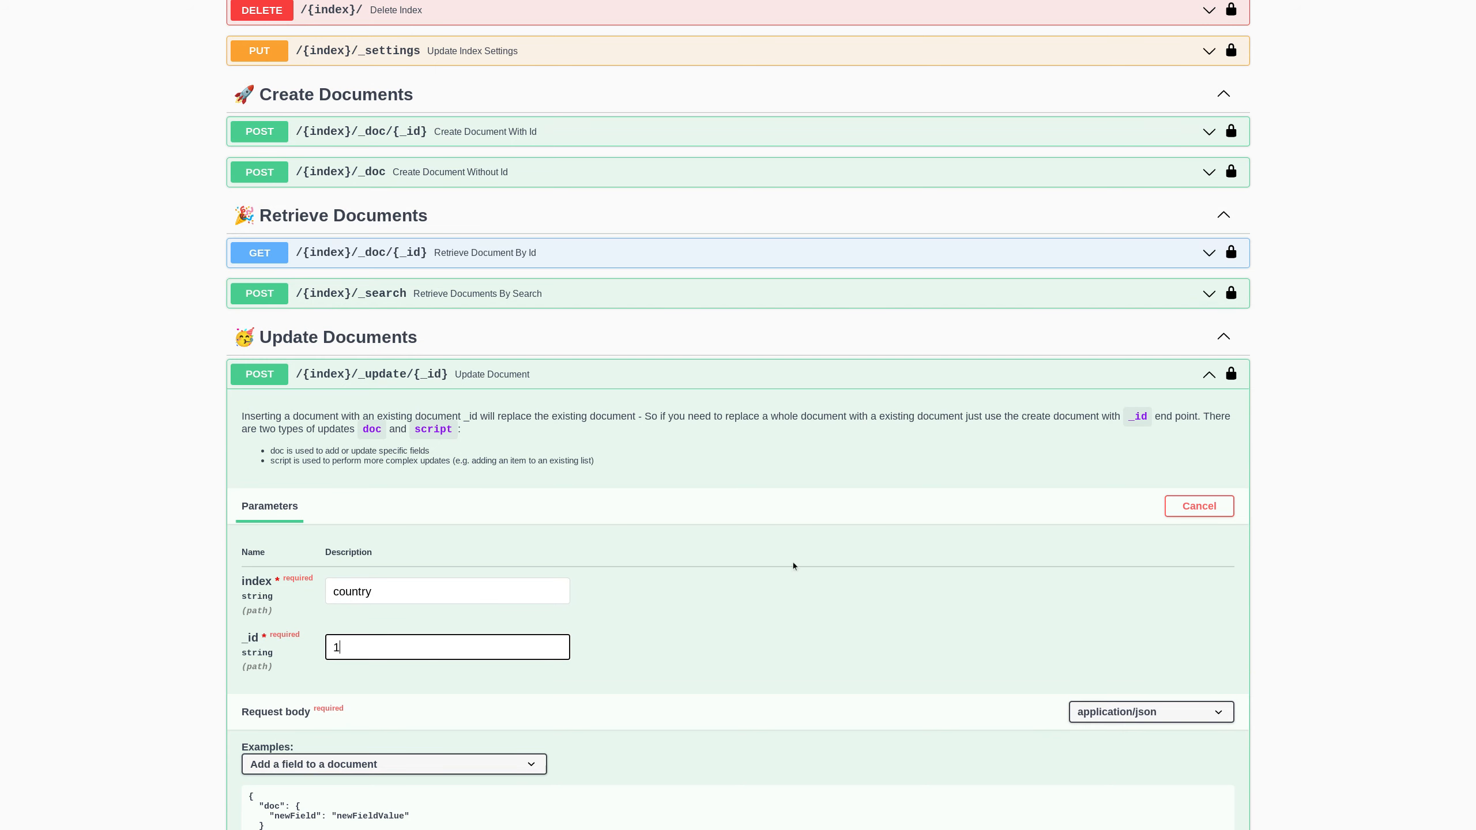
{"action": "scroll", "coordinate": [721, 573], "scroll_direction": "down", "scroll_amount": 2}
{"action": "scroll", "coordinate": [721, 574], "scroll_direction": "down", "scroll_amount": 2}
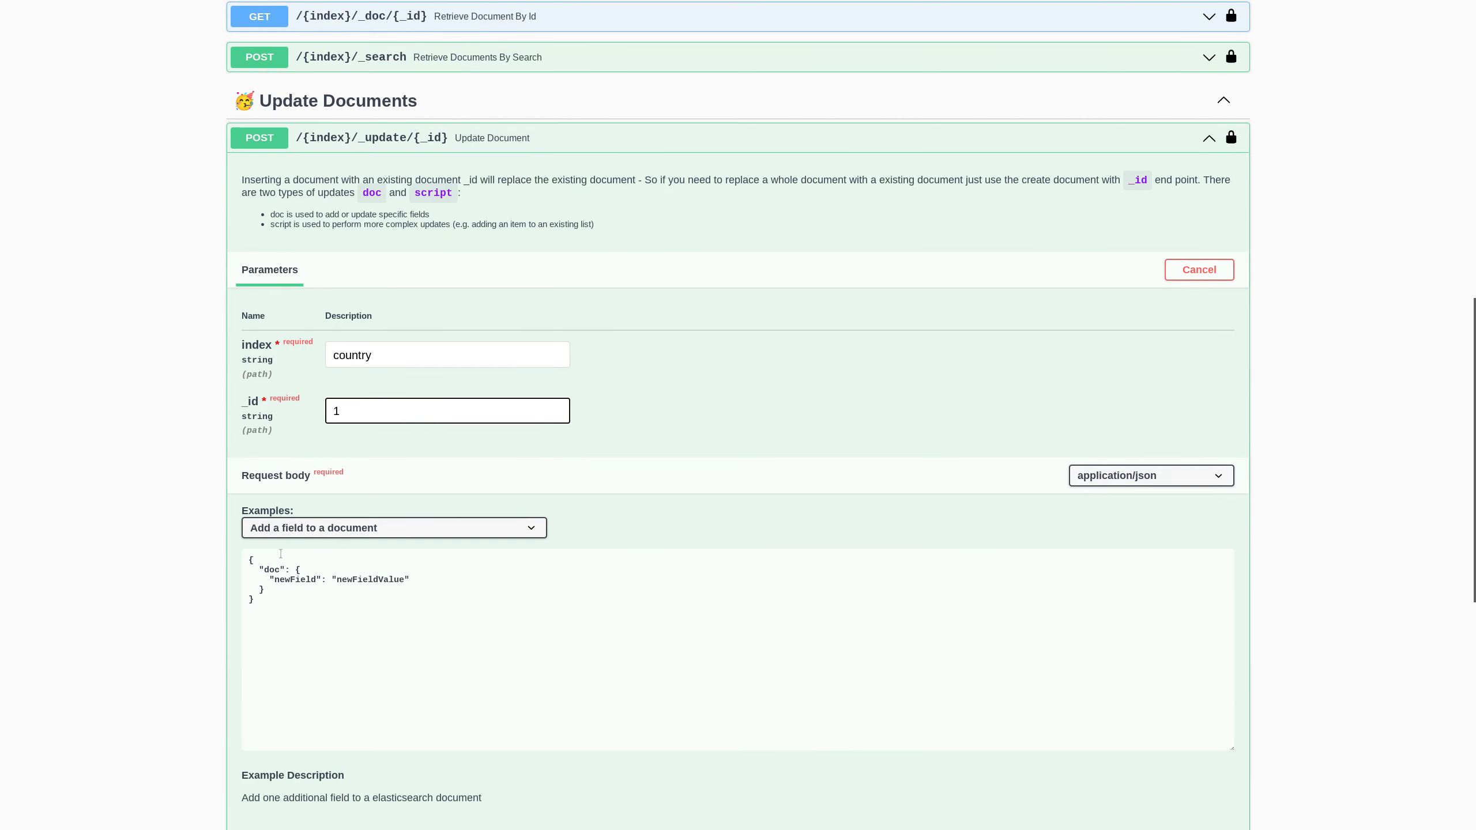
{"action": "scroll", "coordinate": [592, 507], "scroll_direction": "down", "scroll_amount": 2}
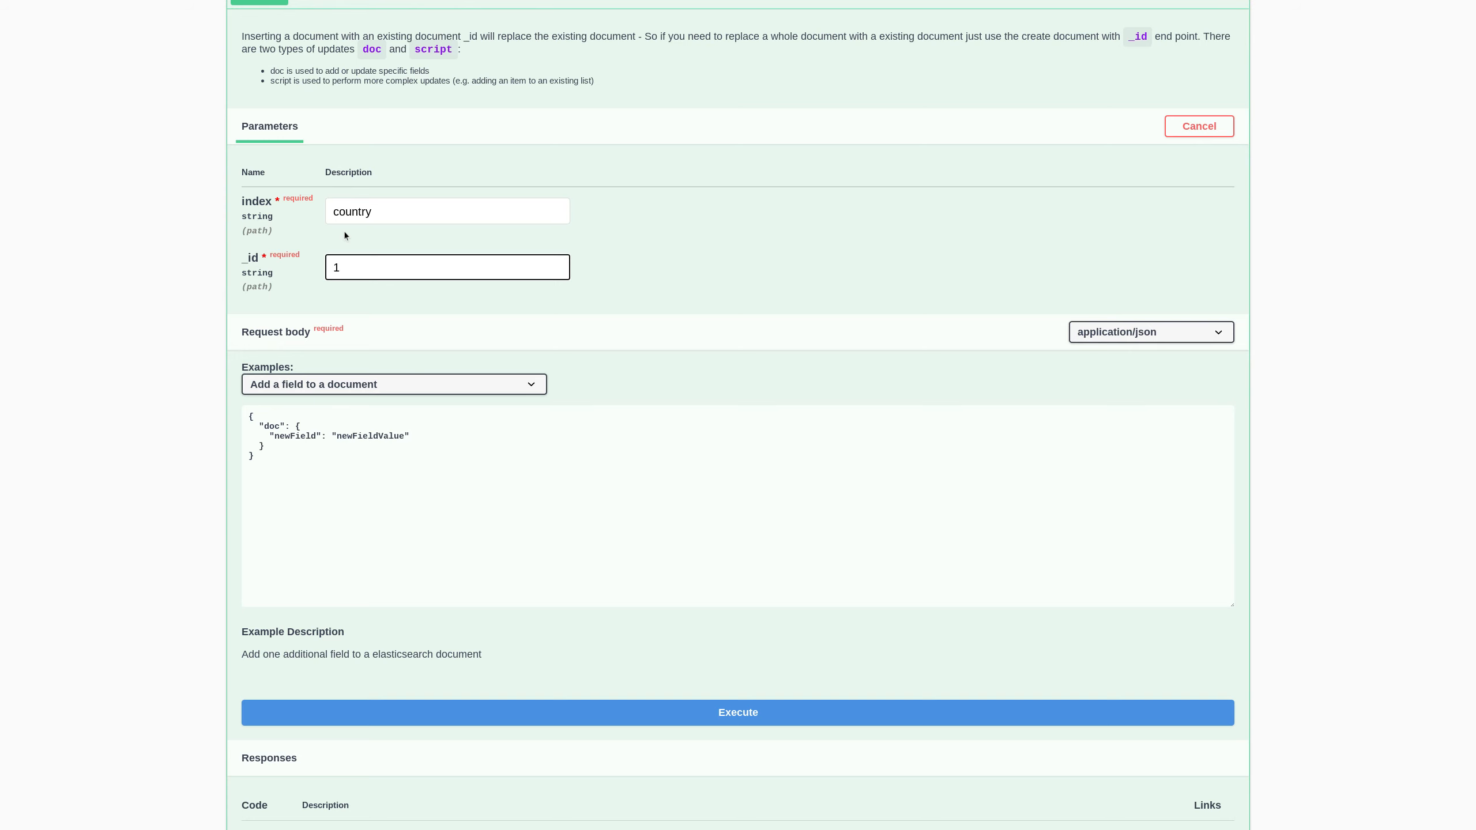
- Send the newField update to document 1, then preview the 'Remove a field' script example
{"action": "left_click", "coordinate": [714, 712]}
{"action": "scroll", "coordinate": [671, 684], "scroll_direction": "down", "scroll_amount": 2}
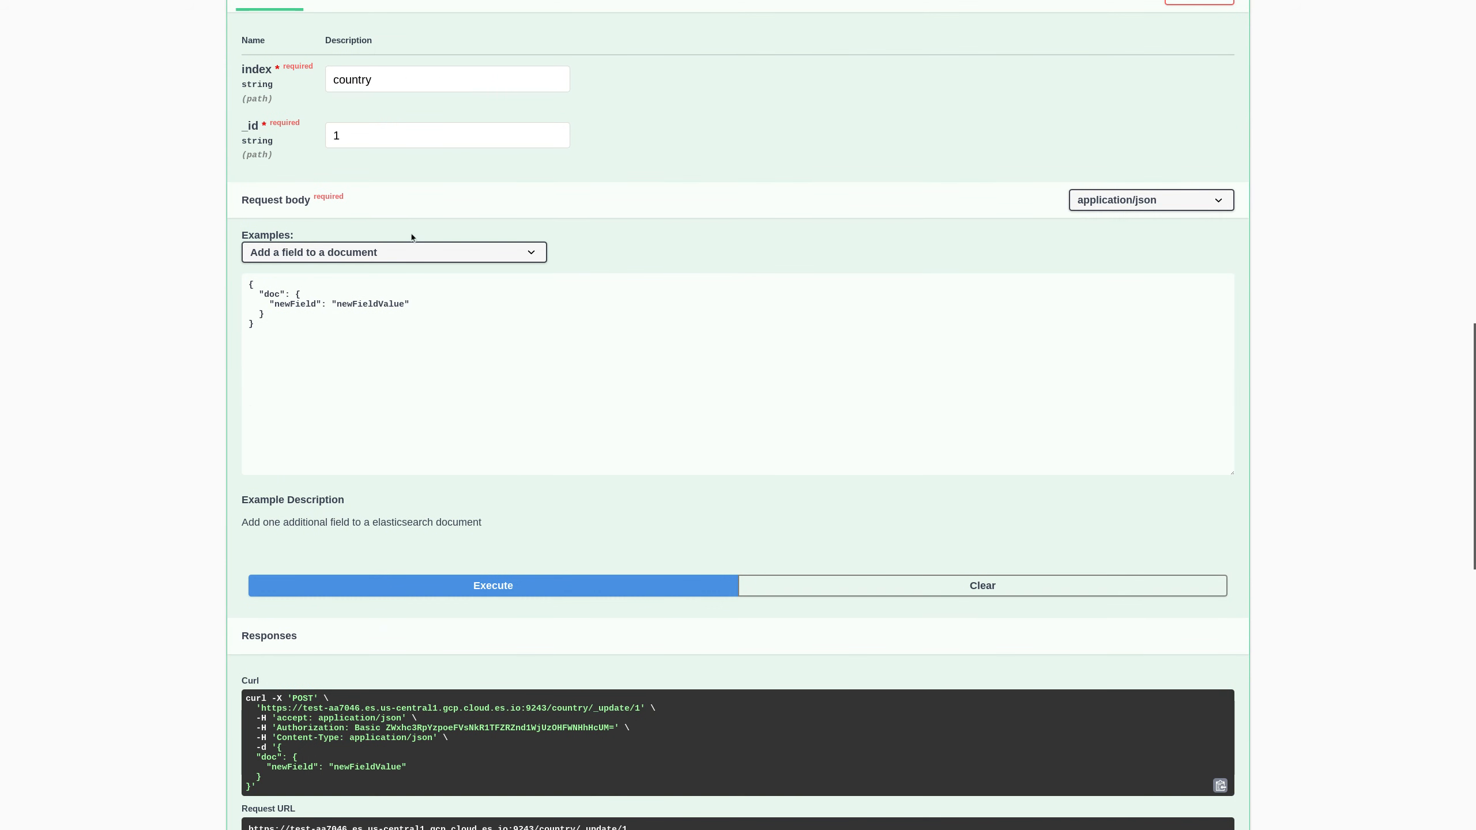
{"action": "left_click", "coordinate": [410, 251]}
{"action": "left_click", "coordinate": [410, 289]}
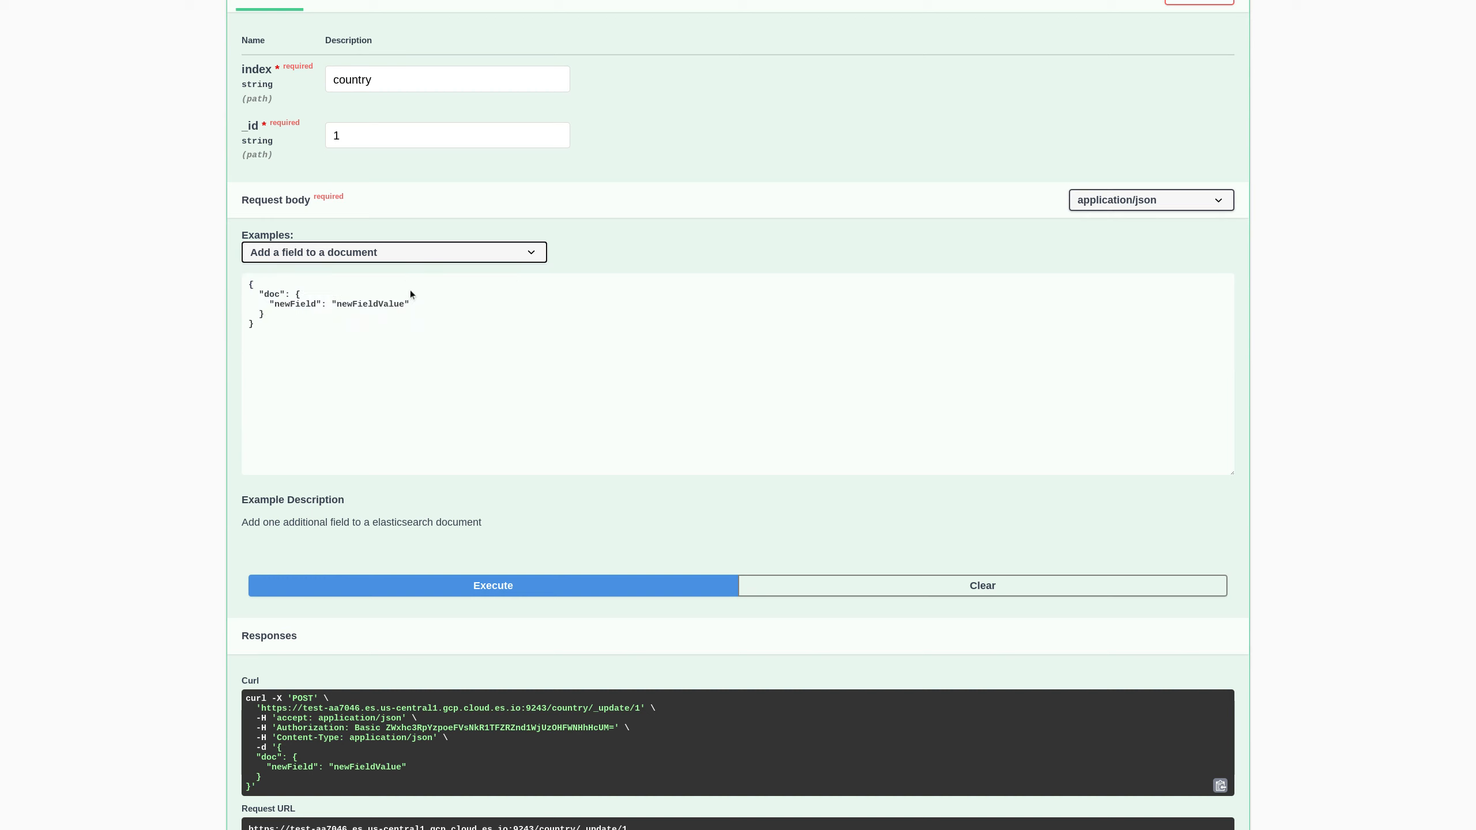
{"action": "left_click_drag", "start_coordinate": [318, 295], "coordinate": [374, 294]}
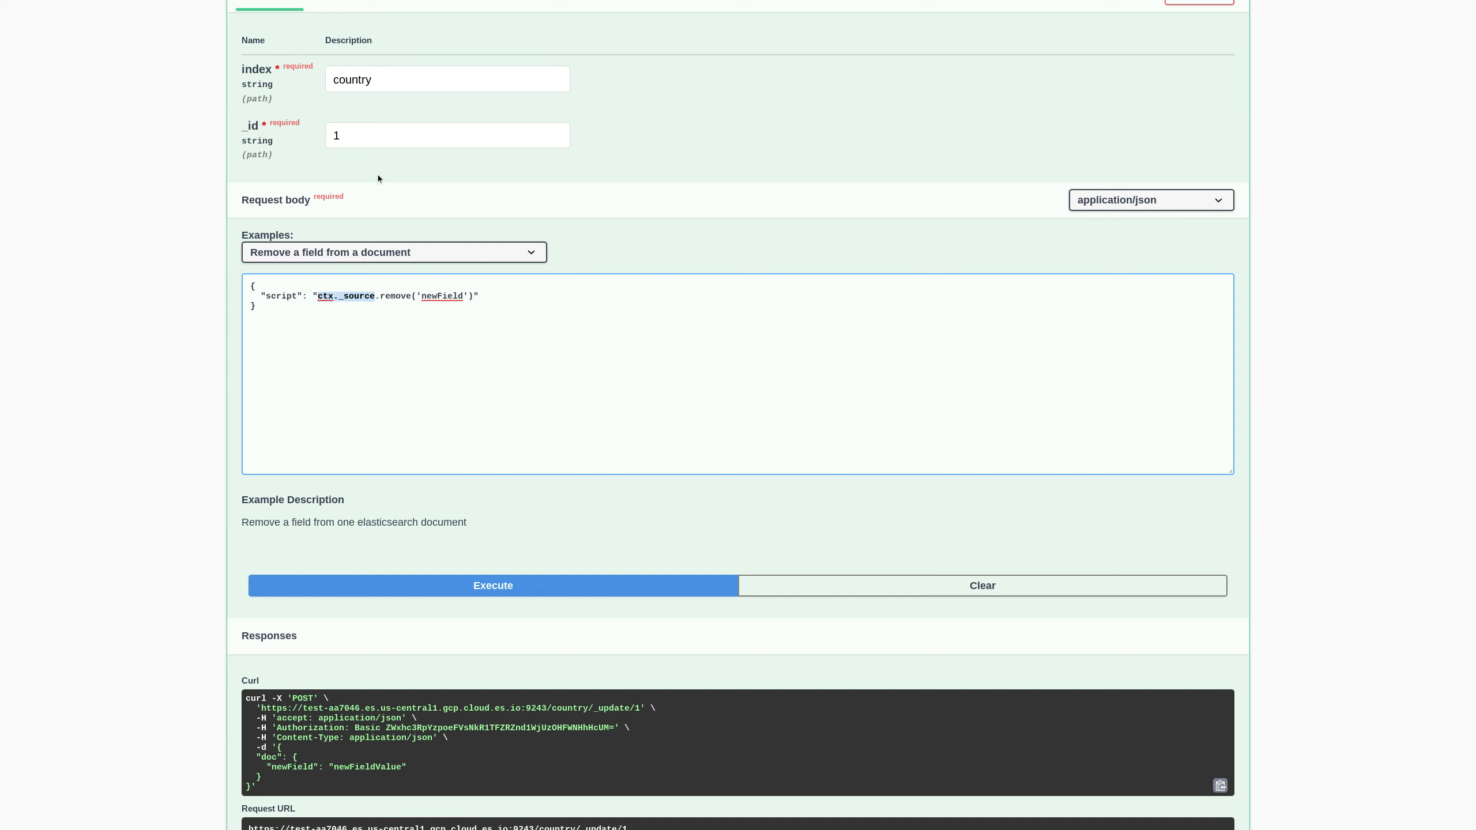
- Load 'Add a list to a document' and send newList [1, 3, 45, 777] to document 1
{"action": "left_click", "coordinate": [404, 249]}
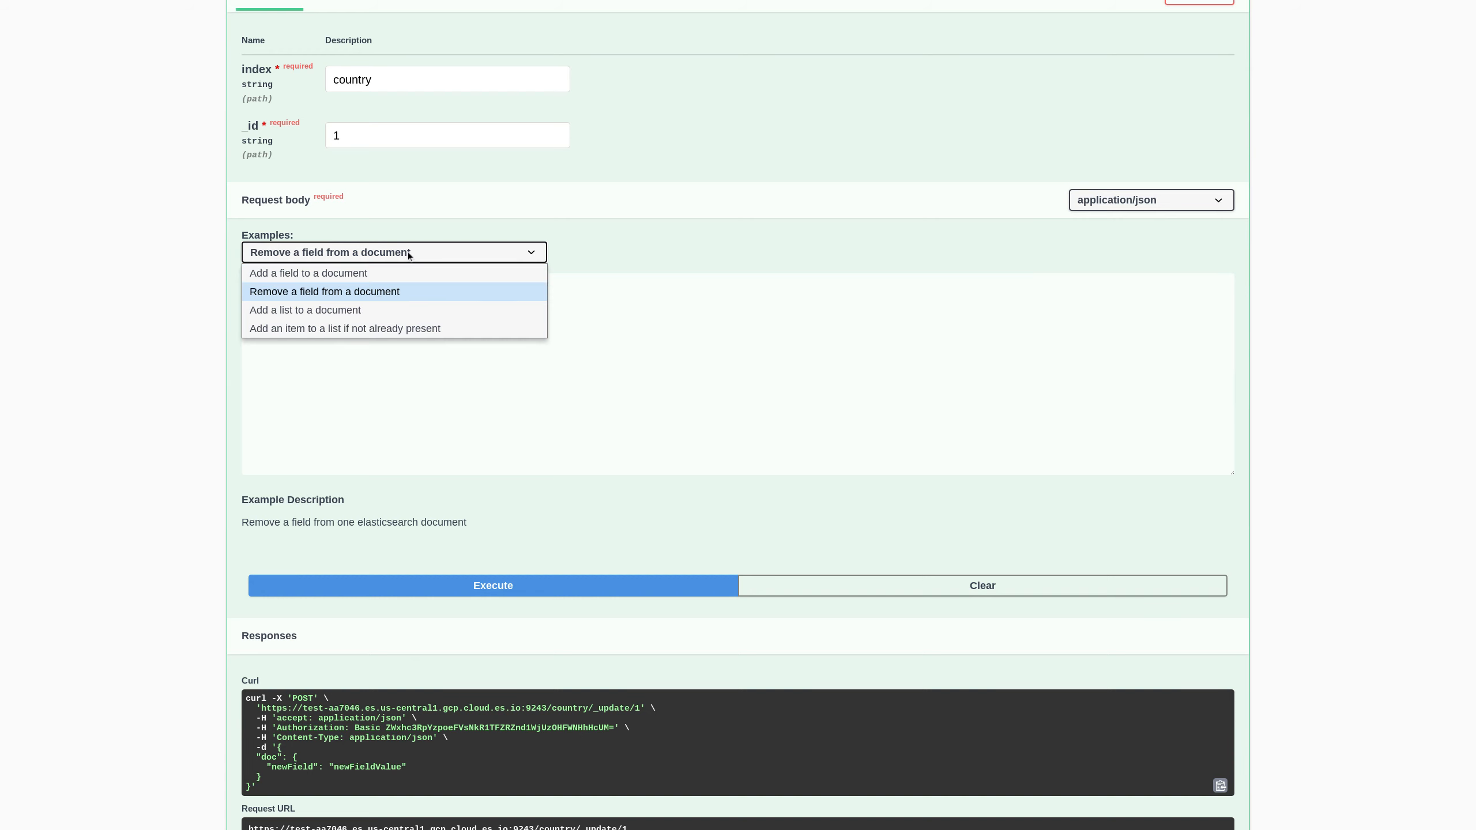
{"action": "left_click", "coordinate": [385, 307]}
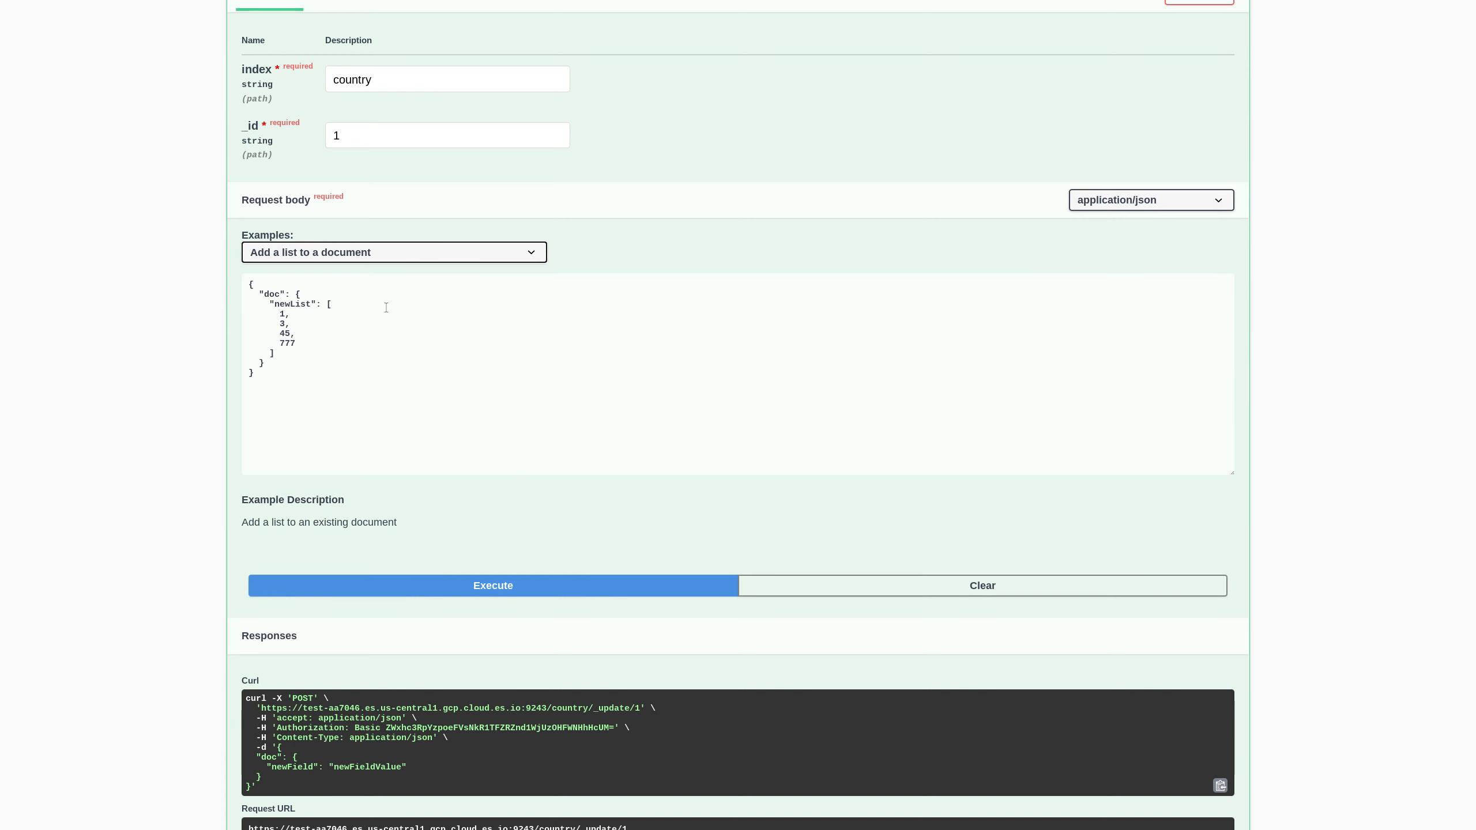
{"action": "left_click", "coordinate": [503, 585]}
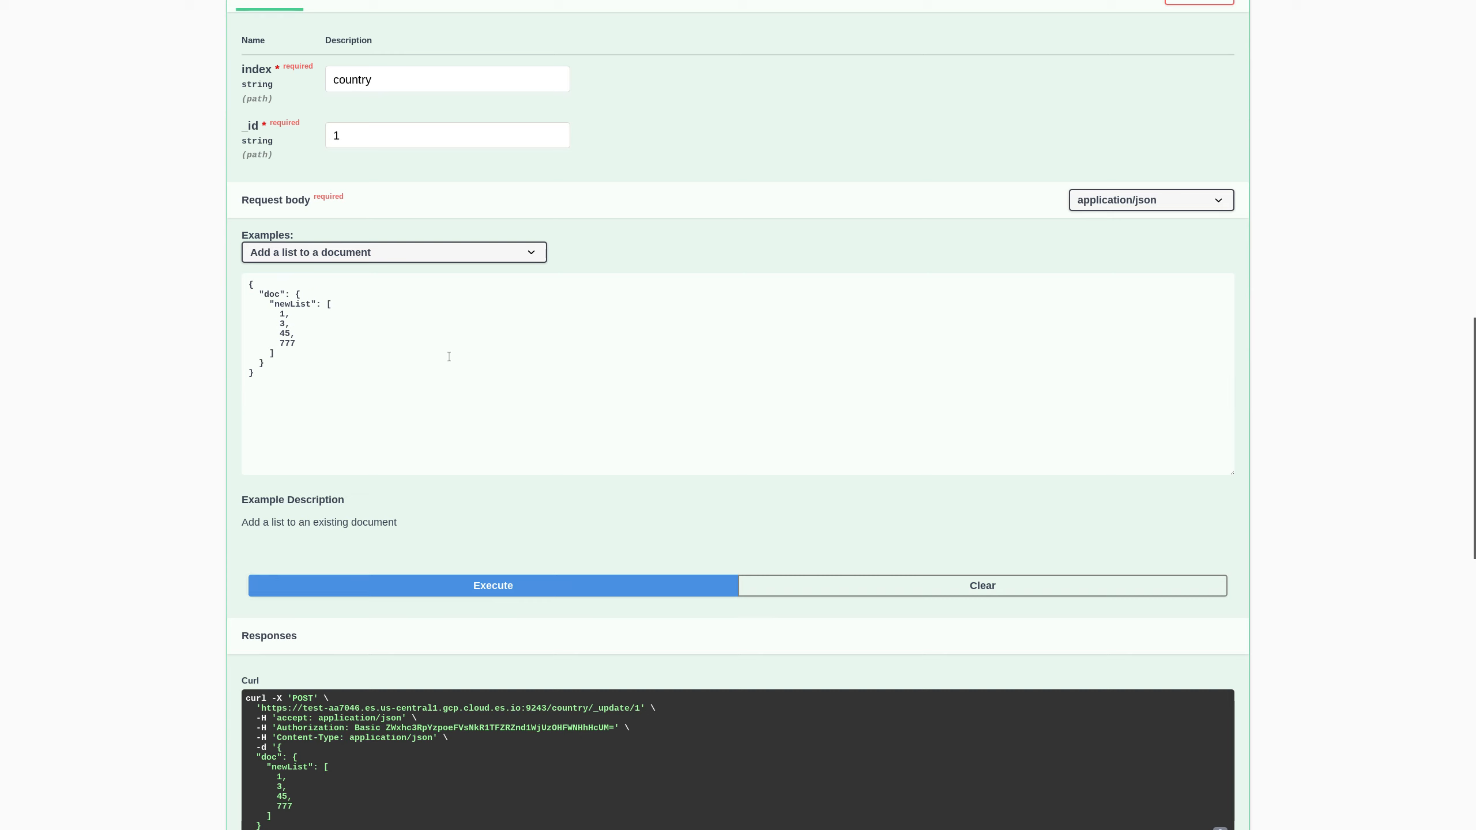
{"action": "left_click_drag", "start_coordinate": [260, 296], "coordinate": [299, 346]}
{"action": "left_click", "coordinate": [318, 256]}
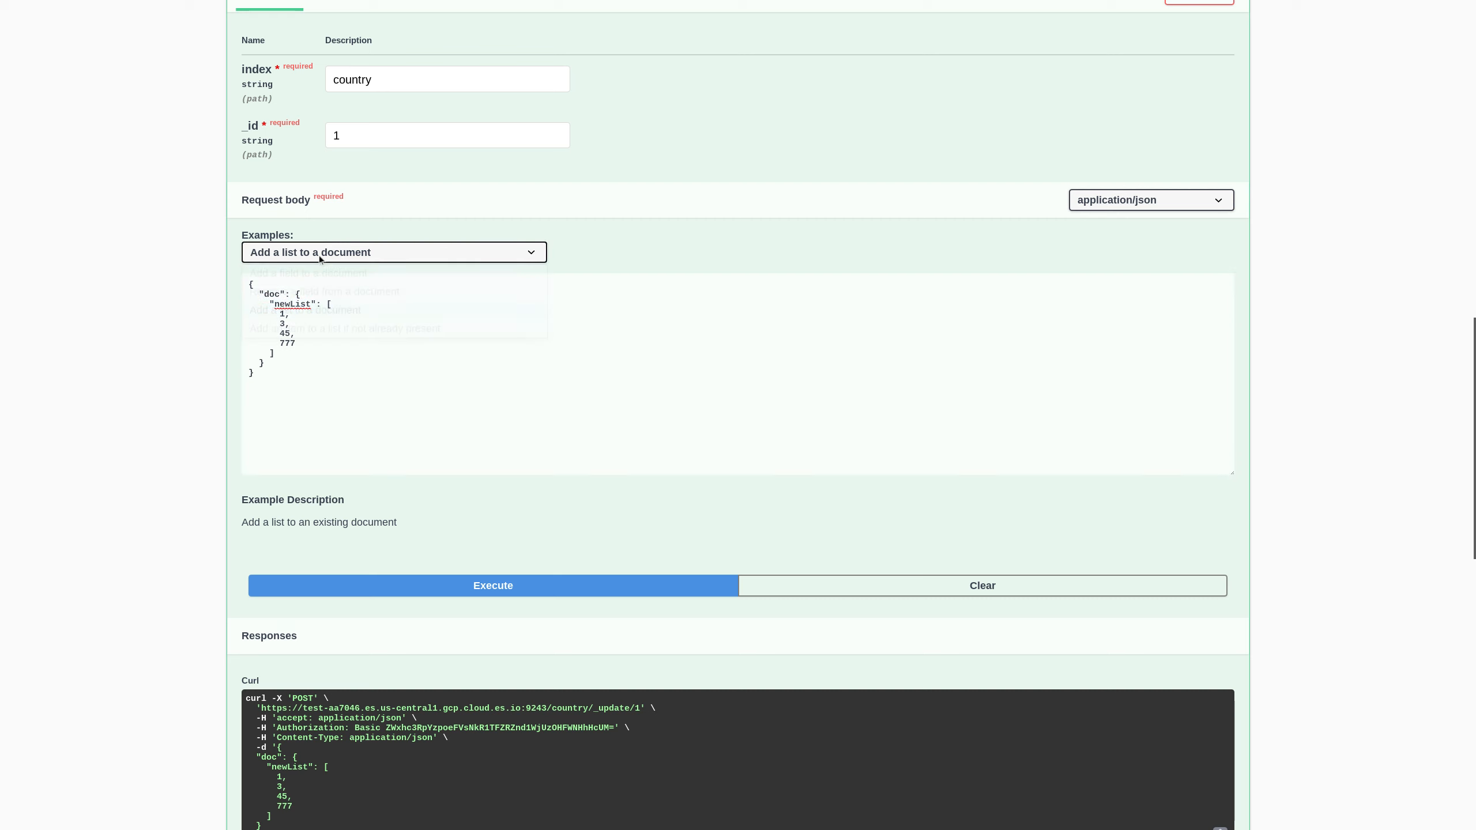
{"action": "left_click", "coordinate": [327, 328]}
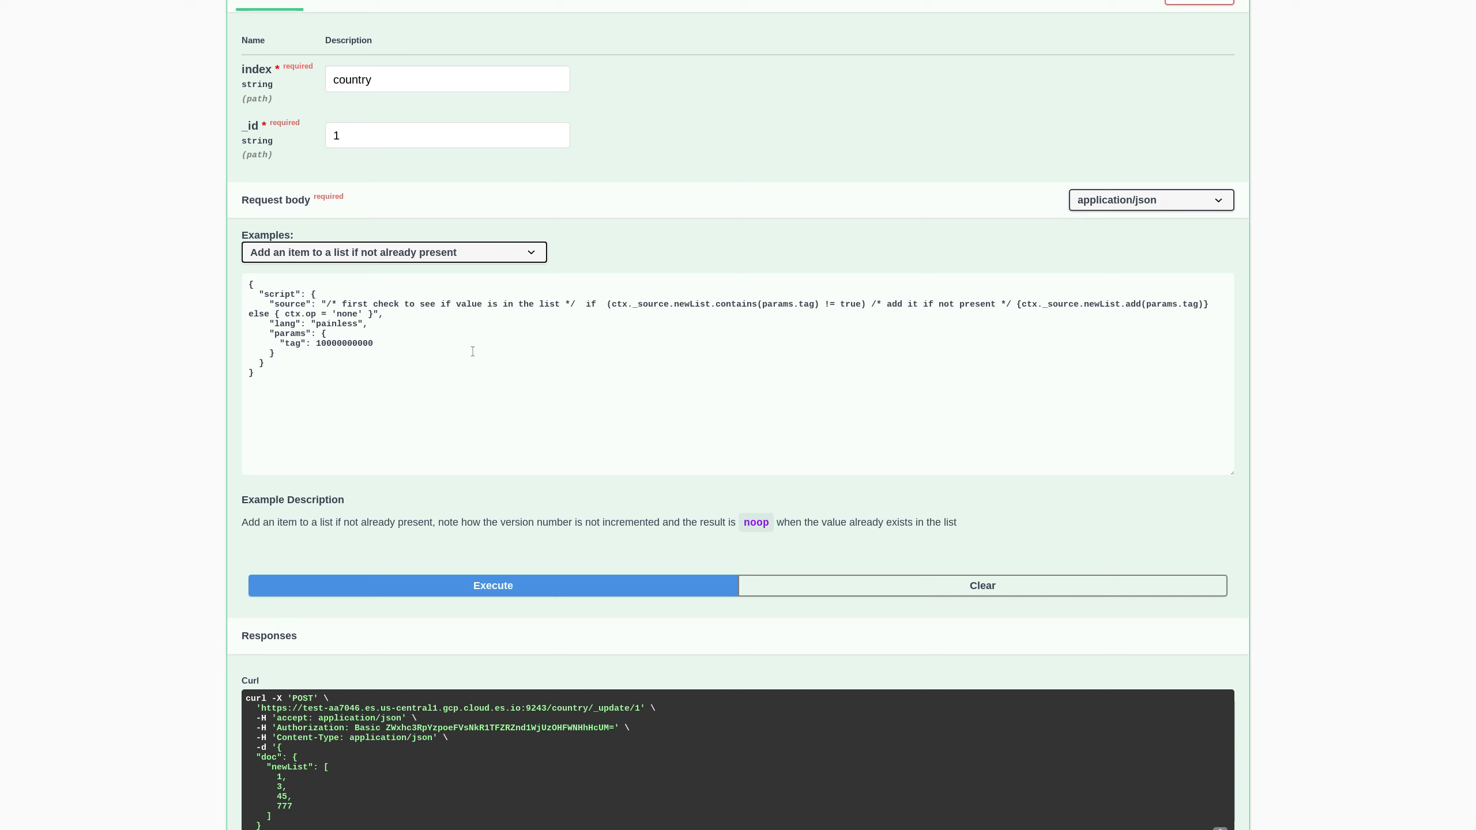
{"action": "left_click_drag", "start_coordinate": [588, 305], "coordinate": [782, 304]}
{"action": "double_click", "coordinate": [704, 306]}
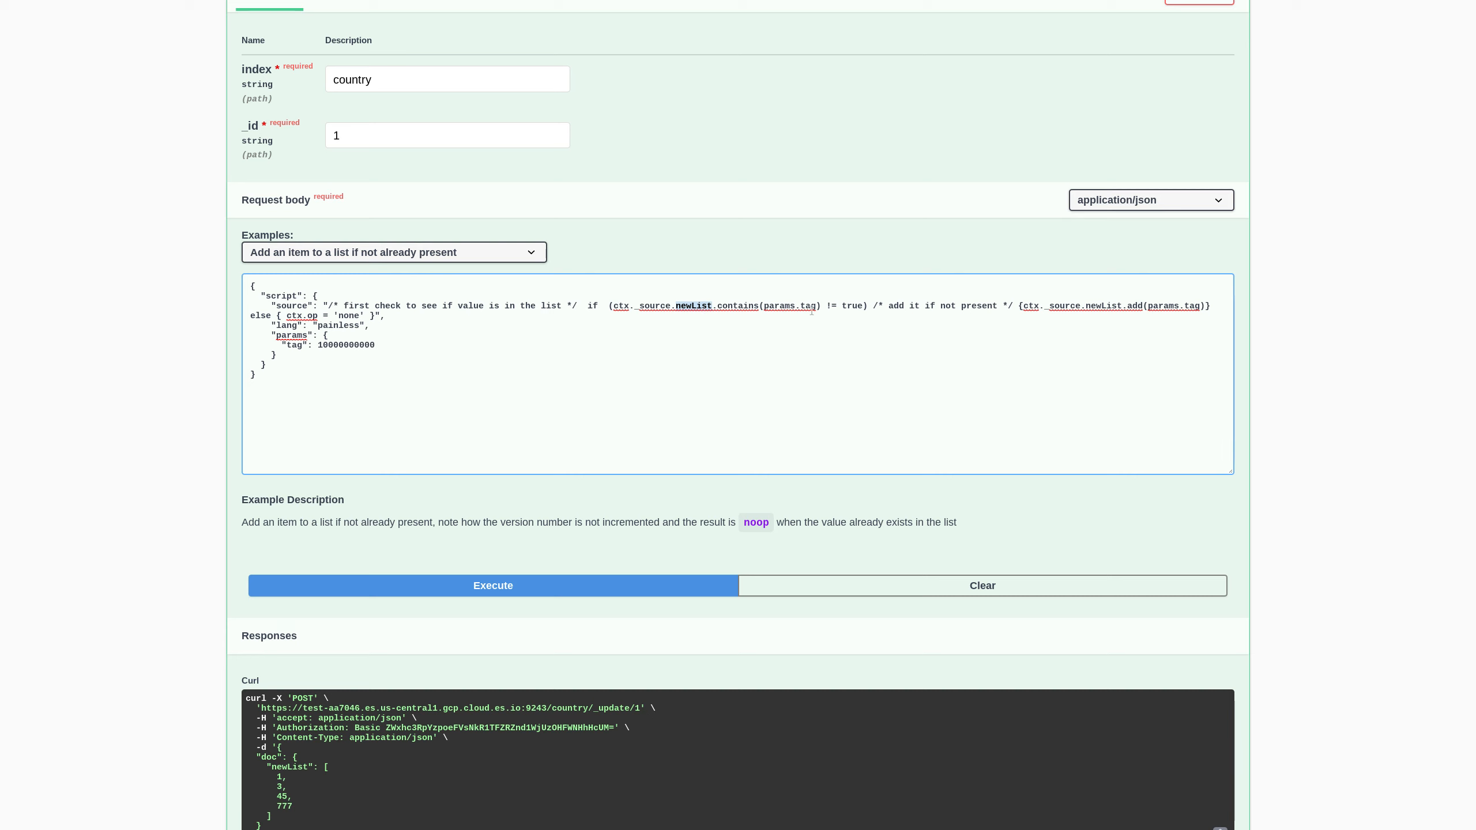
{"action": "double_click", "coordinate": [354, 346]}
{"action": "left_click", "coordinate": [362, 346]}
{"action": "double_click", "coordinate": [361, 347]}
{"action": "left_click", "coordinate": [503, 594]}
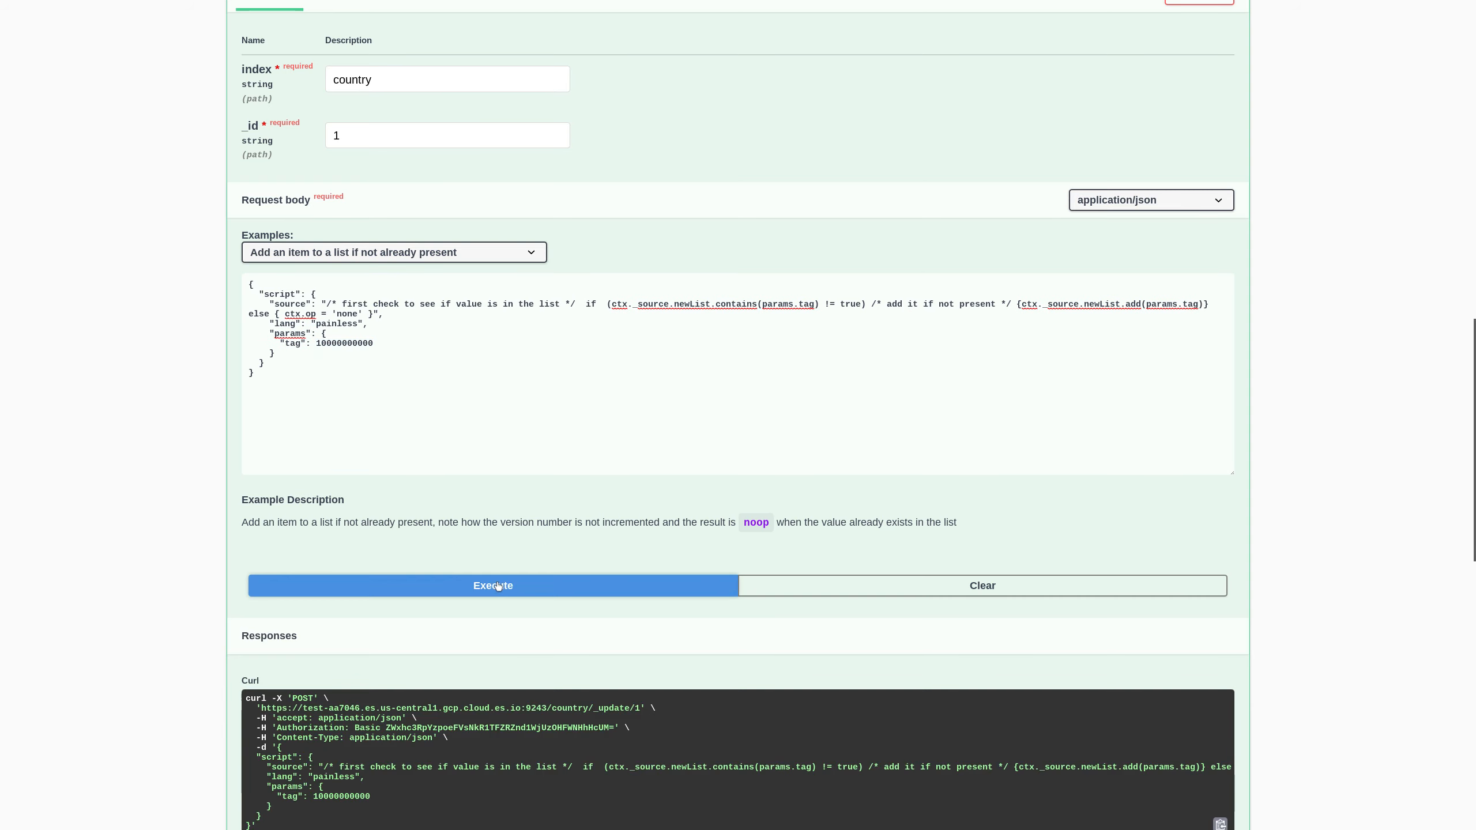
{"action": "scroll", "coordinate": [551, 497], "scroll_direction": "down", "scroll_amount": 5}
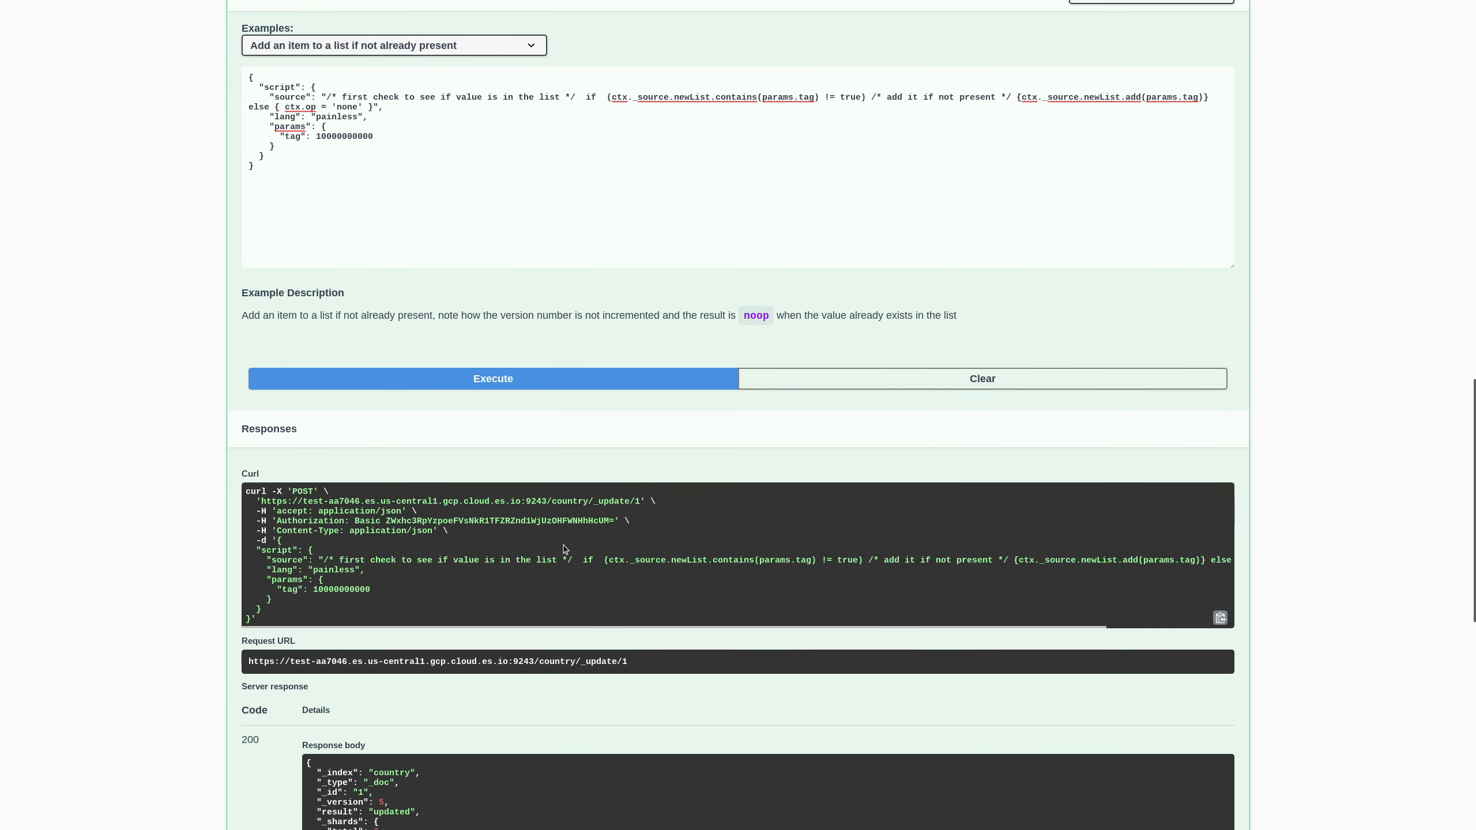
{"action": "scroll", "coordinate": [449, 750], "scroll_direction": "down", "scroll_amount": 1}
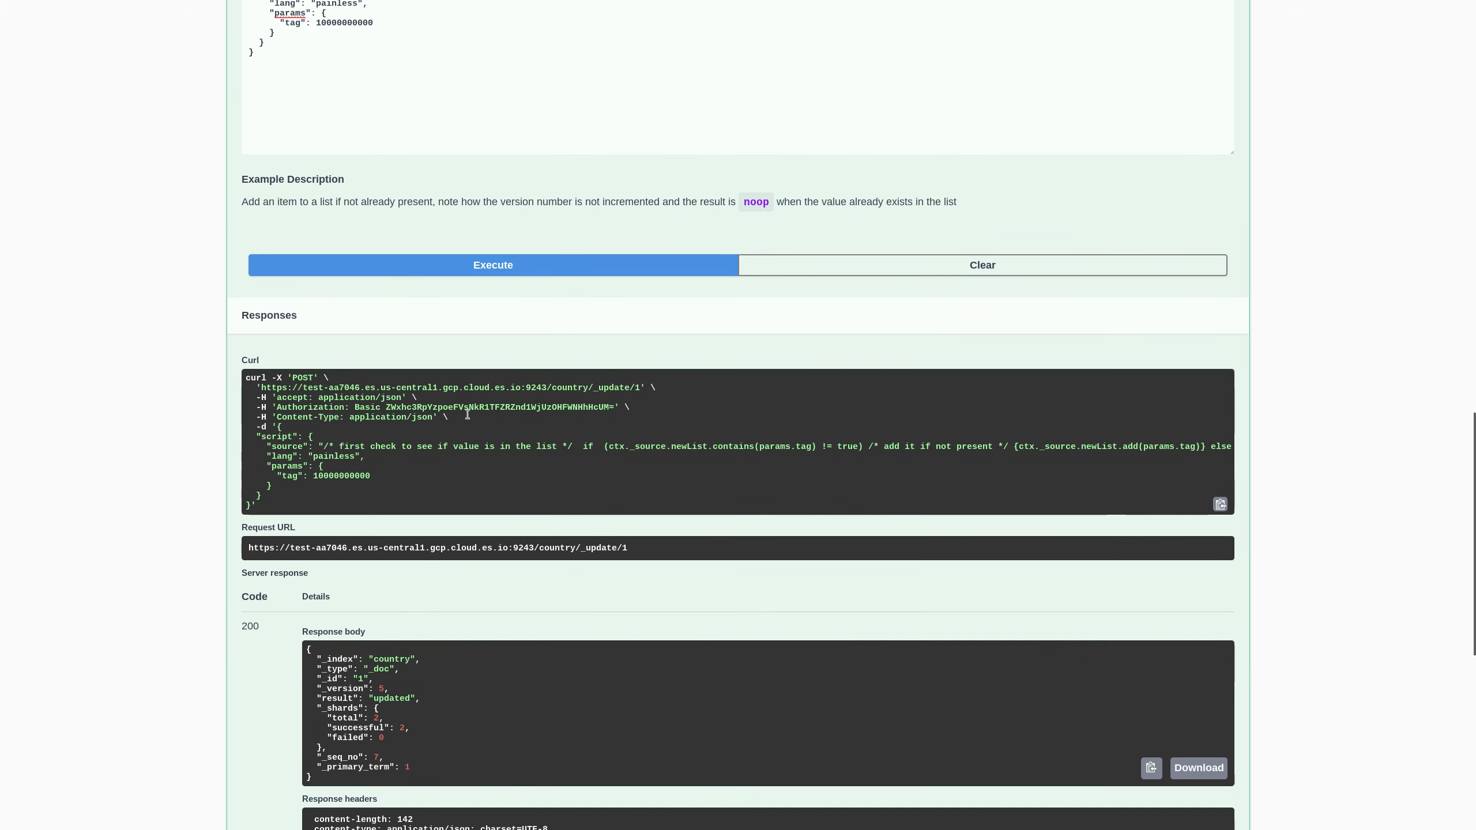
{"action": "scroll", "coordinate": [483, 472], "scroll_direction": "up", "scroll_amount": 1}
{"action": "scroll", "coordinate": [483, 472], "scroll_direction": "up", "scroll_amount": 13}
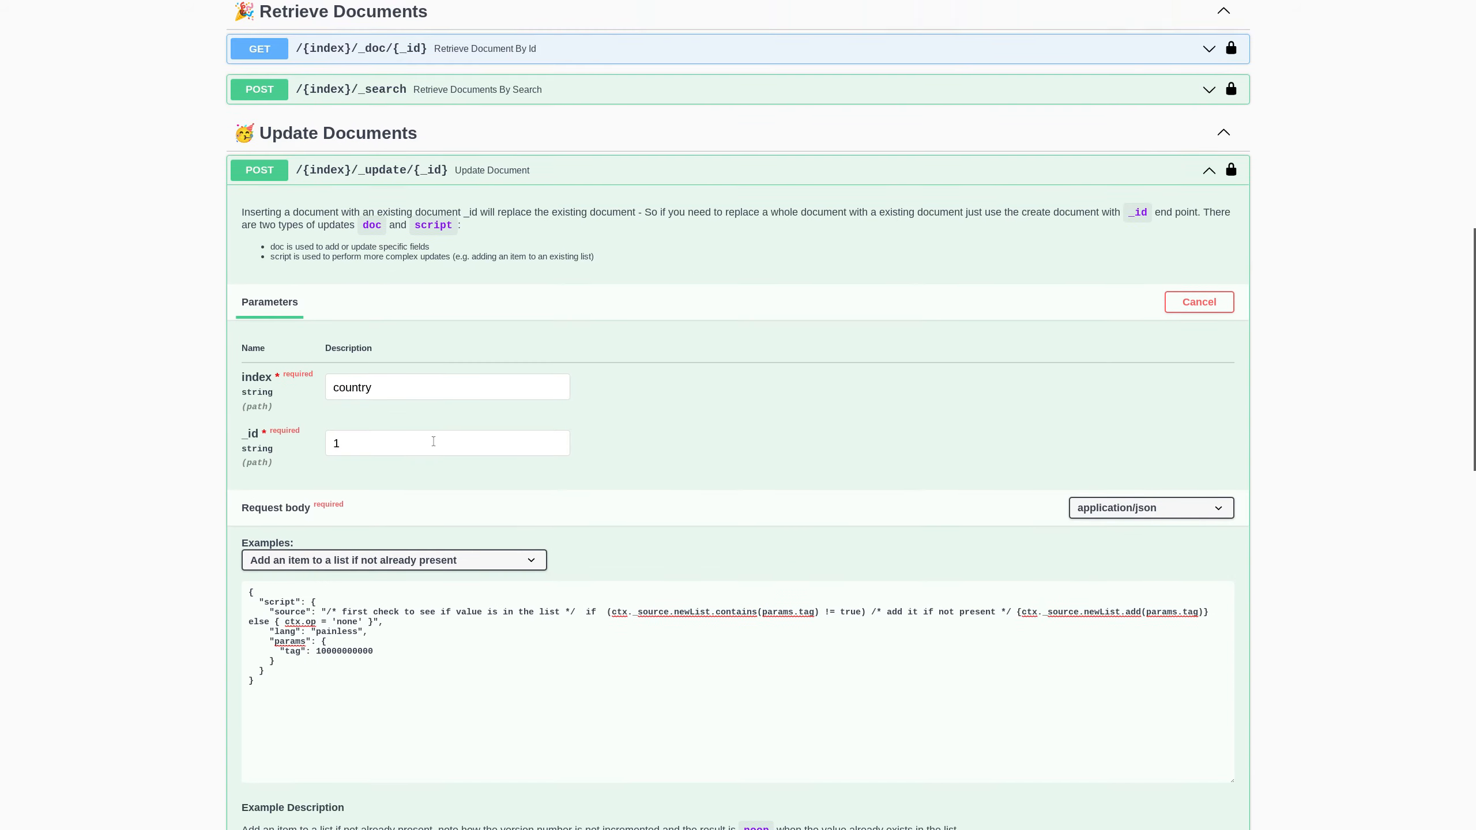
{"action": "left_click", "coordinate": [442, 220]}
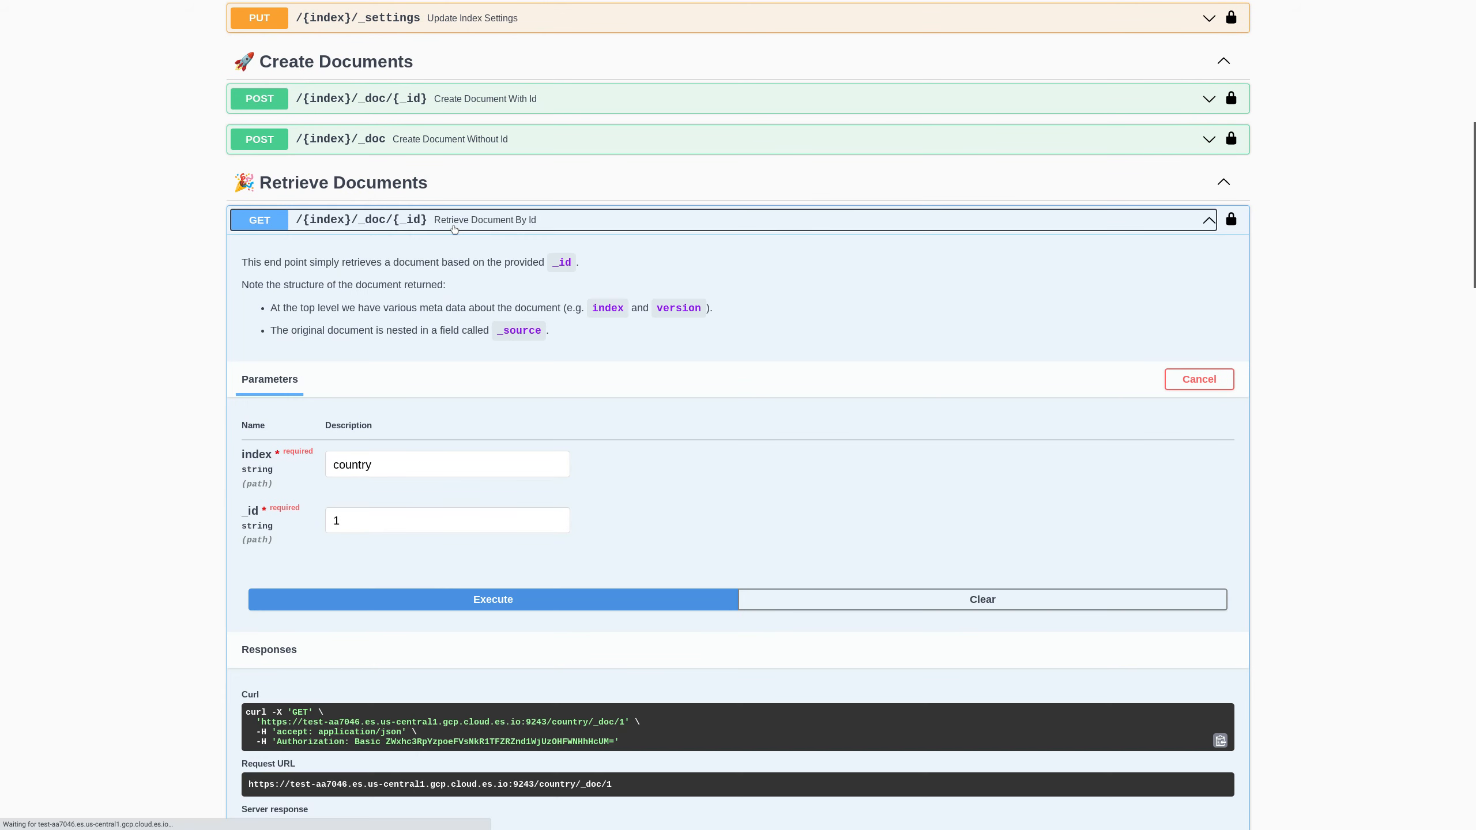
{"action": "left_click", "coordinate": [504, 600]}
{"action": "scroll", "coordinate": [511, 640], "scroll_direction": "down", "scroll_amount": 6}
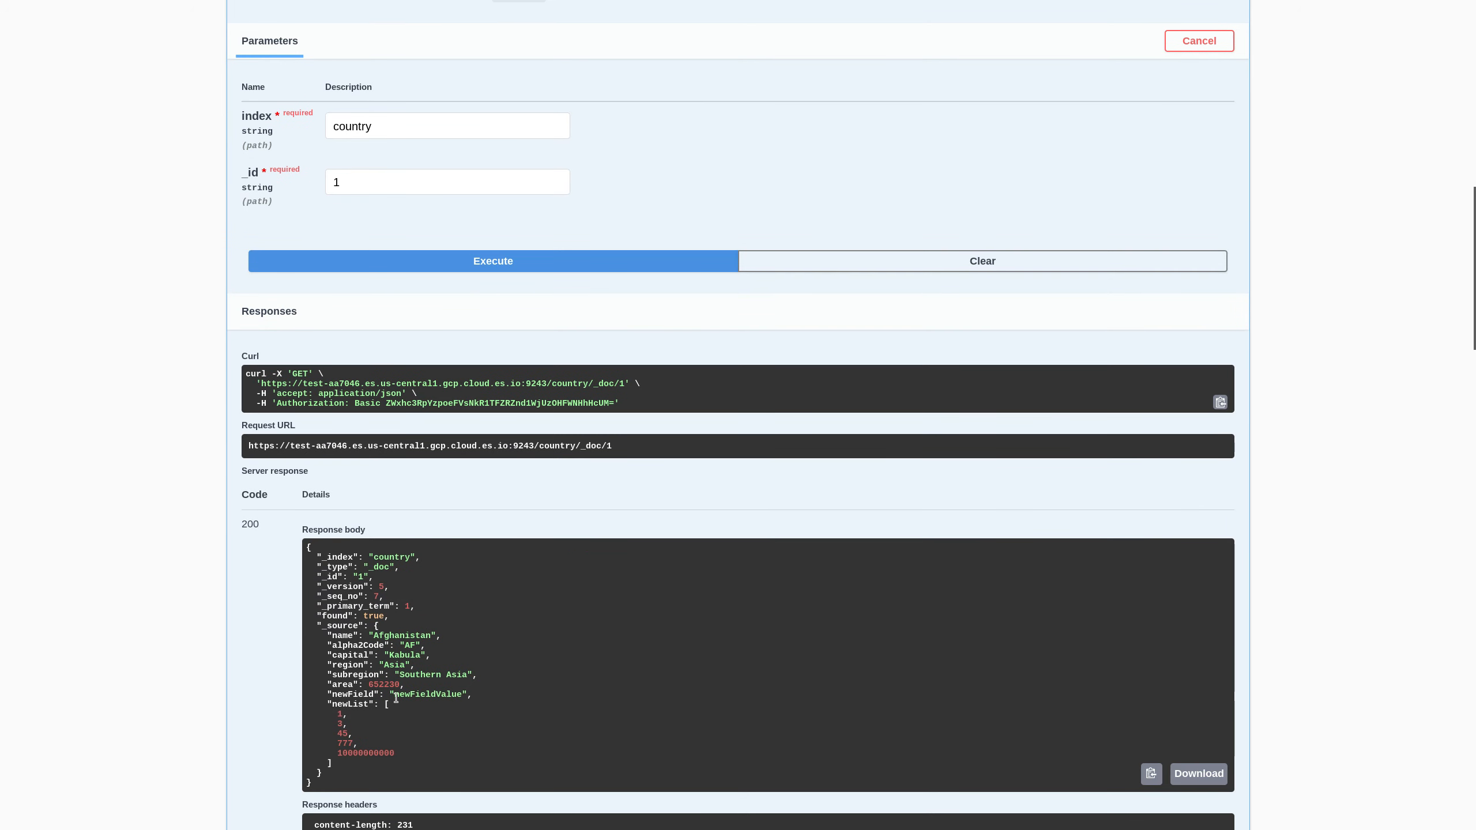
{"action": "mouse_move", "coordinate": [335, 697]}
{"action": "left_mouse_down"}
{"action": "mouse_move", "coordinate": [384, 700]}
{"action": "mouse_move", "coordinate": [353, 709]}
{"action": "left_mouse_up"}
{"action": "left_click", "coordinate": [328, 709]}
{"action": "scroll", "coordinate": [414, 401], "scroll_direction": "up", "scroll_amount": 2}
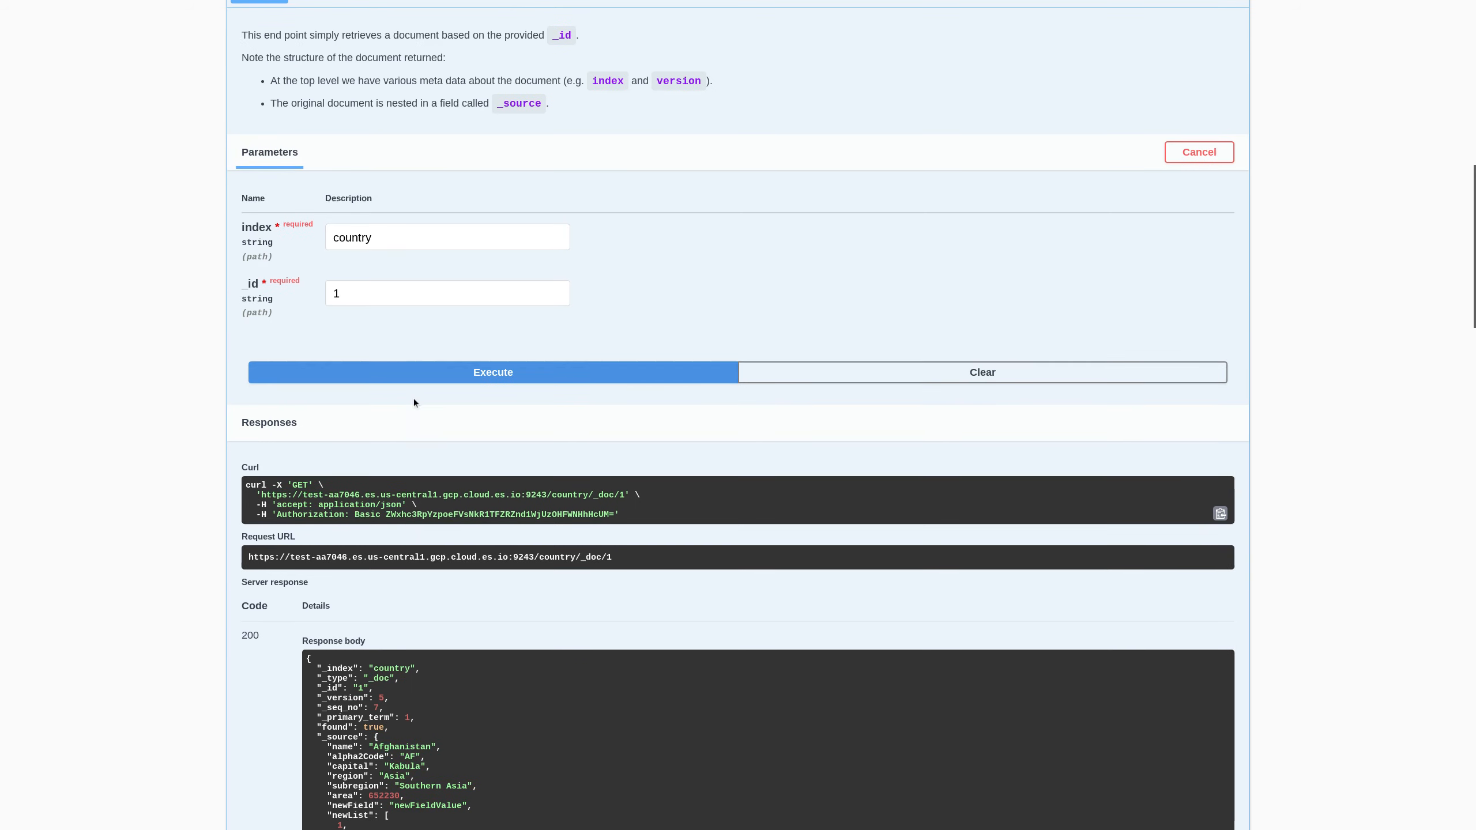
{"action": "scroll", "coordinate": [418, 412], "scroll_direction": "up", "scroll_amount": 2}
{"action": "left_click", "coordinate": [439, 87]}
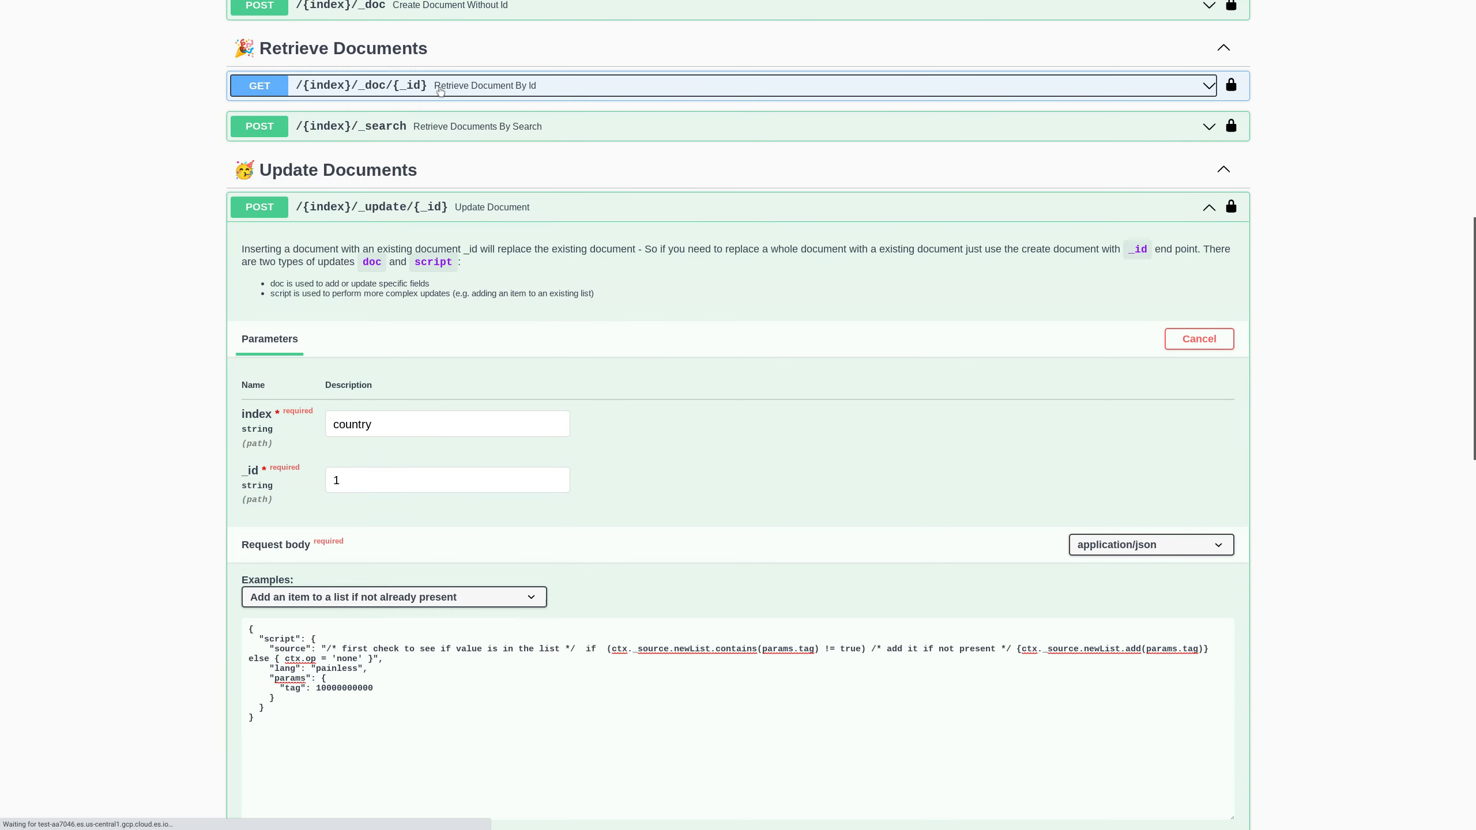
- Collapse Update Document and make POST /{index}/_update_by_query editable with index country
{"action": "left_click", "coordinate": [453, 219]}
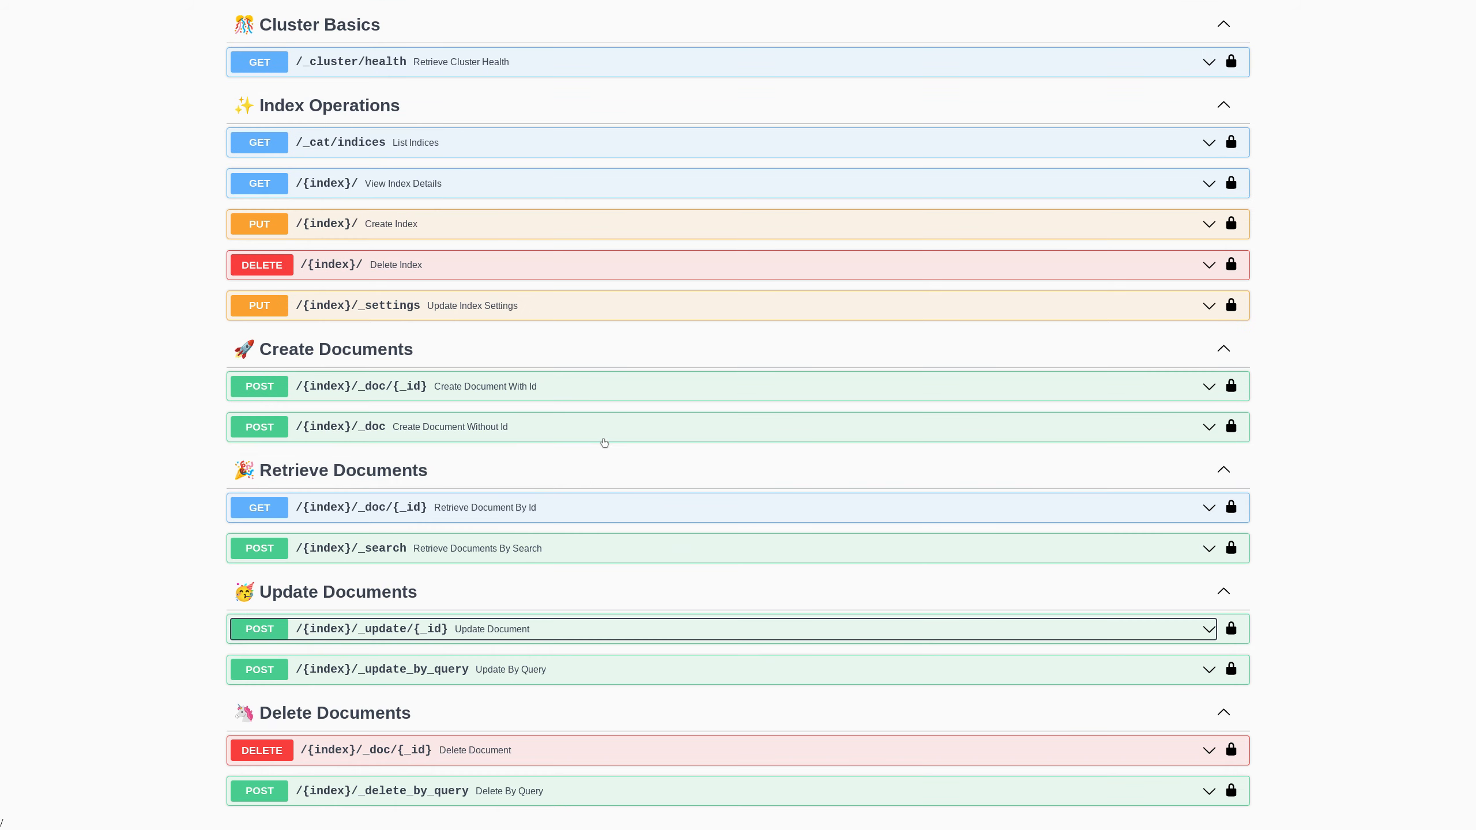
{"action": "left_click", "coordinate": [615, 669]}
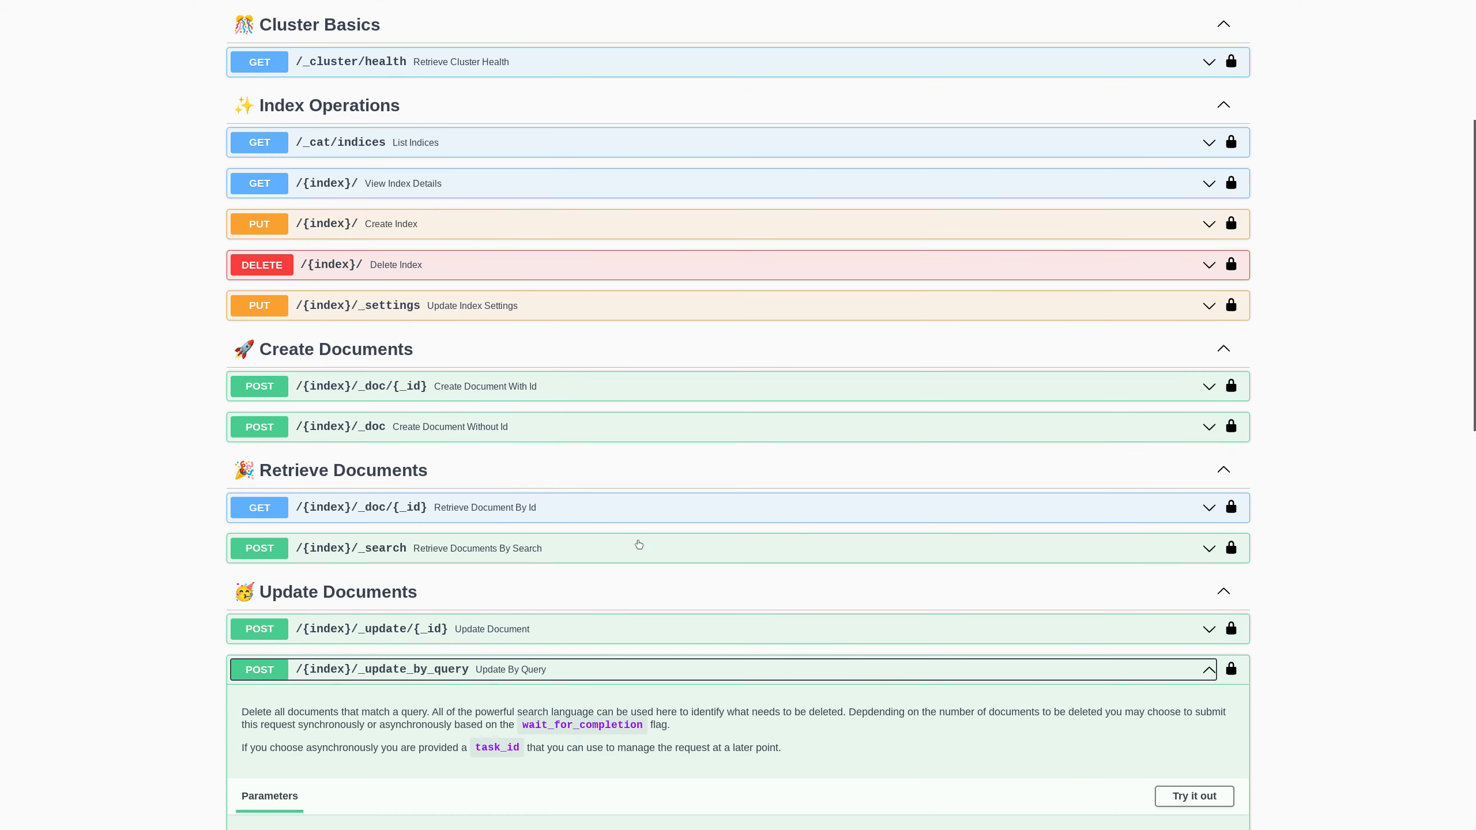
{"action": "scroll", "coordinate": [639, 544], "scroll_direction": "down", "scroll_amount": 4}
{"action": "scroll", "coordinate": [639, 544], "scroll_direction": "down", "scroll_amount": 1}
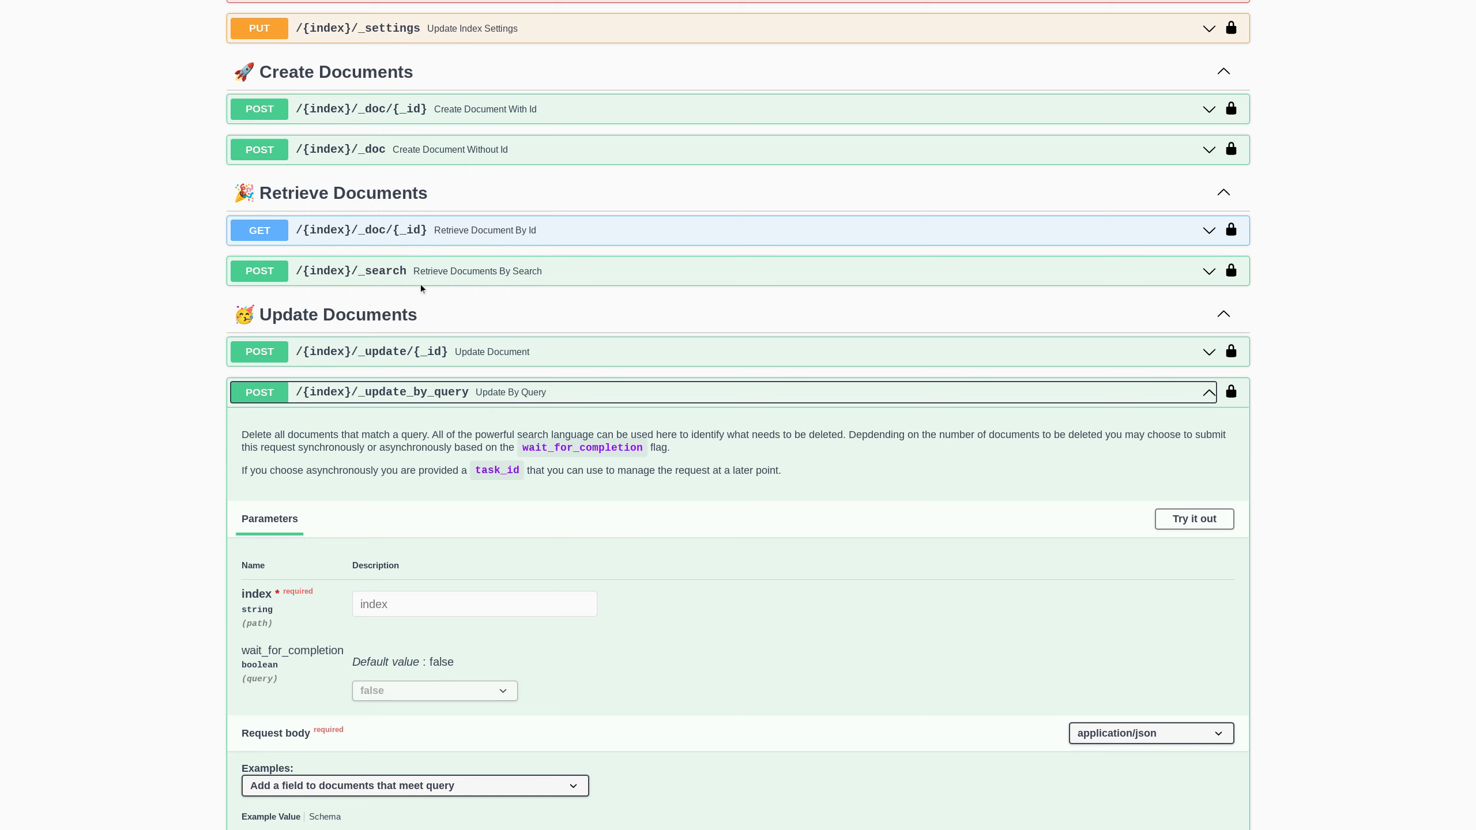
{"action": "left_click", "coordinate": [1194, 518]}
{"action": "scroll", "coordinate": [733, 577], "scroll_direction": "down", "scroll_amount": 2}
{"action": "left_click", "coordinate": [458, 478]}
{"action": "type", "text": "country"}
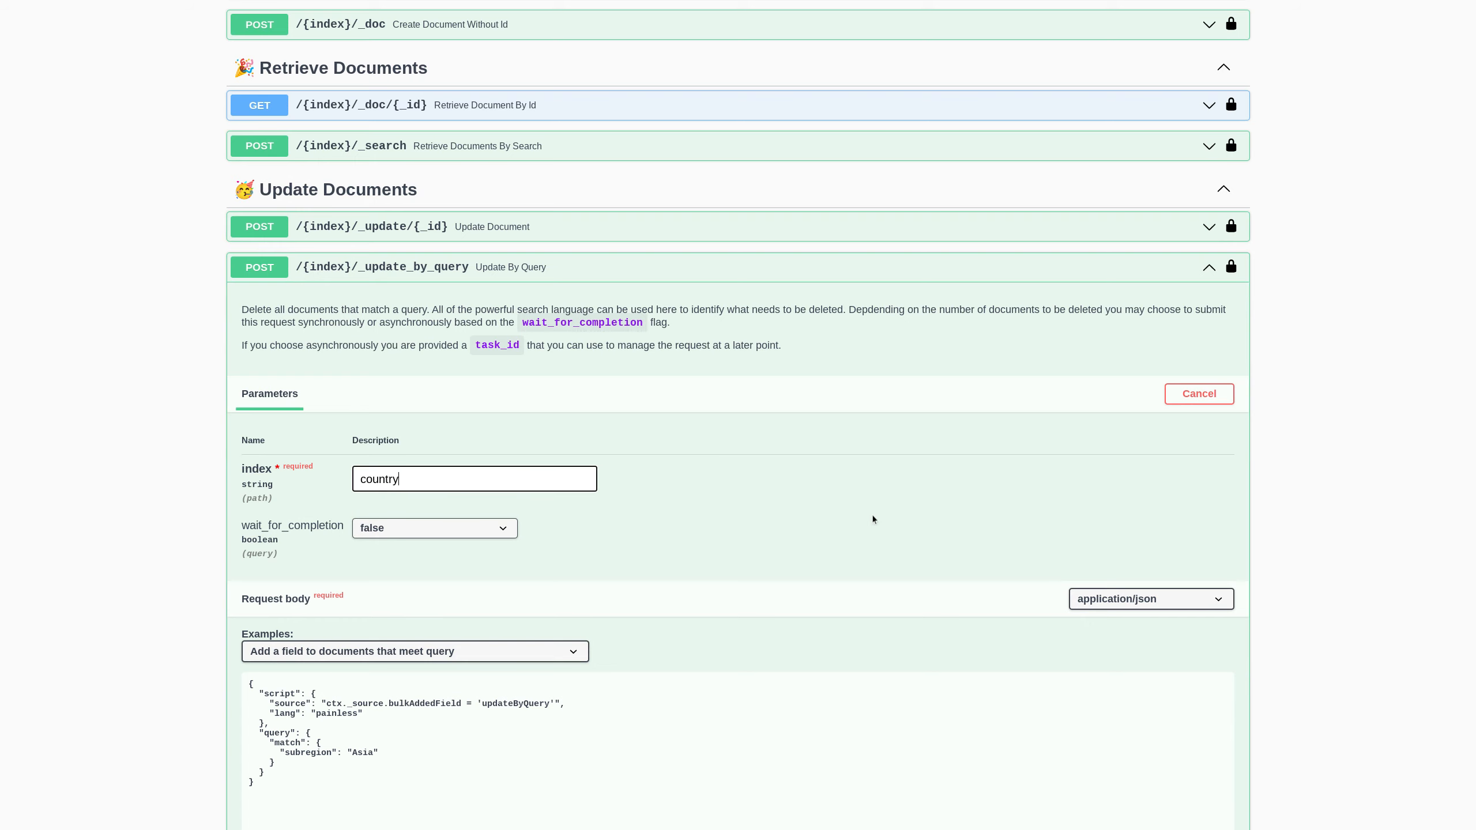
{"action": "scroll", "coordinate": [634, 635], "scroll_direction": "down", "scroll_amount": 2}
- Review the subregion Asia query in the body and leave wait_for_completion at false
{"action": "left_click", "coordinate": [259, 634]}
{"action": "left_click_drag", "start_coordinate": [274, 672], "coordinate": [250, 637]}
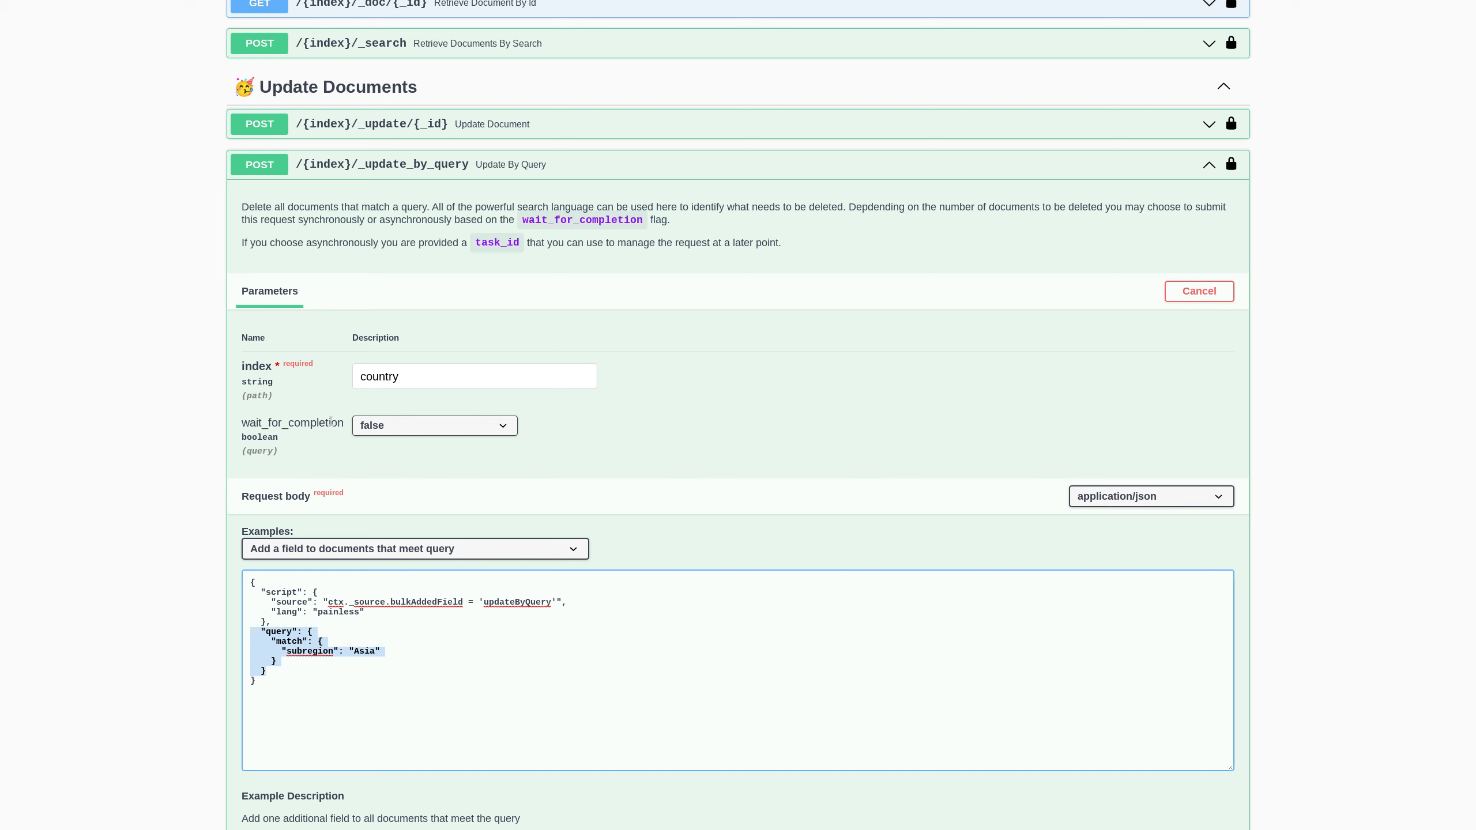
{"action": "left_click", "coordinate": [357, 429]}
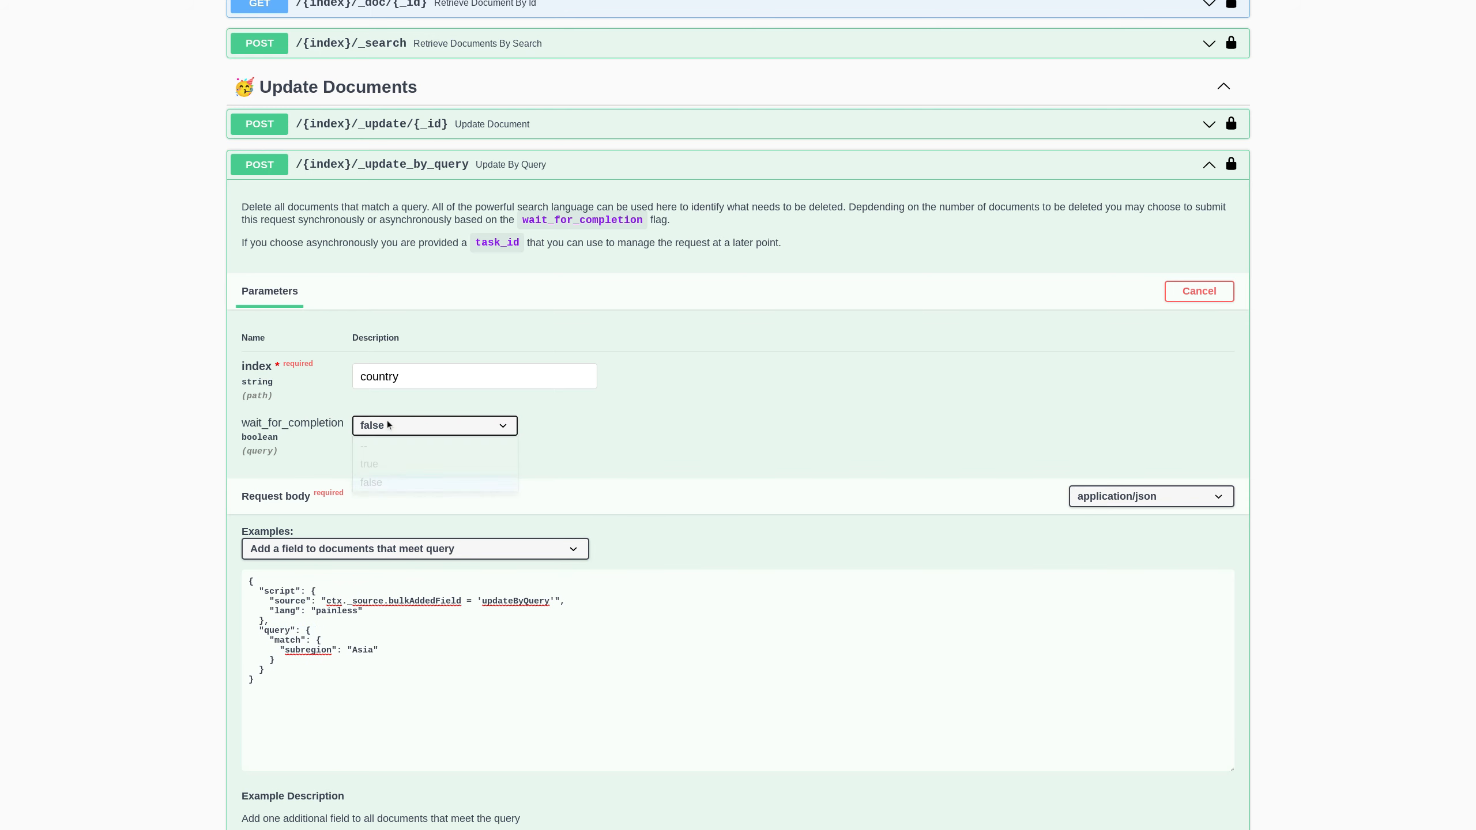
{"action": "left_click", "coordinate": [398, 464]}
{"action": "left_click", "coordinate": [496, 434]}
{"action": "left_click", "coordinate": [466, 477]}
- Execute the update by query, check bulkAddedField in the generated curl, then collapse it
{"action": "scroll", "coordinate": [554, 459], "scroll_direction": "down", "scroll_amount": 3}
{"action": "left_click", "coordinate": [797, 718]}
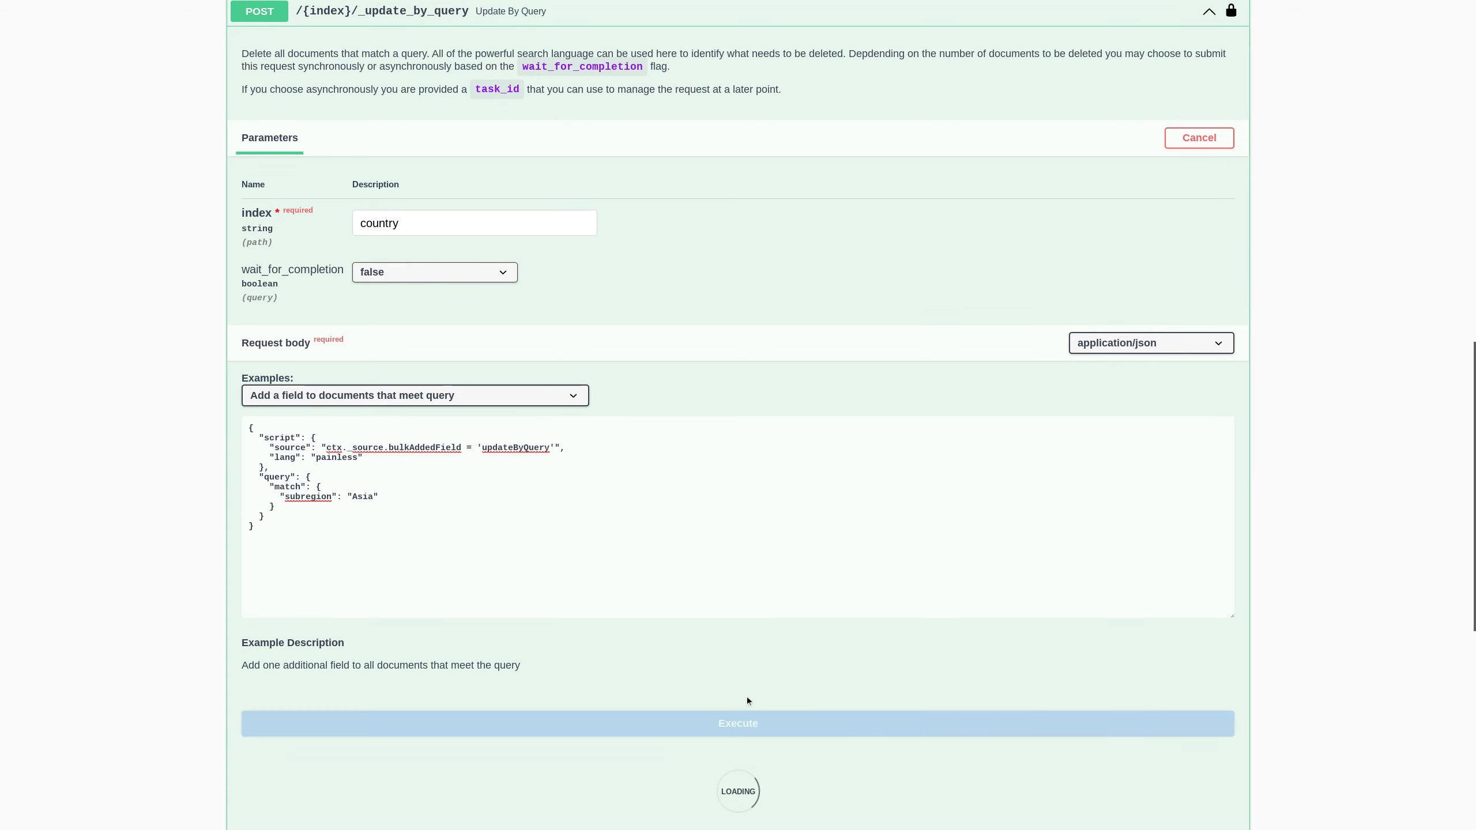
{"action": "scroll", "coordinate": [632, 531], "scroll_direction": "down", "scroll_amount": 7}
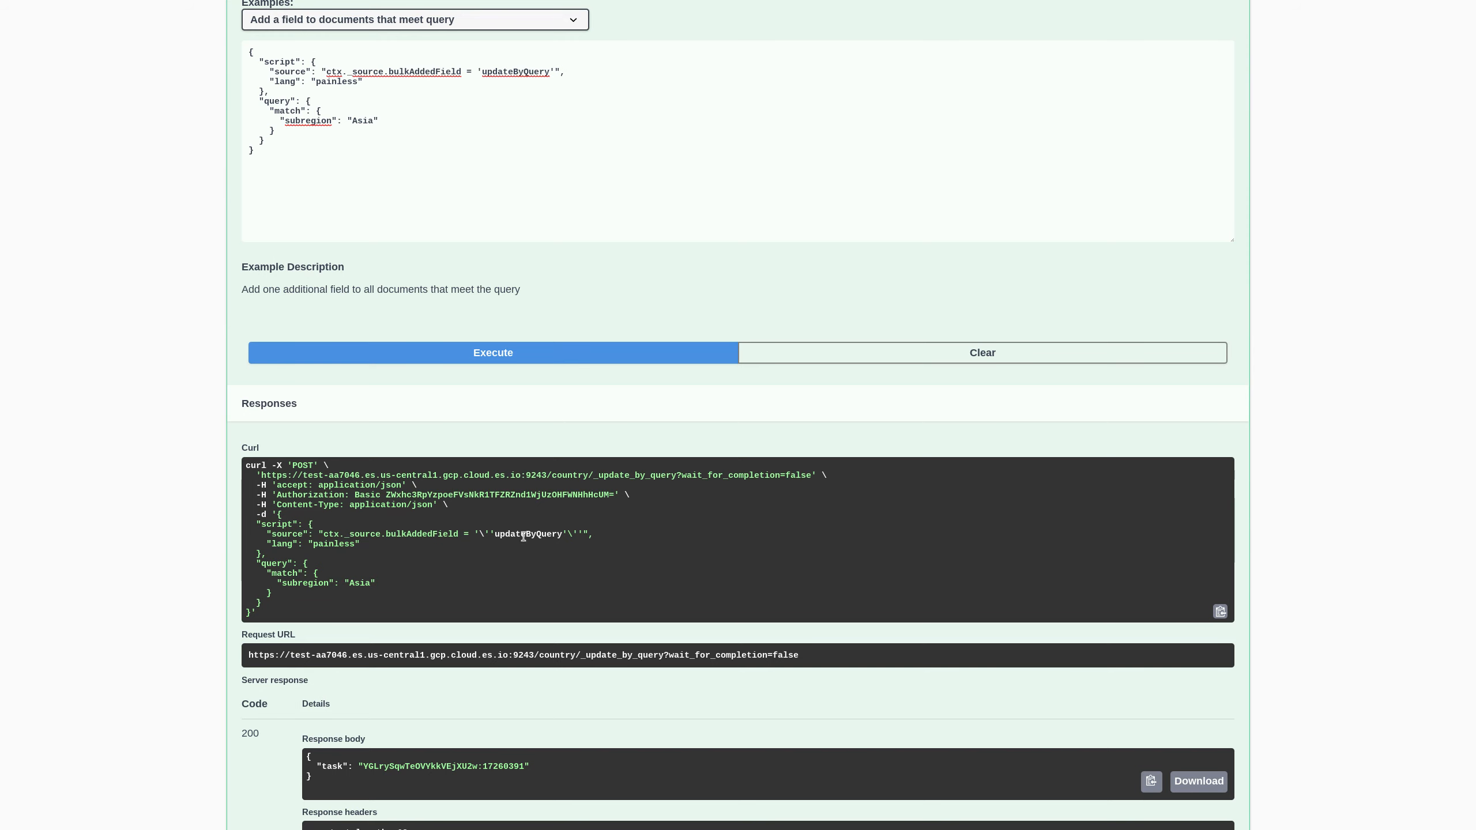
{"action": "double_click", "coordinate": [422, 534]}
{"action": "scroll", "coordinate": [492, 303], "scroll_direction": "up", "scroll_amount": 1}
{"action": "scroll", "coordinate": [491, 298], "scroll_direction": "up", "scroll_amount": 10}
{"action": "left_click", "coordinate": [406, 175]}
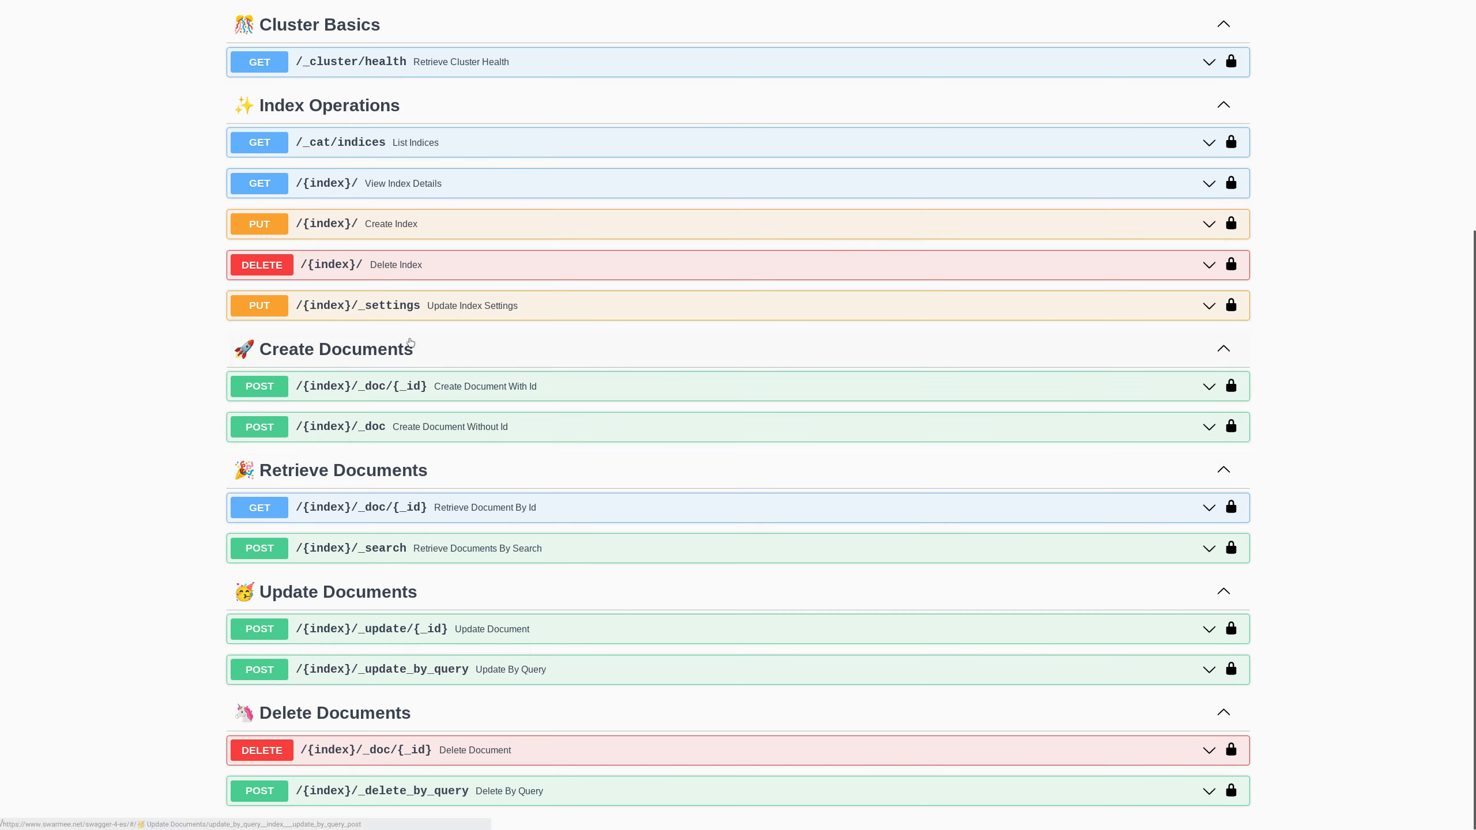
- Fetch country document 1, confirm bulkAddedField is 'updateByQuery', then collapse the GET operation
{"action": "left_click", "coordinate": [439, 505]}
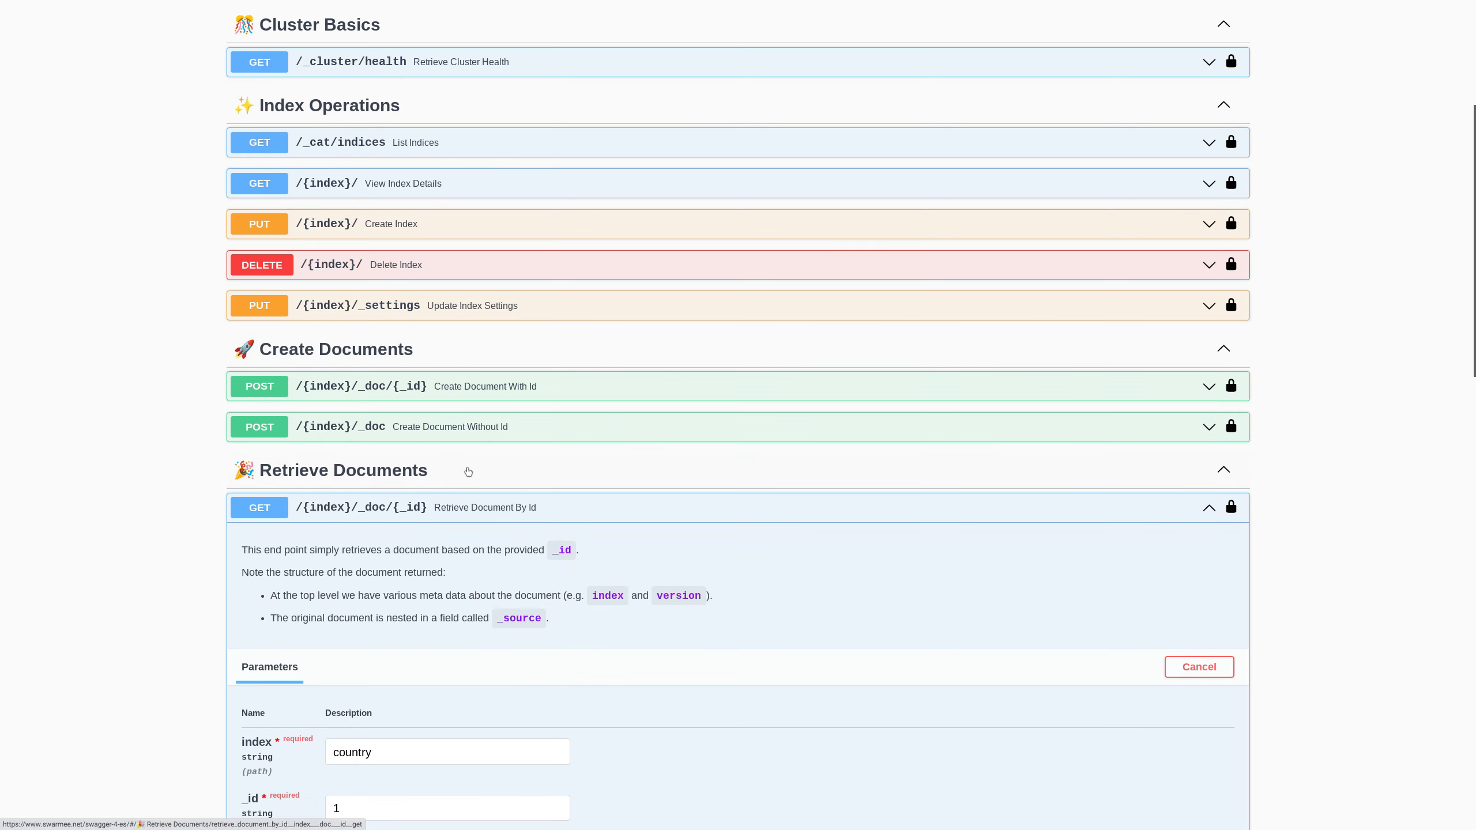
{"action": "scroll", "coordinate": [468, 471], "scroll_direction": "down", "scroll_amount": 5}
{"action": "left_click", "coordinate": [452, 617]}
{"action": "scroll", "coordinate": [407, 585], "scroll_direction": "down", "scroll_amount": 3}
{"action": "scroll", "coordinate": [307, 525], "scroll_direction": "down", "scroll_amount": 3}
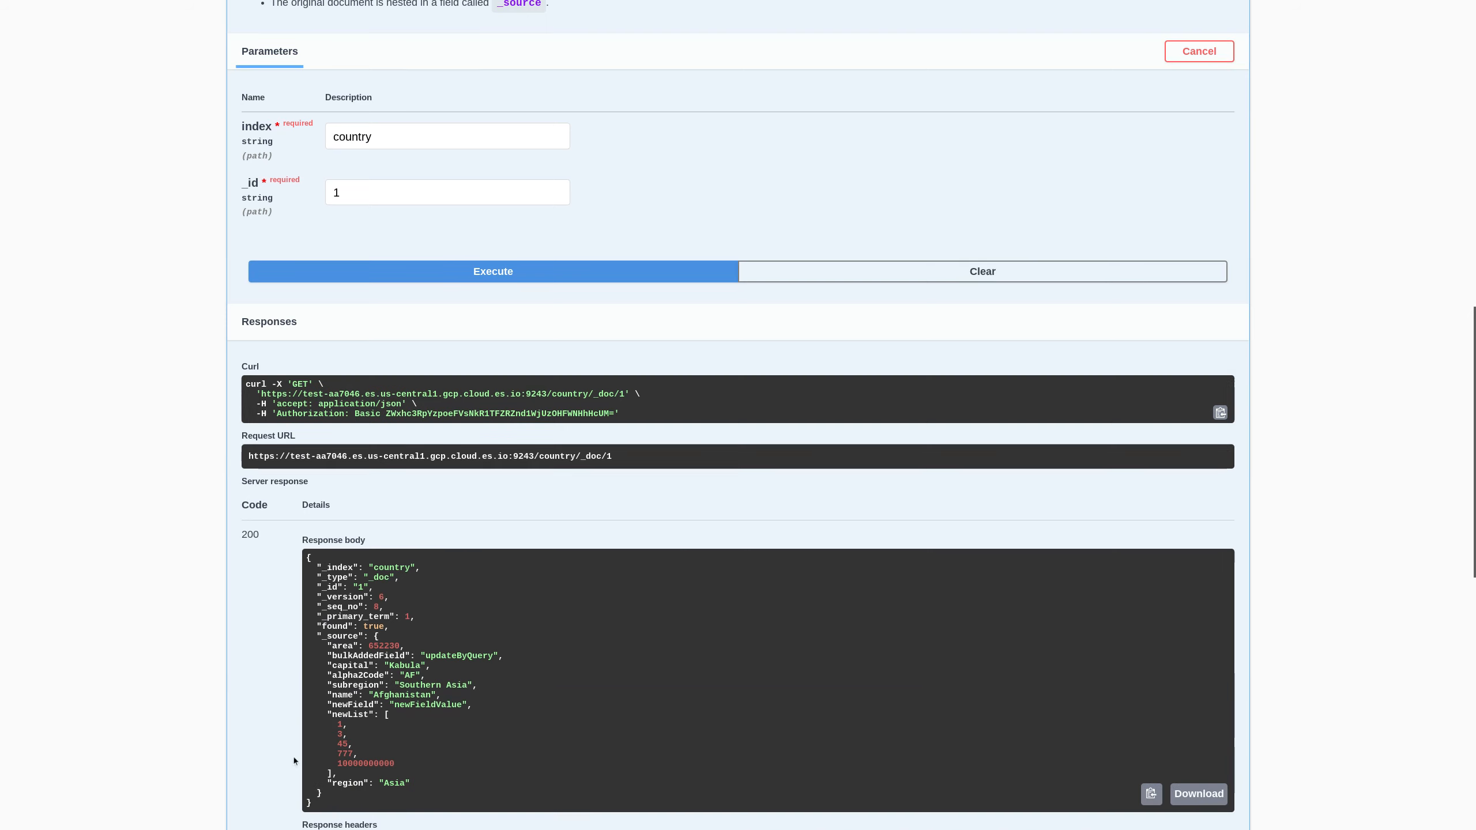
{"action": "scroll", "coordinate": [293, 757], "scroll_direction": "down", "scroll_amount": 1}
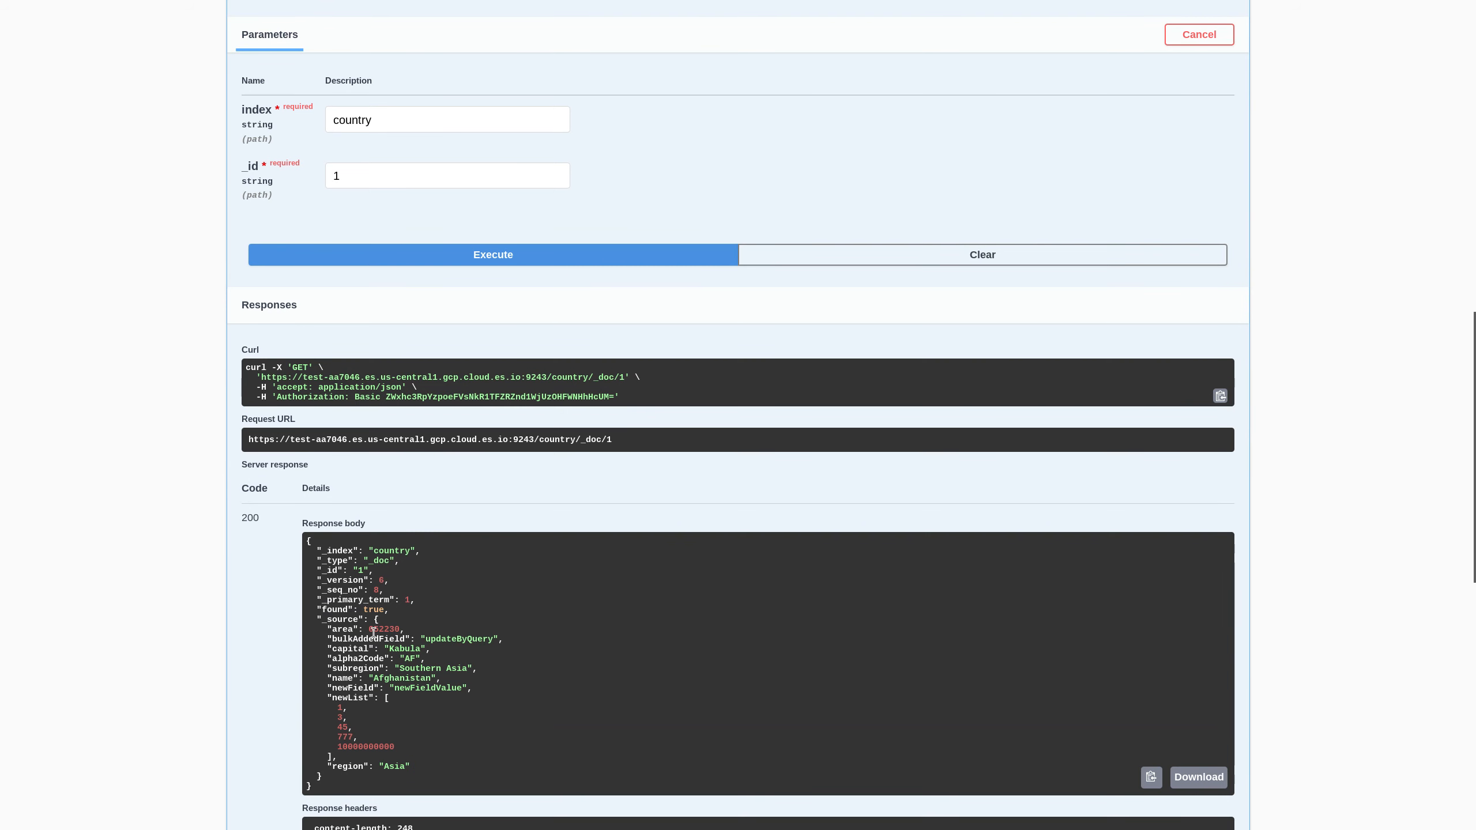
{"action": "double_click", "coordinate": [457, 639]}
{"action": "scroll", "coordinate": [499, 445], "scroll_direction": "up", "scroll_amount": 5}
{"action": "left_click", "coordinate": [446, 150]}
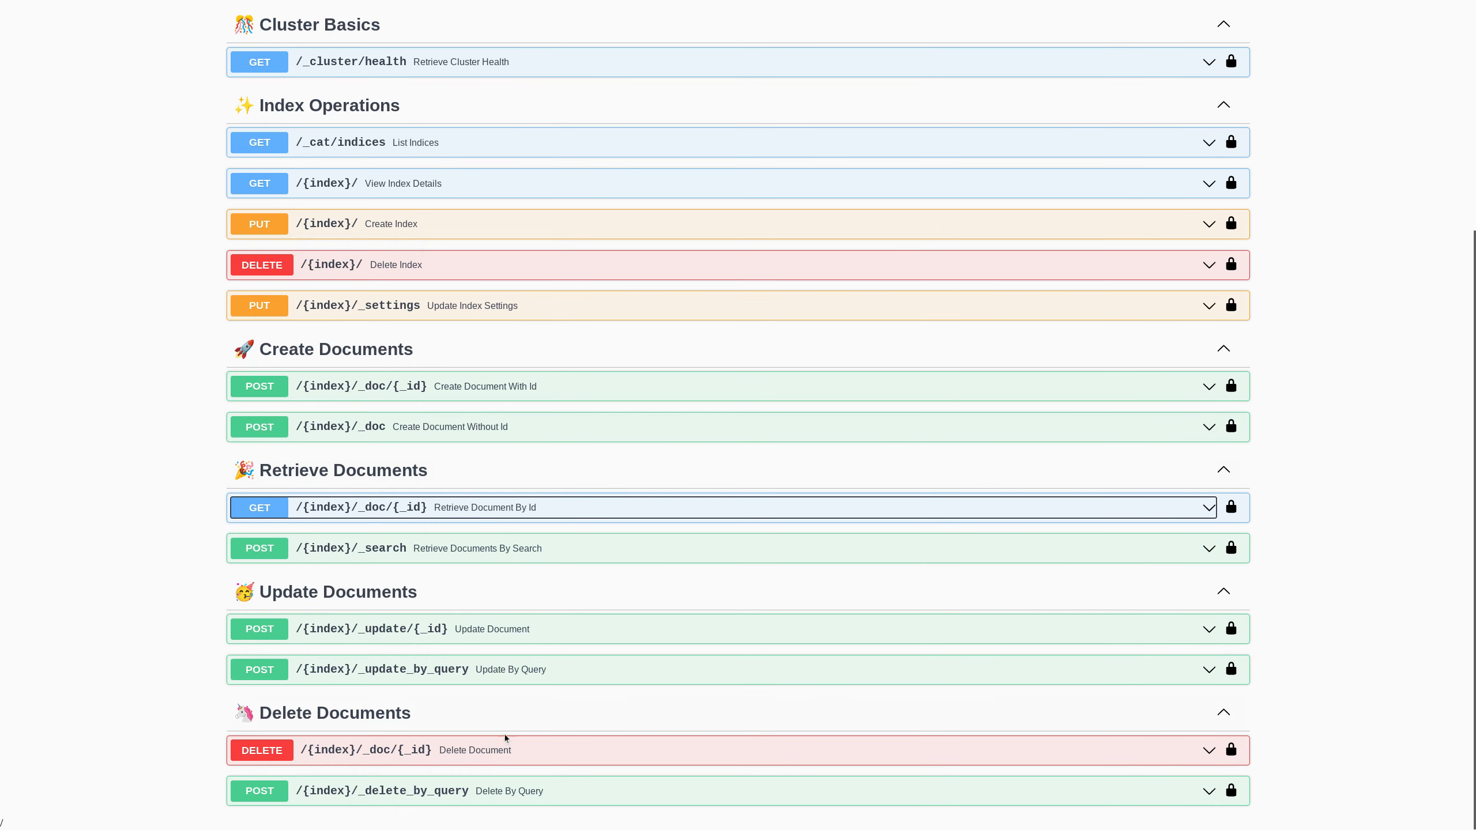
- Open DELETE /{index}/_doc/{_id} and enter index country and _id 1
{"action": "left_click", "coordinate": [617, 751]}
{"action": "scroll", "coordinate": [658, 561], "scroll_direction": "down", "scroll_amount": 5}
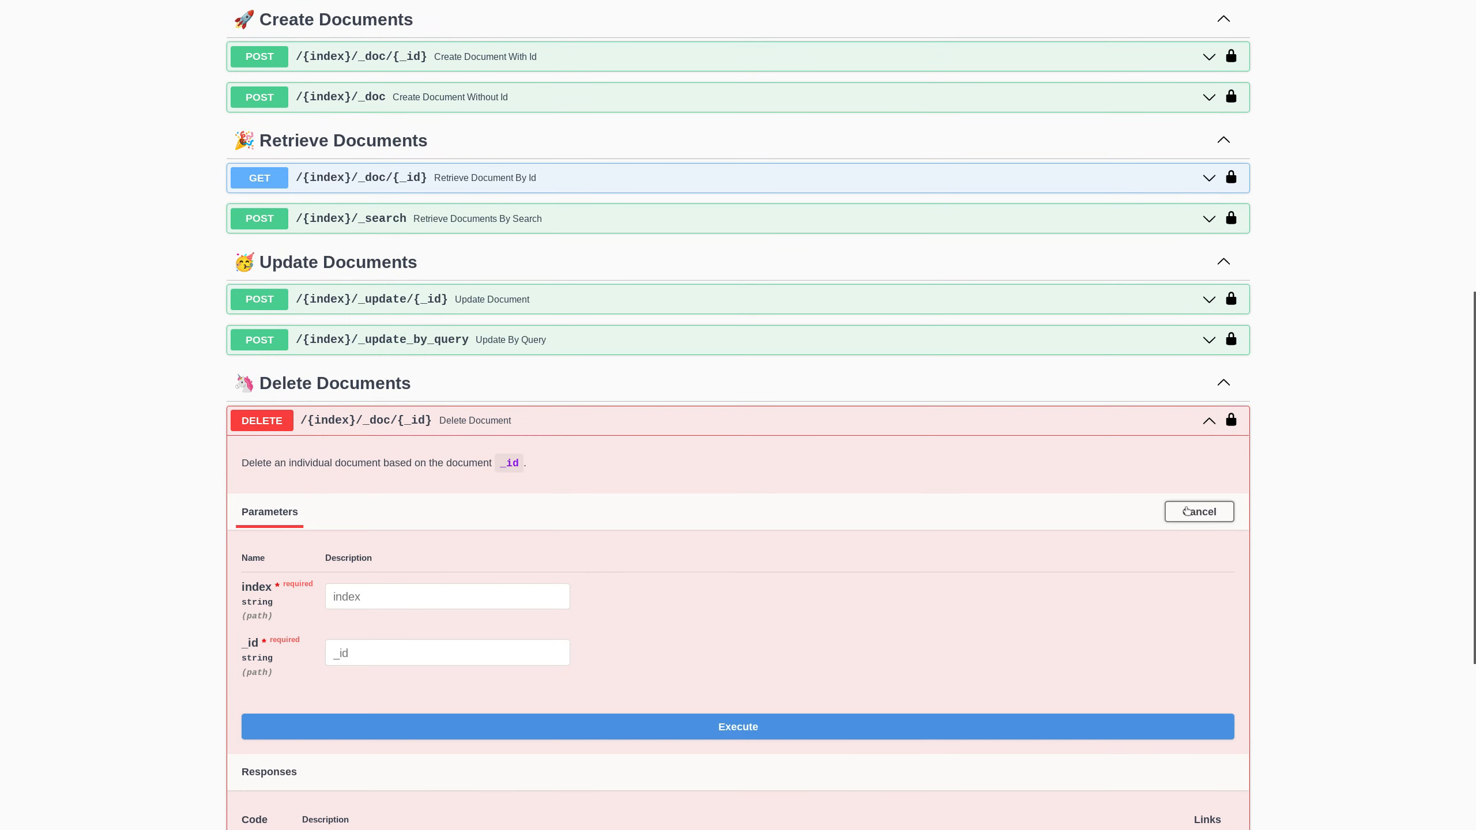
{"action": "left_click", "coordinate": [522, 597]}
{"action": "type", "text": "country"}
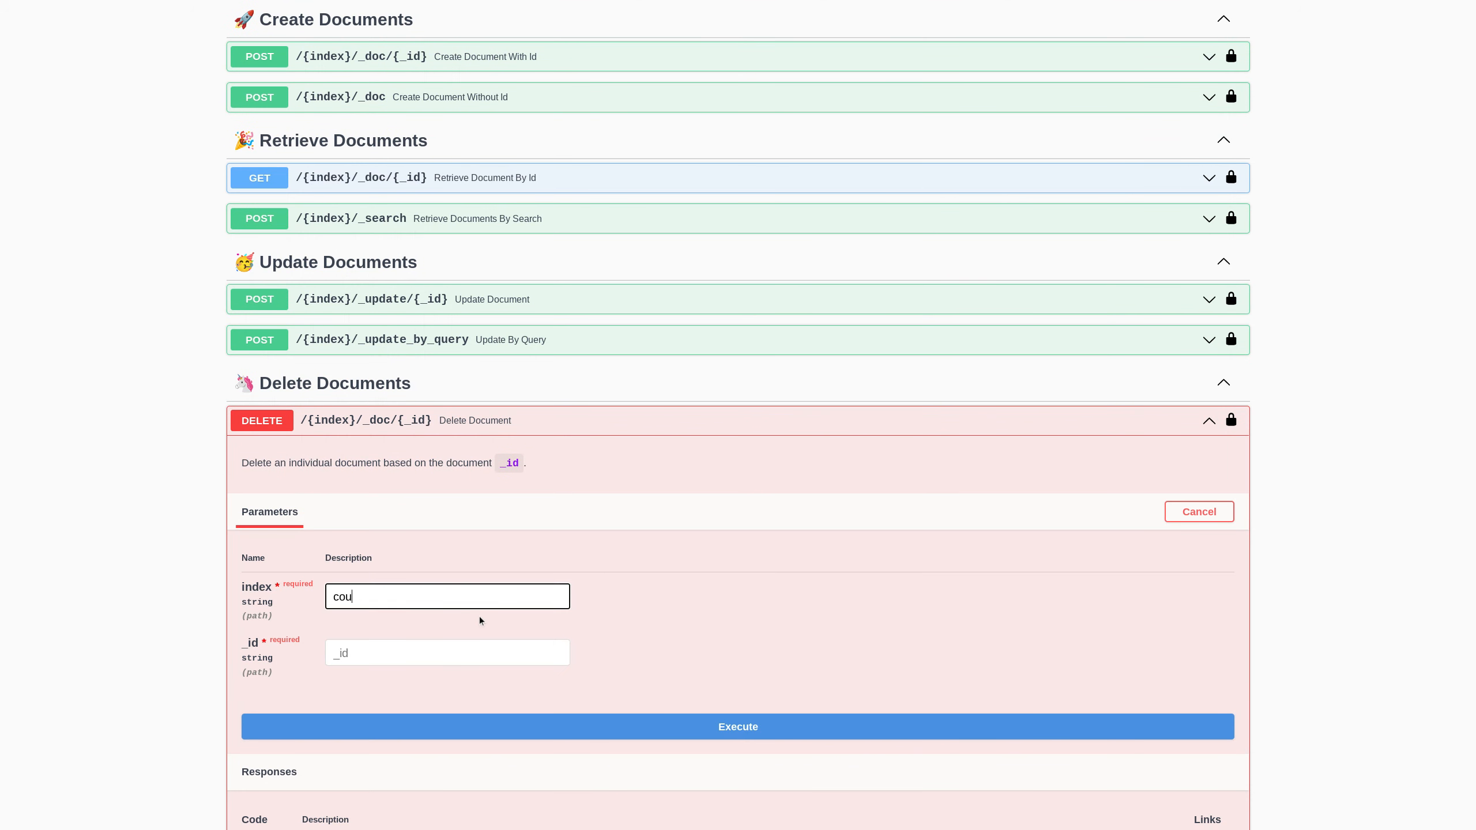
{"action": "key", "text": "Tab"}
{"action": "type", "text": "1"}
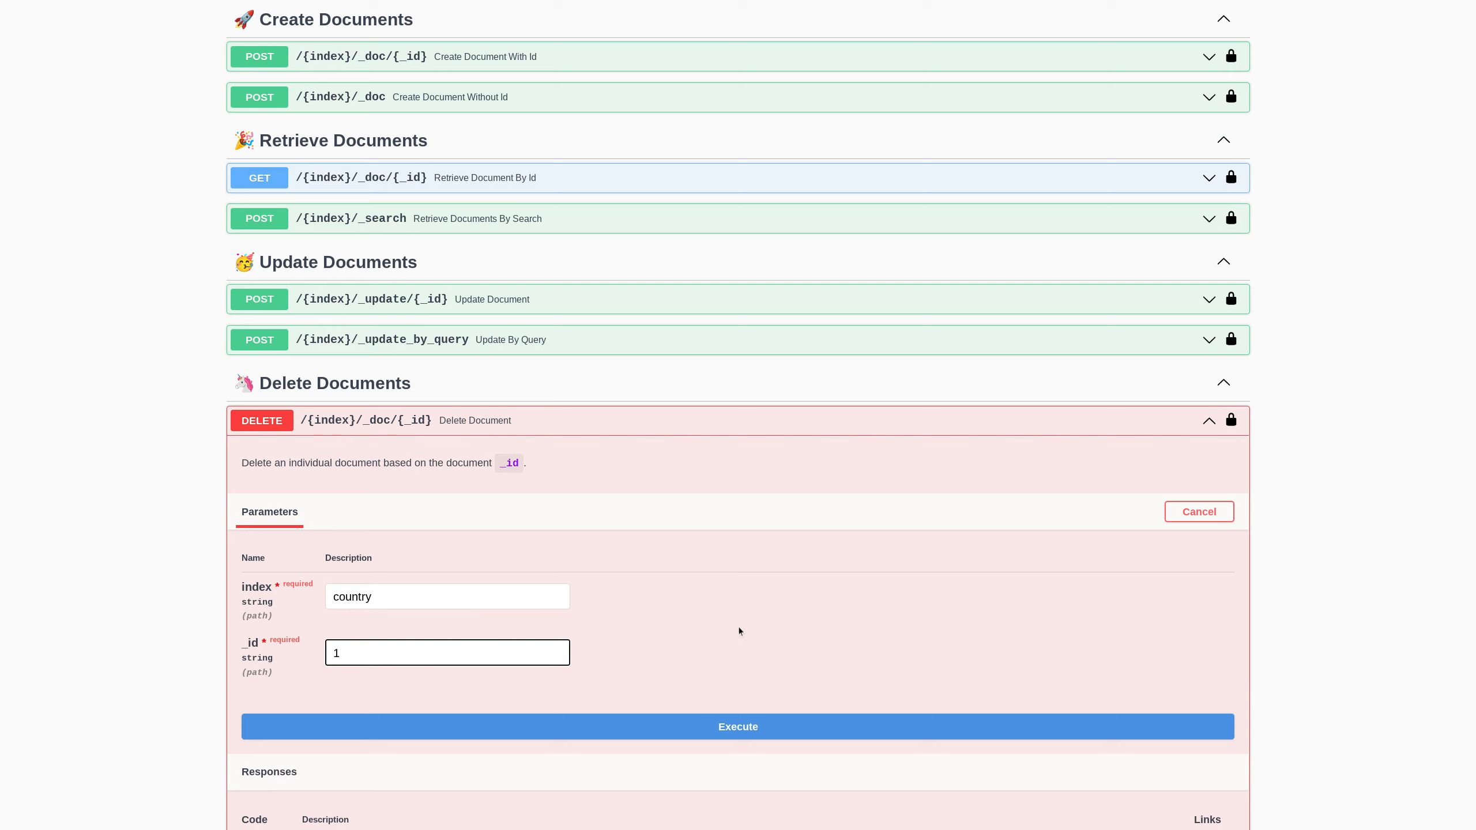
{"action": "scroll", "coordinate": [639, 561], "scroll_direction": "down", "scroll_amount": 5}
- Delete document 1, repeat it to see 404 not_found, then collapse the endpoint
{"action": "left_click", "coordinate": [714, 417]}
{"action": "scroll", "coordinate": [385, 630], "scroll_direction": "down", "scroll_amount": 2}
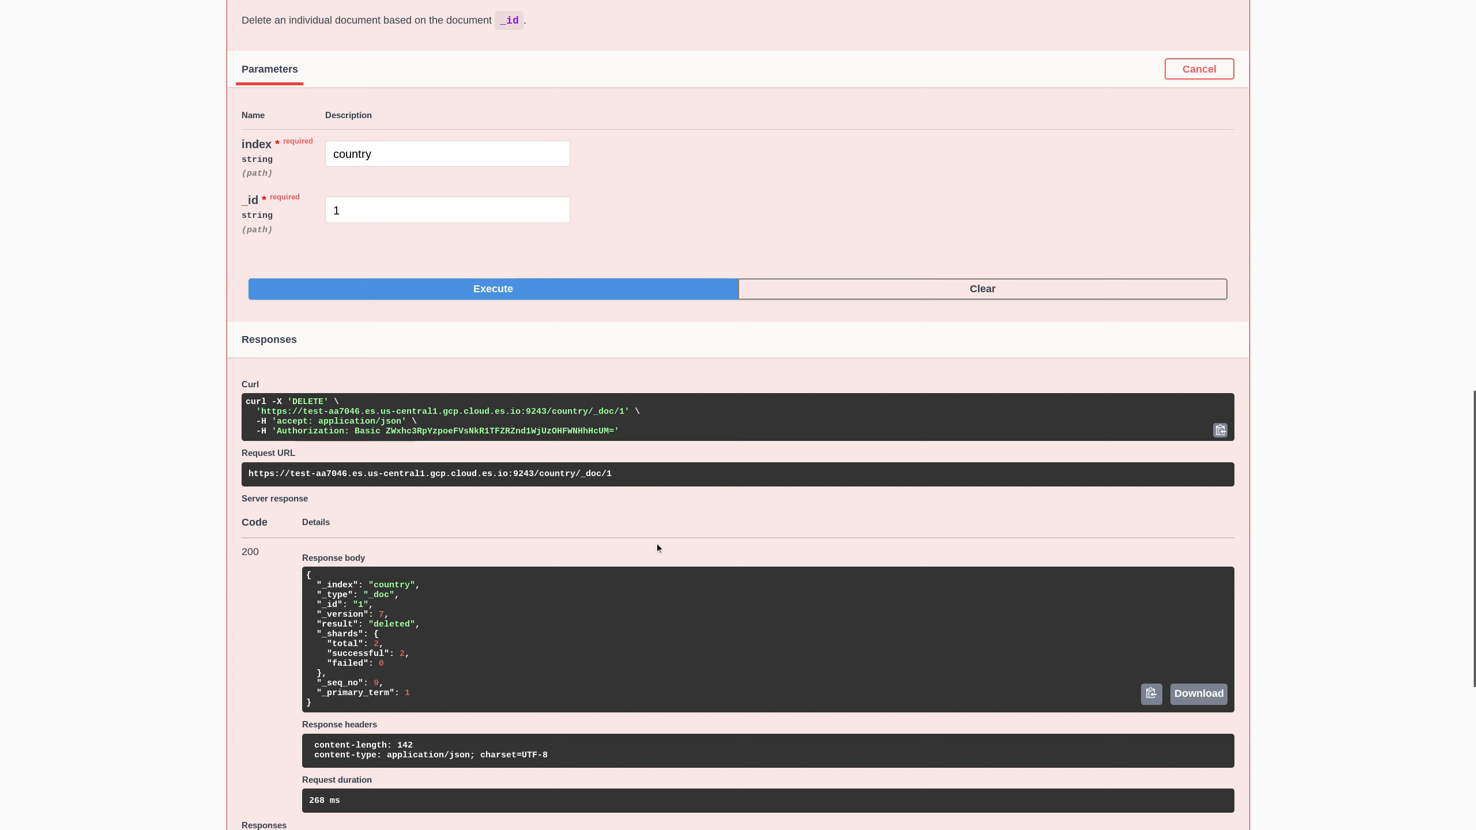
{"action": "left_click", "coordinate": [510, 299]}
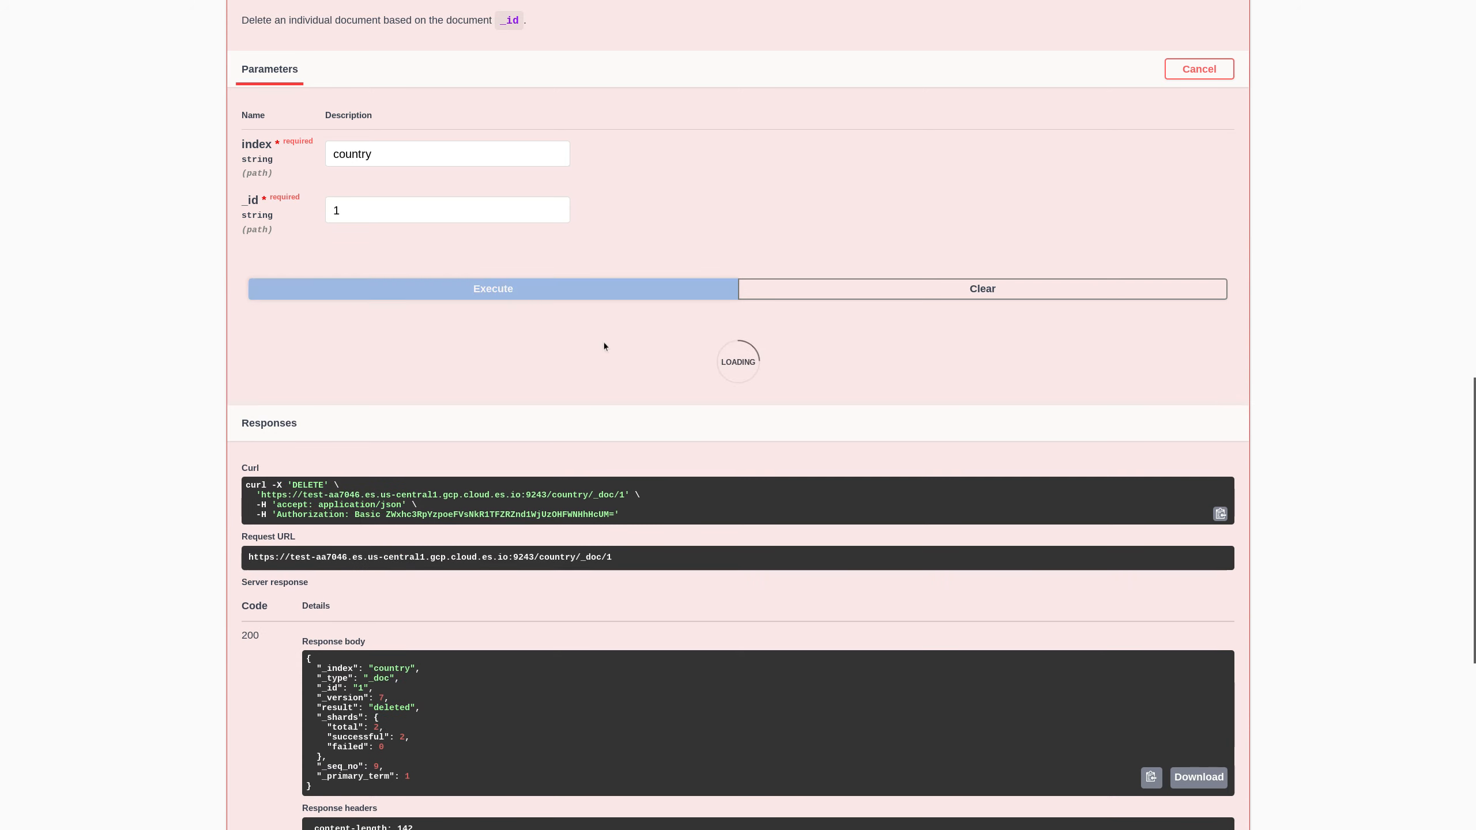
{"action": "left_click_drag", "start_coordinate": [317, 653], "coordinate": [430, 654]}
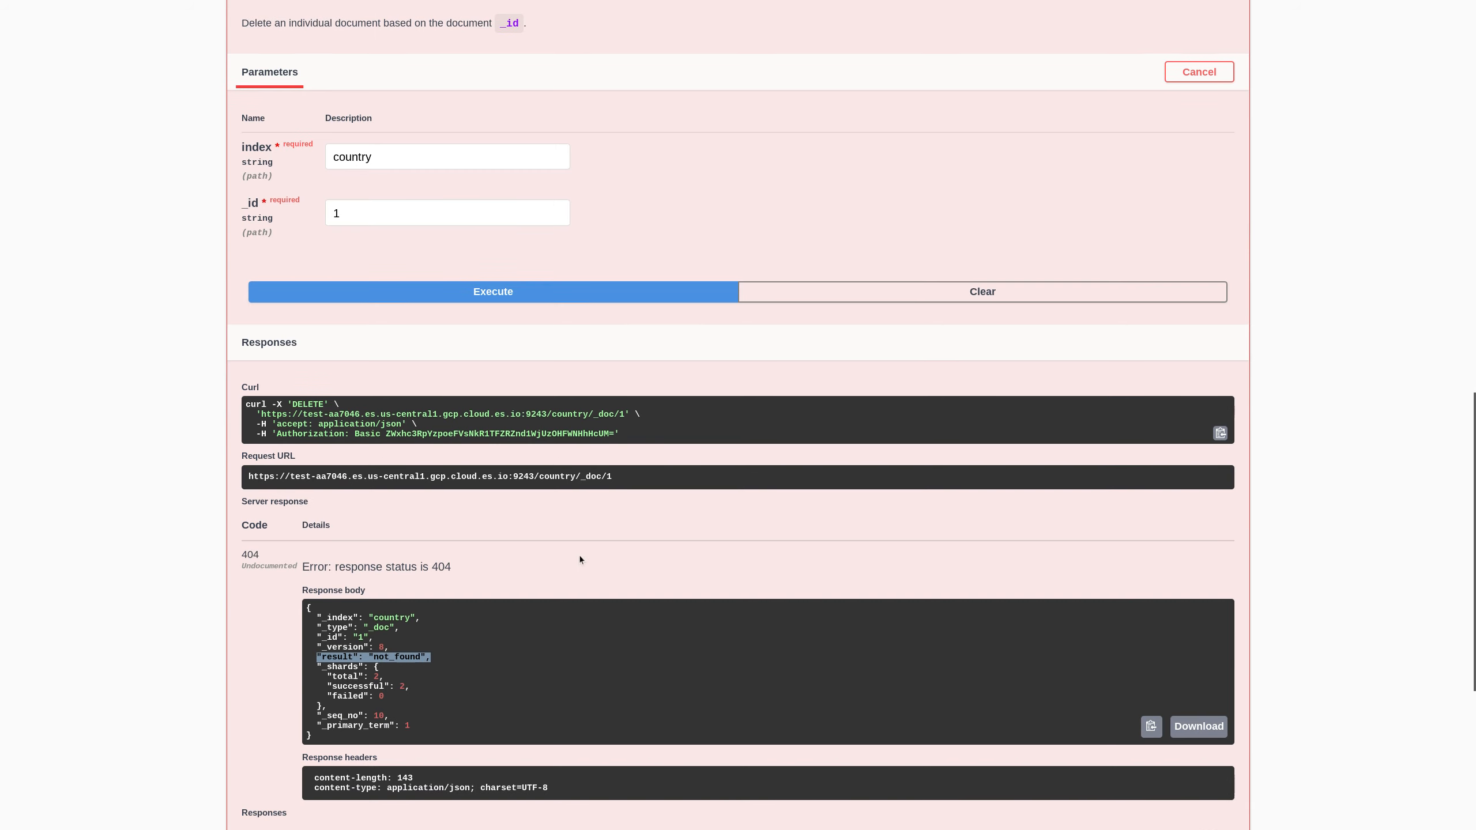
{"action": "scroll", "coordinate": [579, 554], "scroll_direction": "up", "scroll_amount": 5}
{"action": "left_click", "coordinate": [576, 238]}
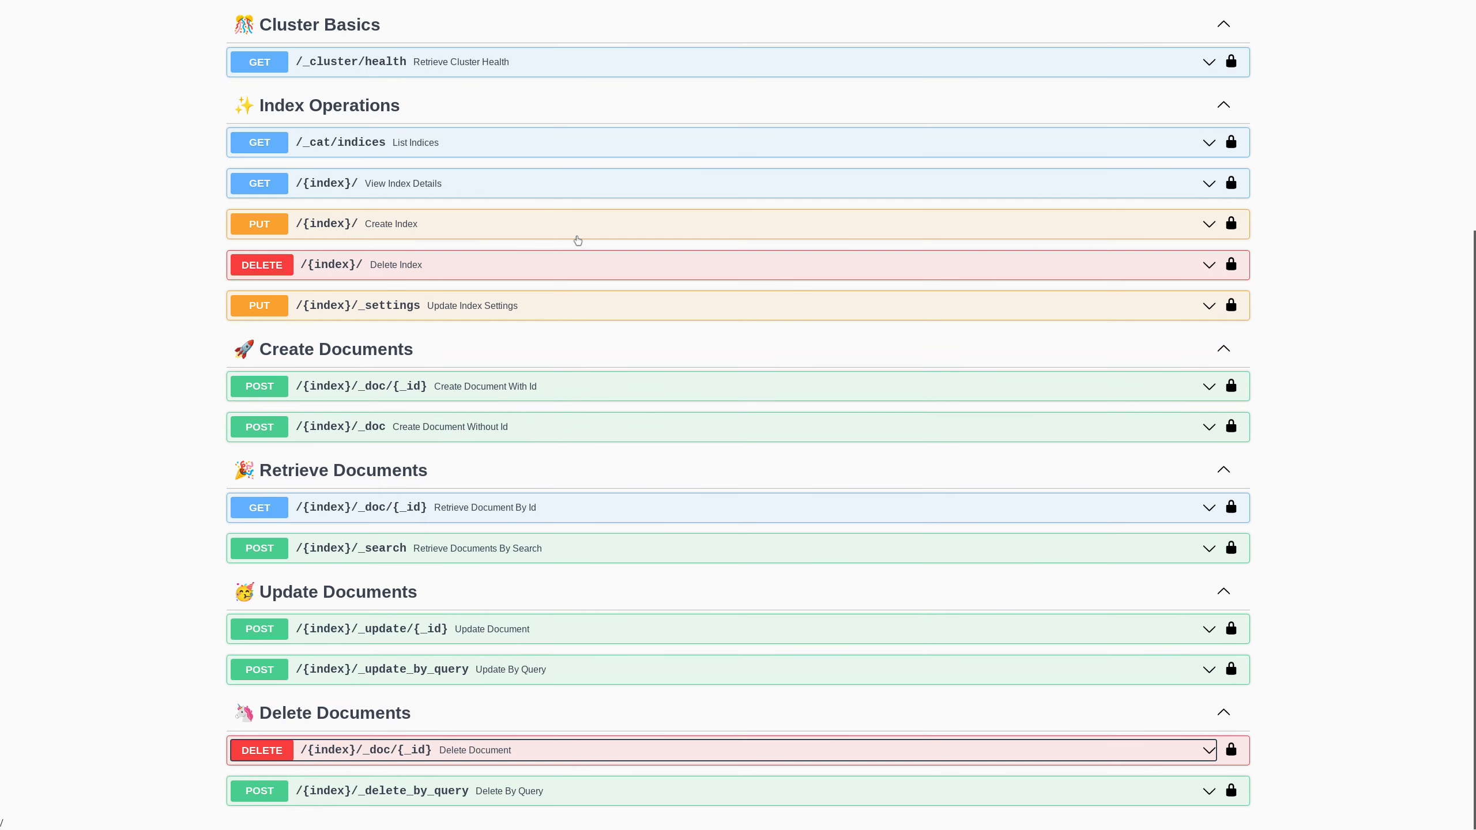
- Make POST /_delete_by_query editable and enter country as the index
{"action": "left_click", "coordinate": [581, 790]}
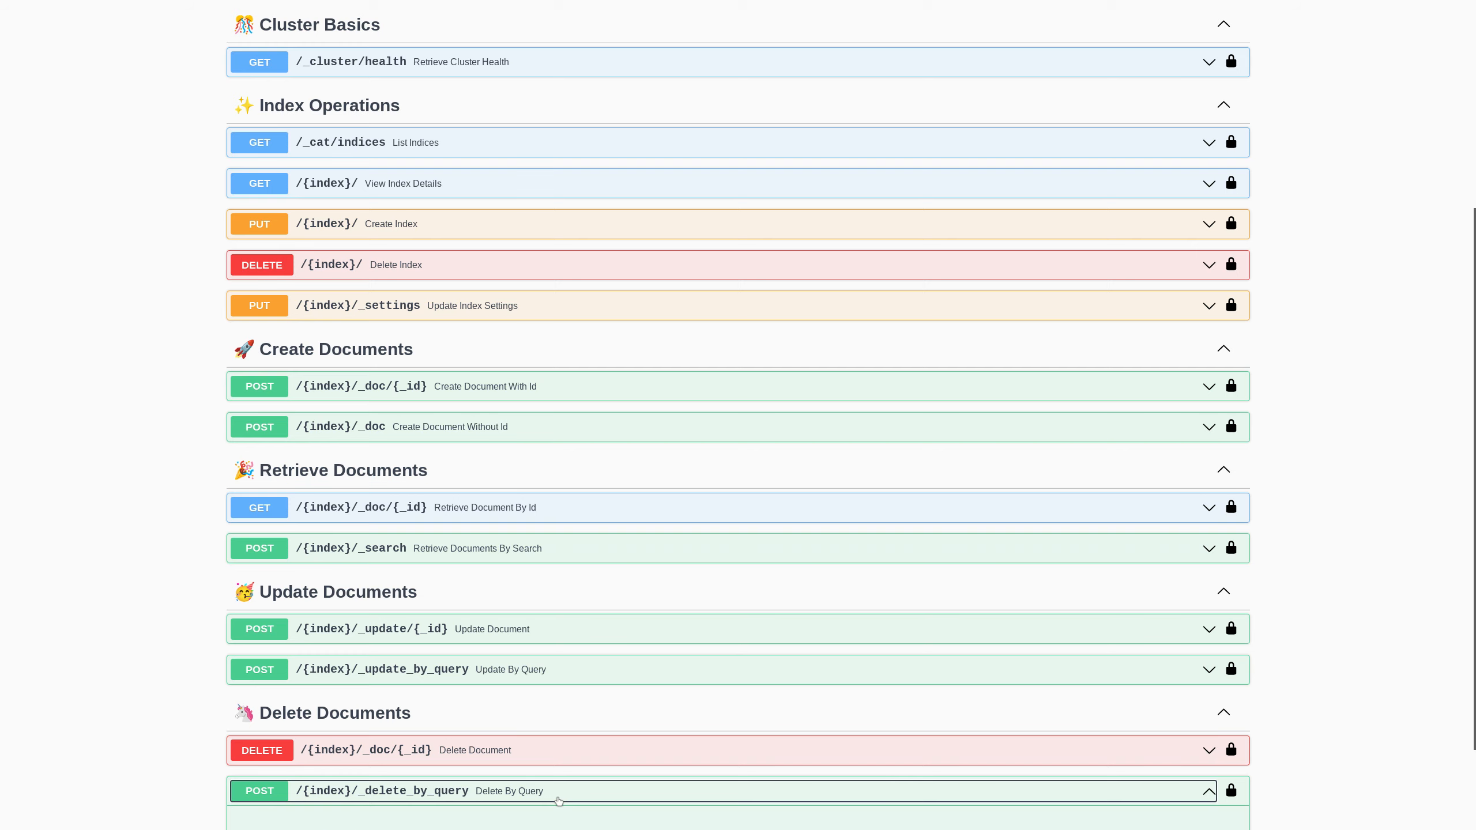
{"action": "scroll", "coordinate": [851, 654], "scroll_direction": "down", "scroll_amount": 3}
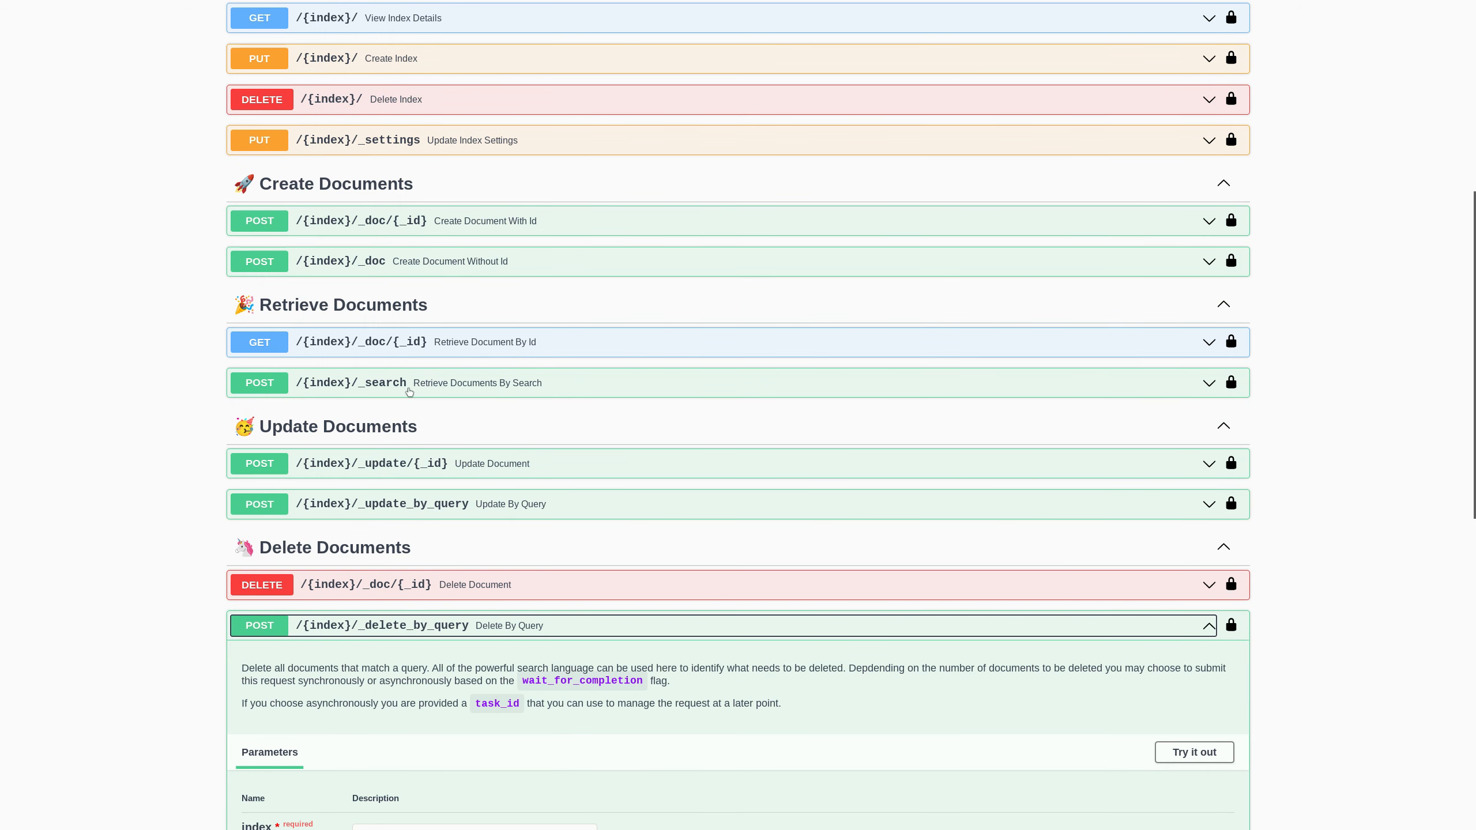
{"action": "scroll", "coordinate": [805, 488], "scroll_direction": "down", "scroll_amount": 3}
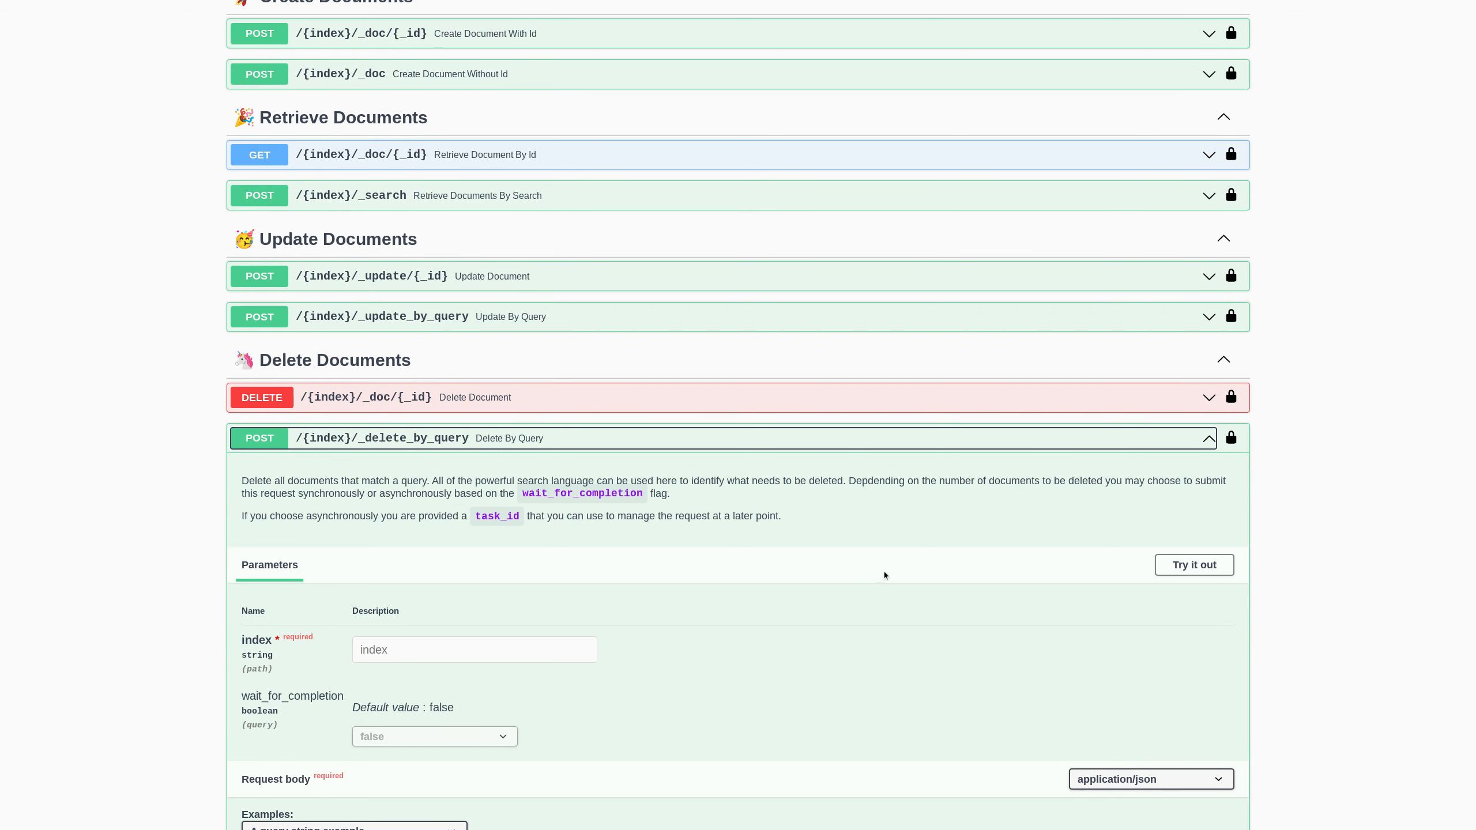
{"action": "left_click", "coordinate": [1171, 574]}
{"action": "scroll", "coordinate": [624, 676], "scroll_direction": "down", "scroll_amount": 4}
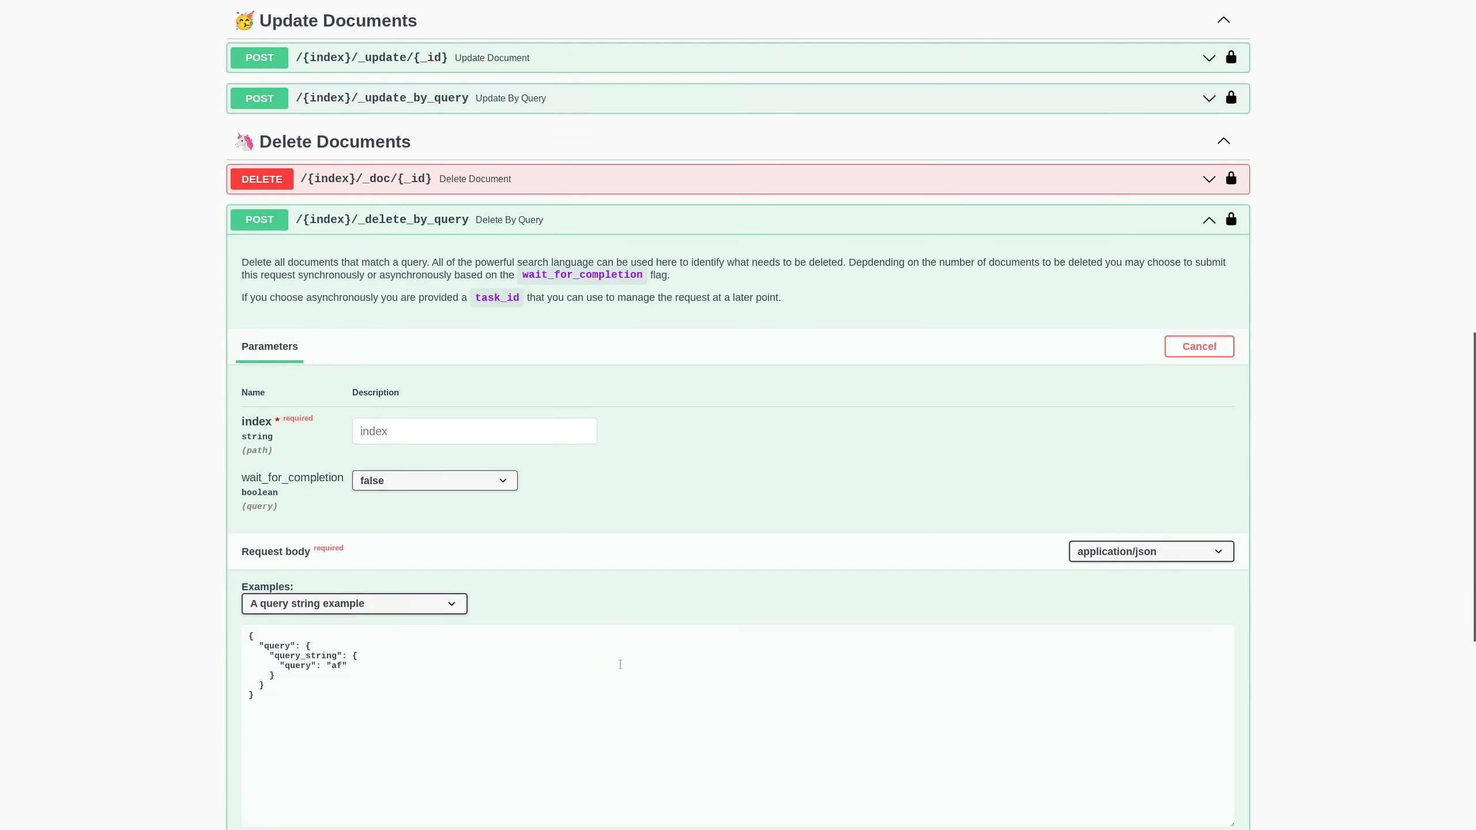
{"action": "left_click", "coordinate": [377, 427]}
{"action": "type", "text": "country"}
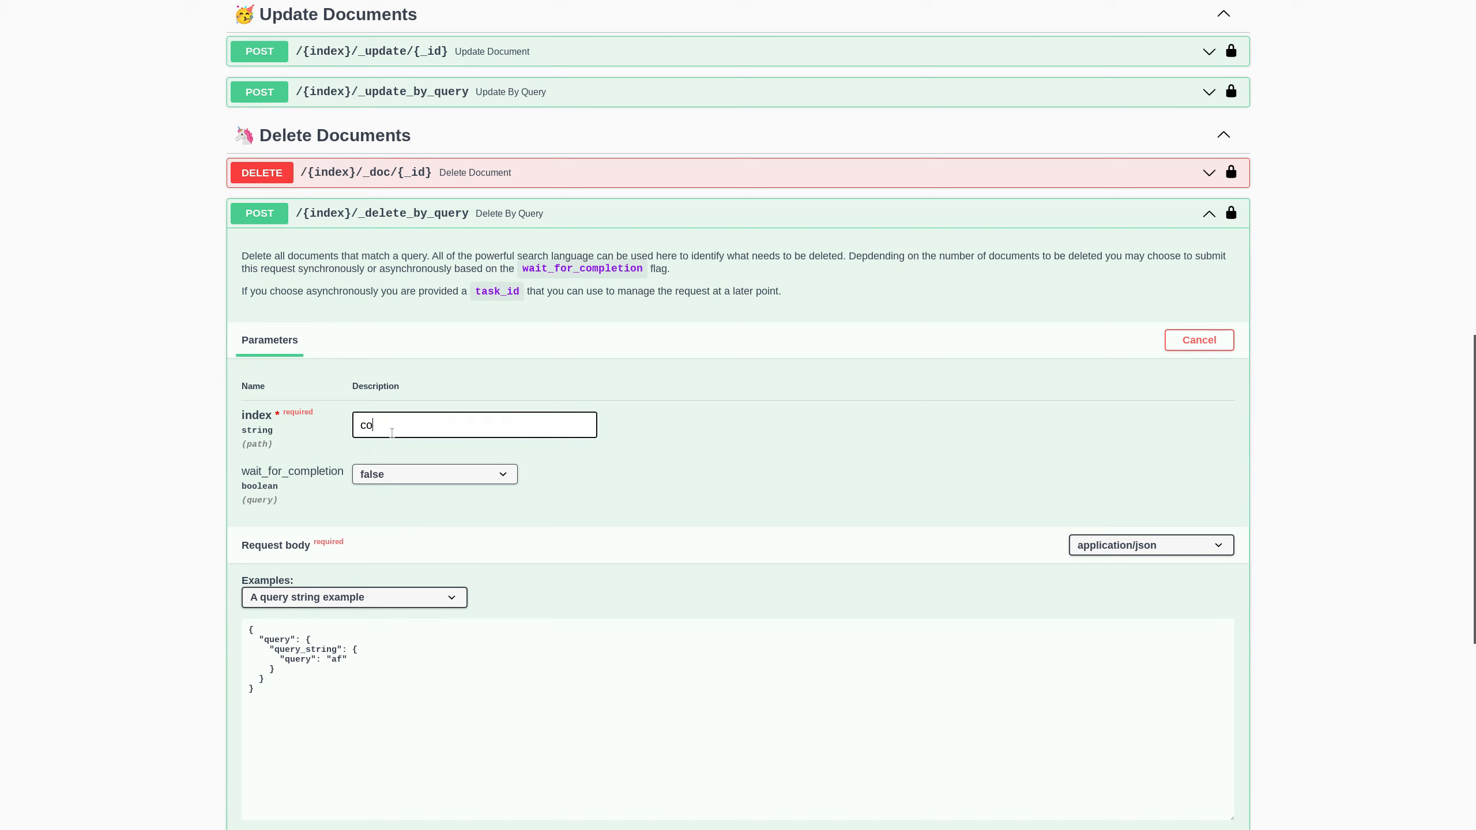
- Set wait_for_completion to true, change the query to 'Island', and execute
{"action": "left_click", "coordinate": [429, 471]}
{"action": "left_click", "coordinate": [419, 511]}
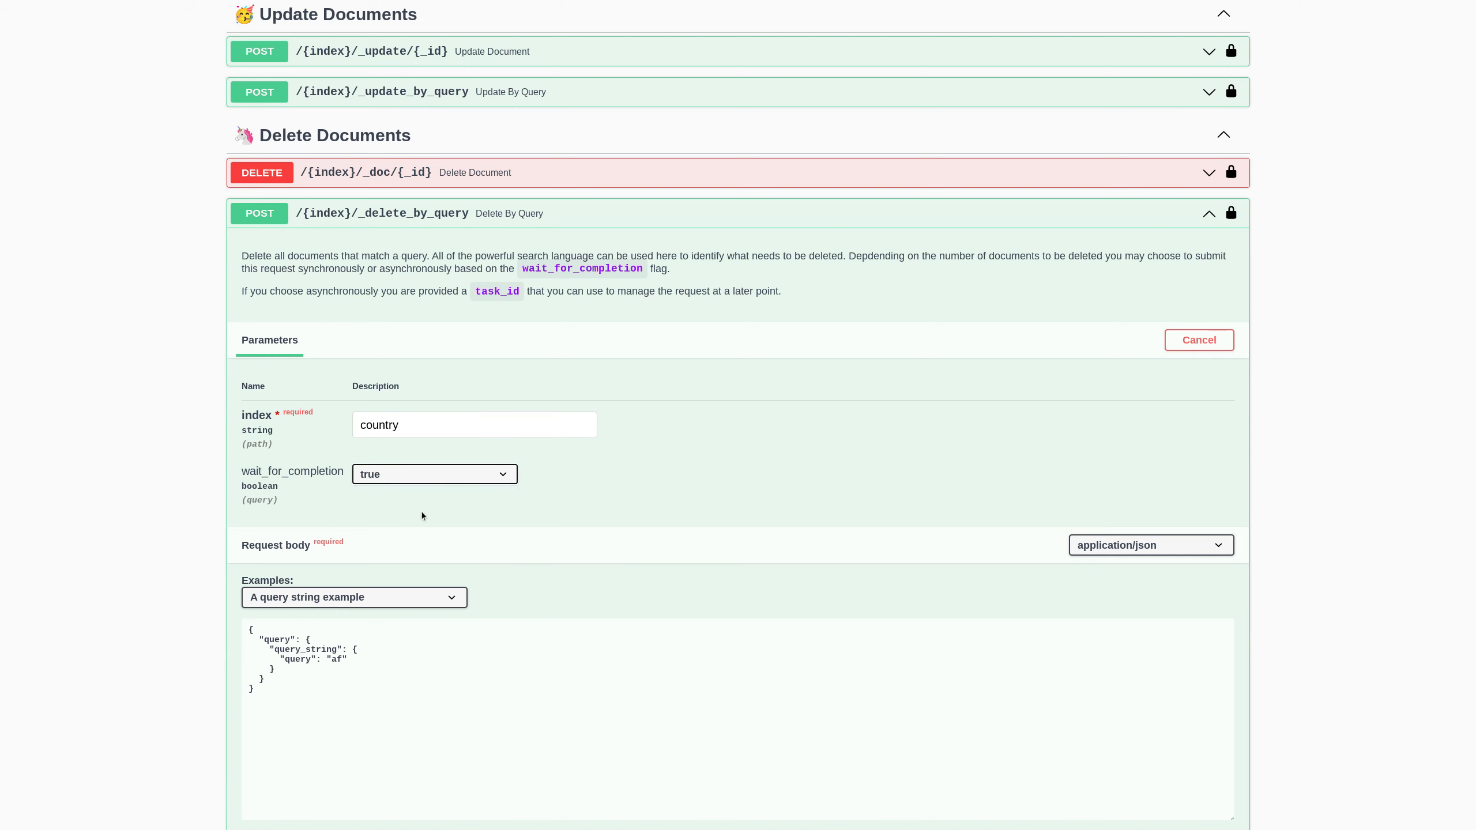
{"action": "left_click", "coordinate": [342, 661]}
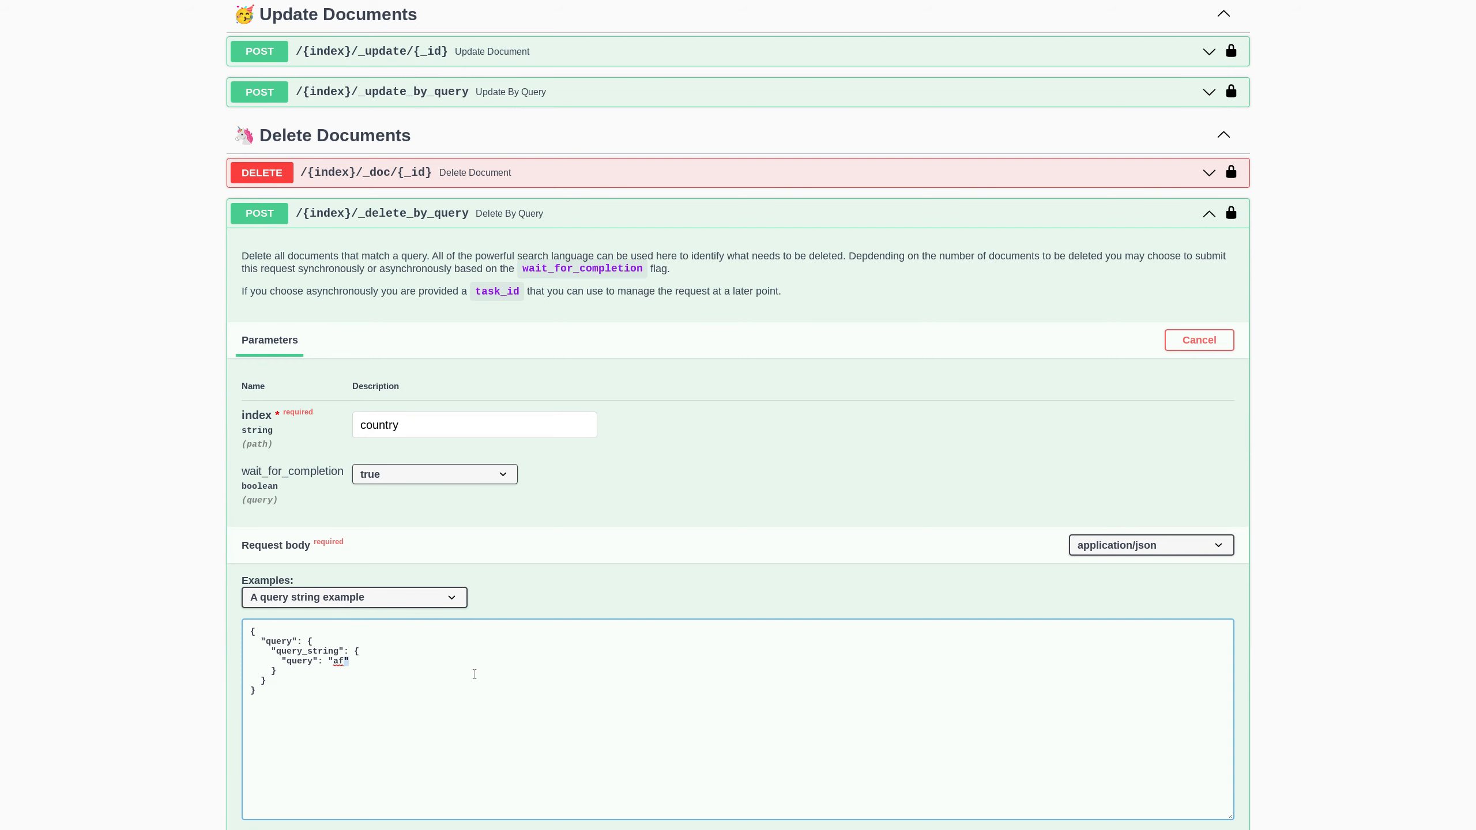
{"action": "key", "text": "BackSpace"}
{"action": "key", "text": "BackSpace"}
{"action": "type", "text": "Island"}
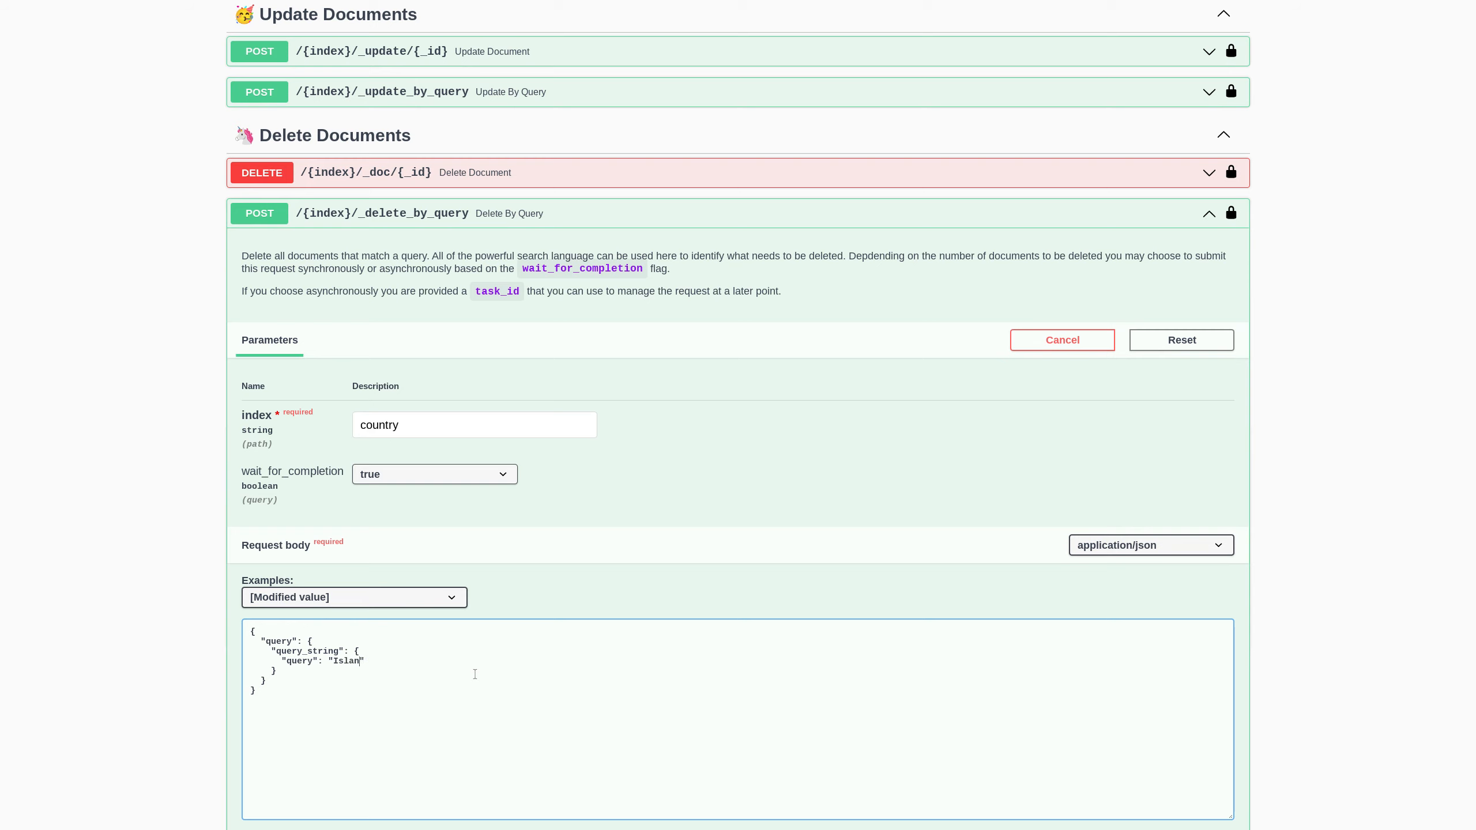
{"action": "scroll", "coordinate": [581, 581], "scroll_direction": "down", "scroll_amount": 5}
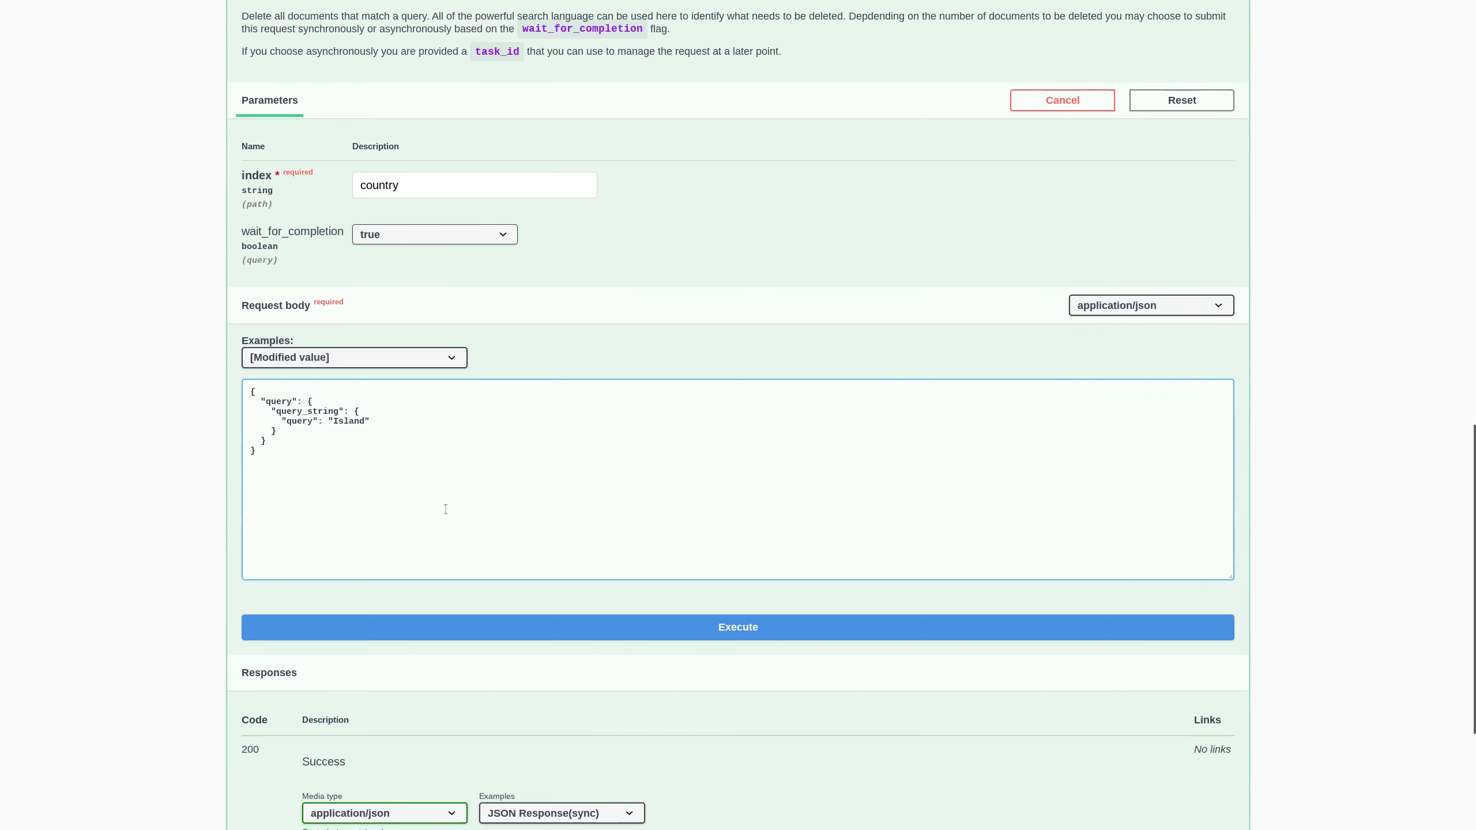
{"action": "left_click", "coordinate": [618, 565]}
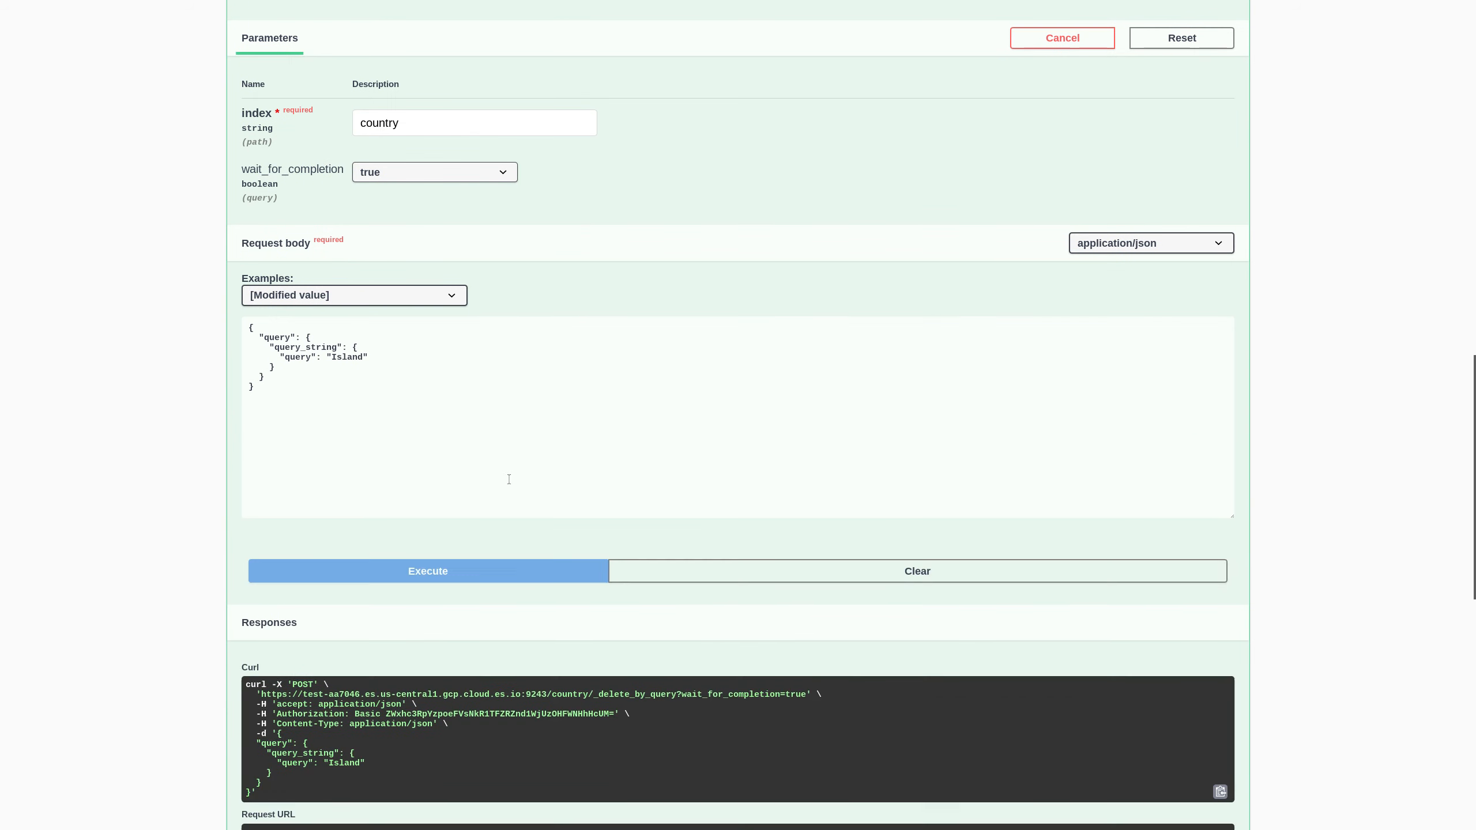
- Review the delete-by-query curl command, highlighting its query portion
{"action": "scroll", "coordinate": [509, 480], "scroll_direction": "down", "scroll_amount": 3}
{"action": "scroll", "coordinate": [509, 480], "scroll_direction": "down", "scroll_amount": 1}
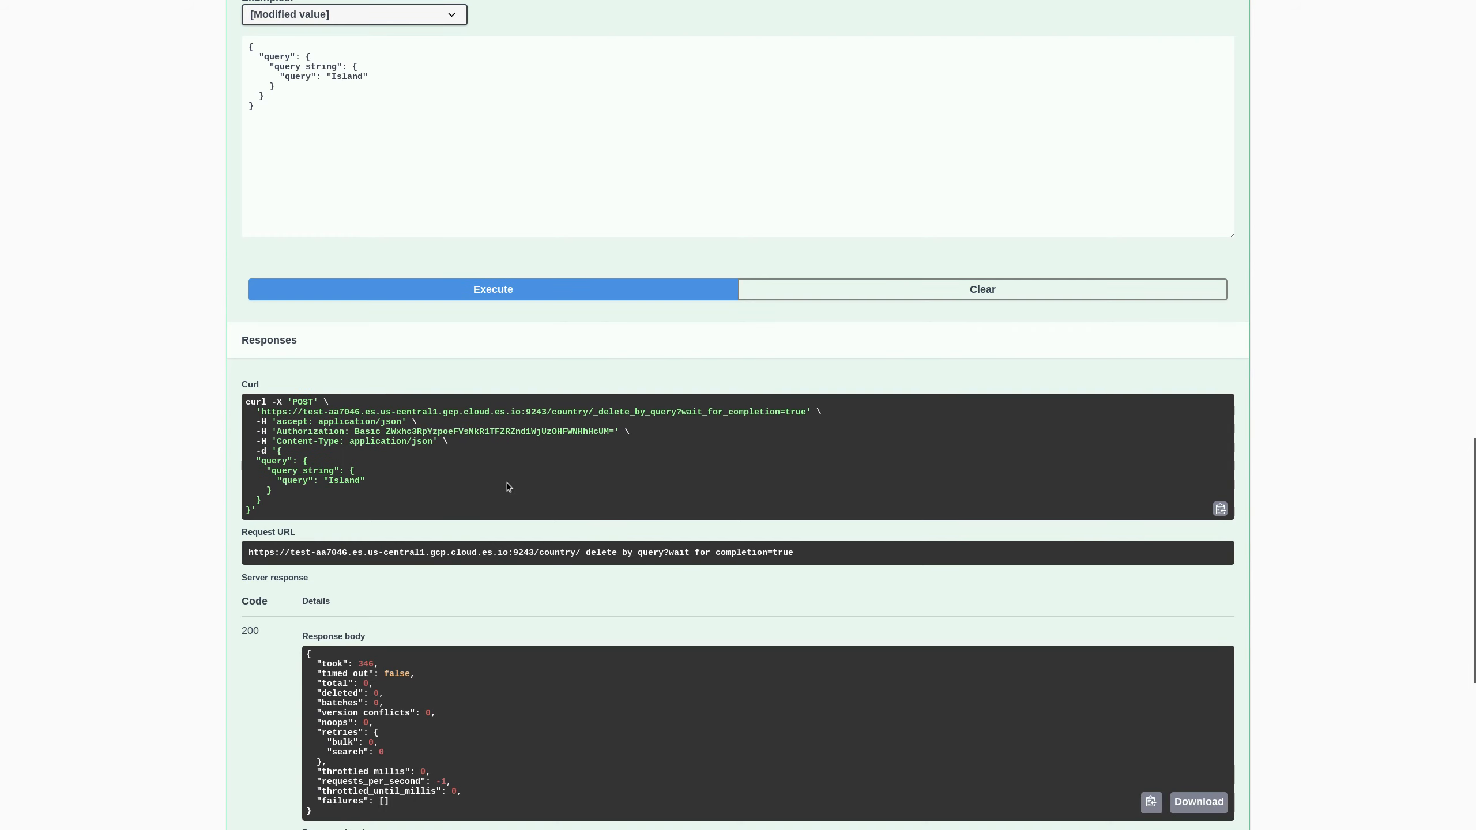
{"action": "scroll", "coordinate": [432, 469], "scroll_direction": "up", "scroll_amount": 3}
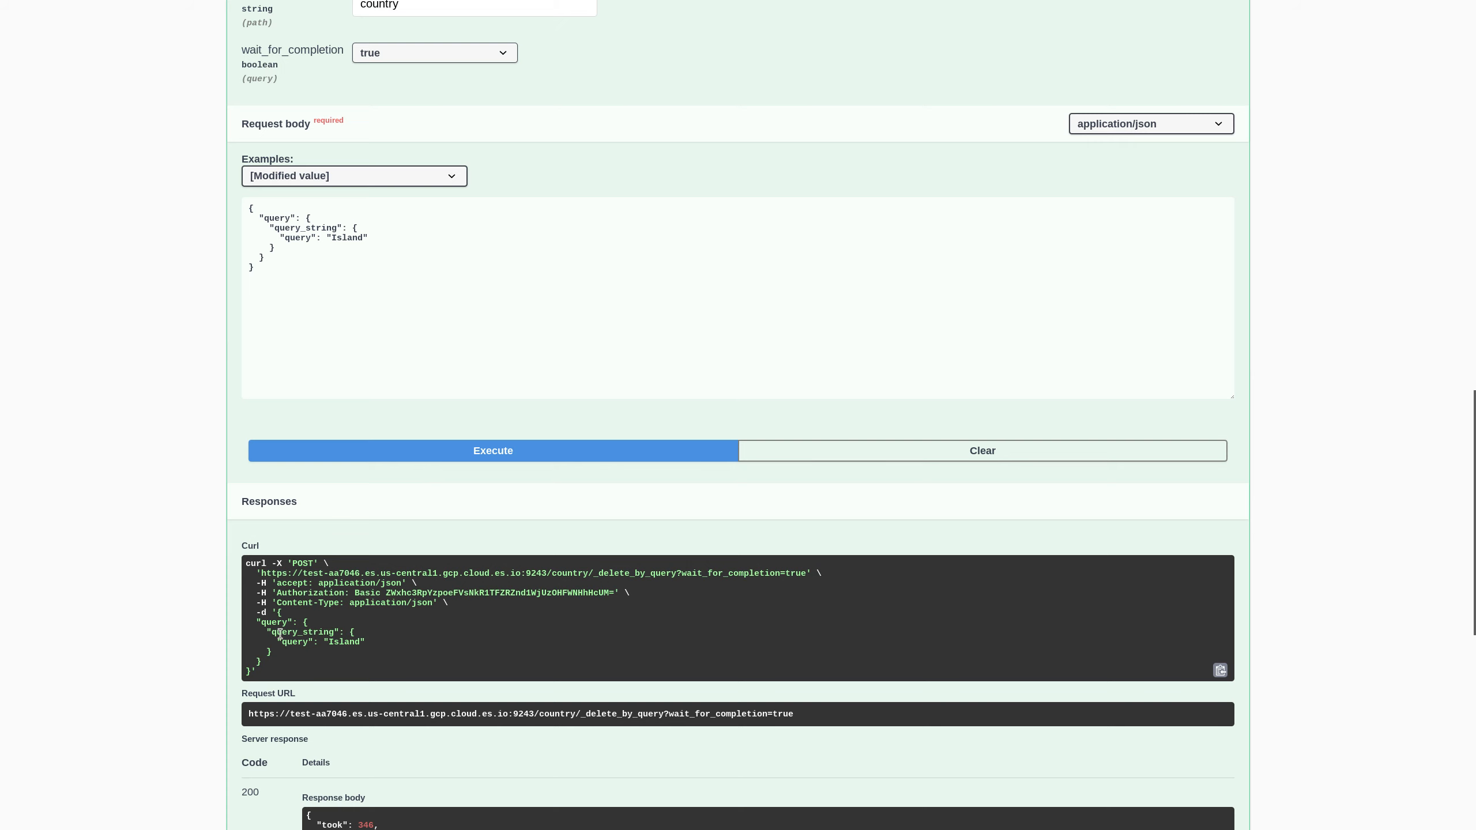
{"action": "left_click_drag", "start_coordinate": [256, 622], "coordinate": [318, 663]}
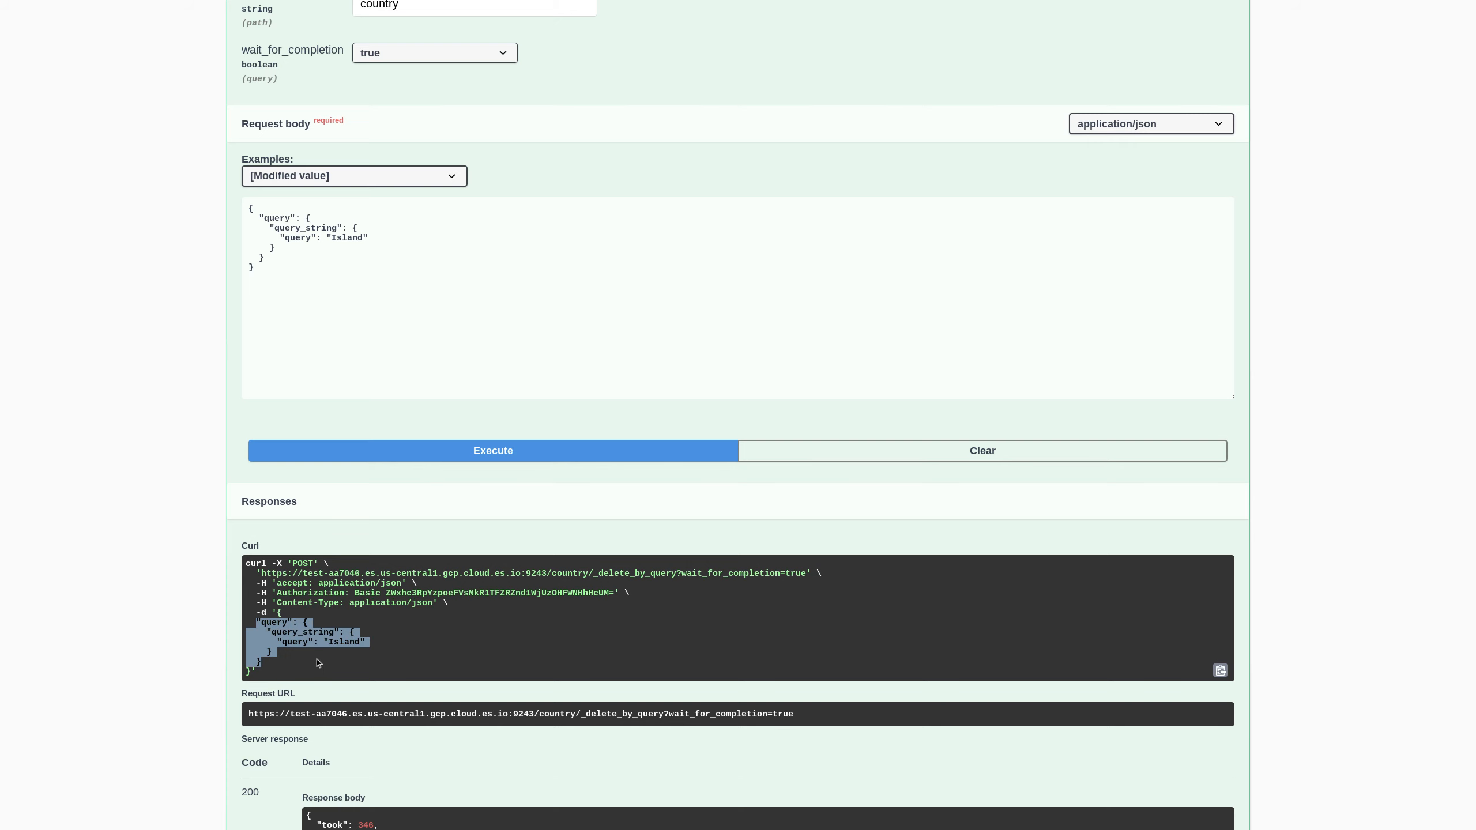
- Switch the example response to async, then back to sync
{"action": "scroll", "coordinate": [456, 624], "scroll_direction": "down", "scroll_amount": 2}
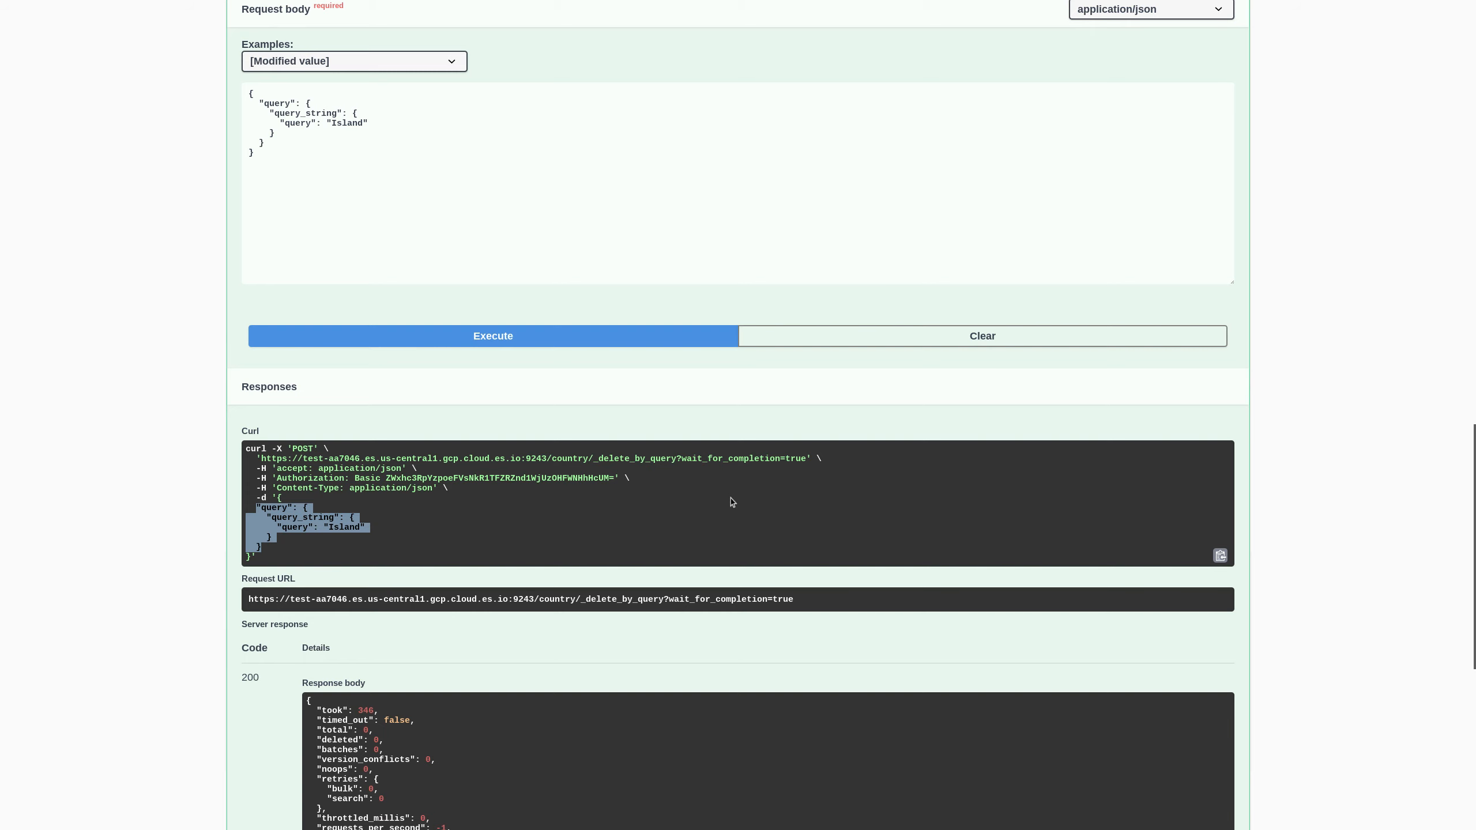
{"action": "scroll", "coordinate": [724, 558], "scroll_direction": "down", "scroll_amount": 5}
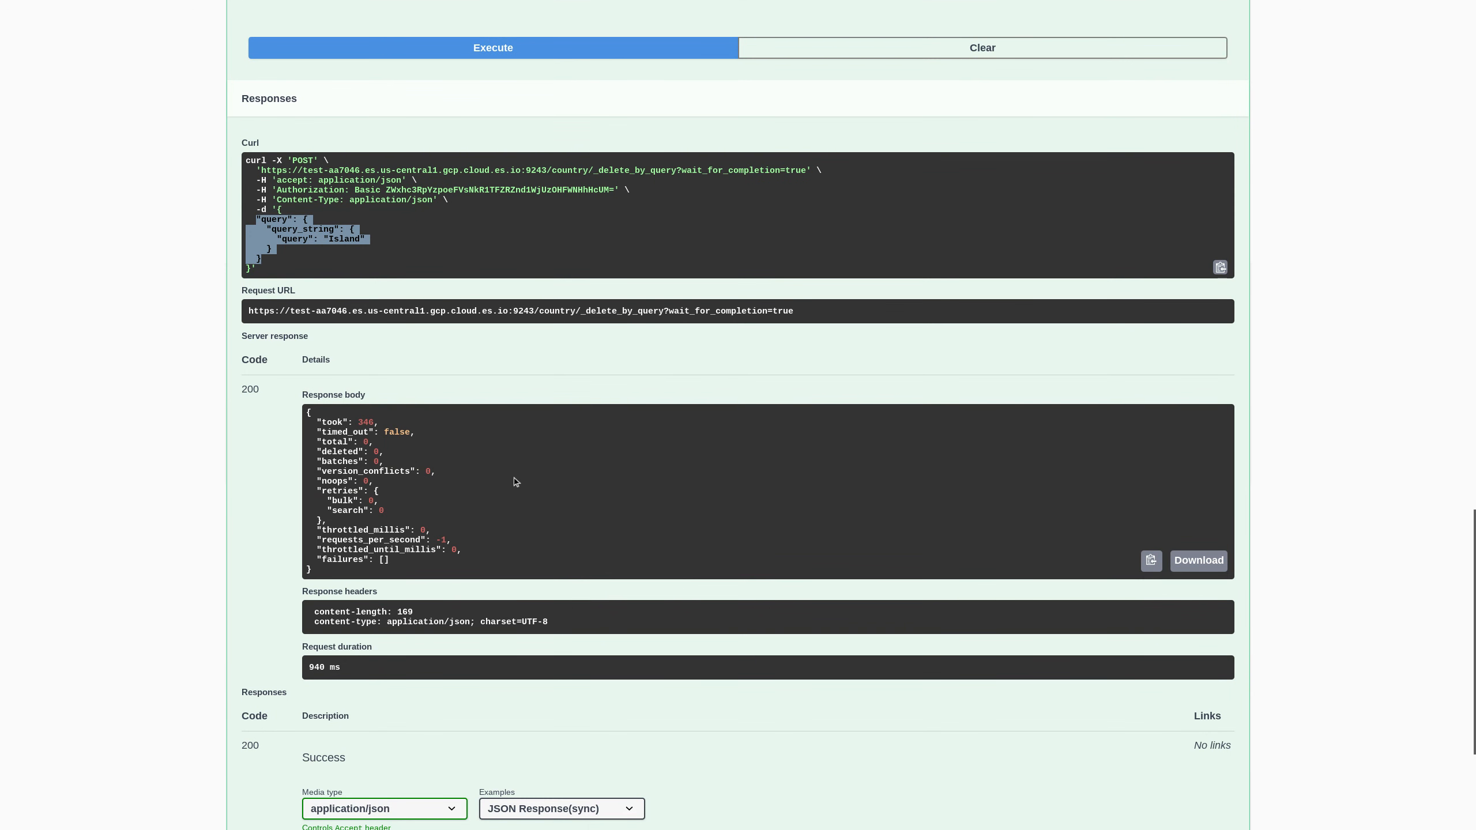
{"action": "scroll", "coordinate": [583, 533], "scroll_direction": "down", "scroll_amount": 4}
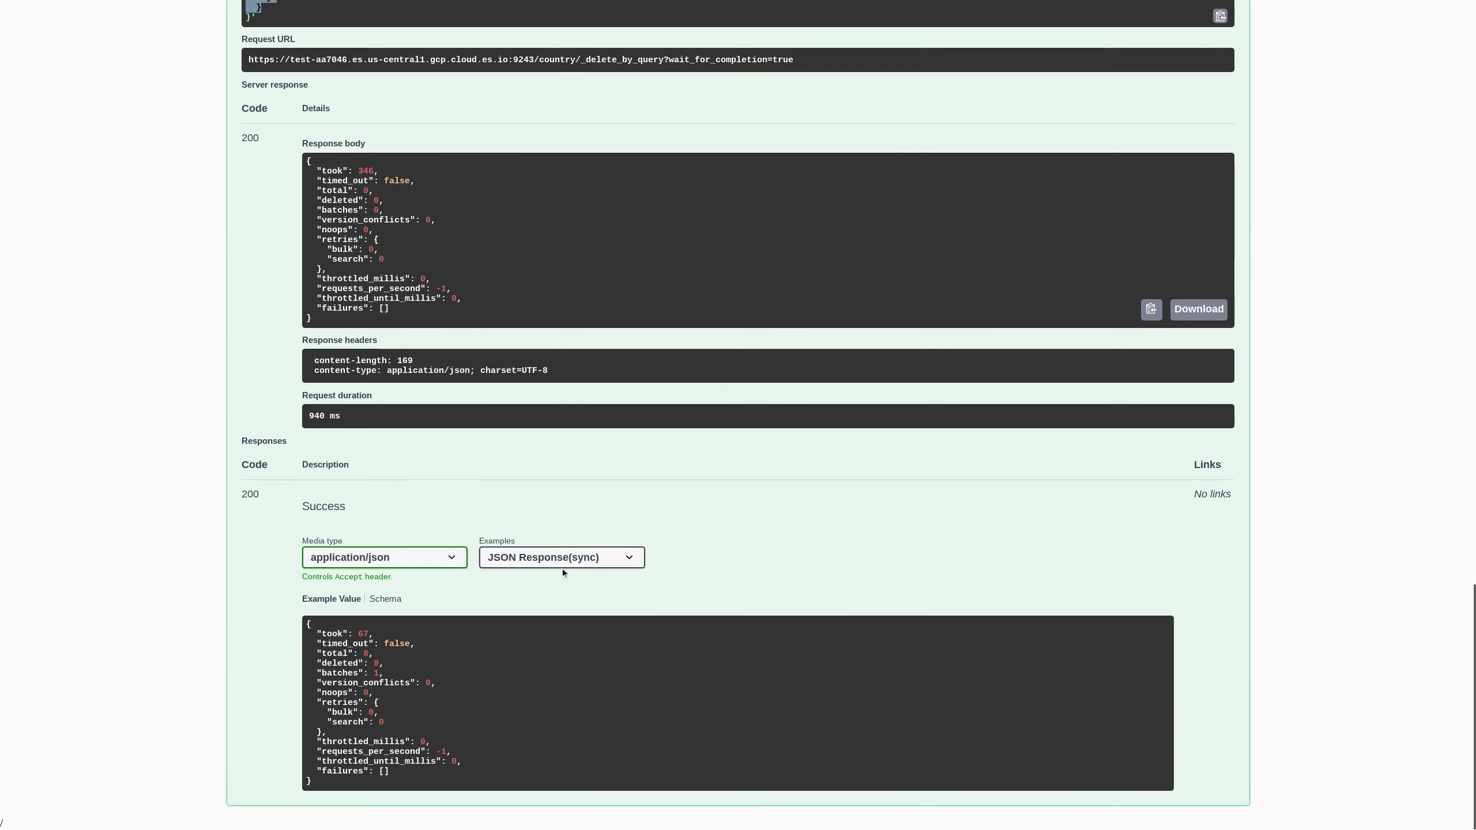
{"action": "left_click", "coordinate": [522, 563]}
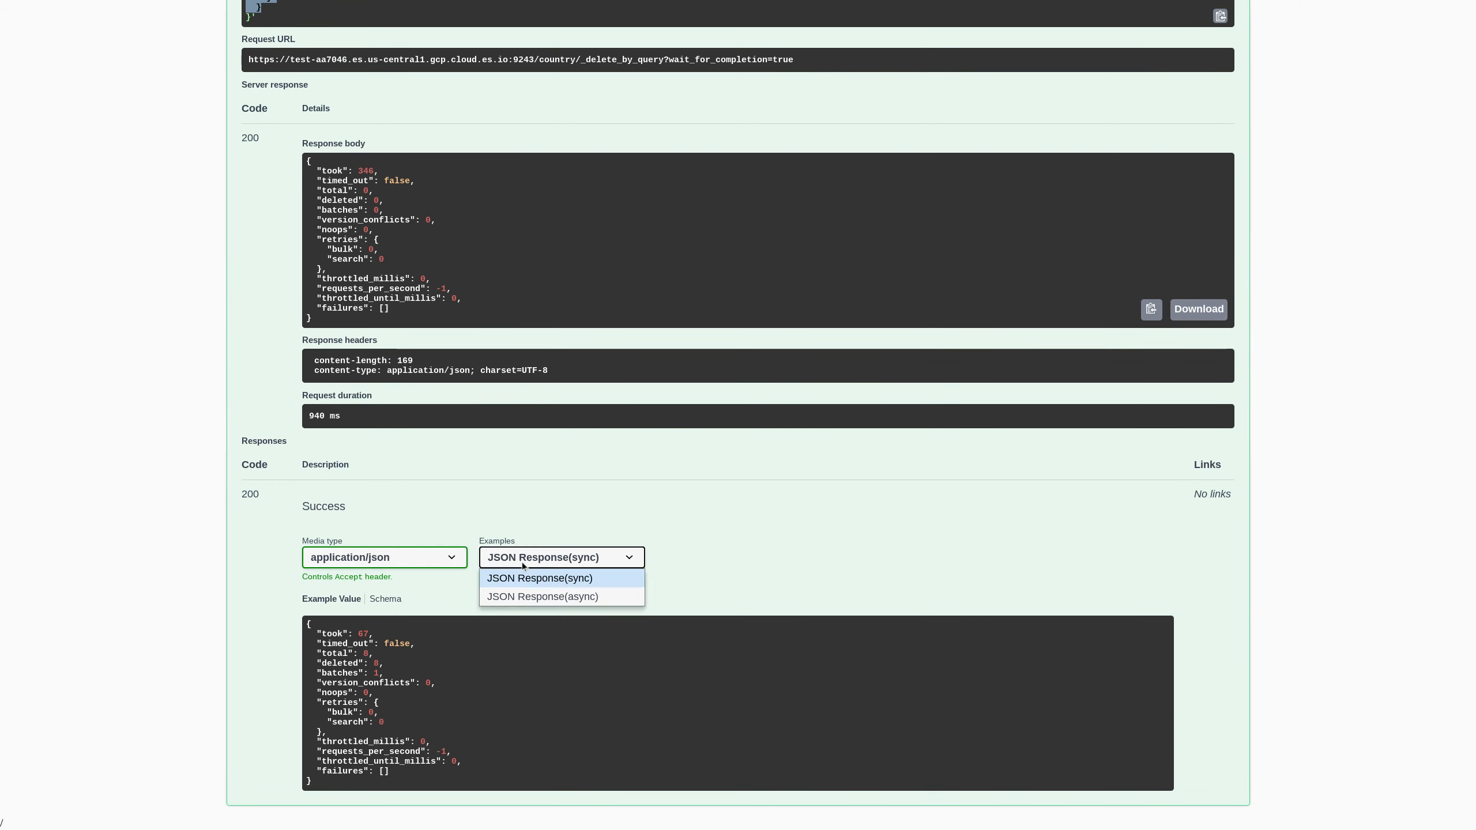
{"action": "left_click", "coordinate": [523, 594]}
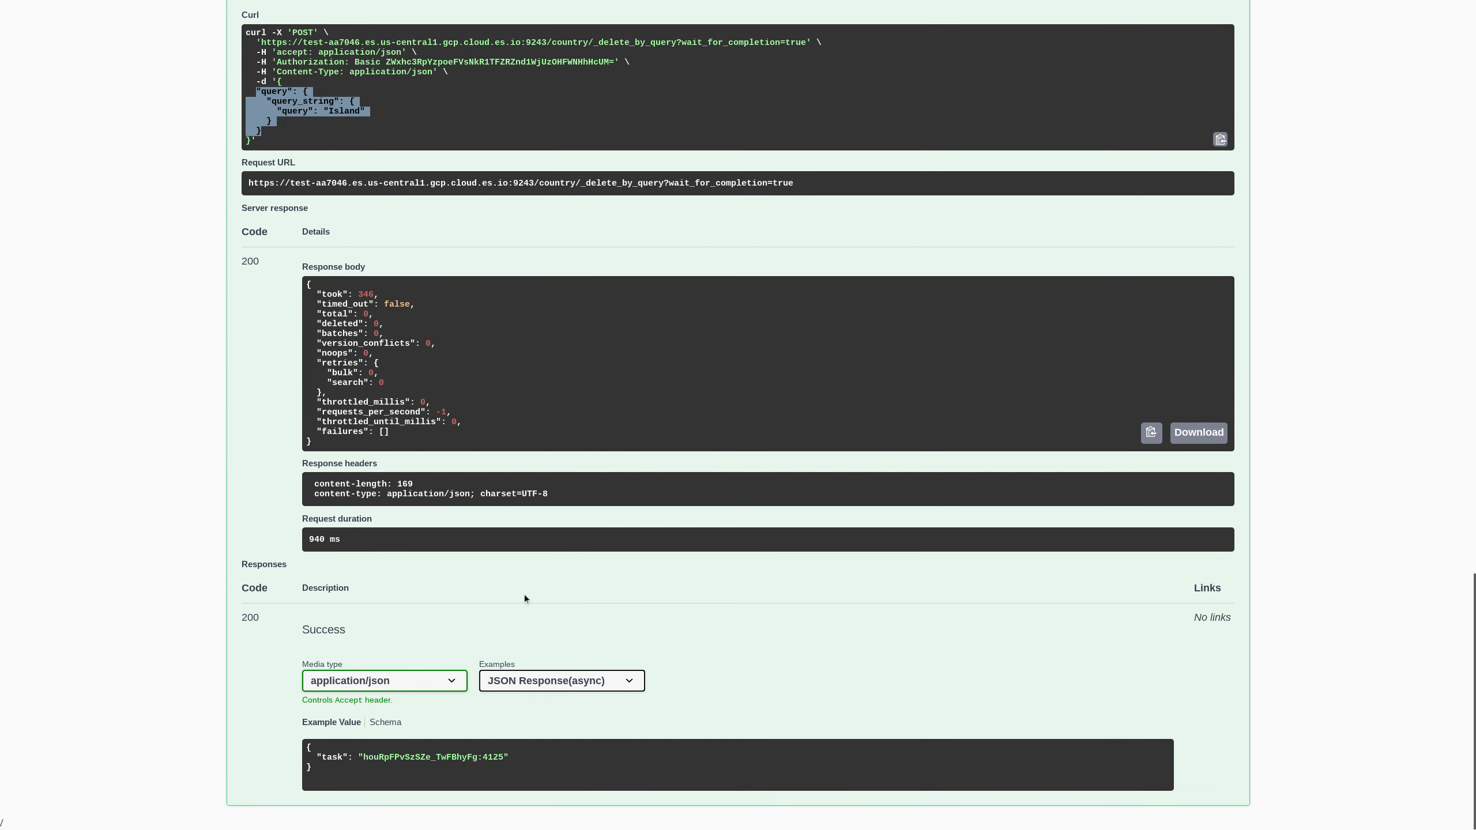
{"action": "left_click", "coordinate": [600, 691]}
{"action": "left_click", "coordinate": [596, 699]}
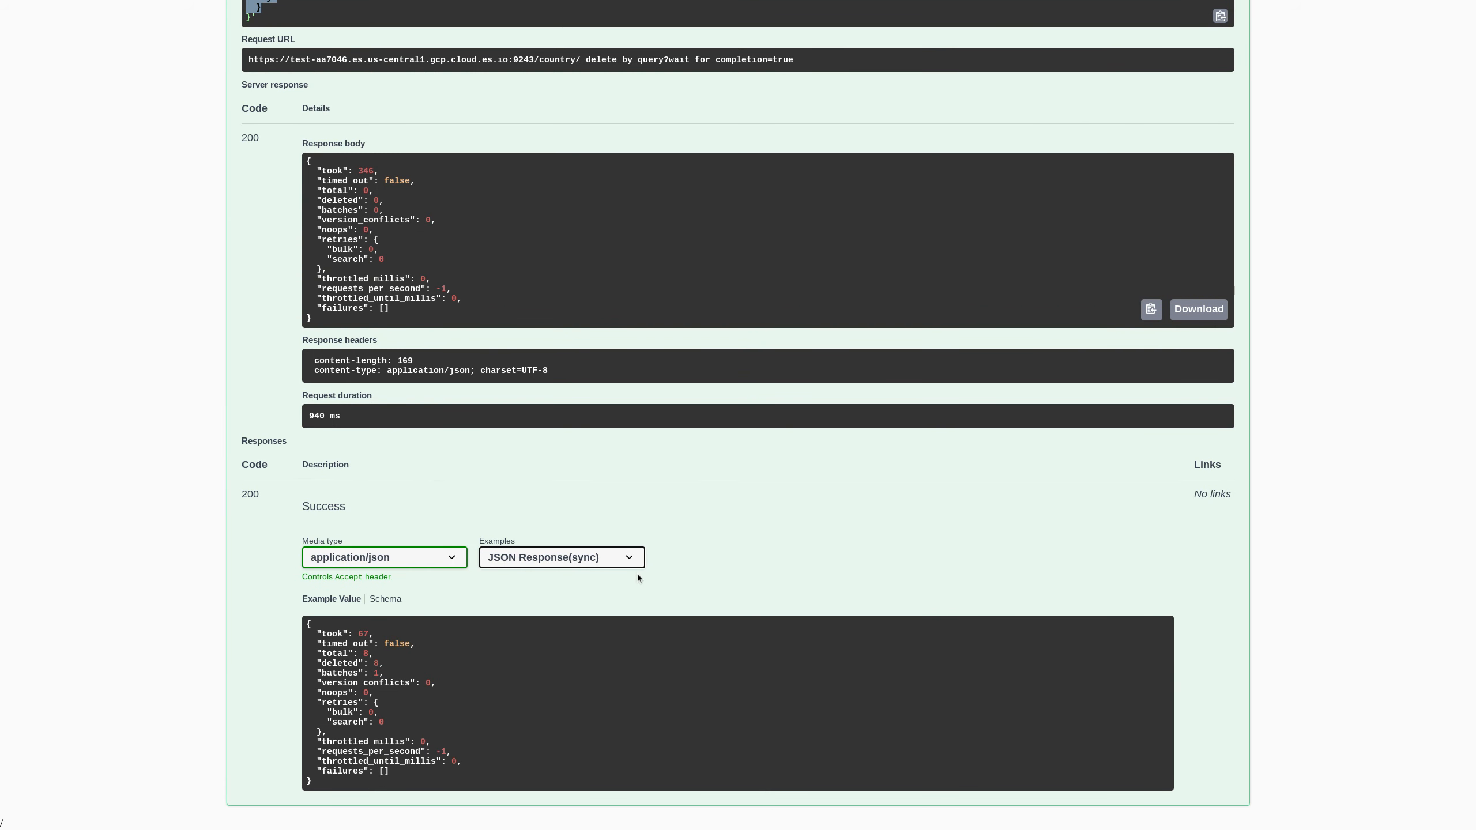
- Collapse the _delete_by_query endpoint
{"action": "scroll", "coordinate": [662, 578], "scroll_direction": "up", "scroll_amount": 12}
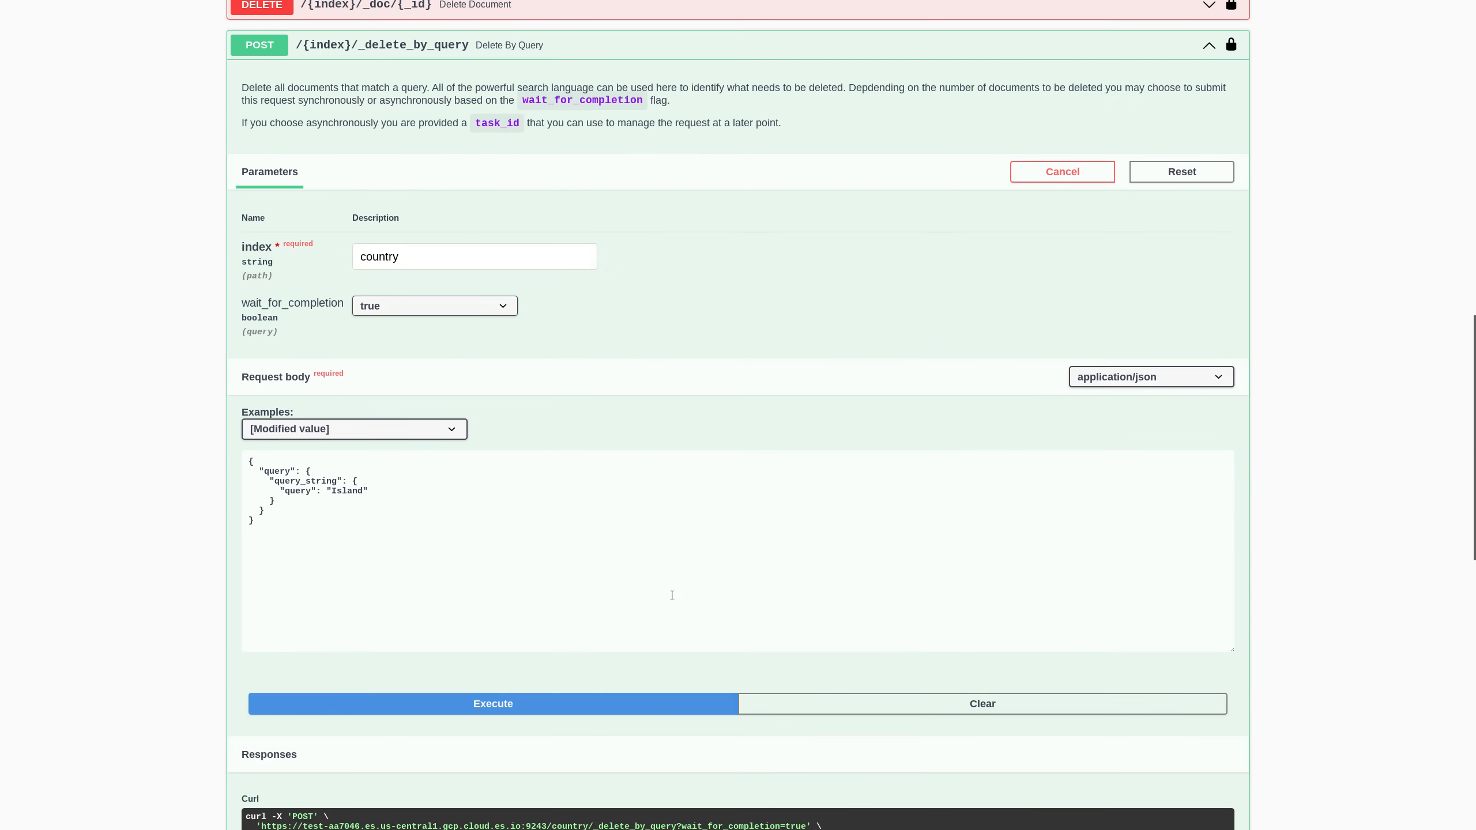
{"action": "scroll", "coordinate": [672, 595], "scroll_direction": "up", "scroll_amount": 3}
{"action": "left_click", "coordinate": [581, 248]}
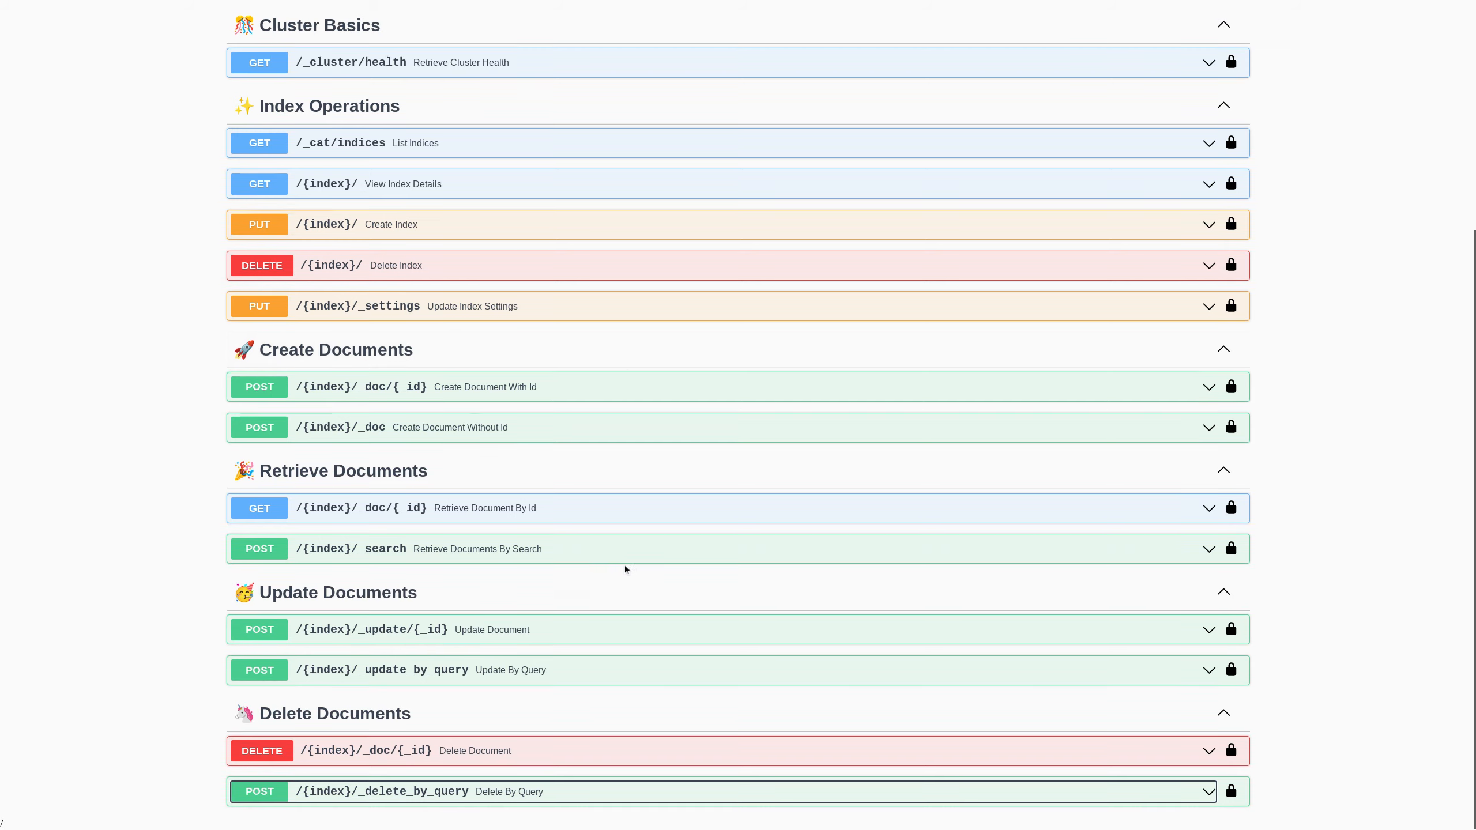
{"action": "scroll", "coordinate": [625, 565], "scroll_direction": "up", "scroll_amount": 5}
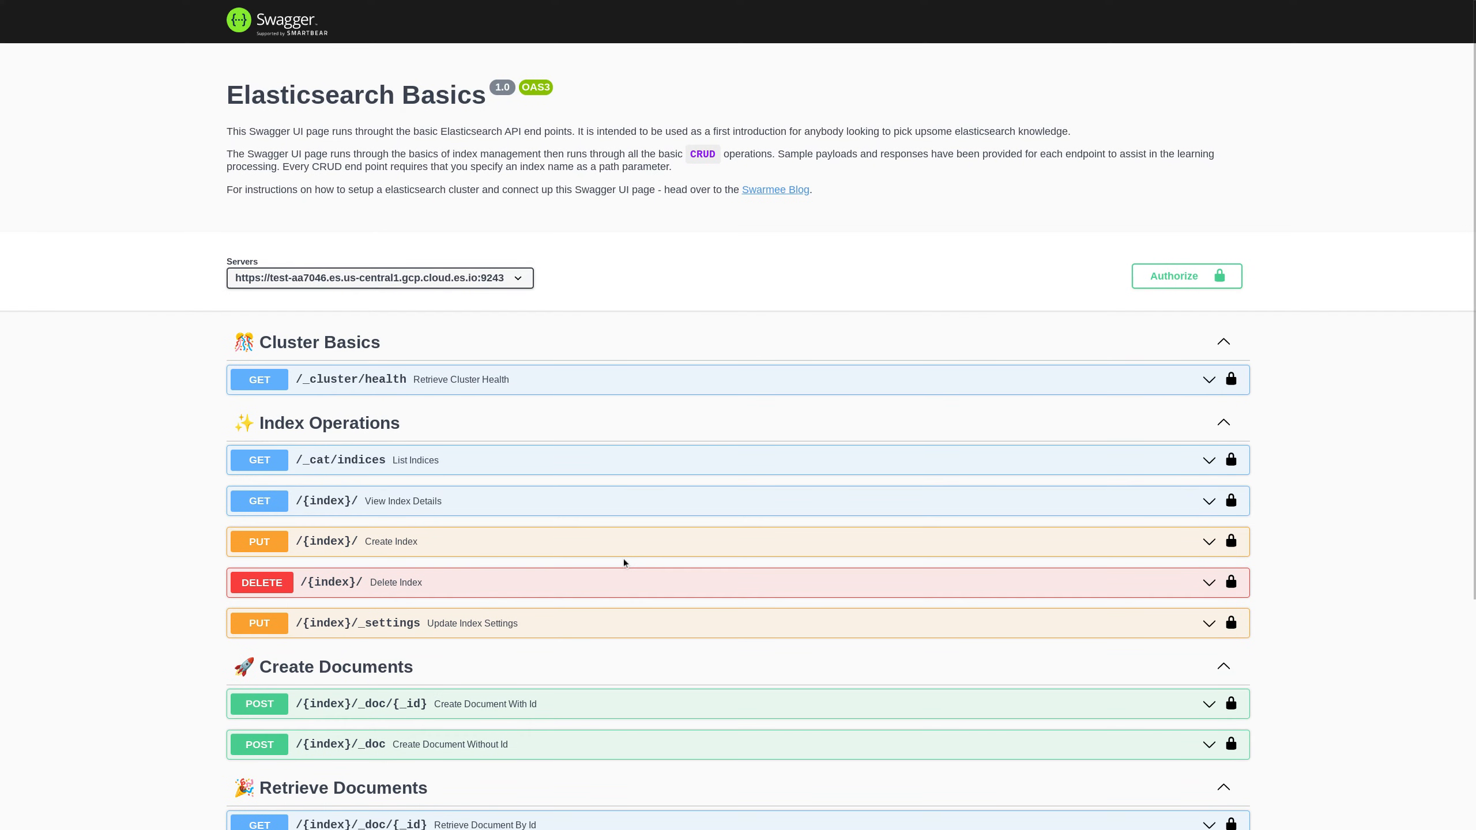